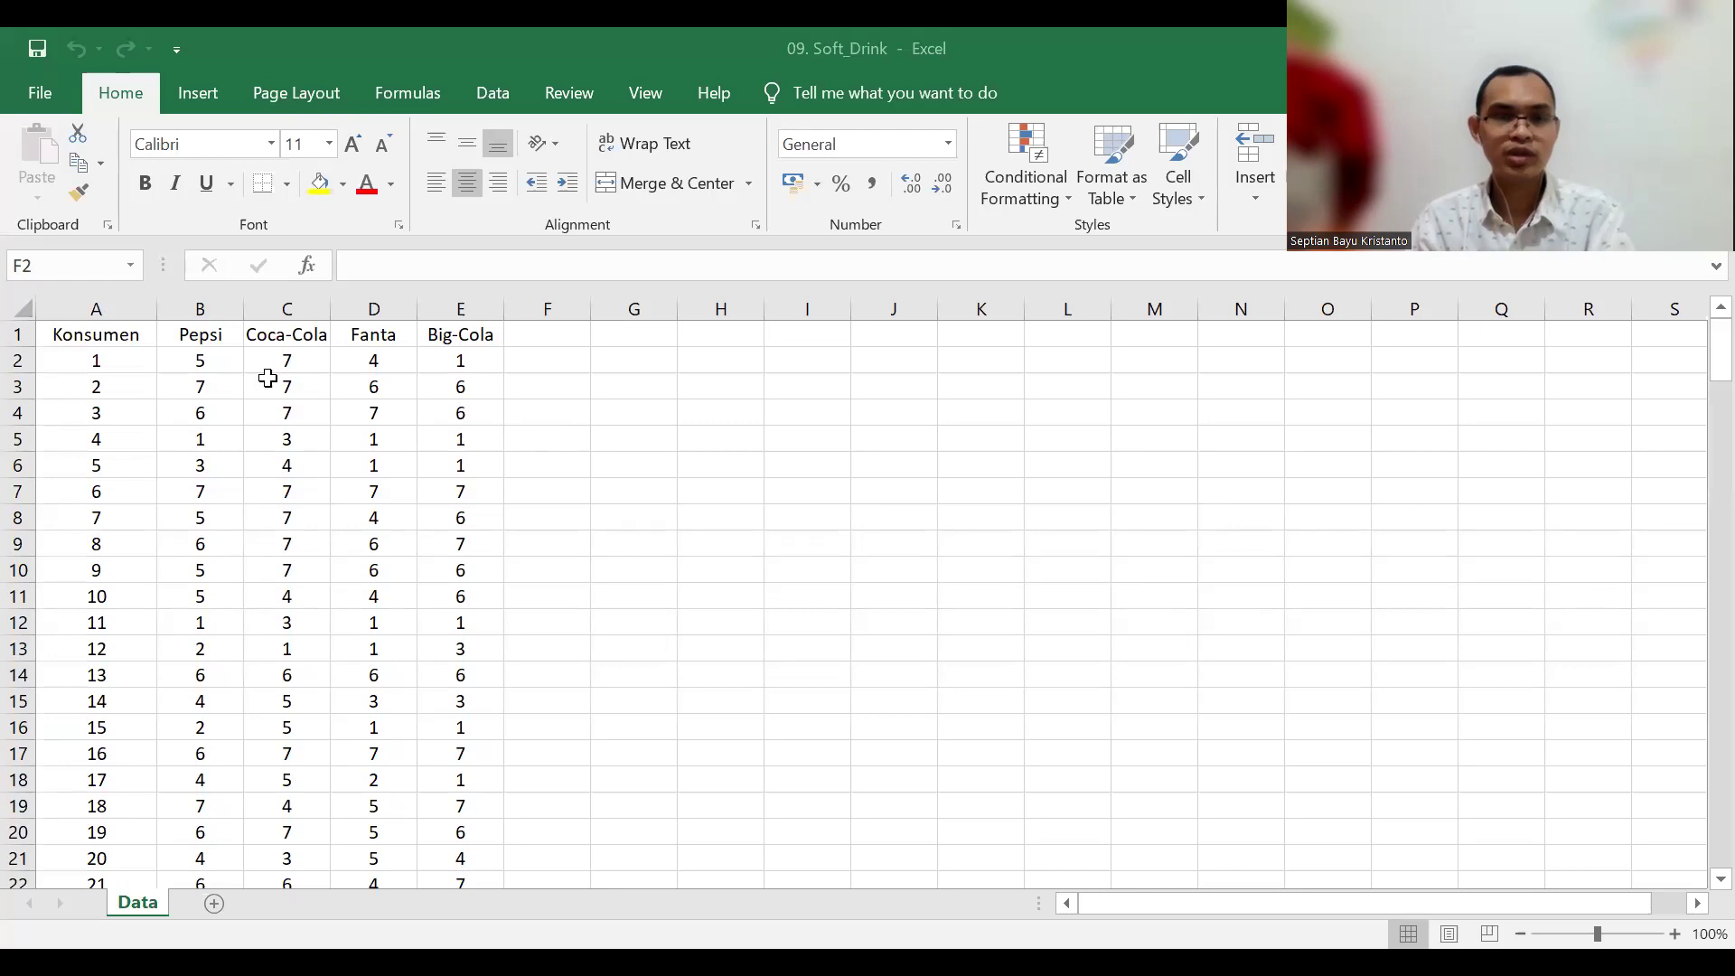
# Step: Examine the brand columns and the ratings the first consumer gave to Pepsi, Coca-Cola, Fanta and Big-Cola
pyautogui.click(272, 360)
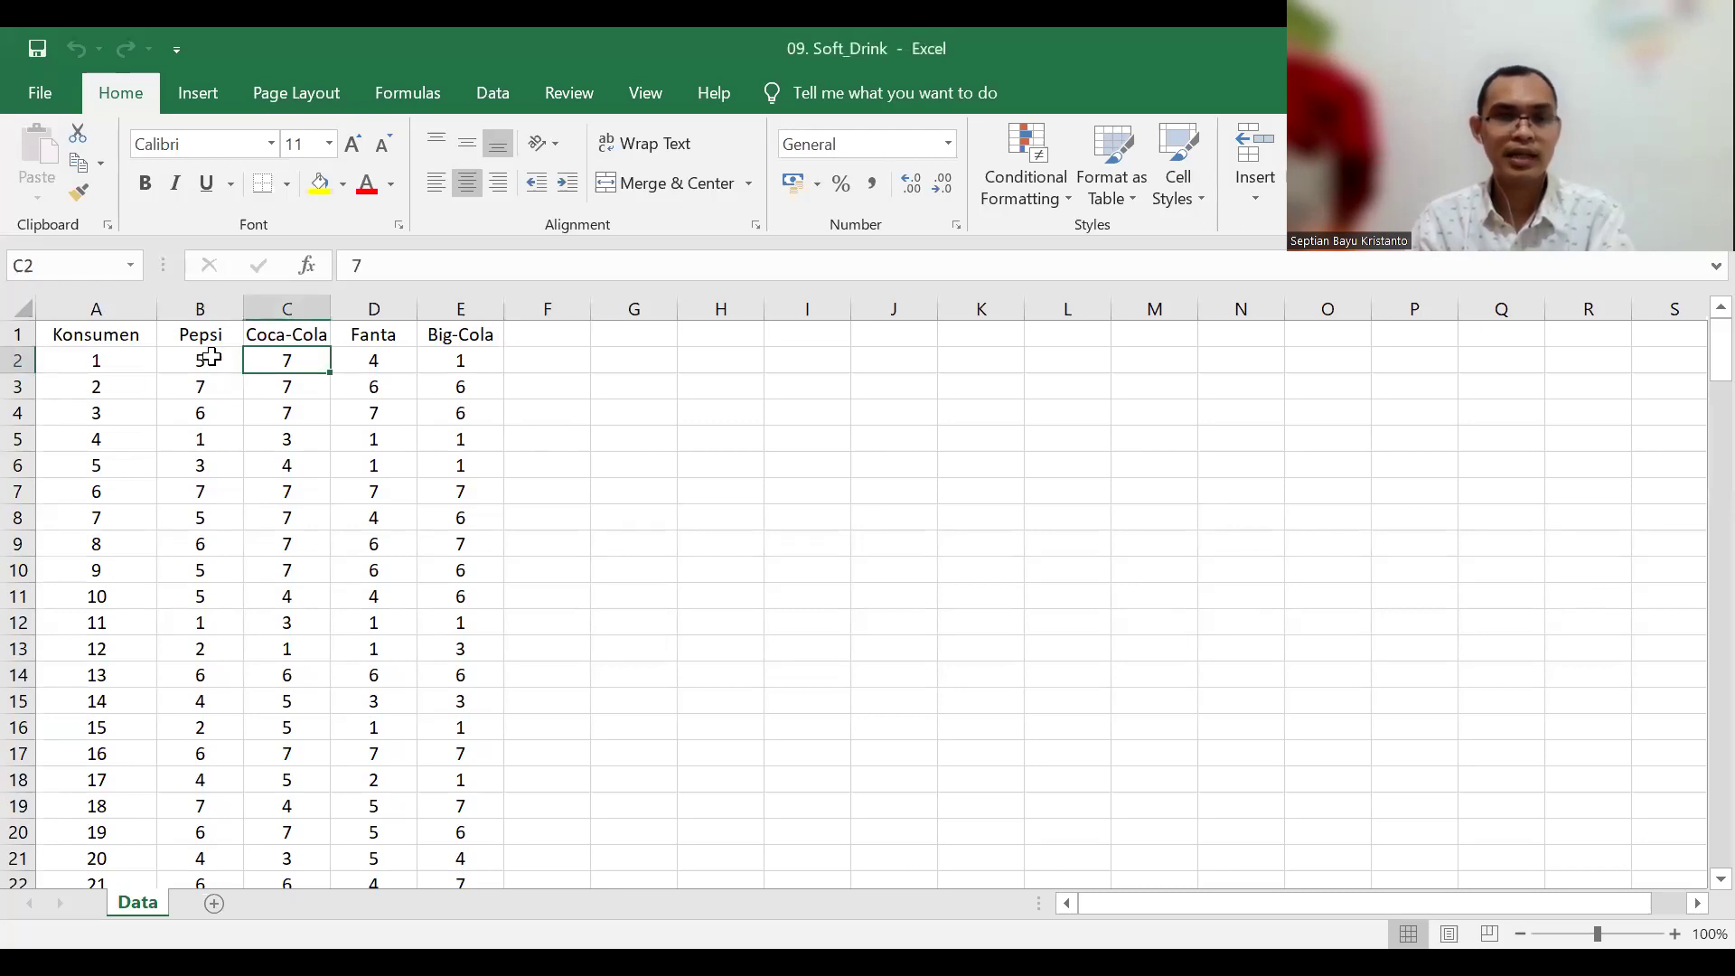
pyautogui.click(211, 357)
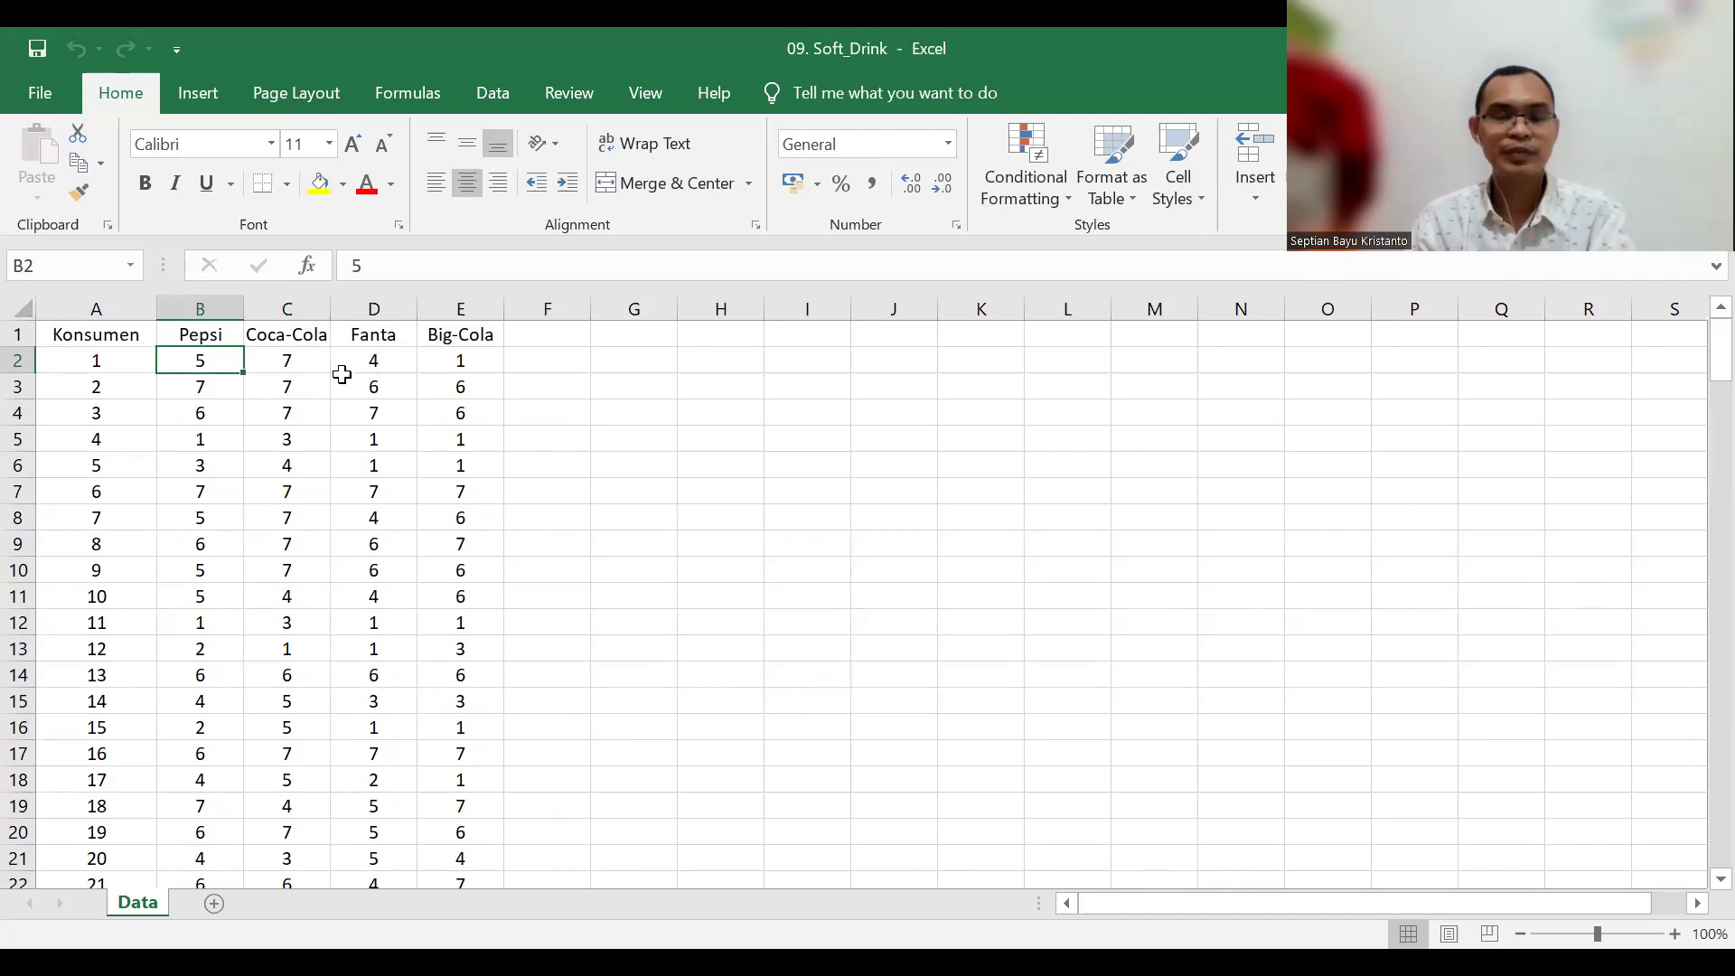
pyautogui.click(581, 408)
pyautogui.click(225, 334)
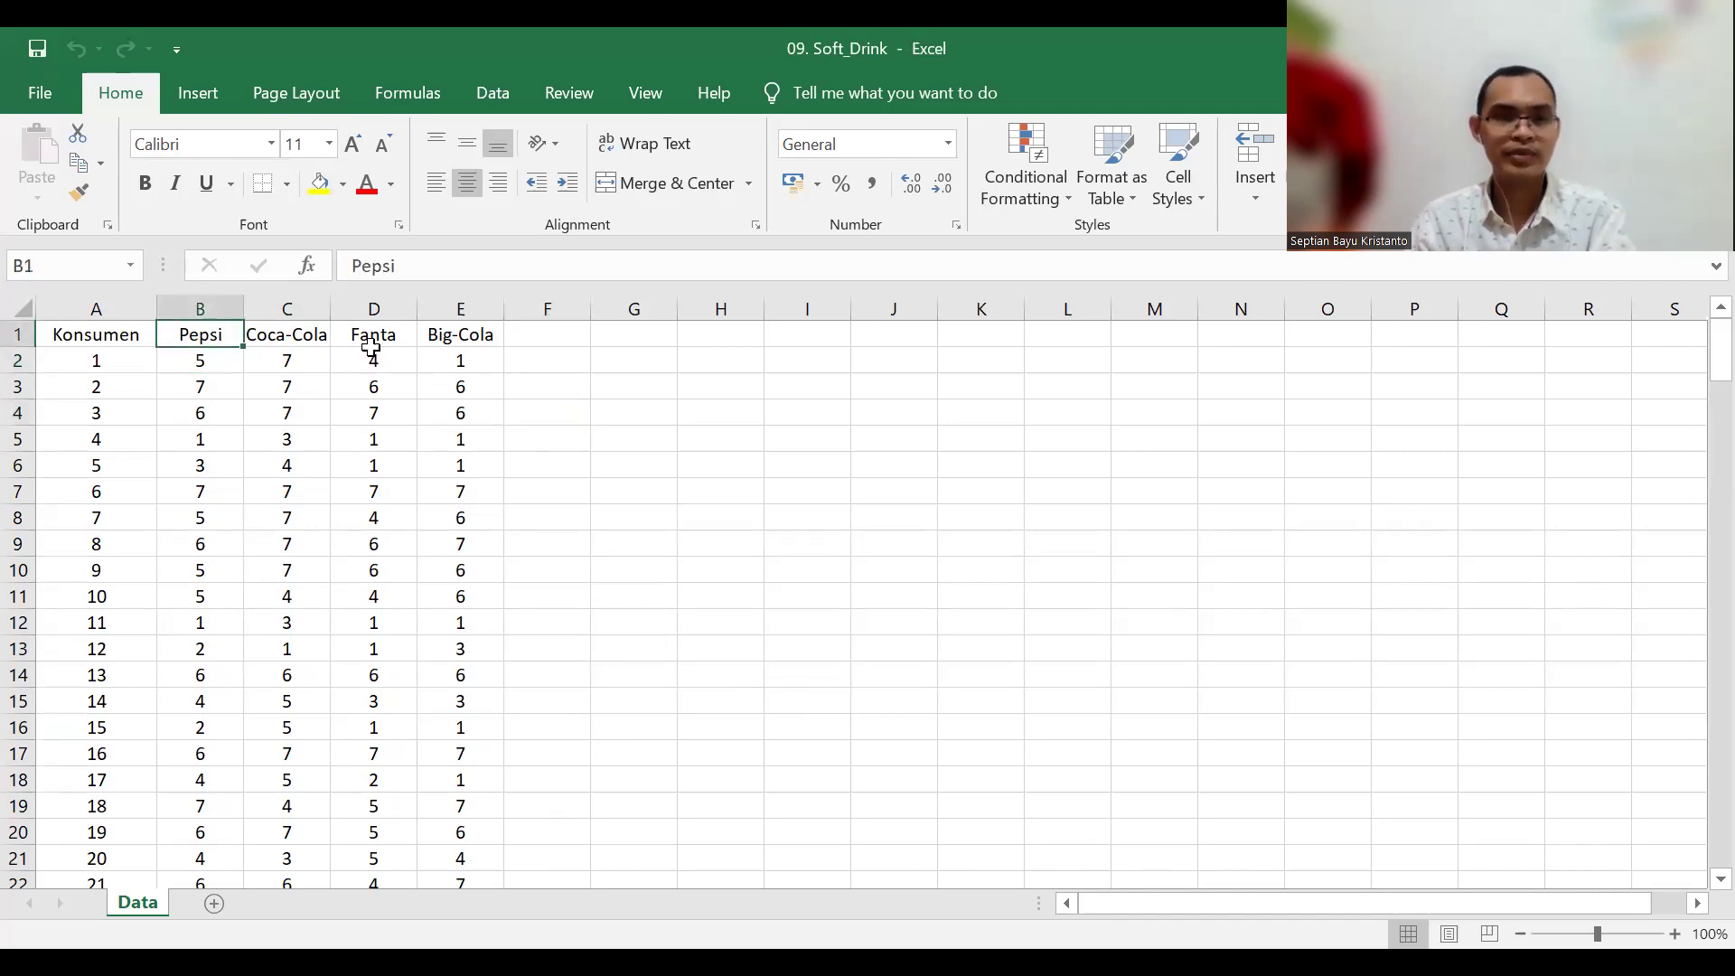
pyautogui.click(348, 336)
pyautogui.click(465, 335)
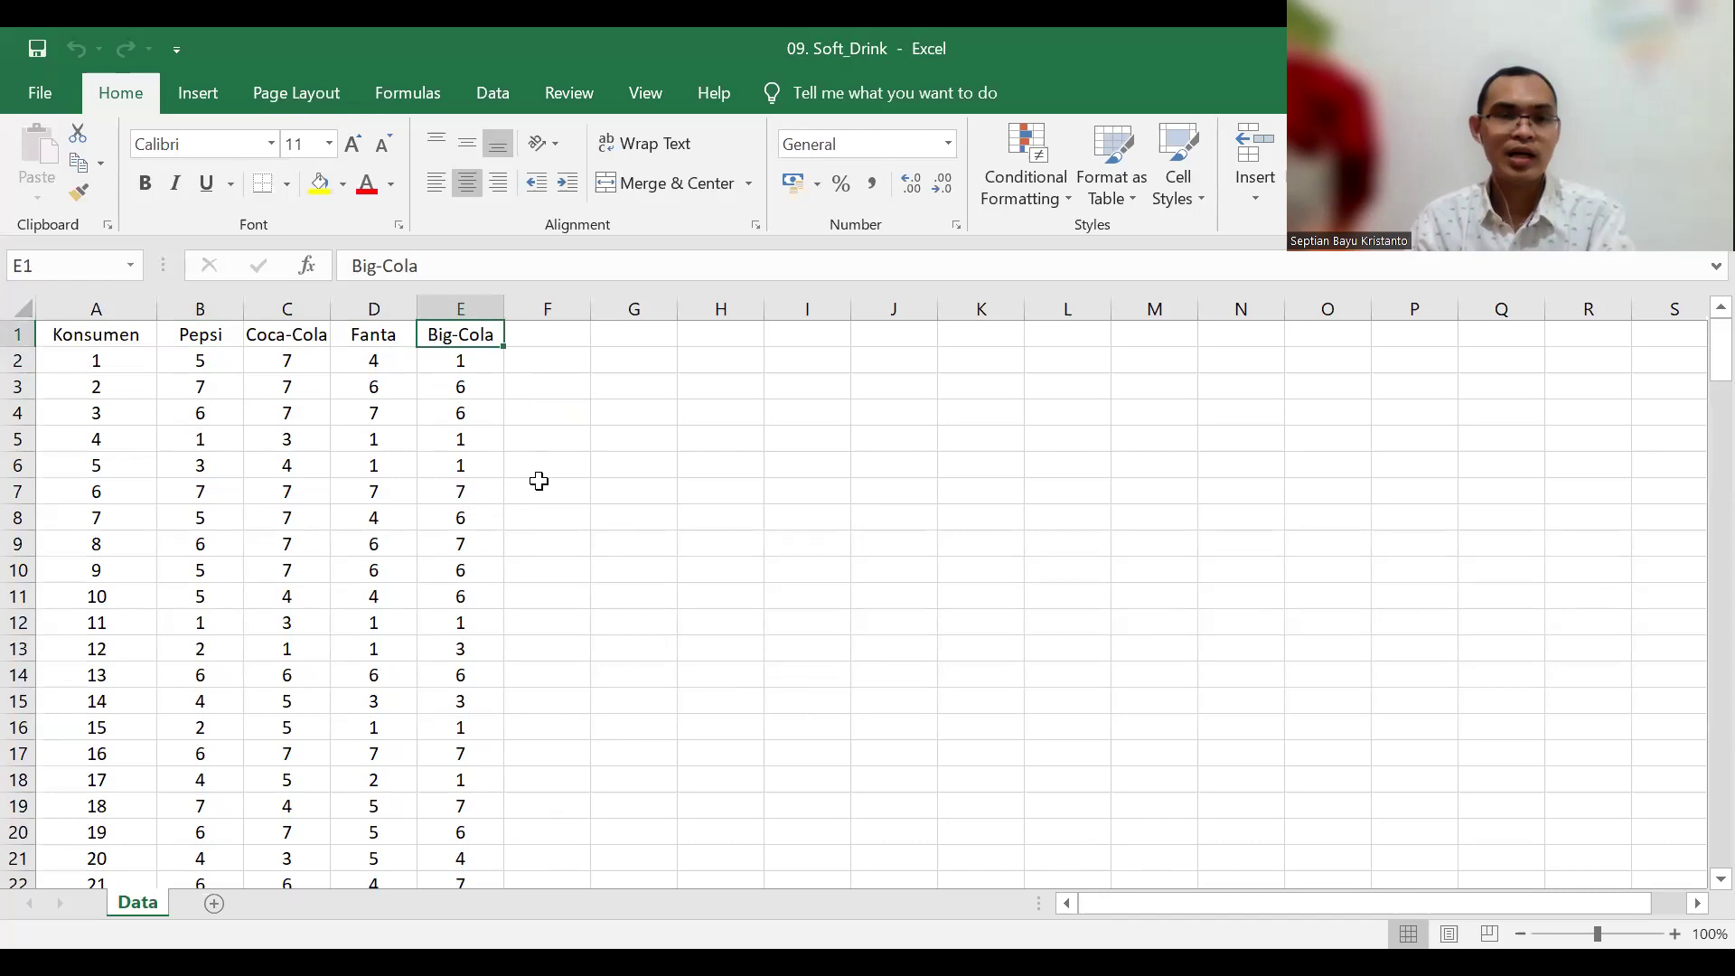
pyautogui.scroll(-4, 605, 581)
pyautogui.scroll(4, 561, 650)
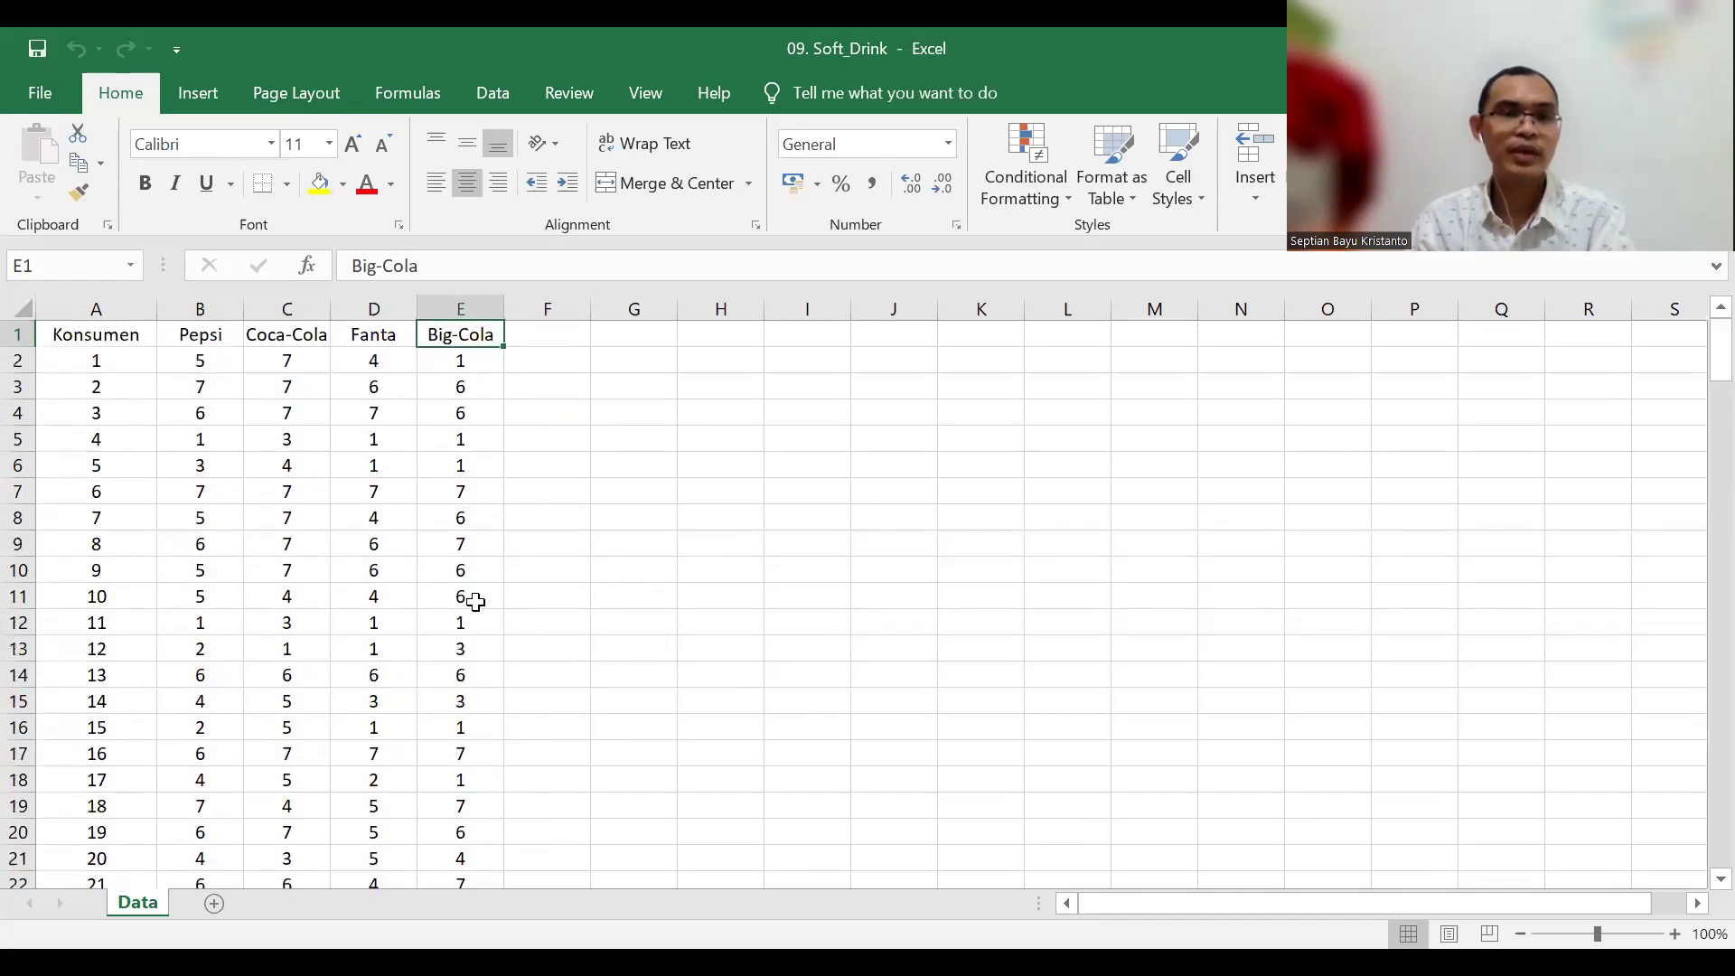
pyautogui.click(106, 333)
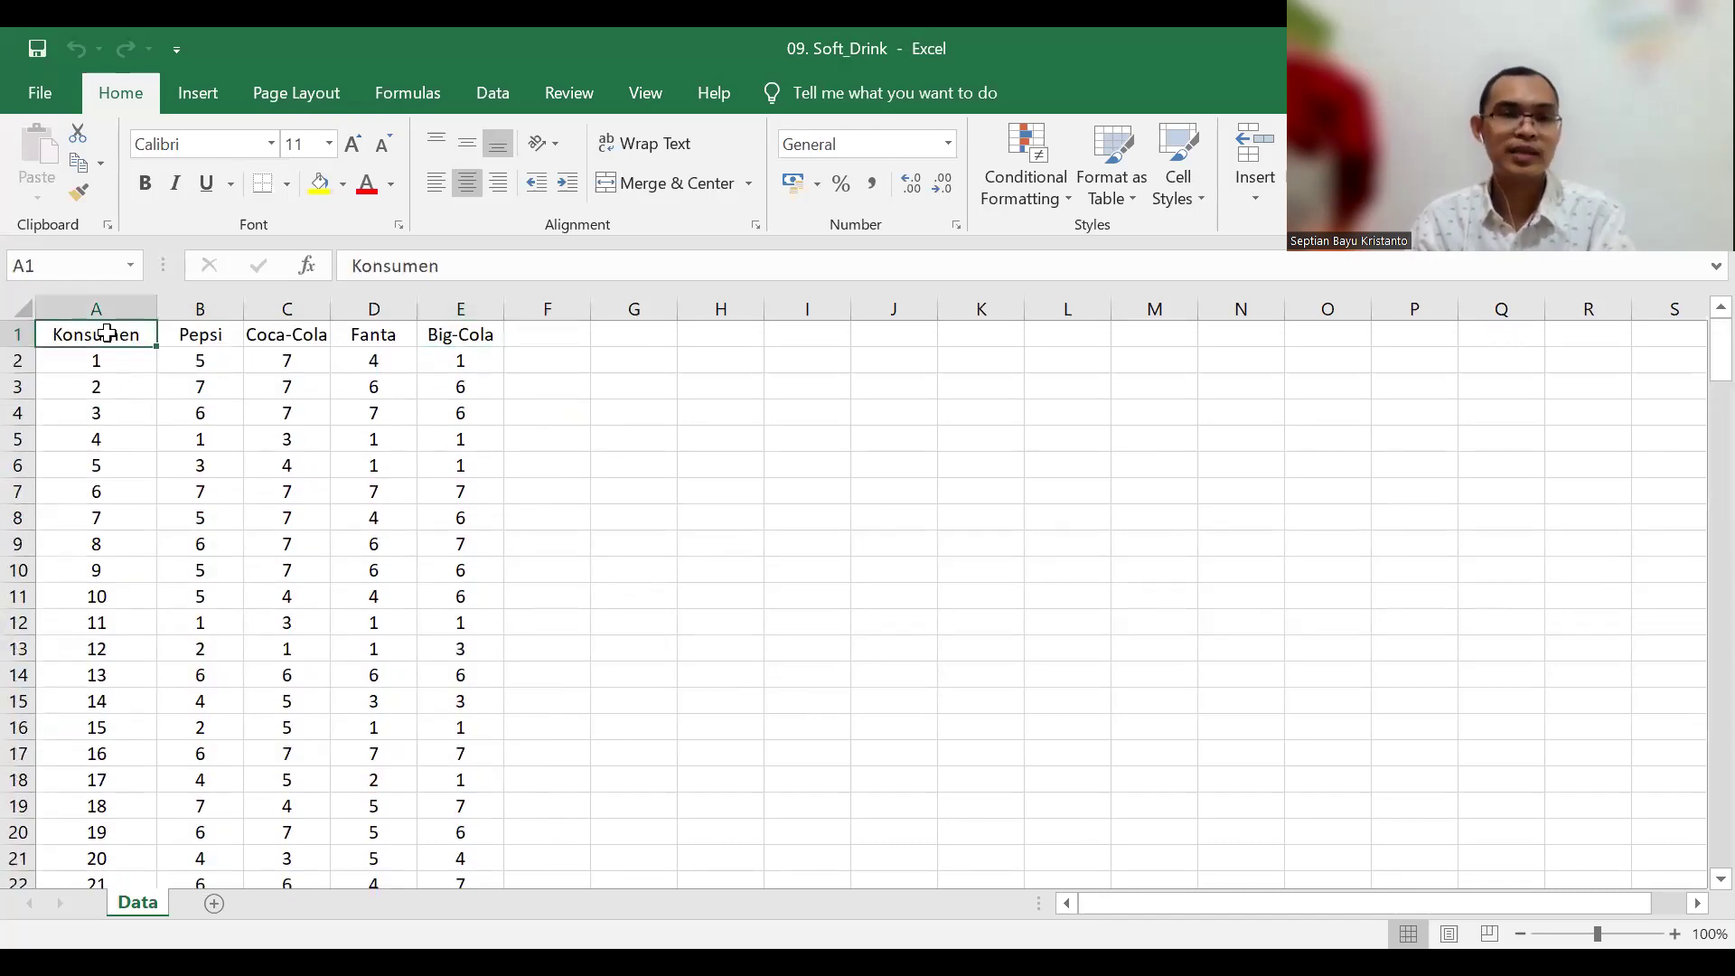
pyautogui.click(107, 363)
pyautogui.click(204, 339)
pyautogui.click(217, 370)
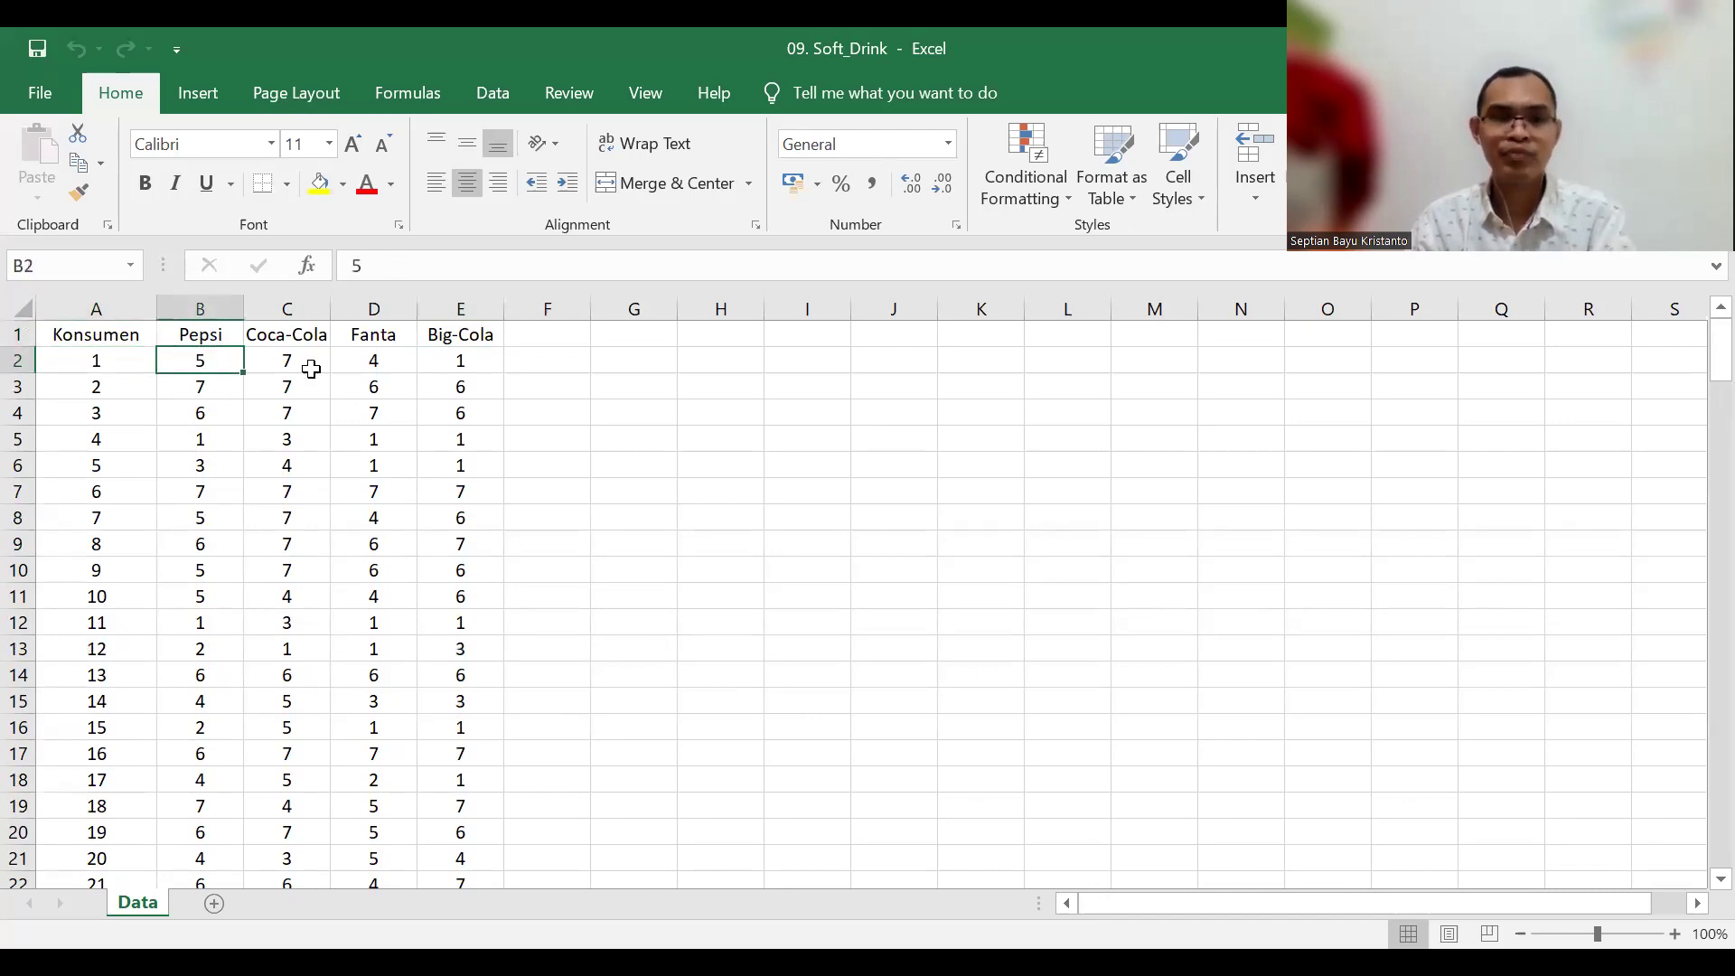
pyautogui.click(305, 362)
pyautogui.click(213, 359)
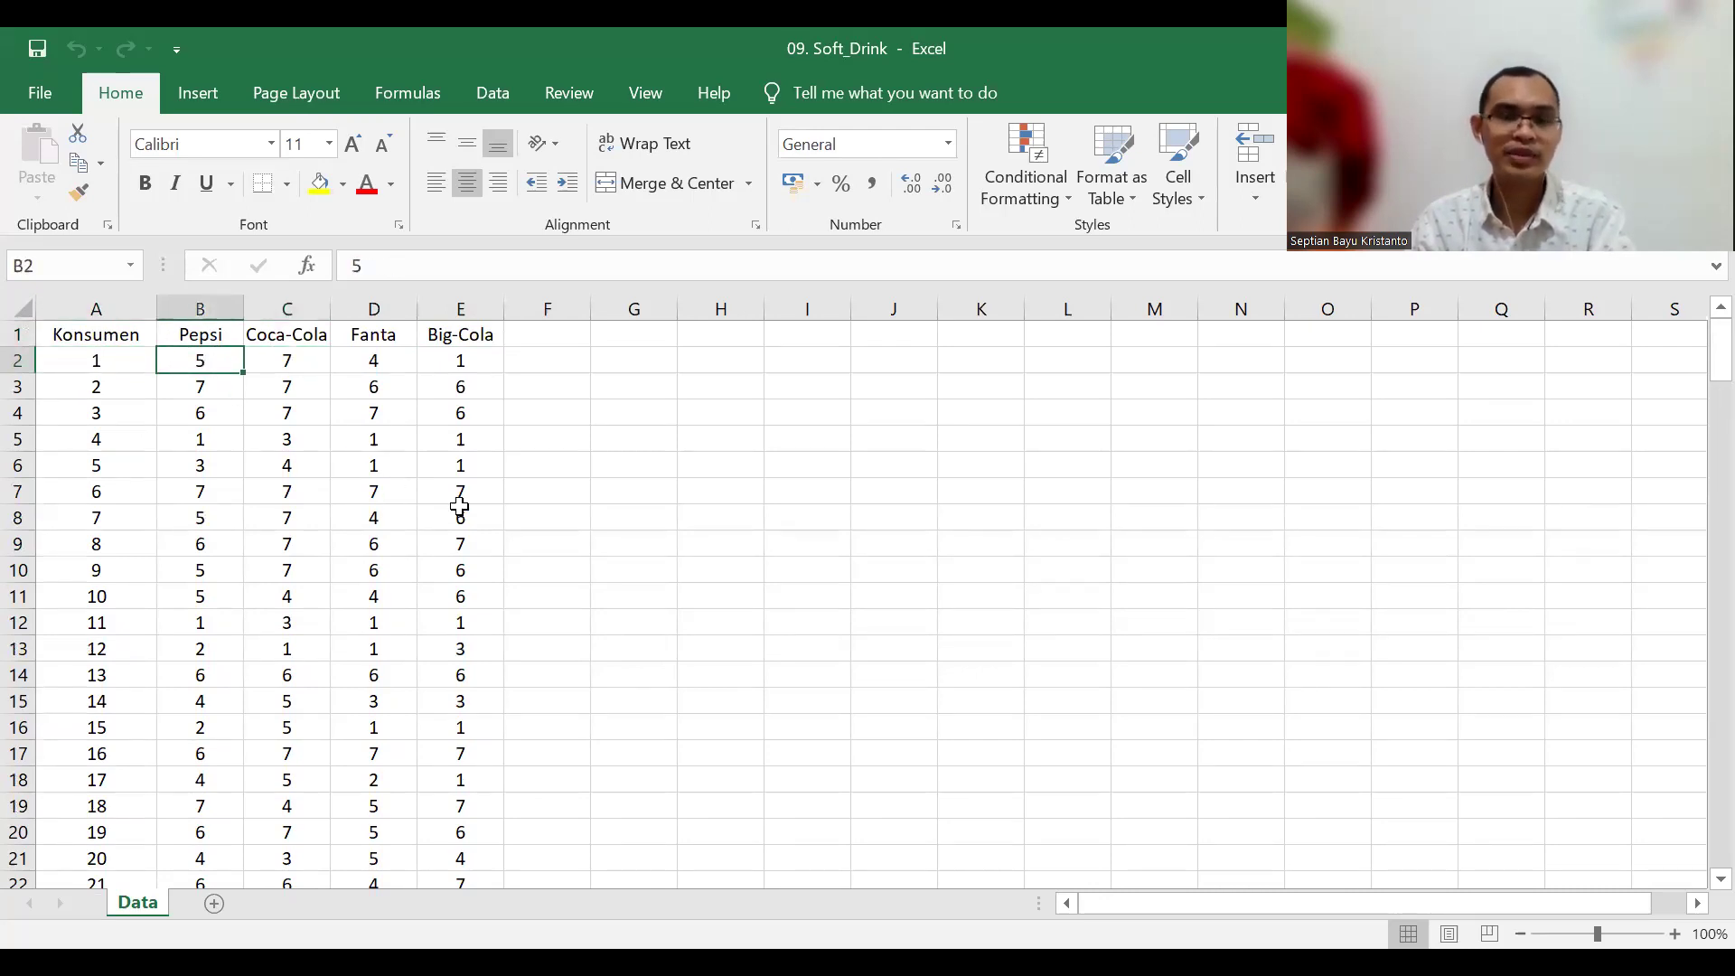
pyautogui.click(392, 359)
pyautogui.click(196, 360)
pyautogui.click(466, 360)
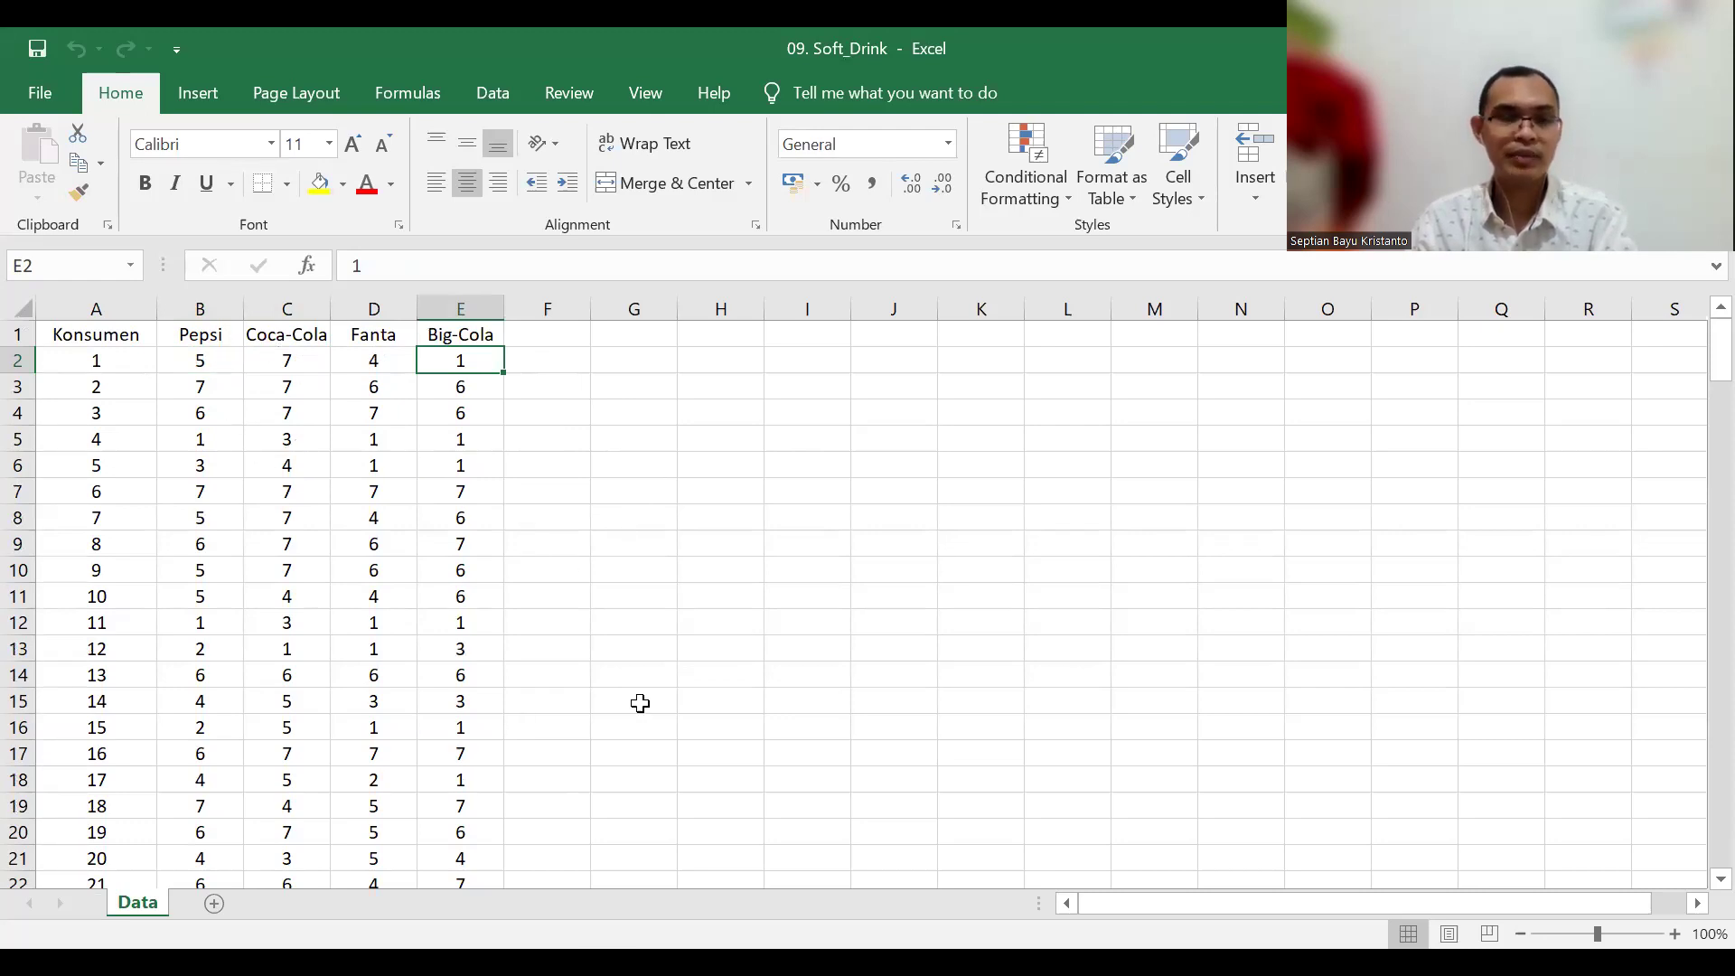
# Step: Look through the consumer ratings down to the end of the data and return to the first row
pyautogui.scroll(-20, 639, 703)
pyautogui.scroll(-20, 621, 687)
pyautogui.scroll(4, 497, 651)
pyautogui.scroll(6, 994, 556)
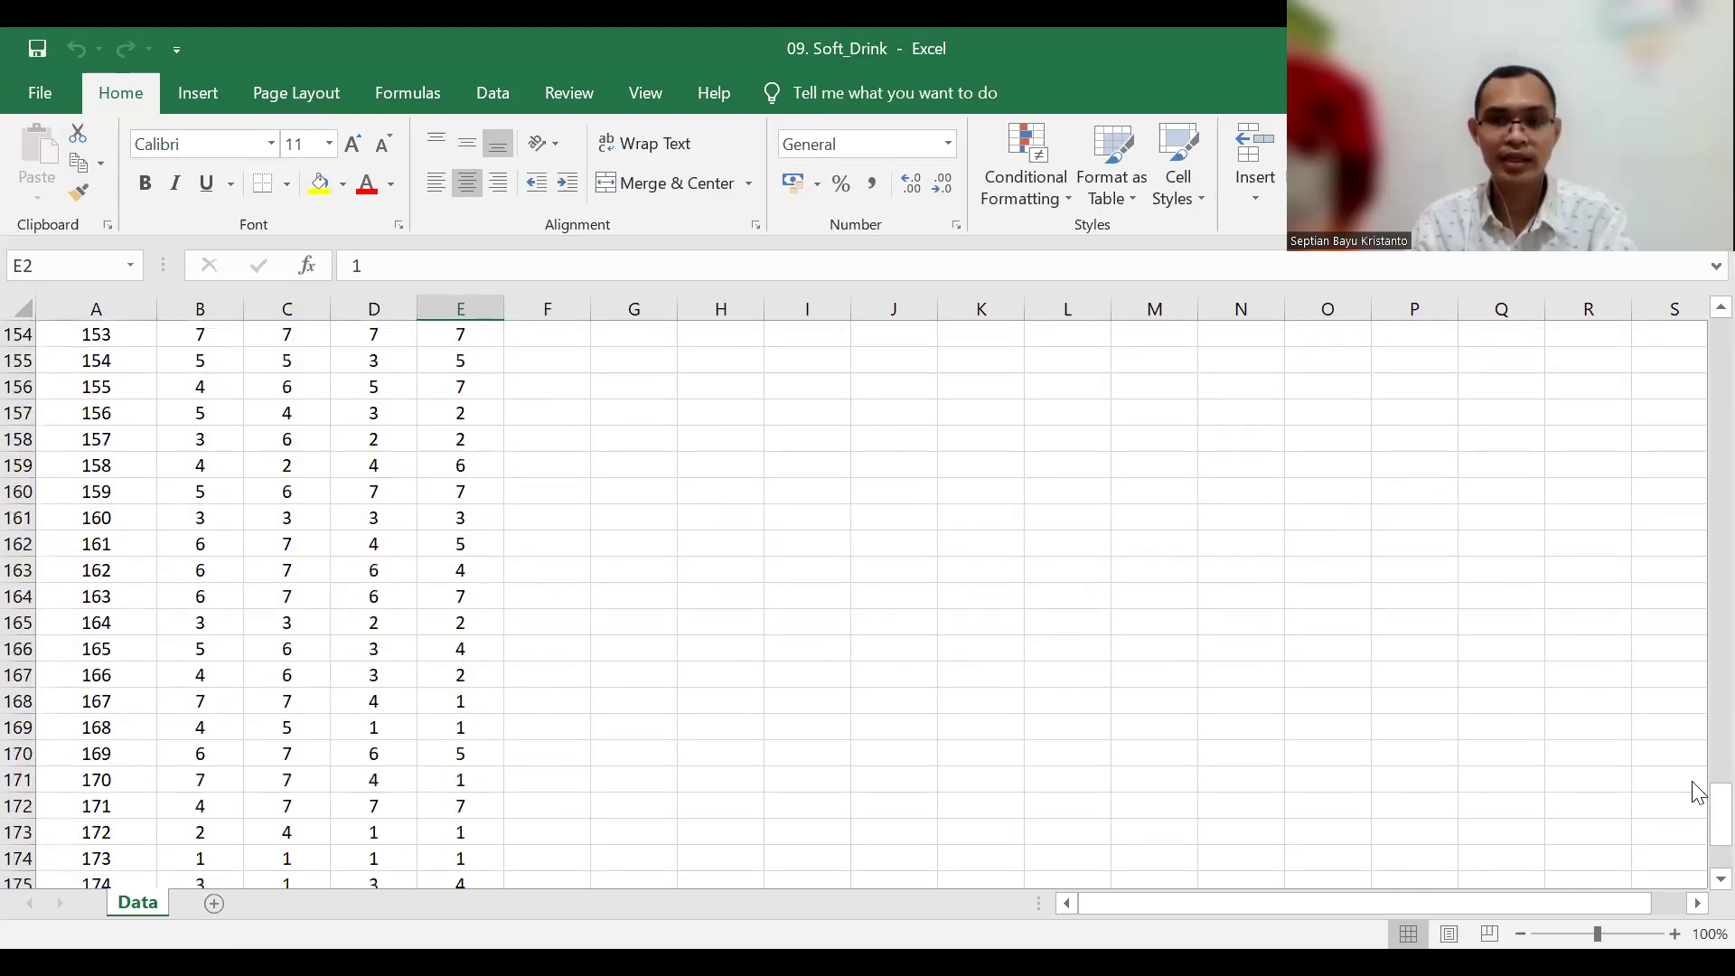
pyautogui.scroll(3, 1696, 573)
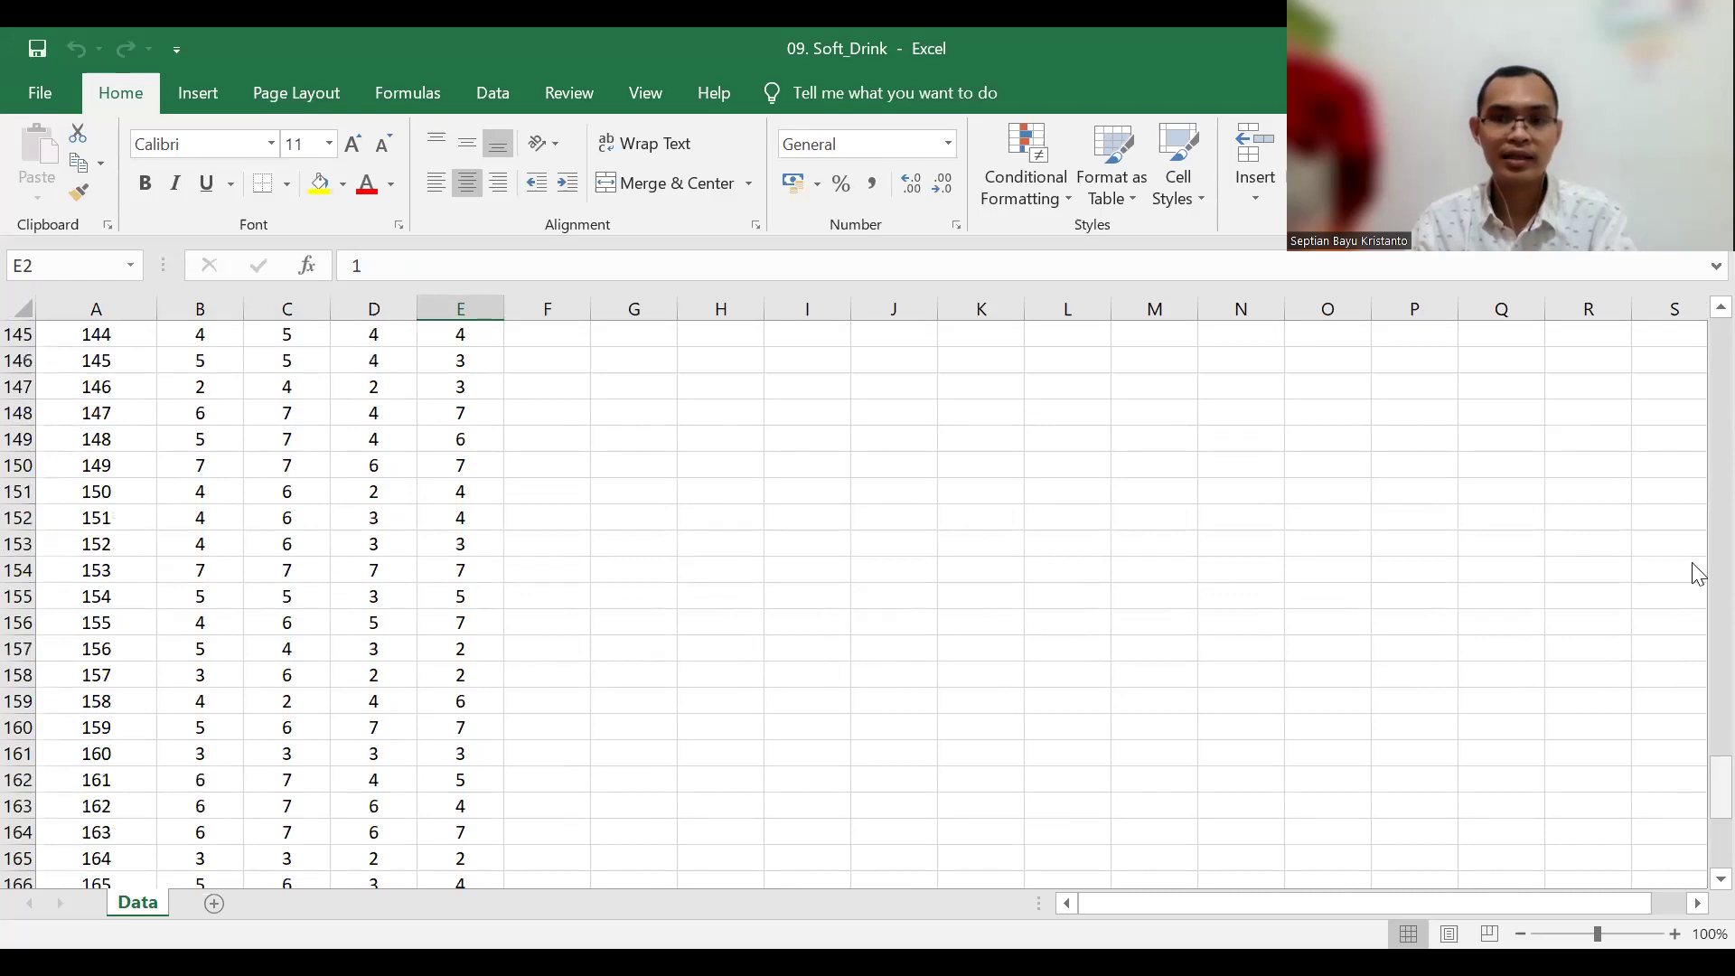
pyautogui.scroll(20, 1175, 474)
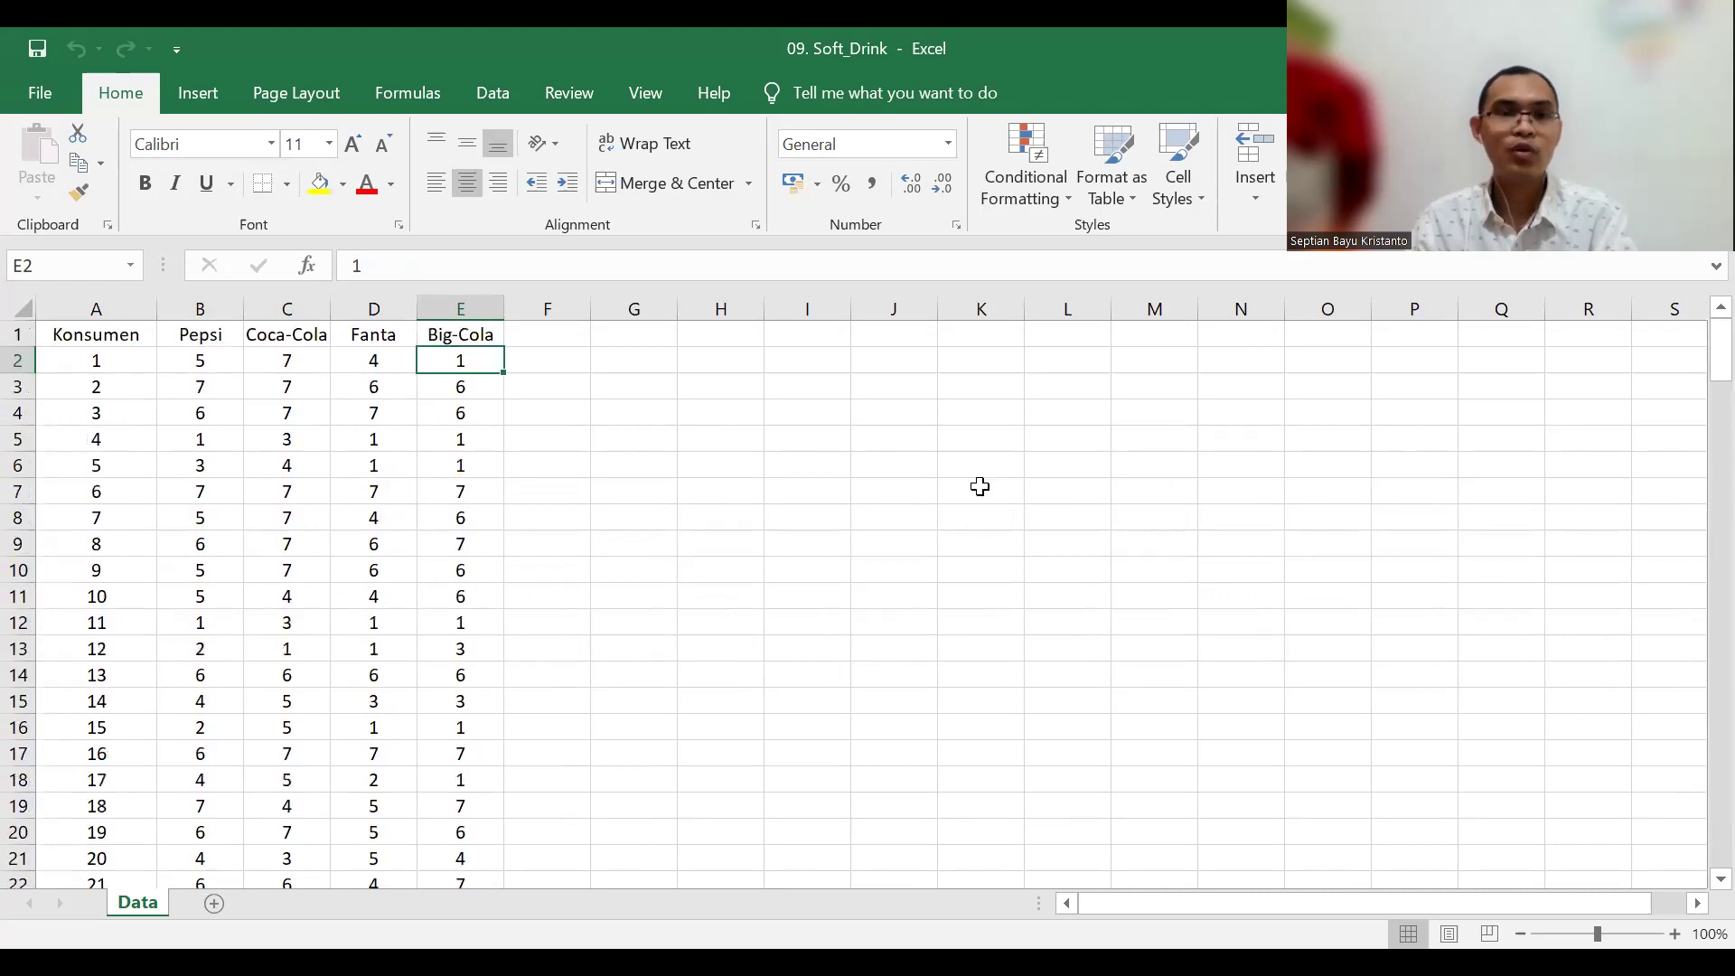
# Step: Enter Pepsi in cell G1 as the first brand of a comparison list beside the data
pyautogui.click(825, 411)
pyautogui.click(731, 336)
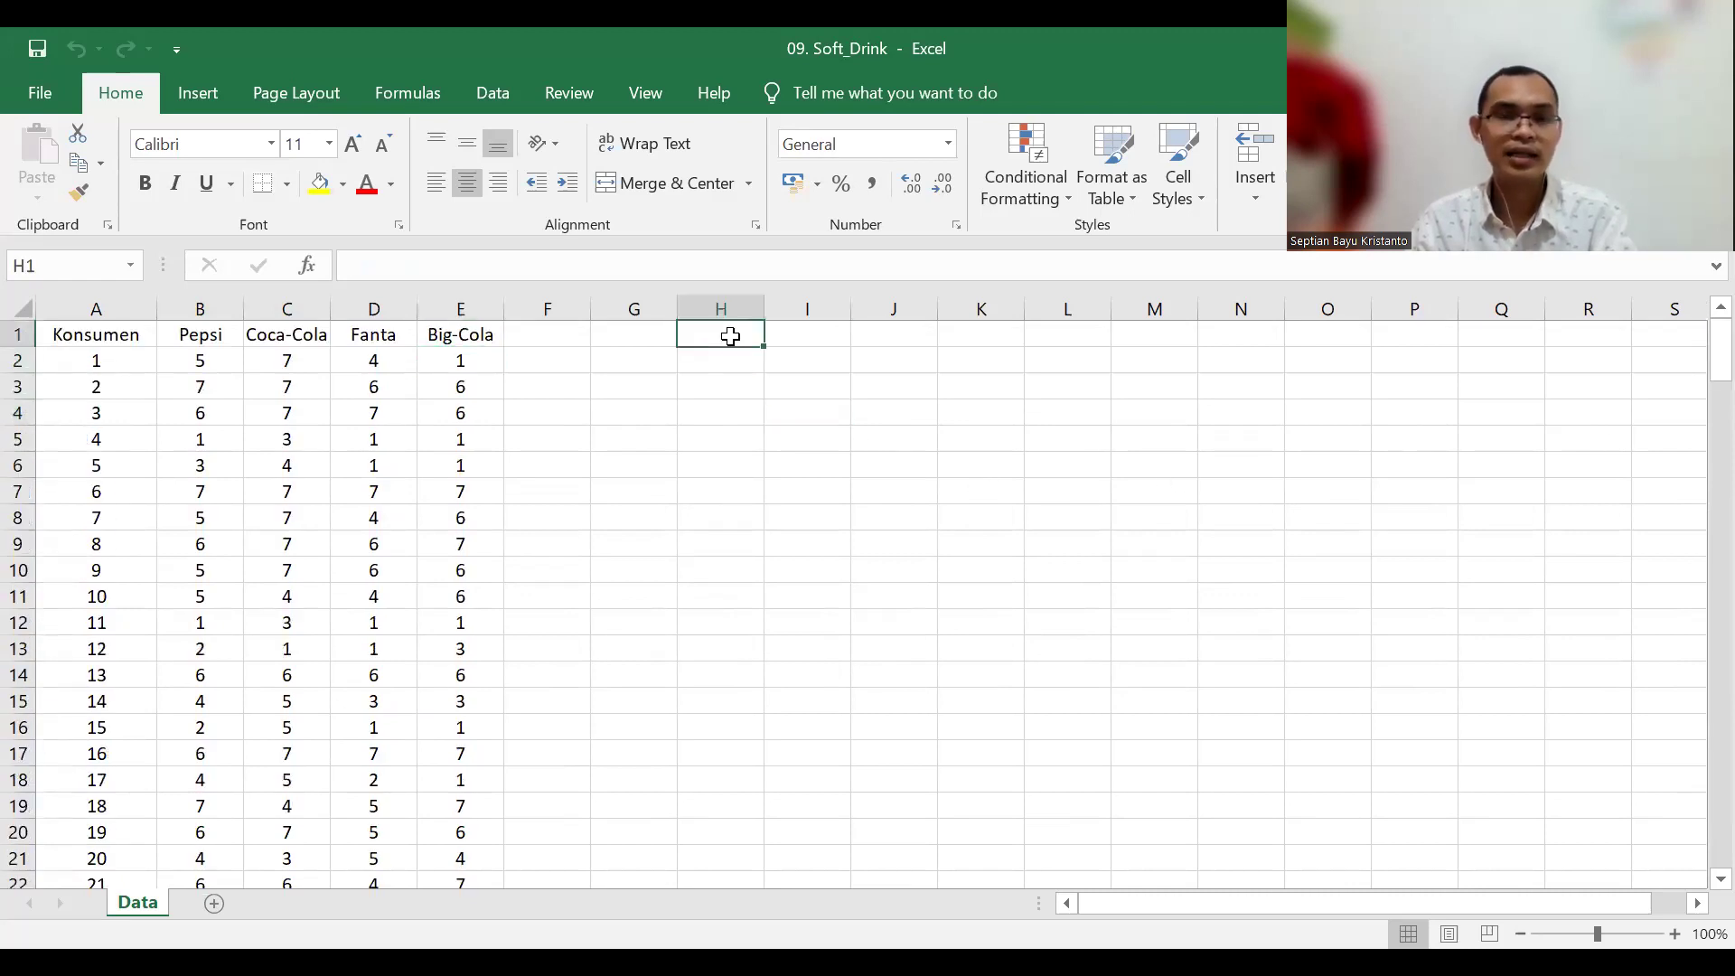
pyautogui.click(646, 343)
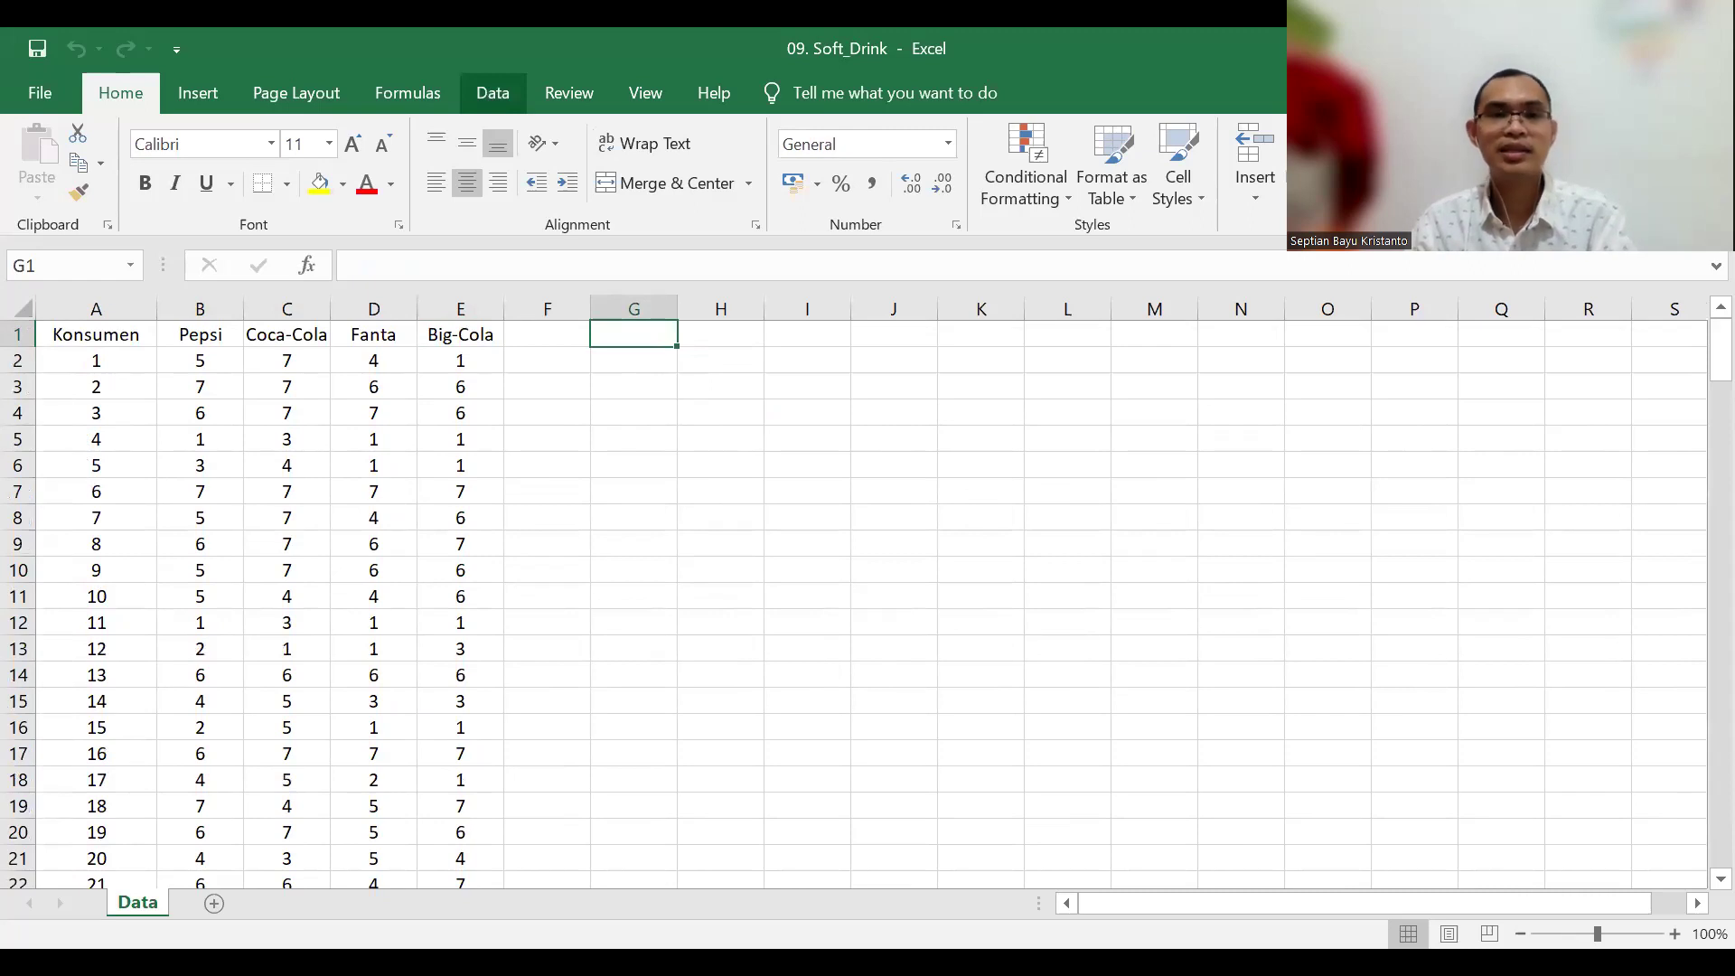
pyautogui.click(493, 93)
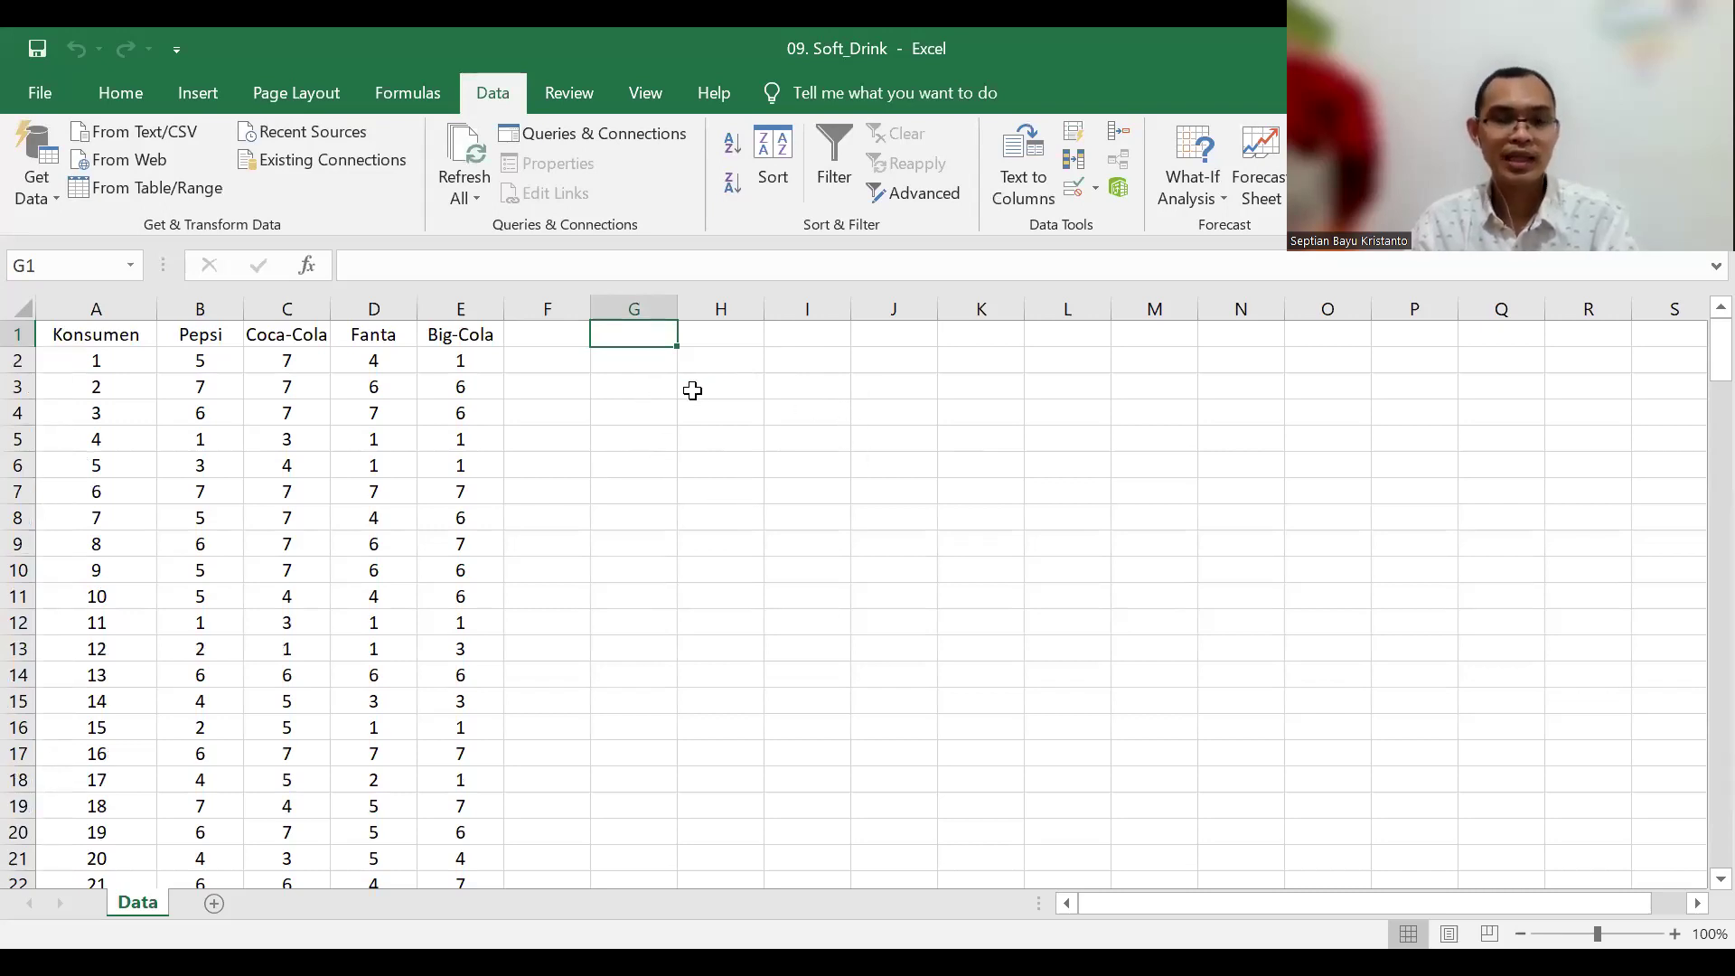
pyautogui.press('F2')
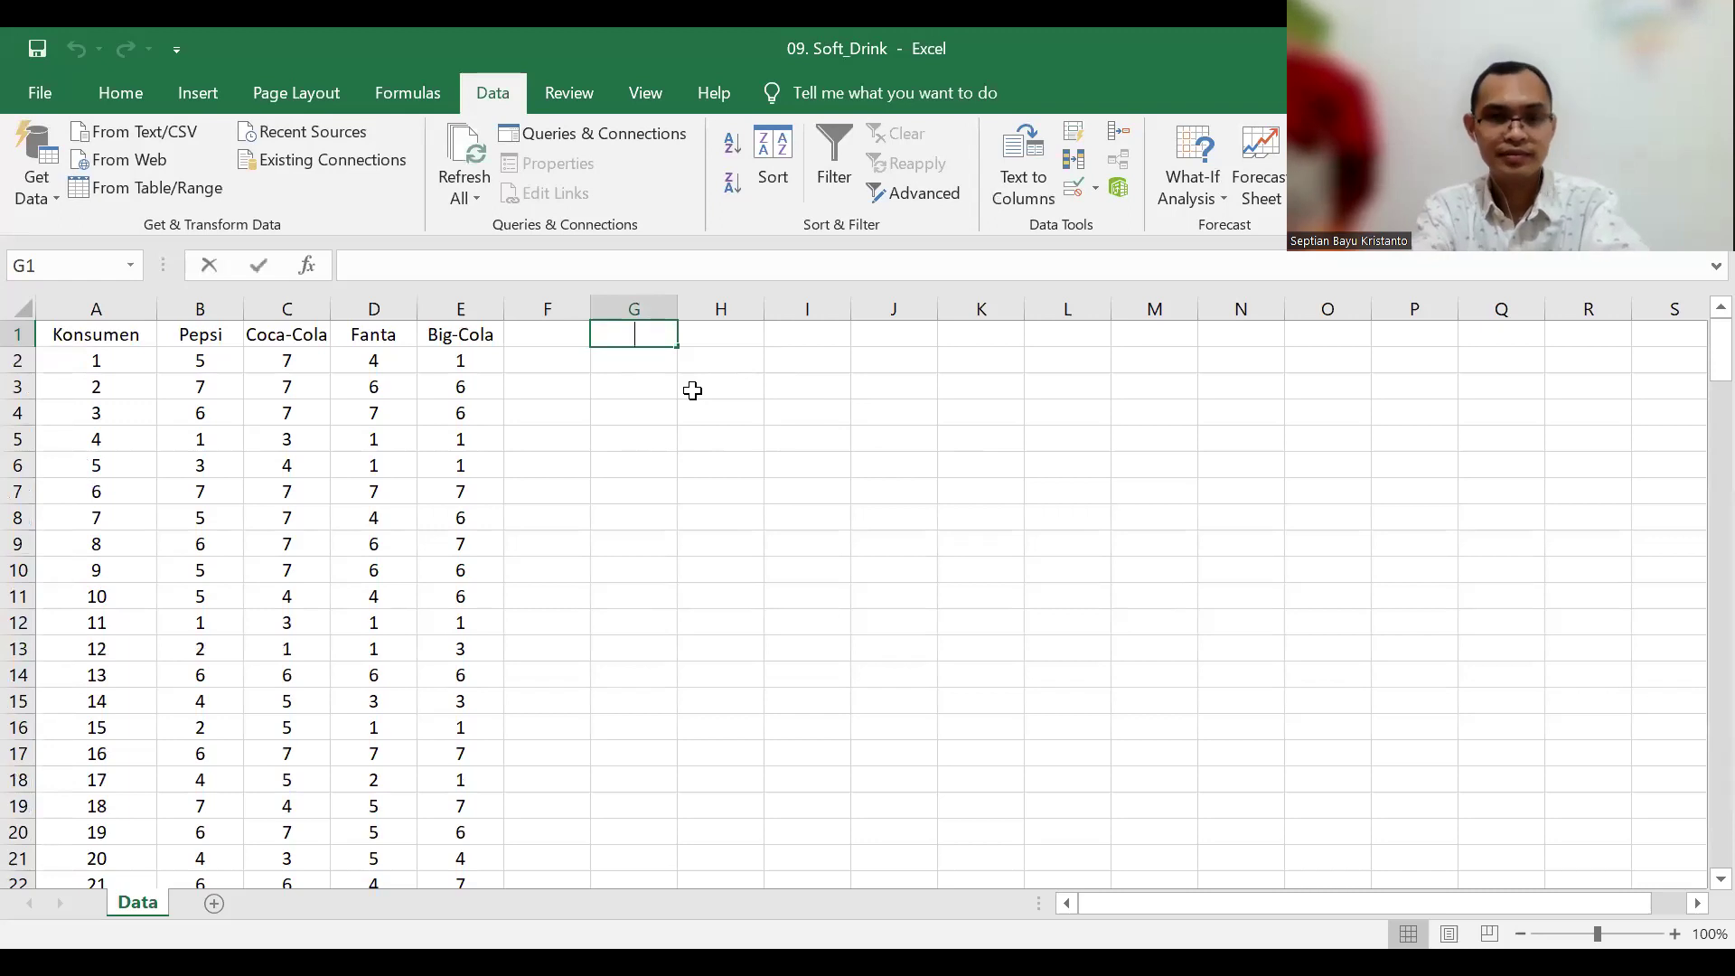
pyautogui.write('Pepsi')
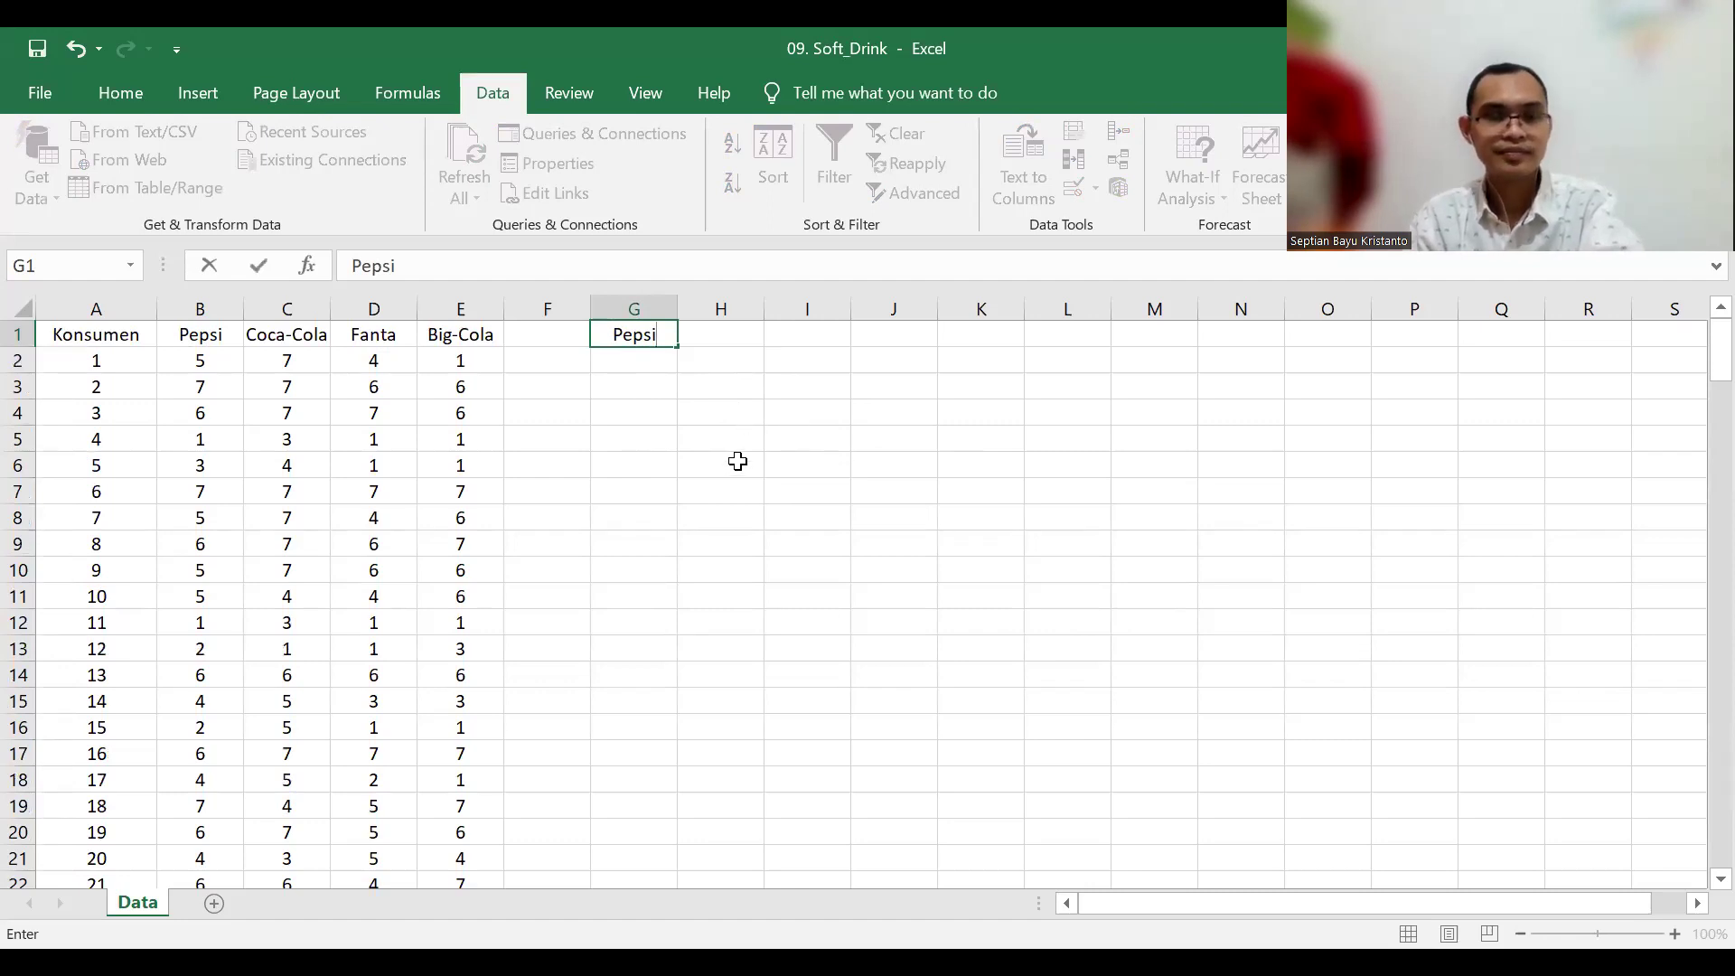
pyautogui.click(480, 473)
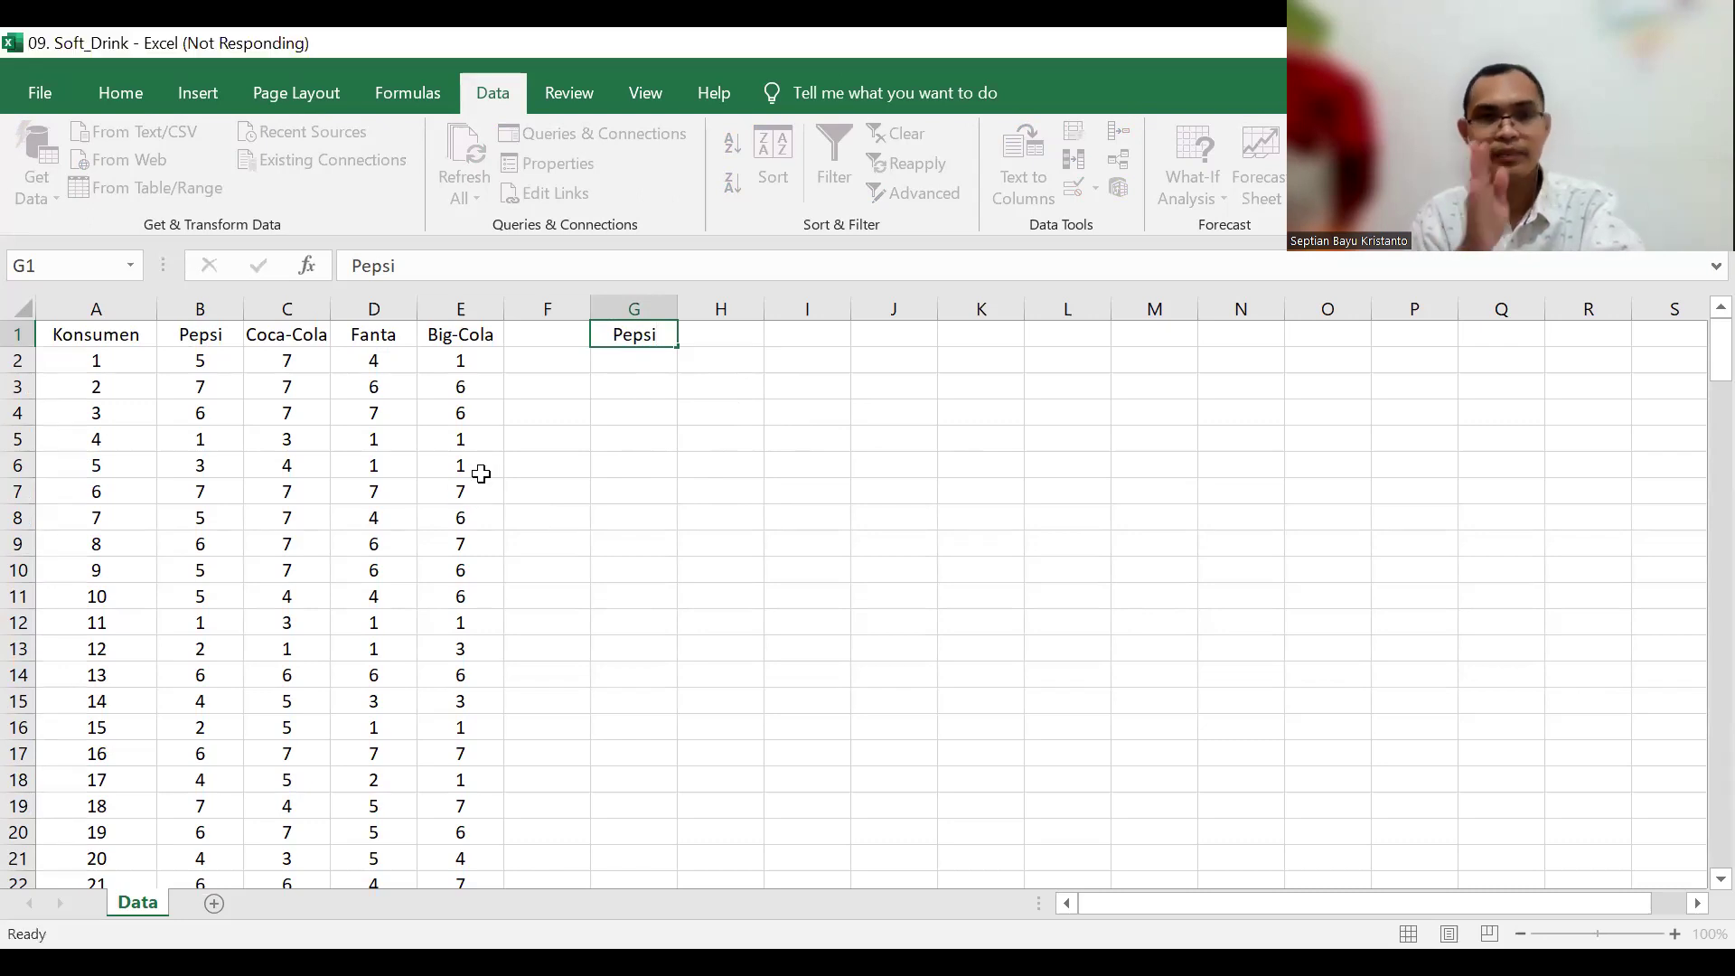
# Step: Copy the Coca-Cola header into H1 and the Fanta header into H2
pyautogui.click(296, 334)
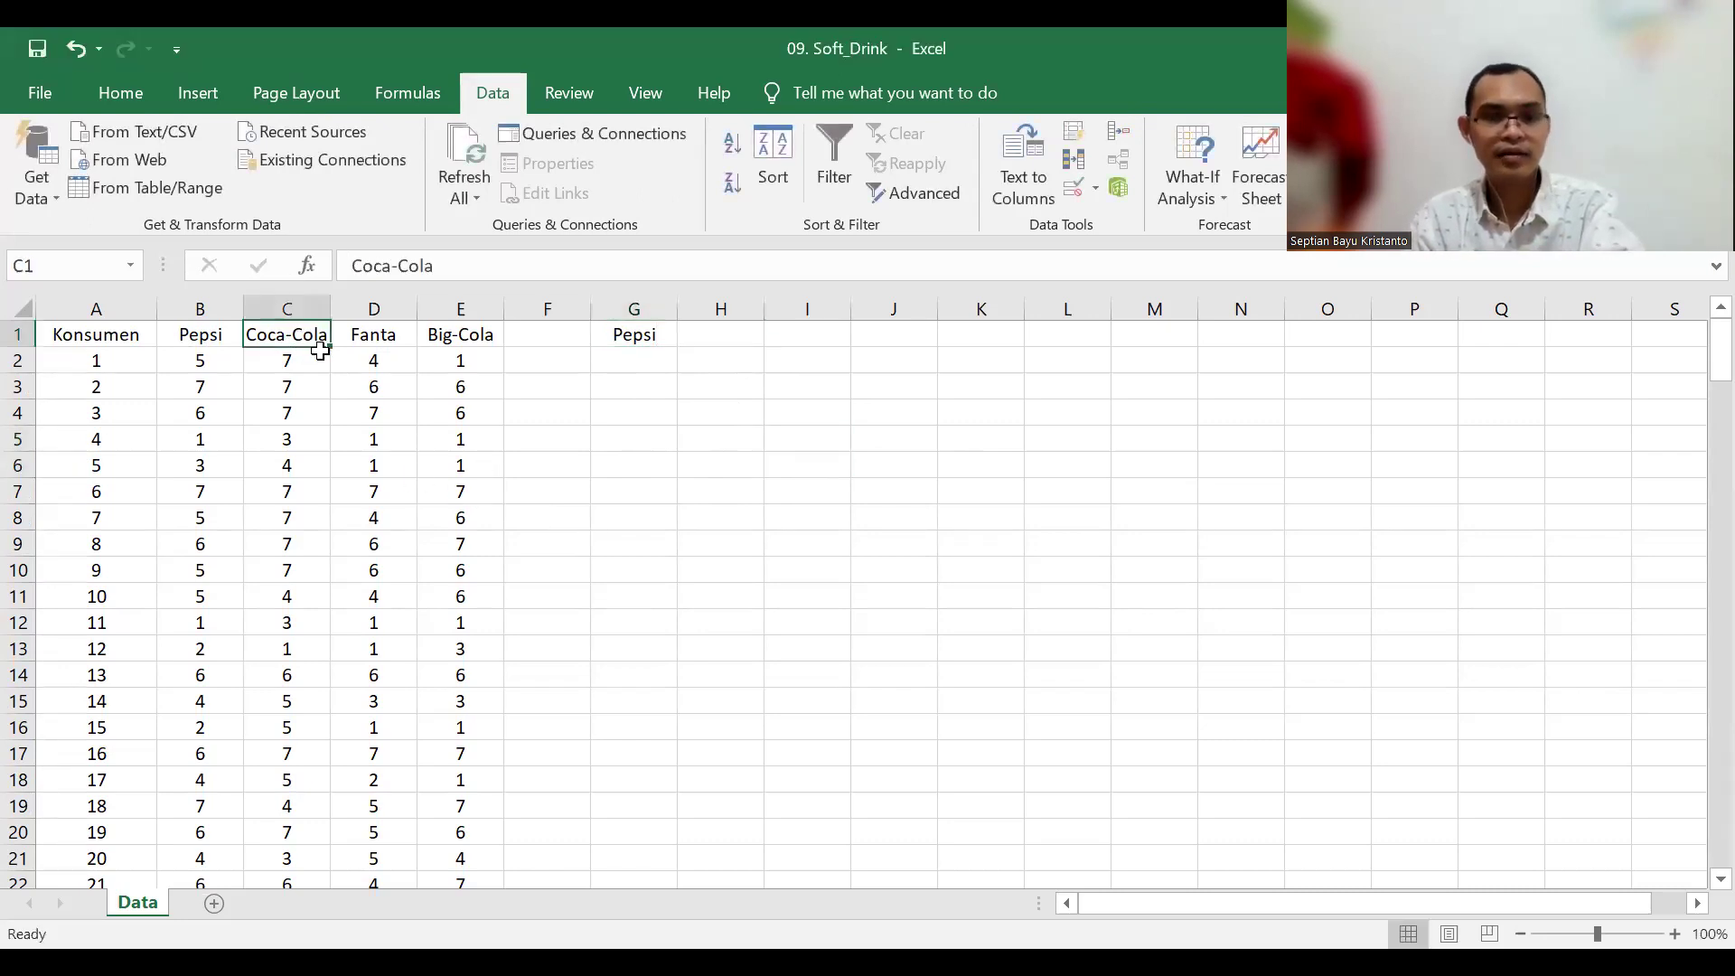
pyautogui.hotkey('ctrl', 'c')
pyautogui.click(724, 337)
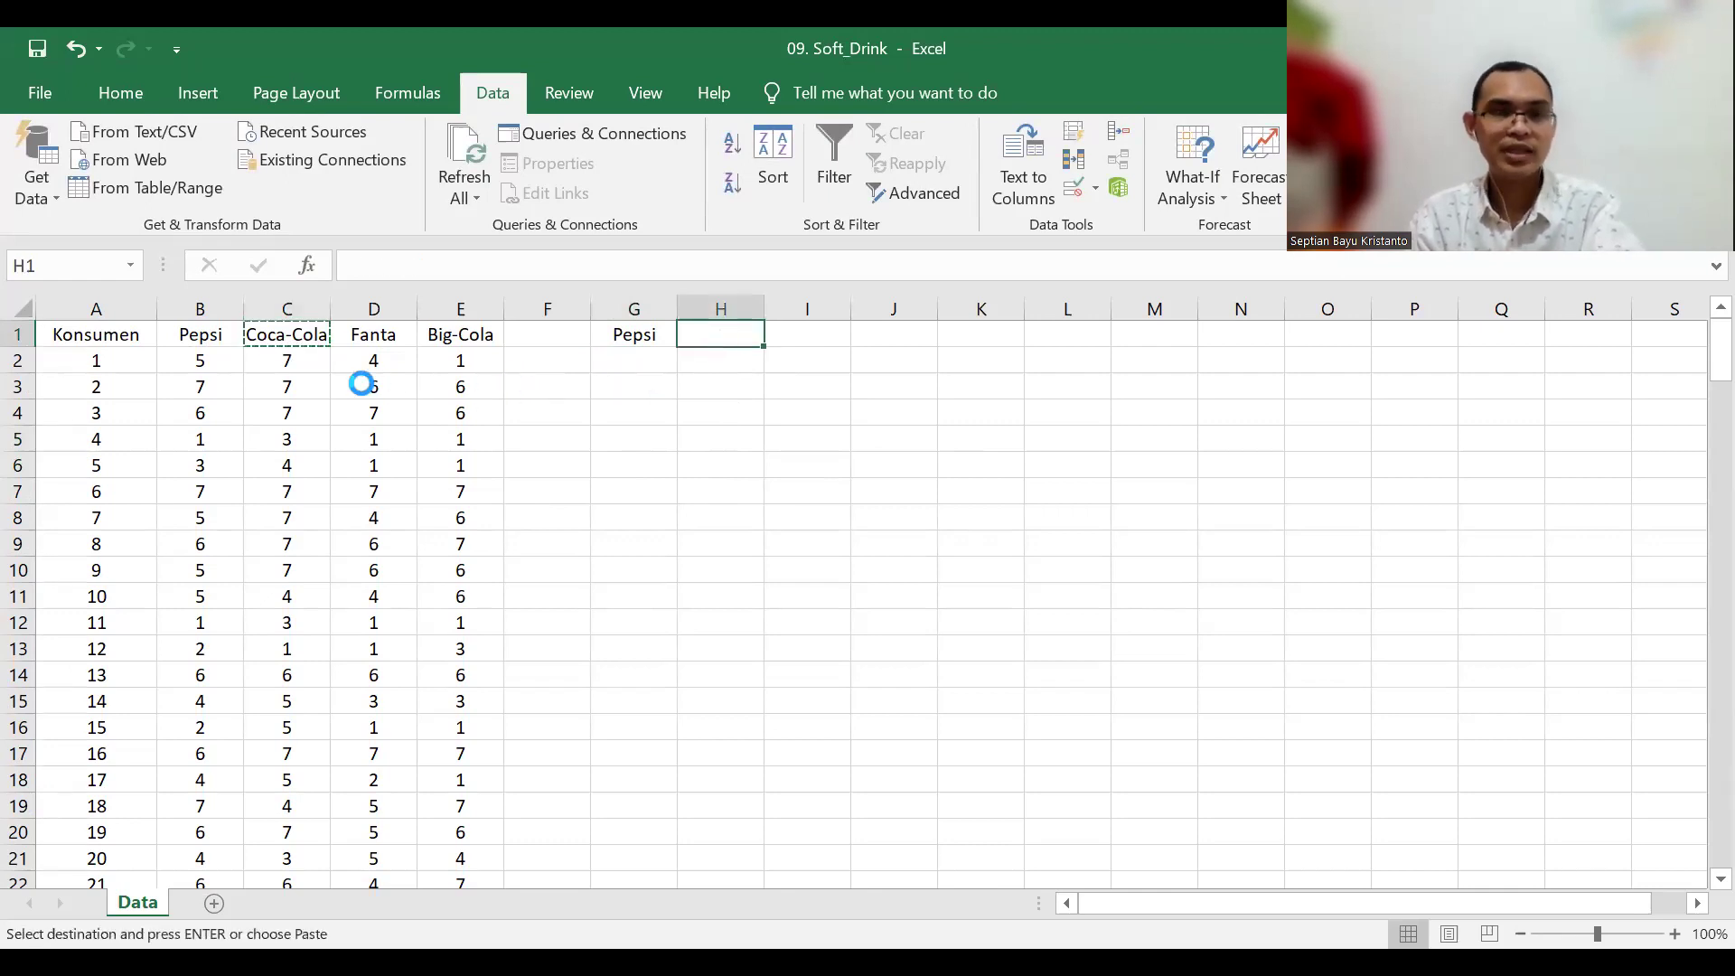
pyautogui.hotkey('ctrl', 'v')
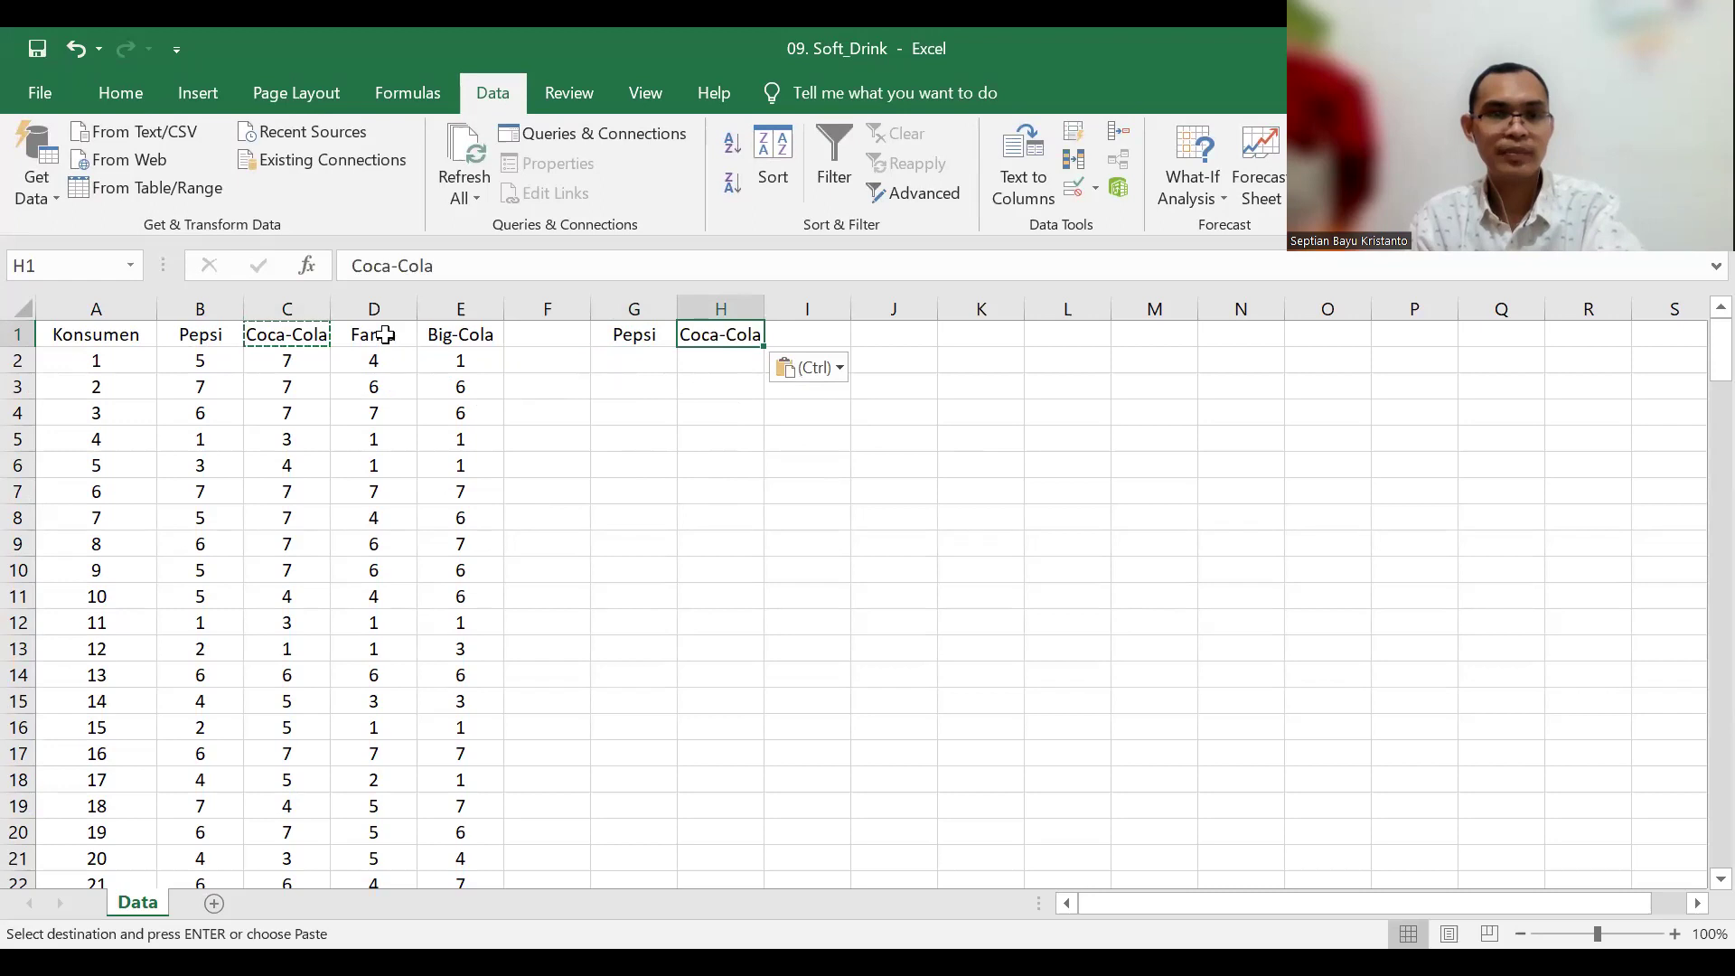
pyautogui.click(384, 335)
pyautogui.hotkey('ctrl', 'c')
pyautogui.click(723, 361)
pyautogui.hotkey('ctrl', 'v')
# Step: Copy the Big-Cola header into H3 and fill Pepsi from G1 down to G3
pyautogui.click(460, 336)
pyautogui.hotkey('ctrl', 'c')
pyautogui.click(712, 384)
pyautogui.hotkey('ctrl', 'v')
pyautogui.click(670, 344)
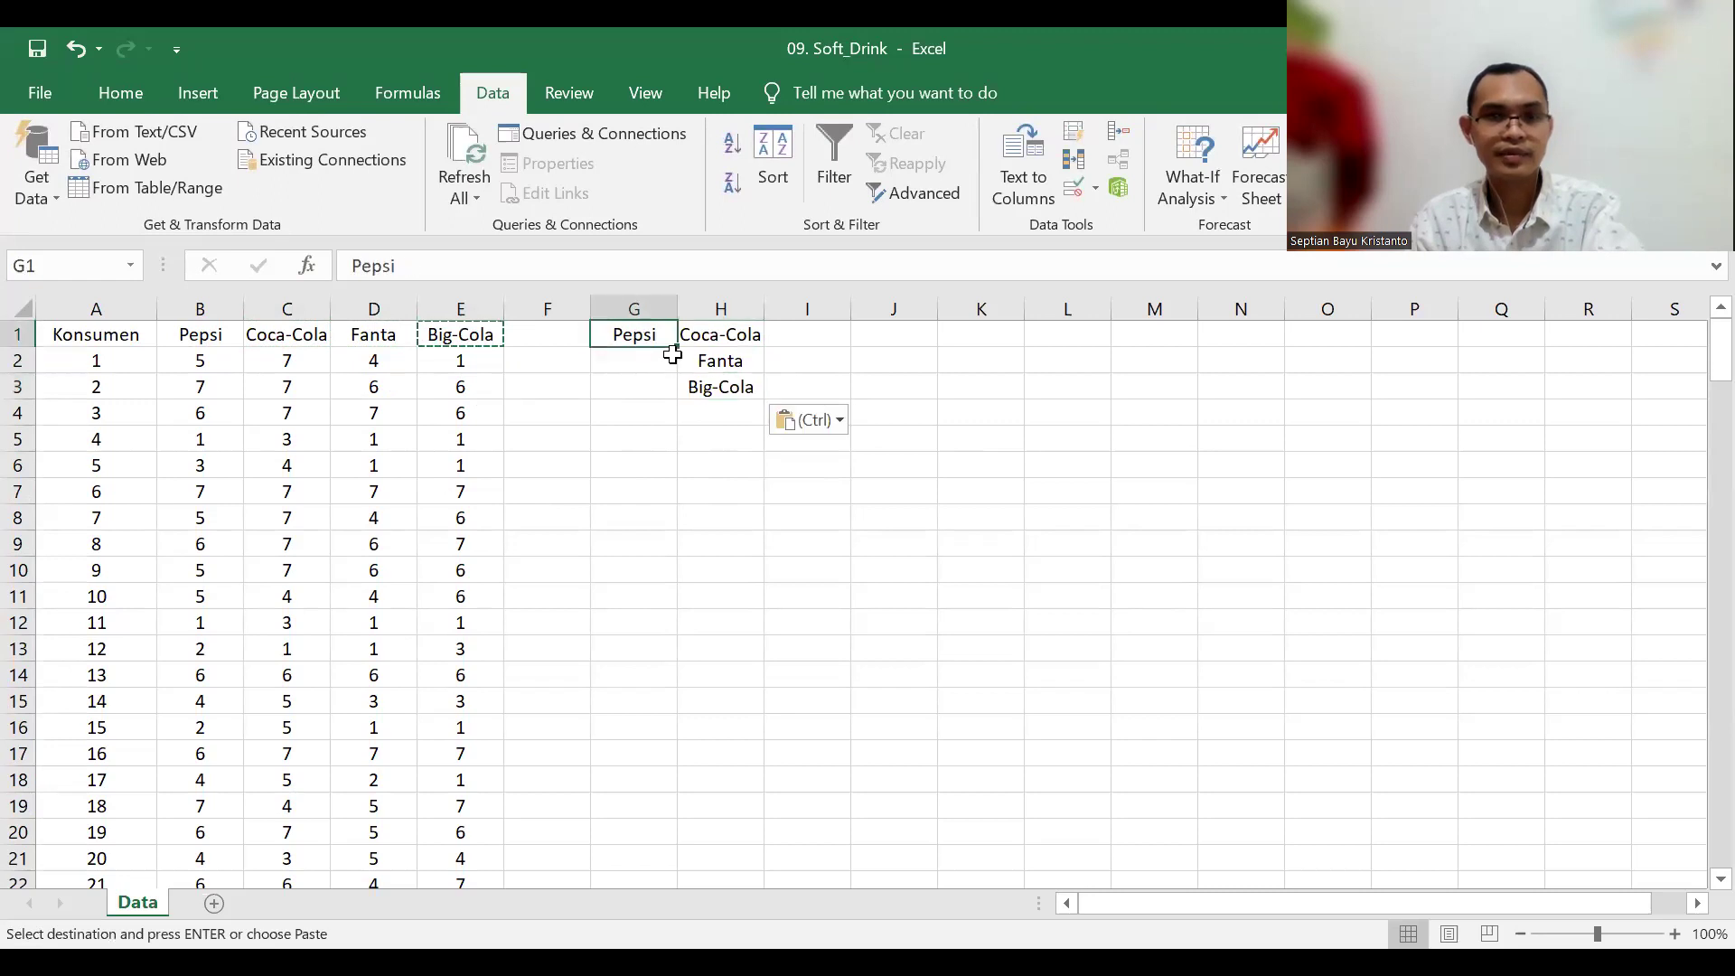
pyautogui.moveTo(677, 348); pyautogui.dragTo(360, 387)
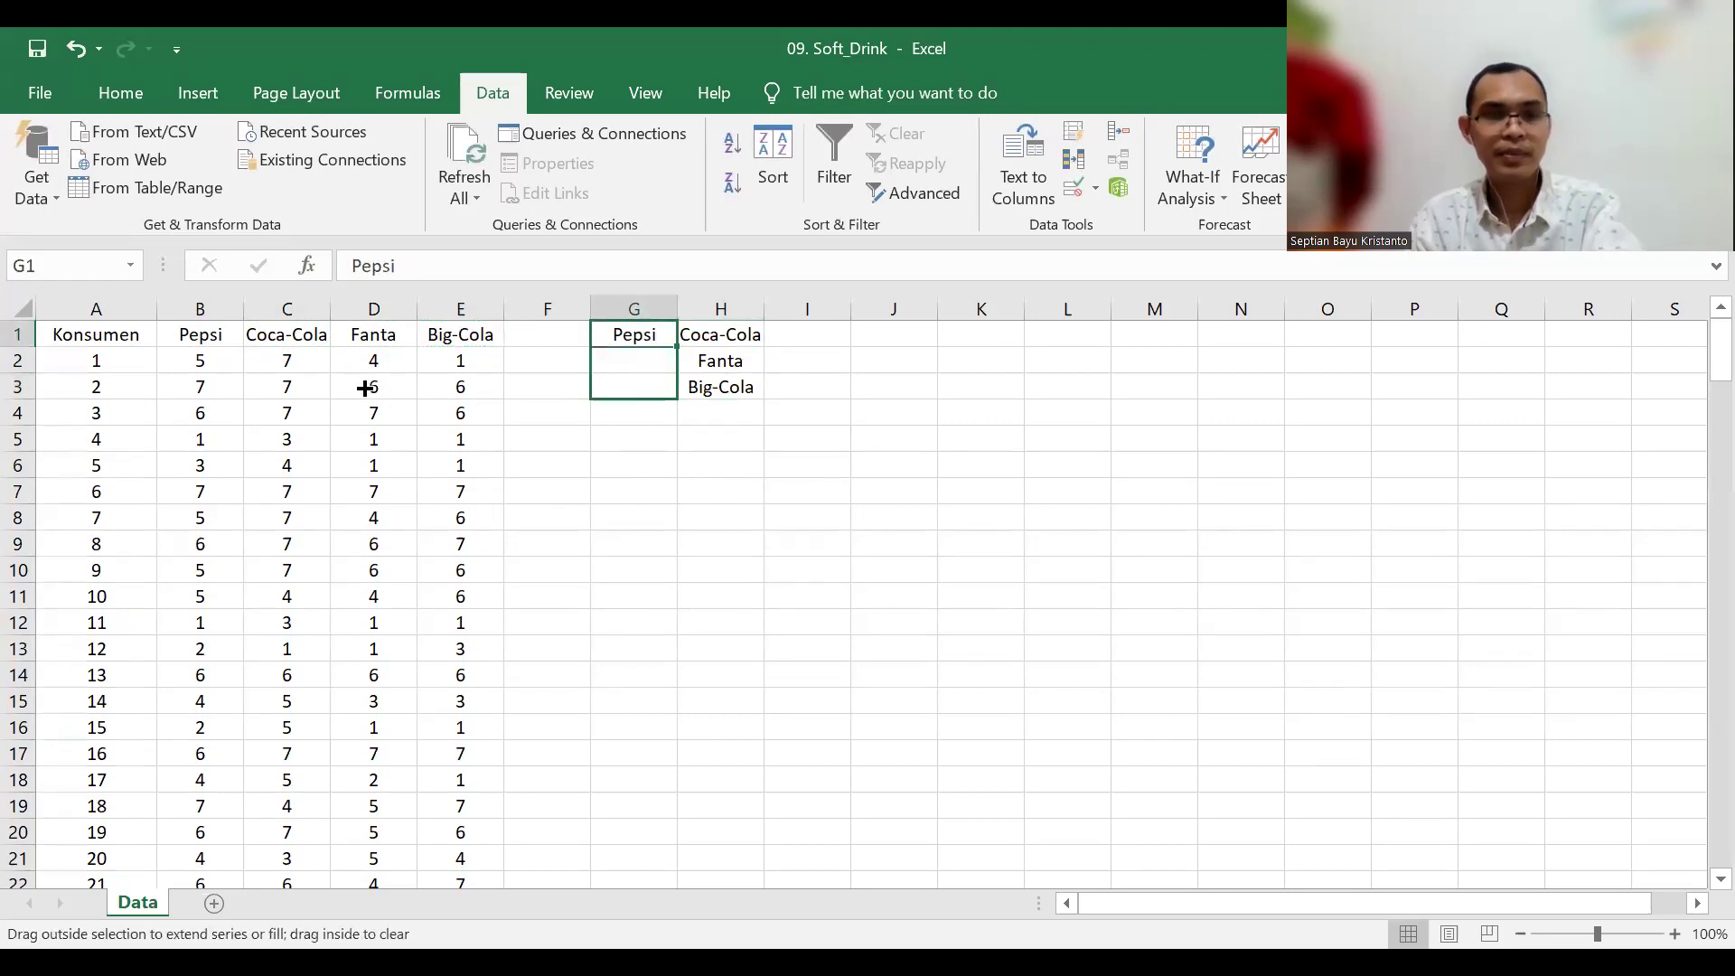
# Step: Copy the adjacent Coca-Cola and Fanta headers as a pair into G4:H4
pyautogui.click(304, 334)
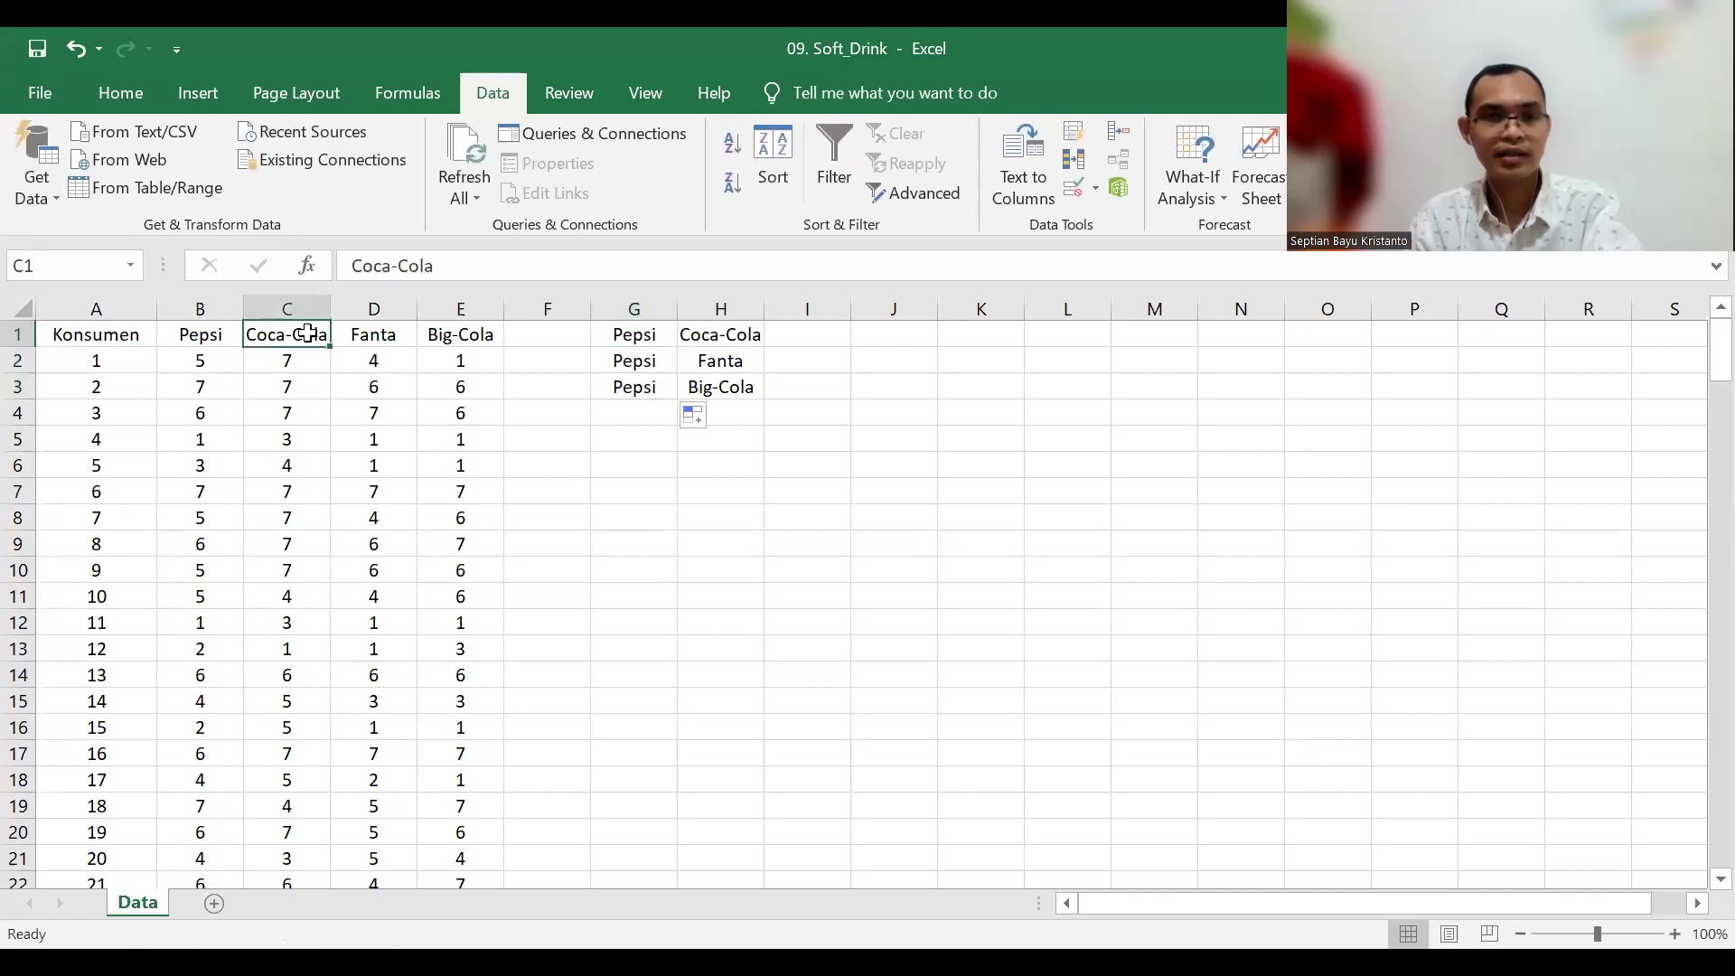
pyautogui.moveTo(308, 334); pyautogui.dragTo(352, 333)
pyautogui.hotkey('ctrl', 'c')
pyautogui.click(633, 409)
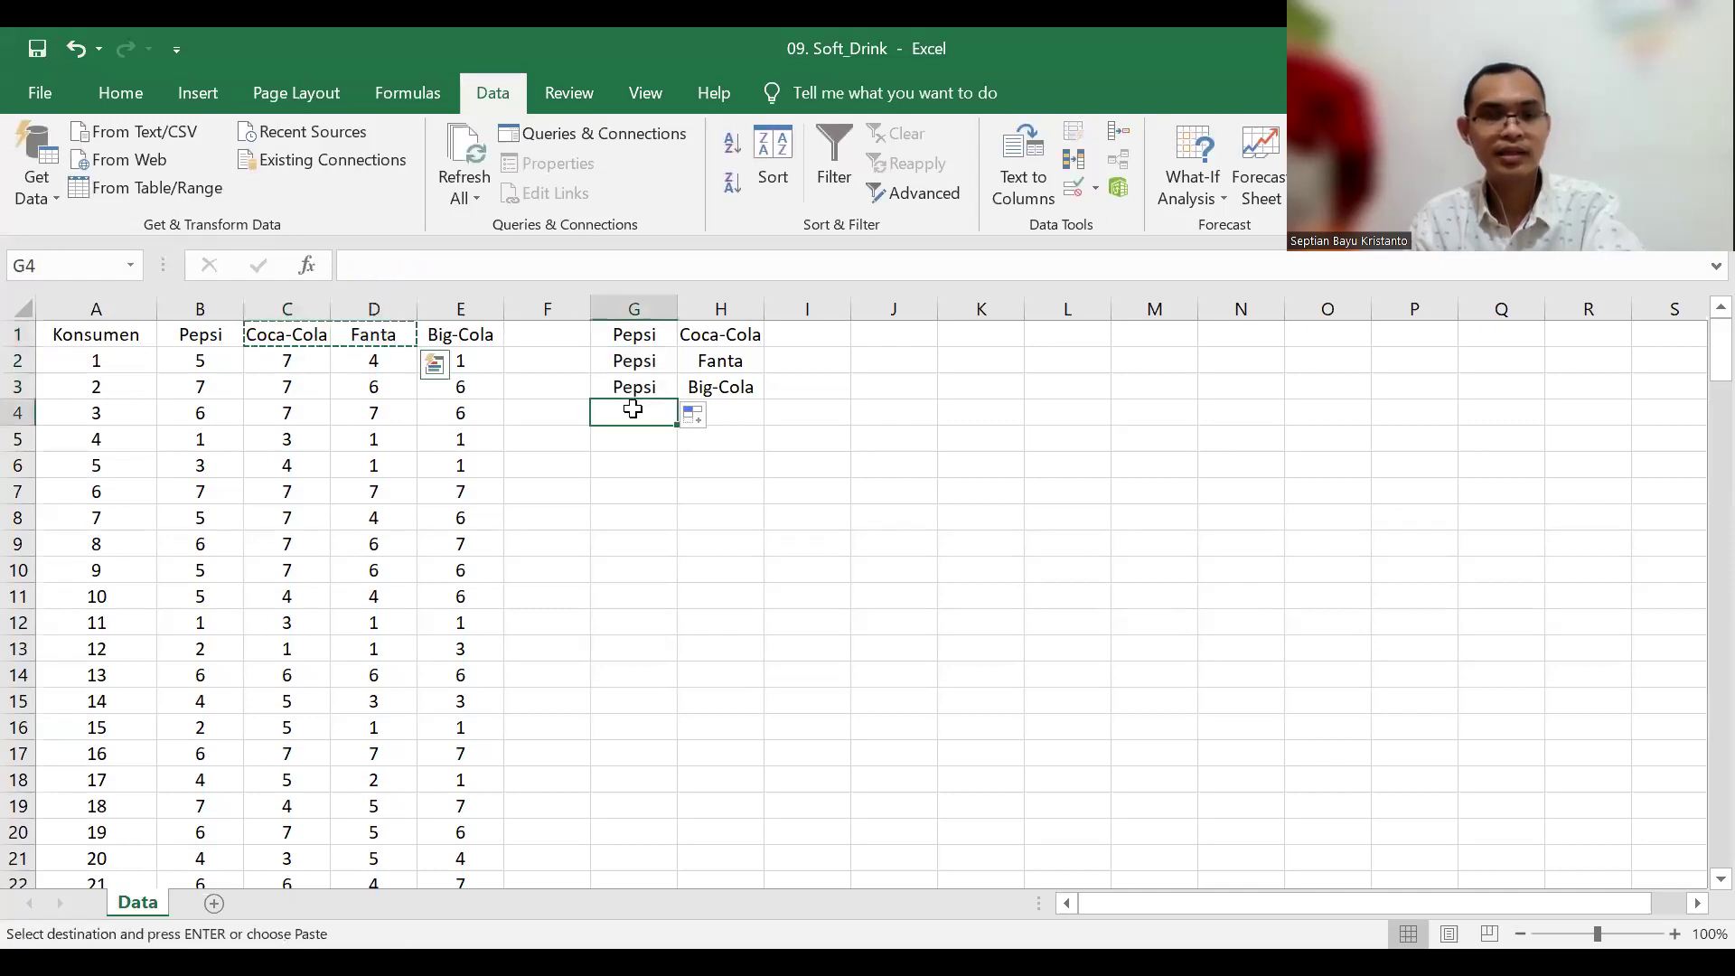
pyautogui.hotkey('ctrl', 'v')
pyautogui.click(556, 463)
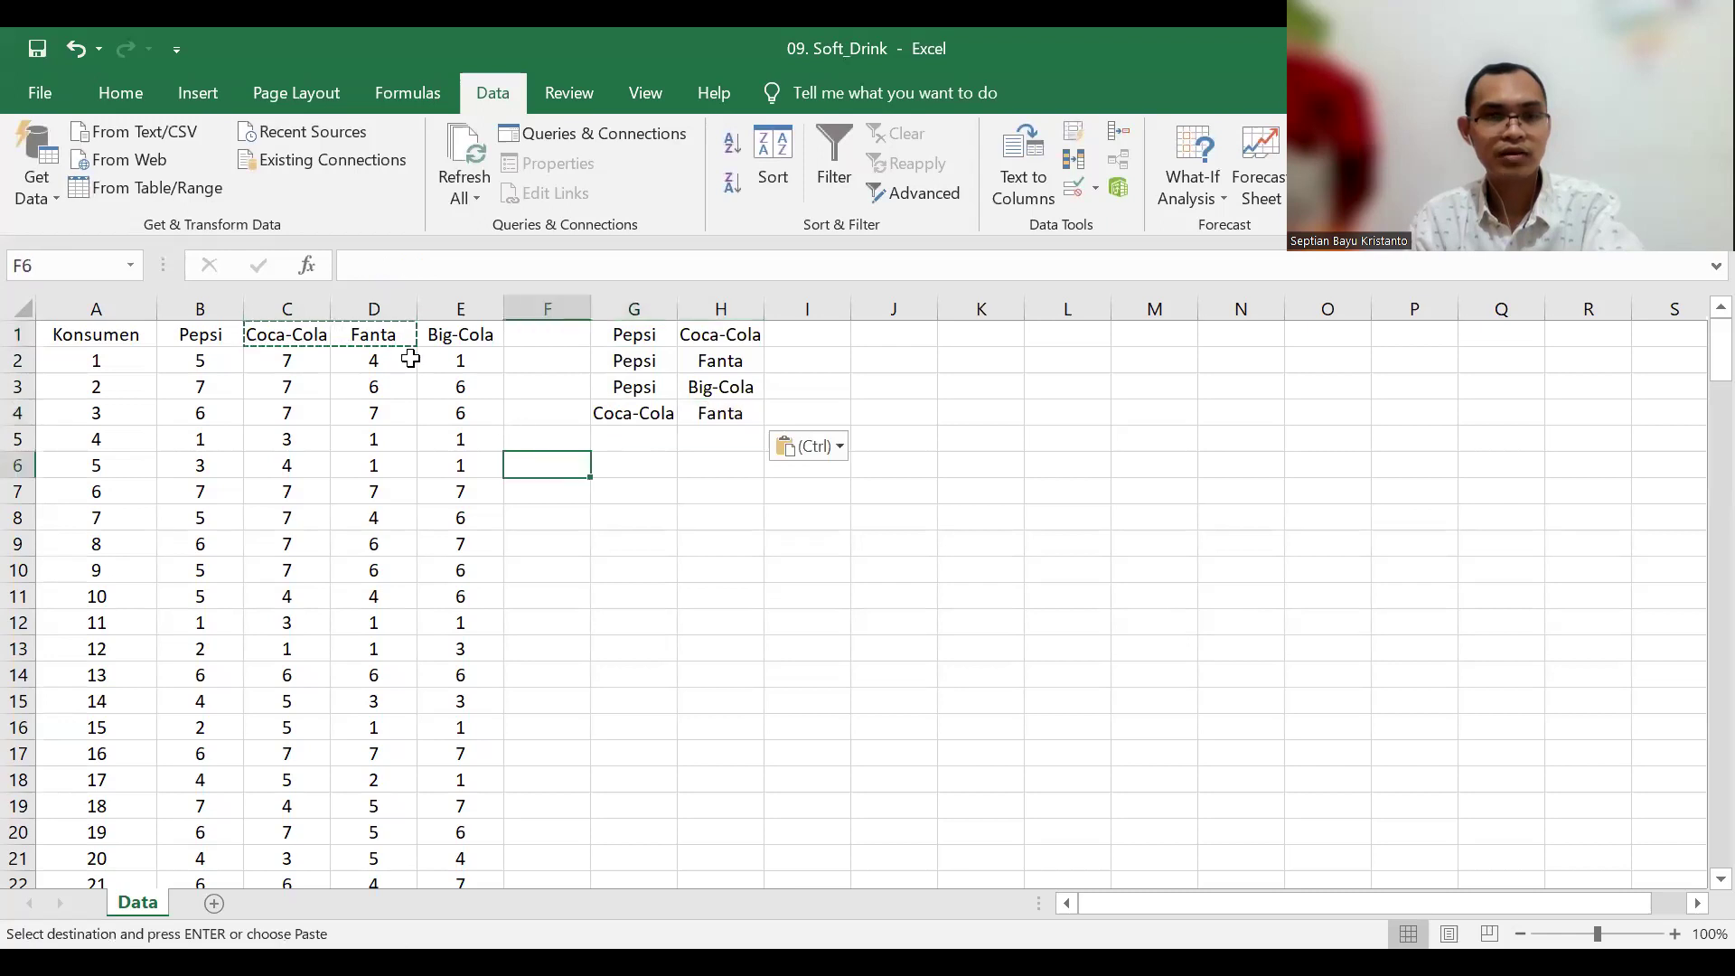
# Step: Add the Coca-Cola and Big-Cola pair by copying their headers into G5 and H5
pyautogui.click(316, 340)
pyautogui.hotkey('ctrl', 'c')
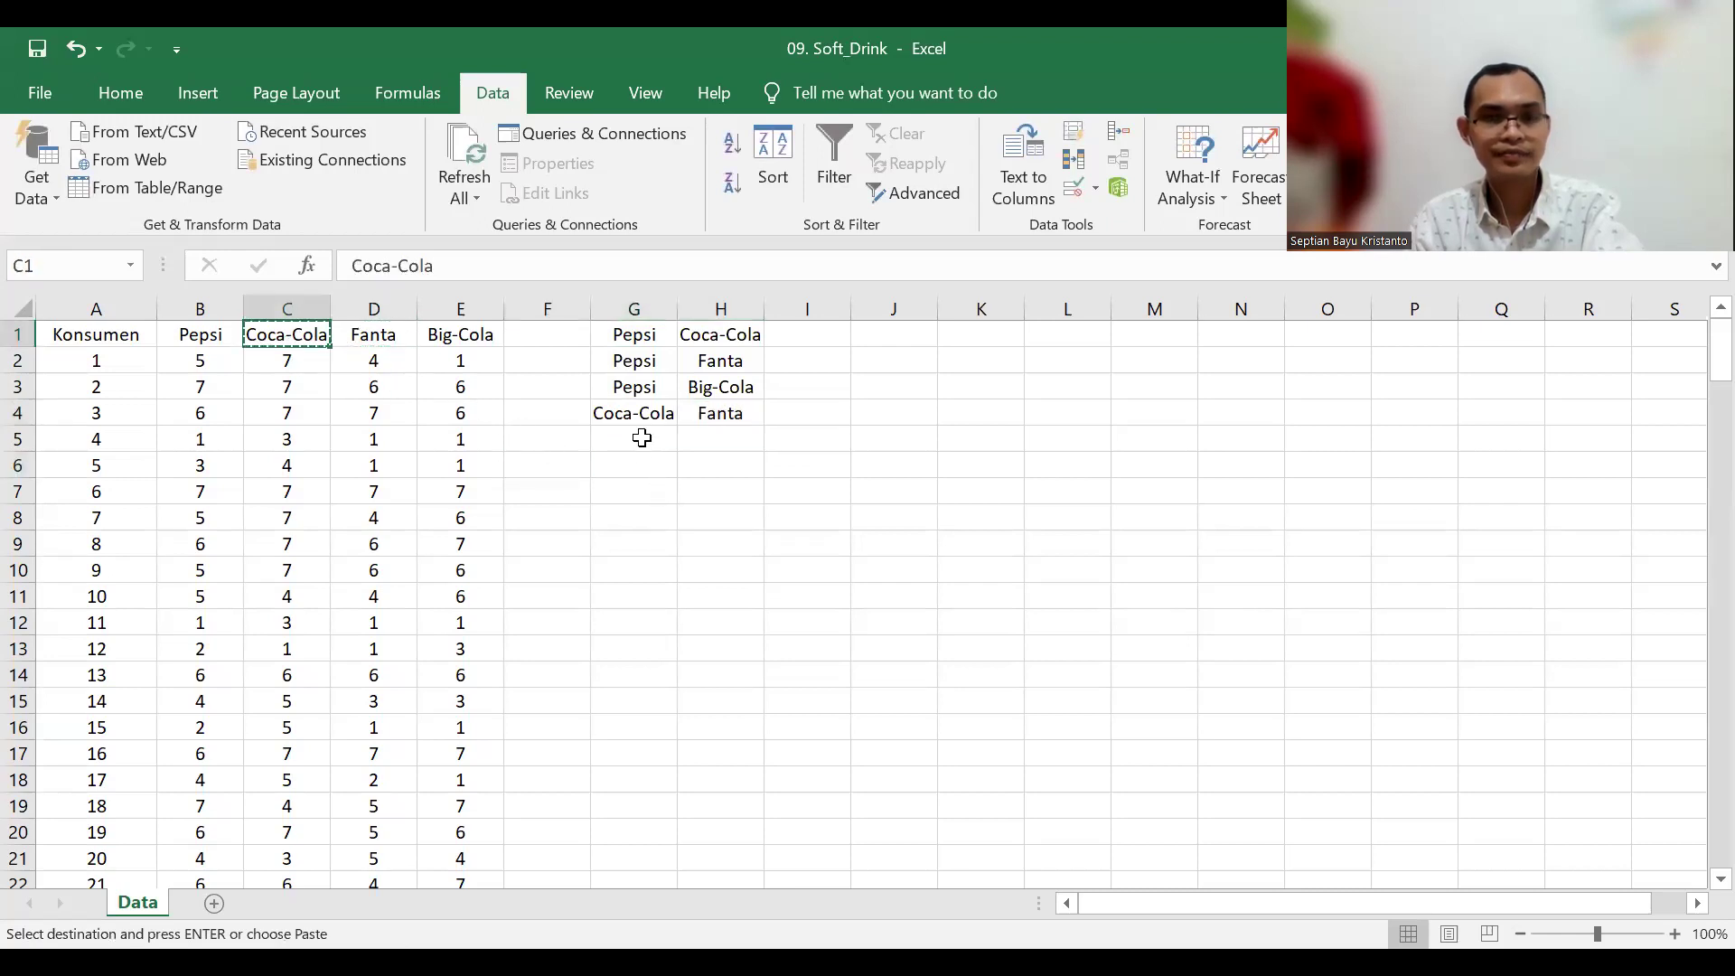
pyautogui.click(641, 437)
pyautogui.hotkey('ctrl', 'v')
pyautogui.click(470, 336)
pyautogui.hotkey('ctrl', 'c')
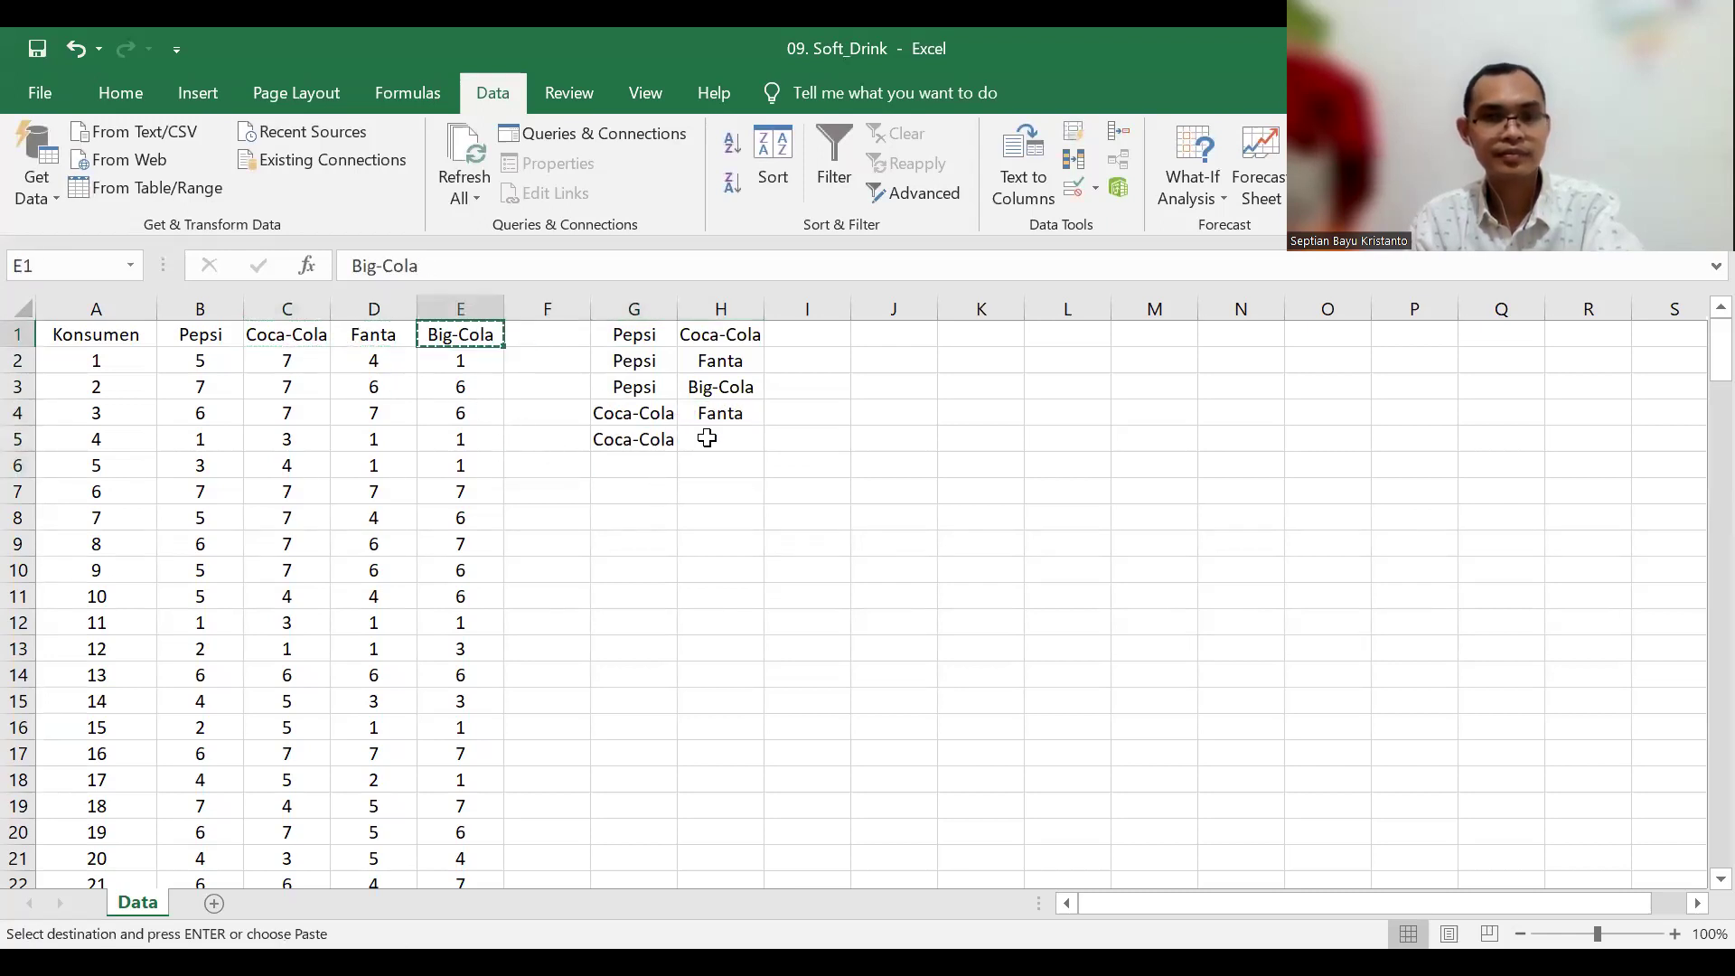
pyautogui.click(706, 437)
pyautogui.hotkey('ctrl', 'v')
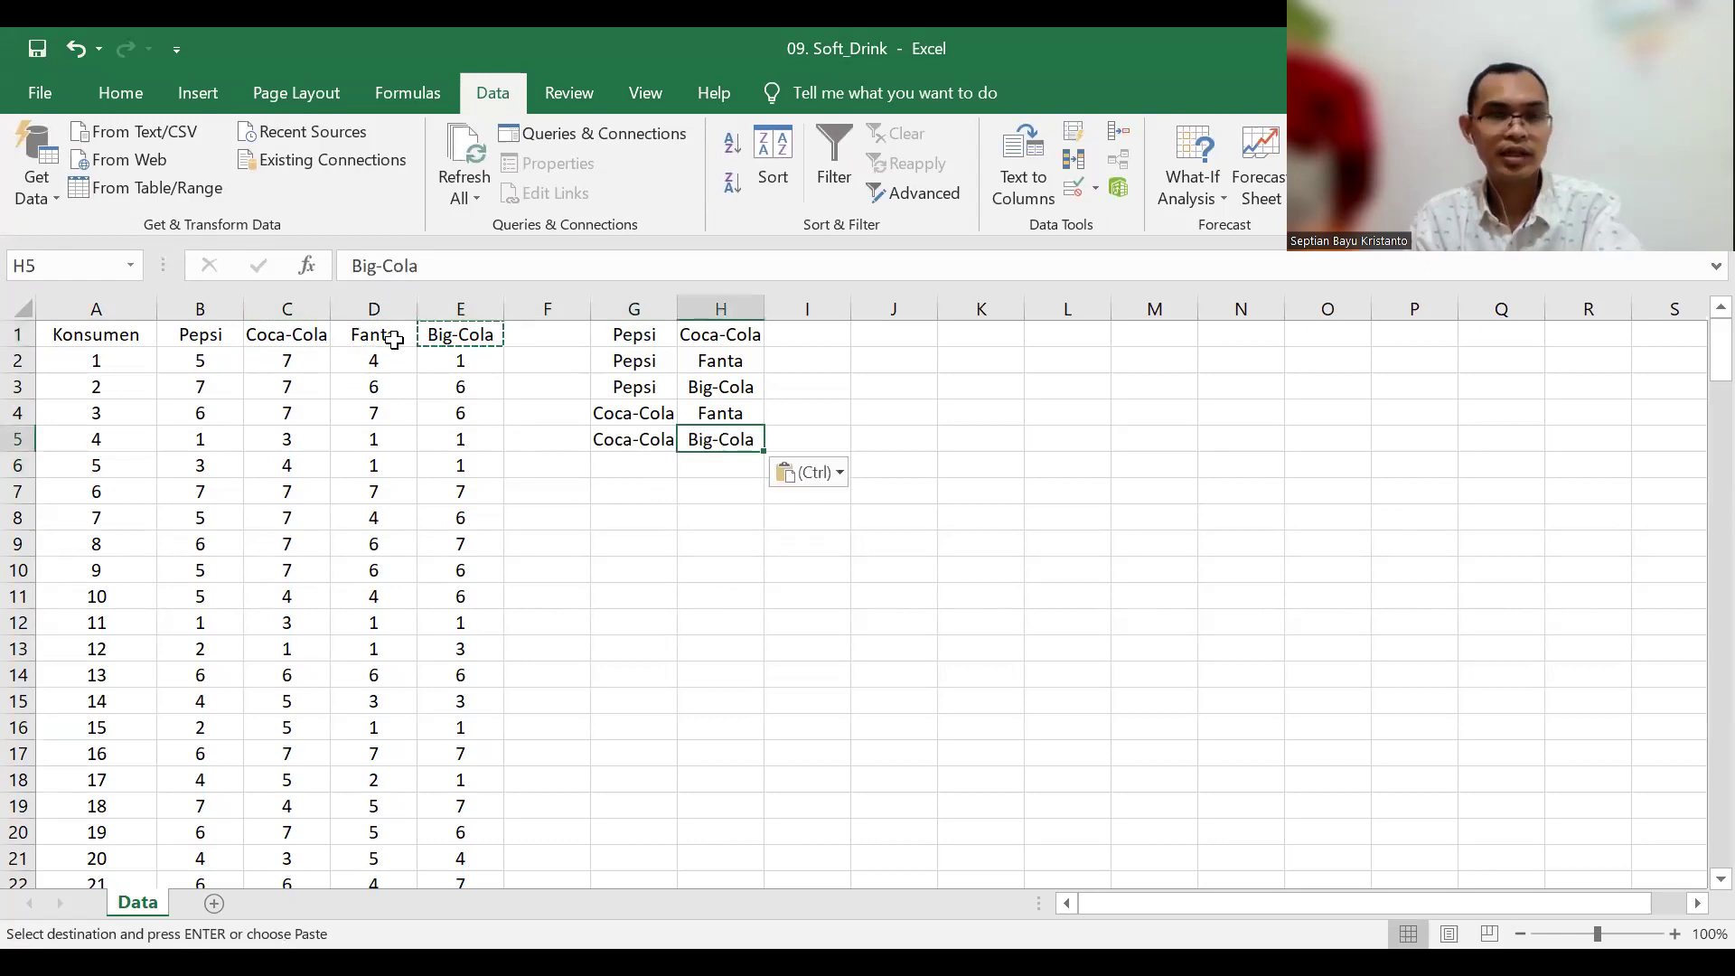
# Step: Copy the adjacent Fanta and Big-Cola headers as the last pair into G6:H6
pyautogui.moveTo(394, 338); pyautogui.dragTo(461, 337)
pyautogui.hotkey('ctrl', 'c')
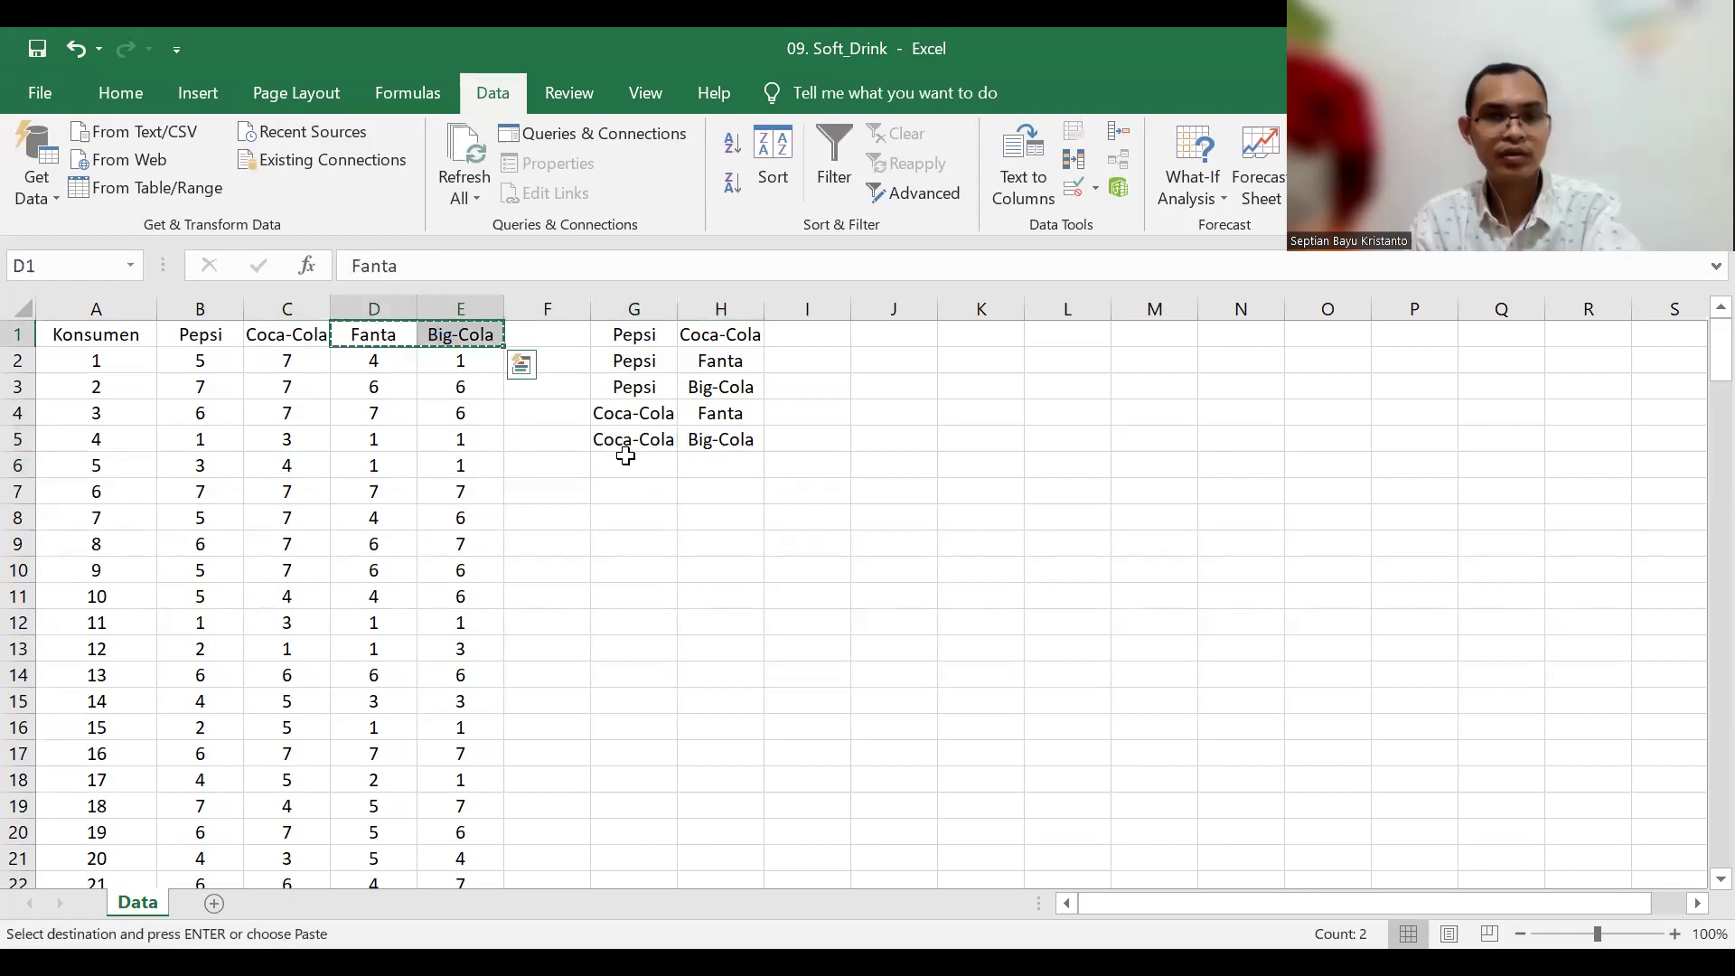
pyautogui.click(639, 458)
pyautogui.hotkey('ctrl', 'v')
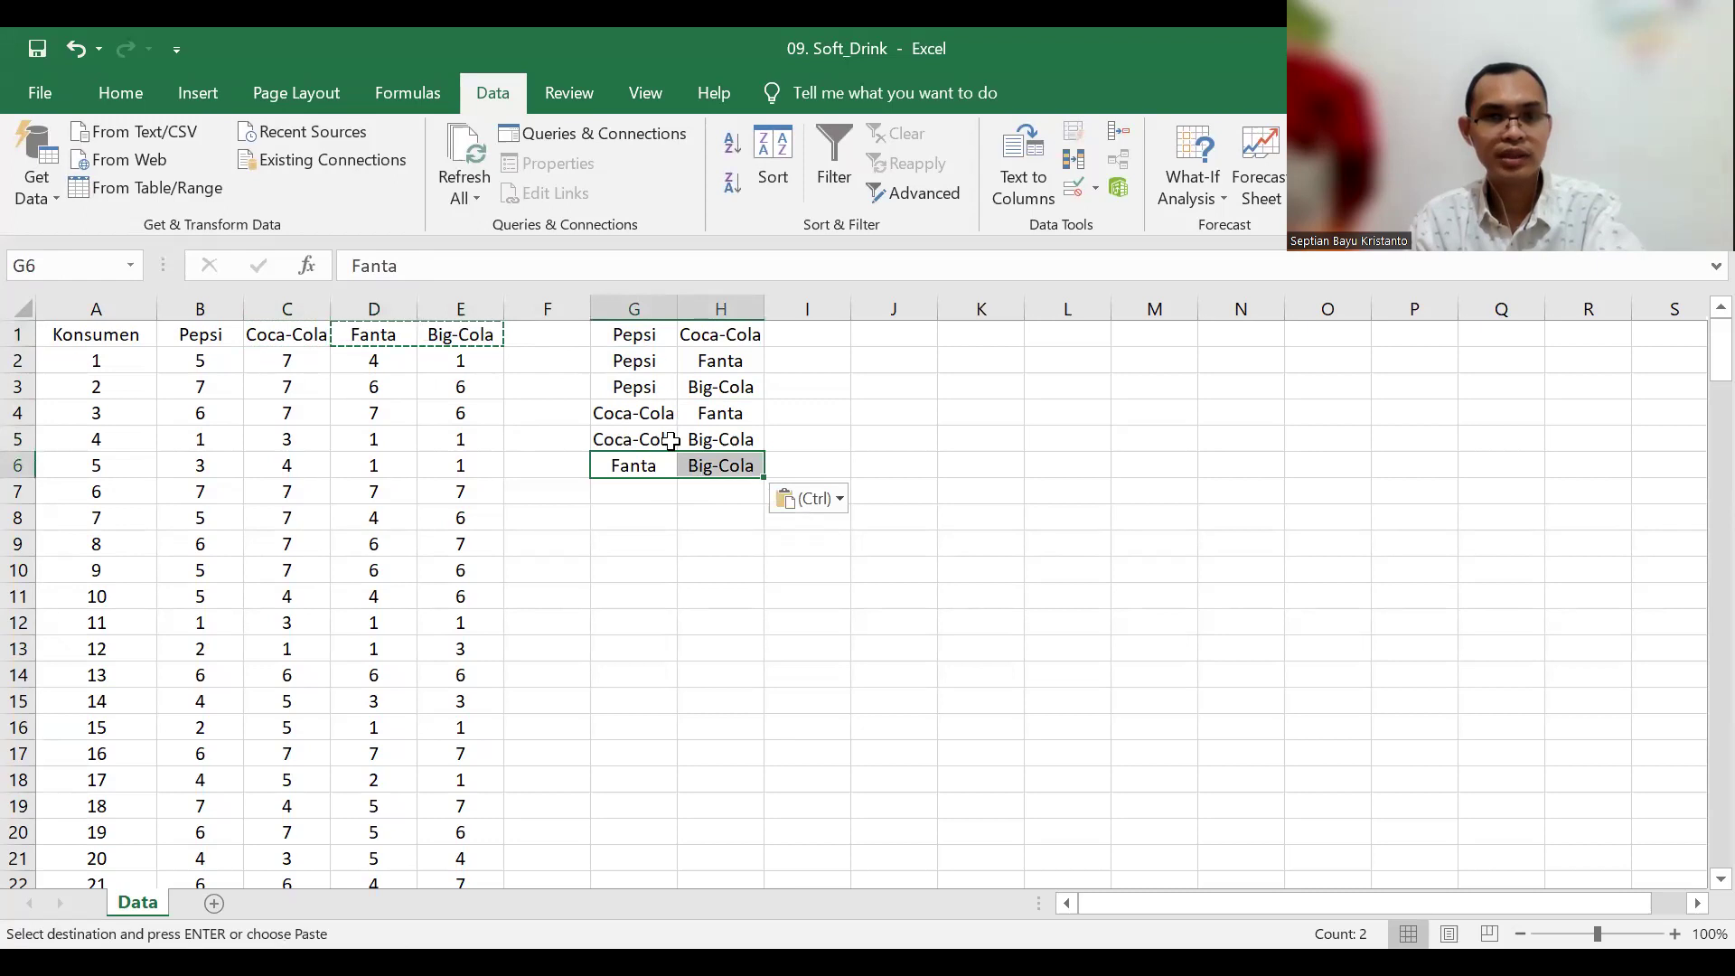
pyautogui.click(931, 416)
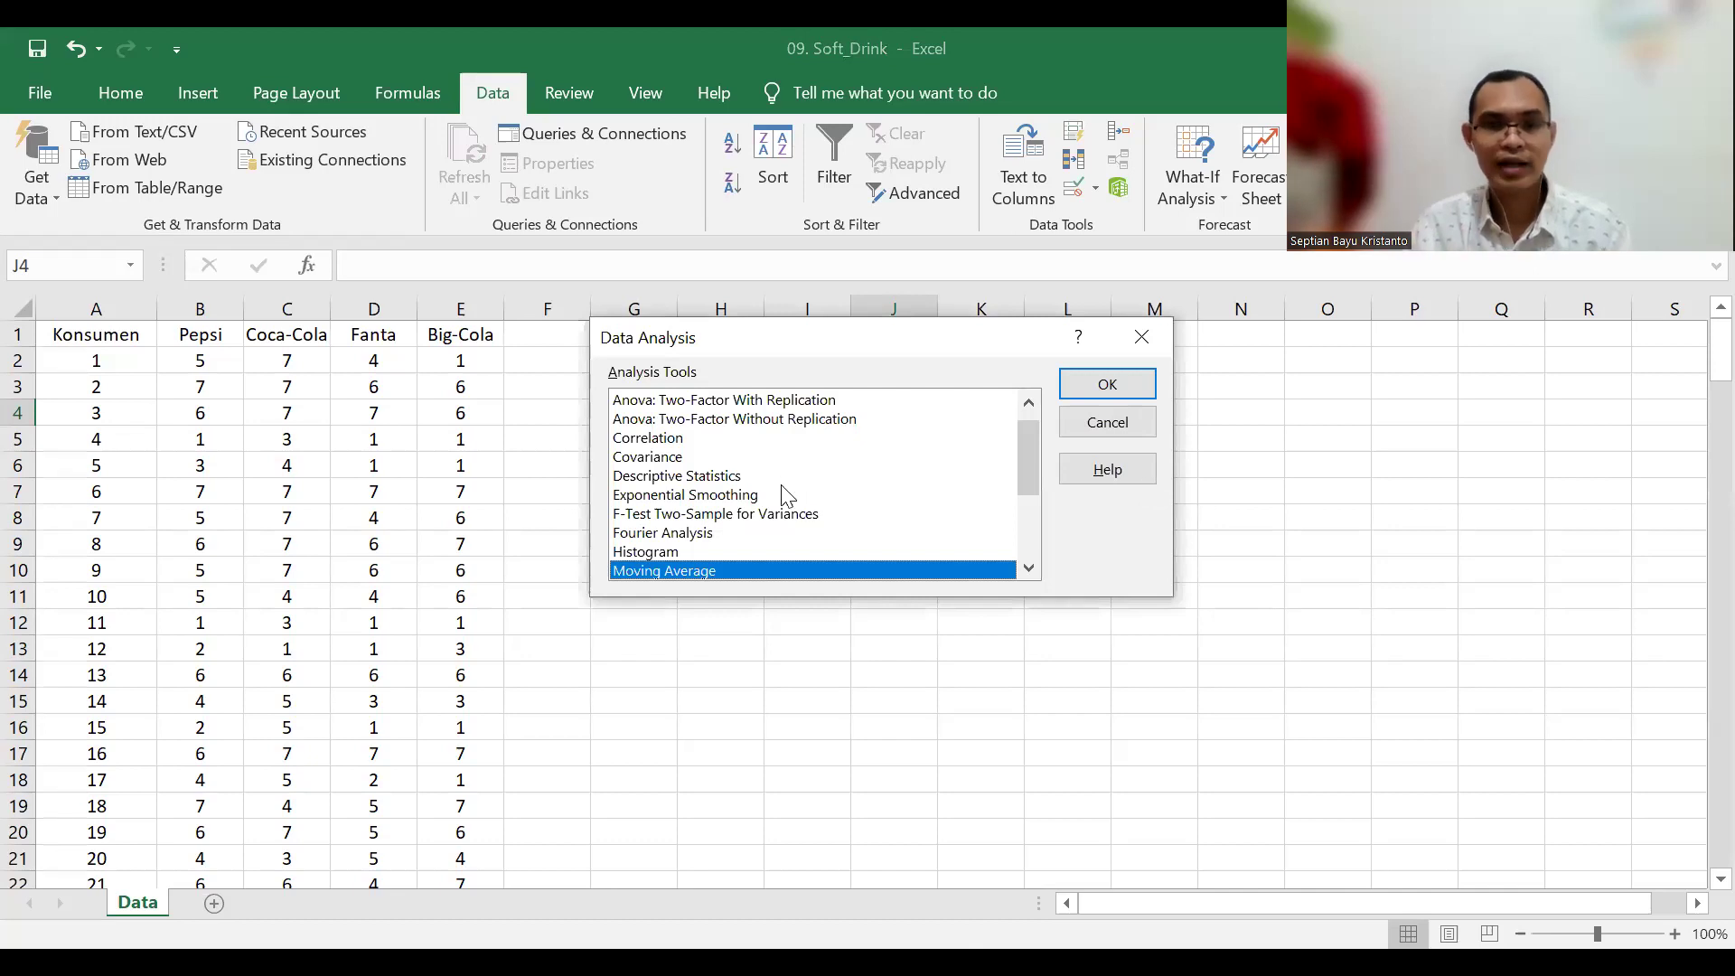
# Step: Choose the Anova: Single Factor analysis and set its input range to $B$1:$E$181
pyautogui.scroll(1, 736, 470)
pyautogui.click(694, 402)
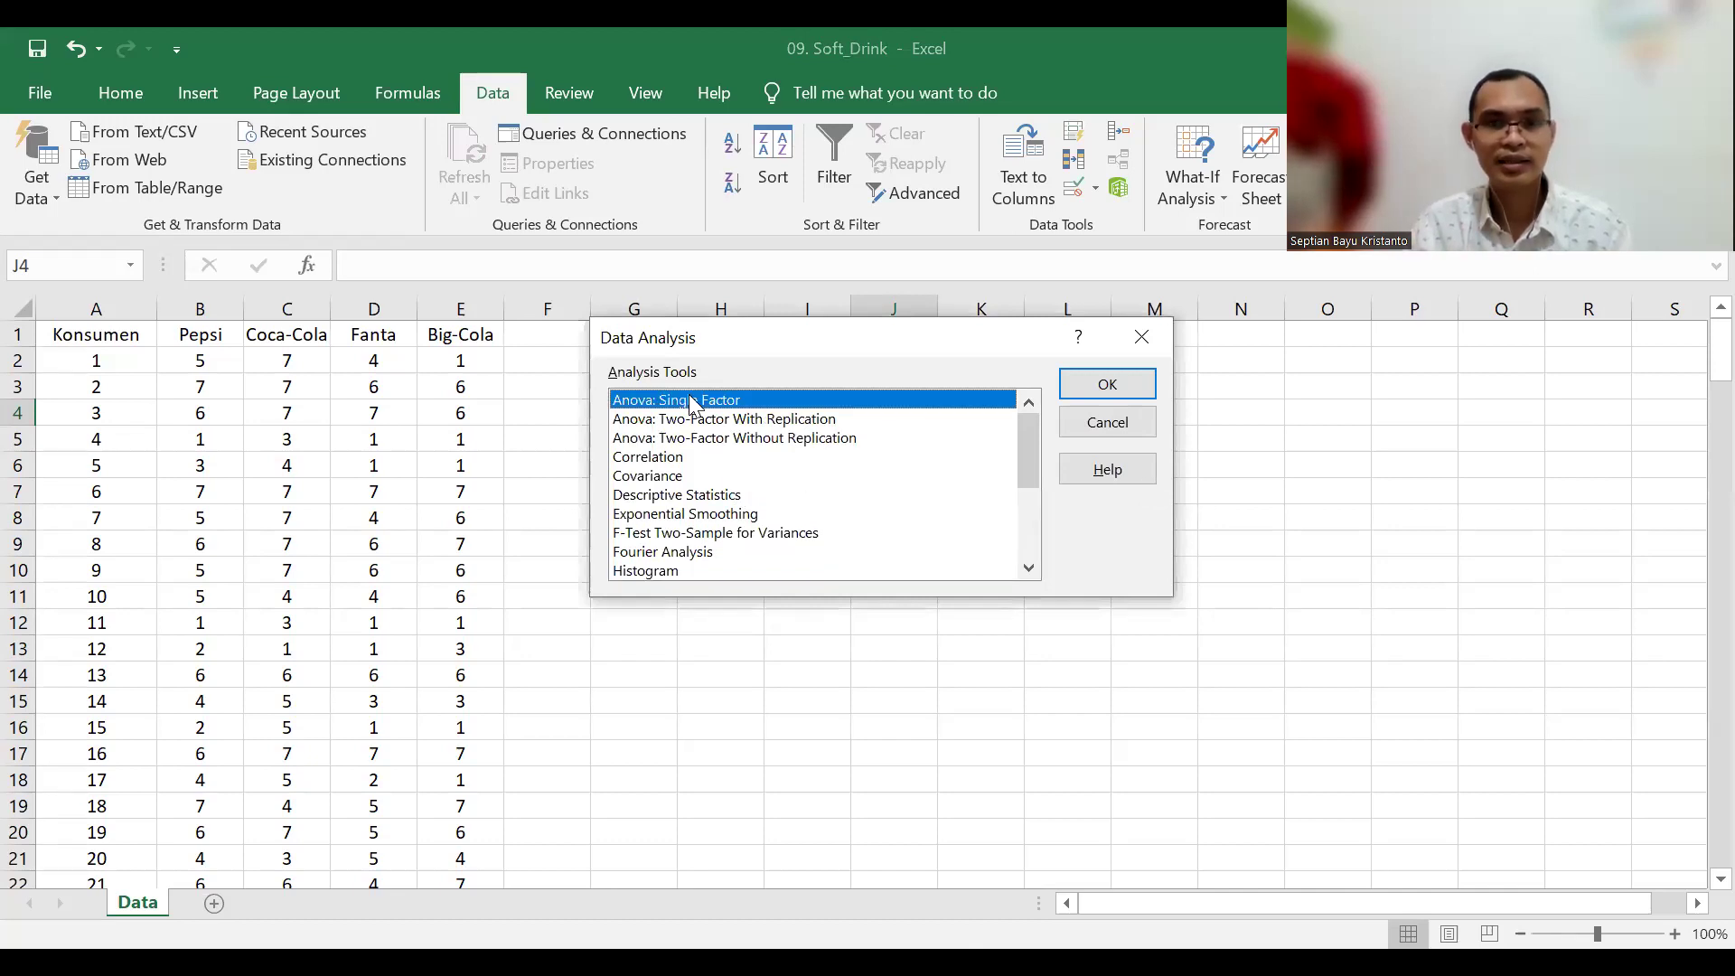
pyautogui.click(1129, 382)
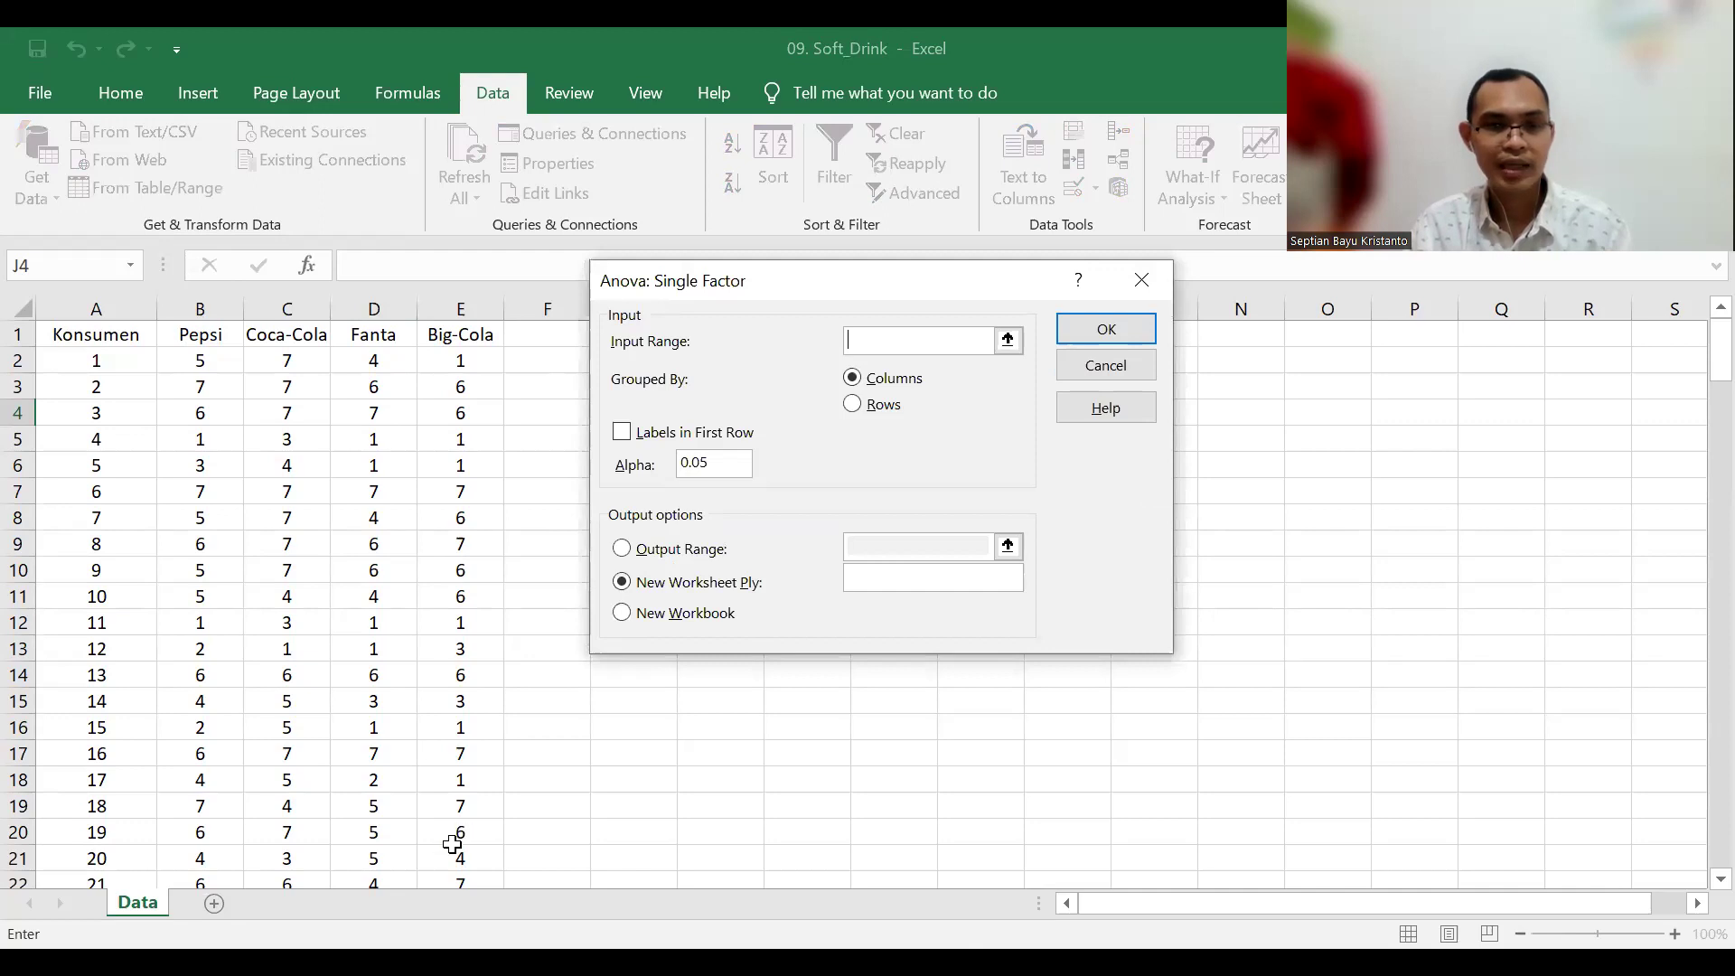
pyautogui.hotkey('ctrl', 'v')
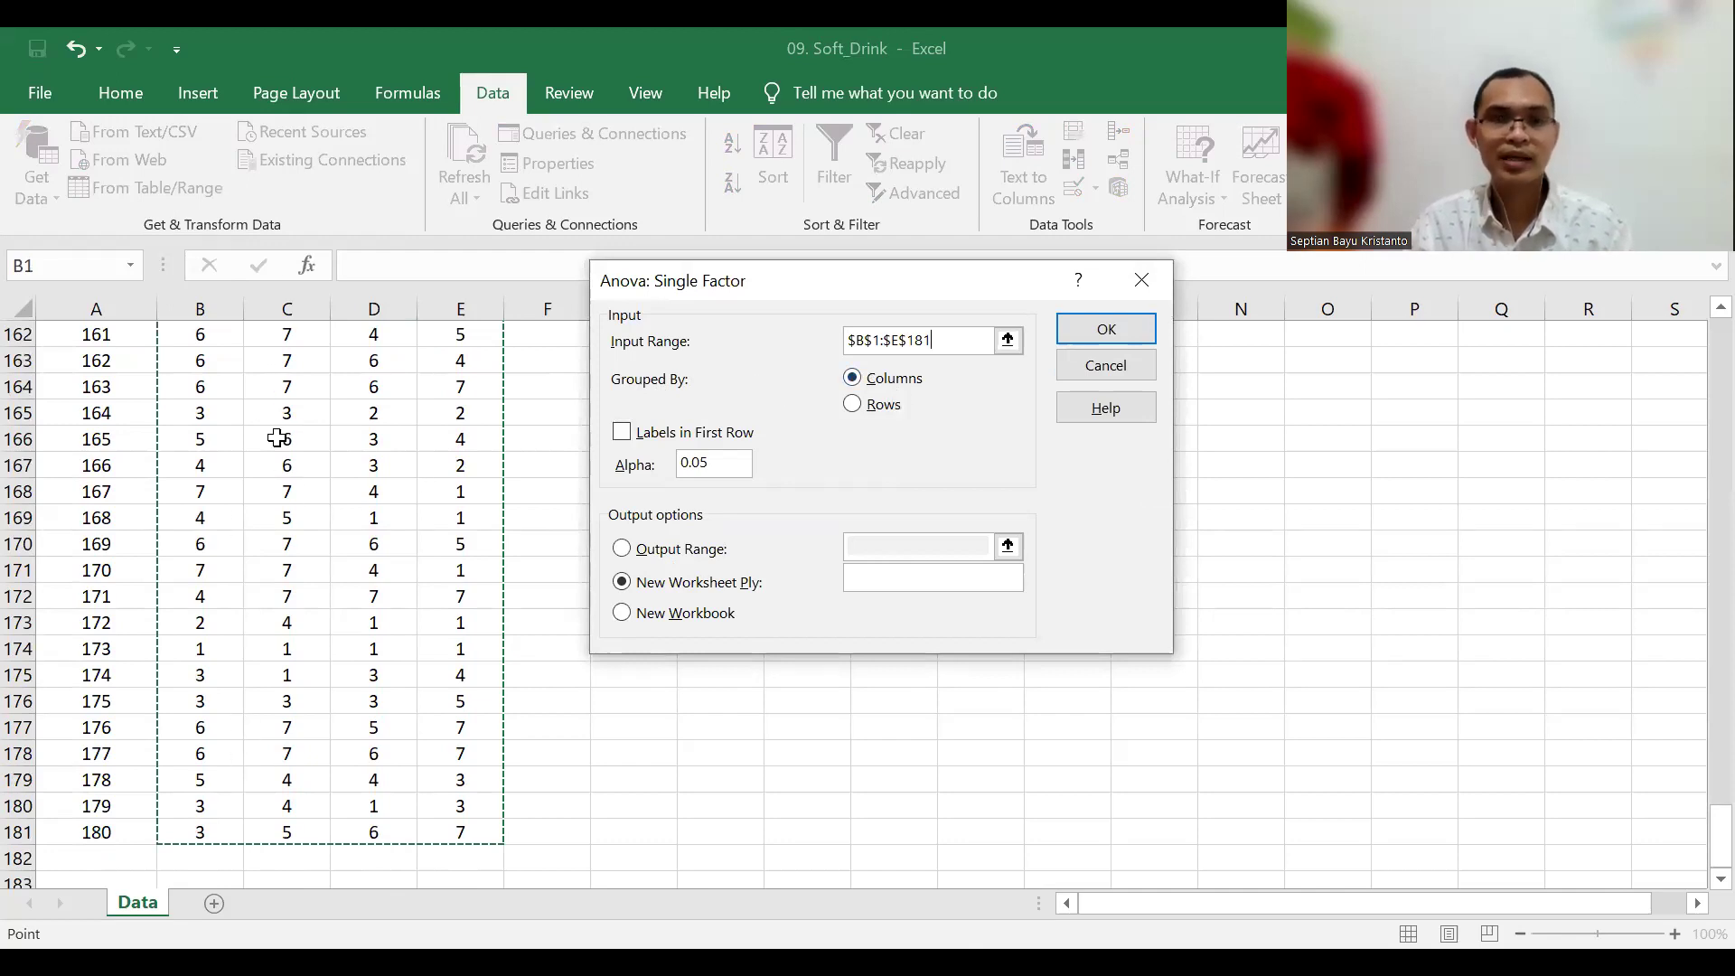
# Step: Treat the first row of the ANOVA input range as labels and keep alpha at 0.05
pyautogui.click(716, 435)
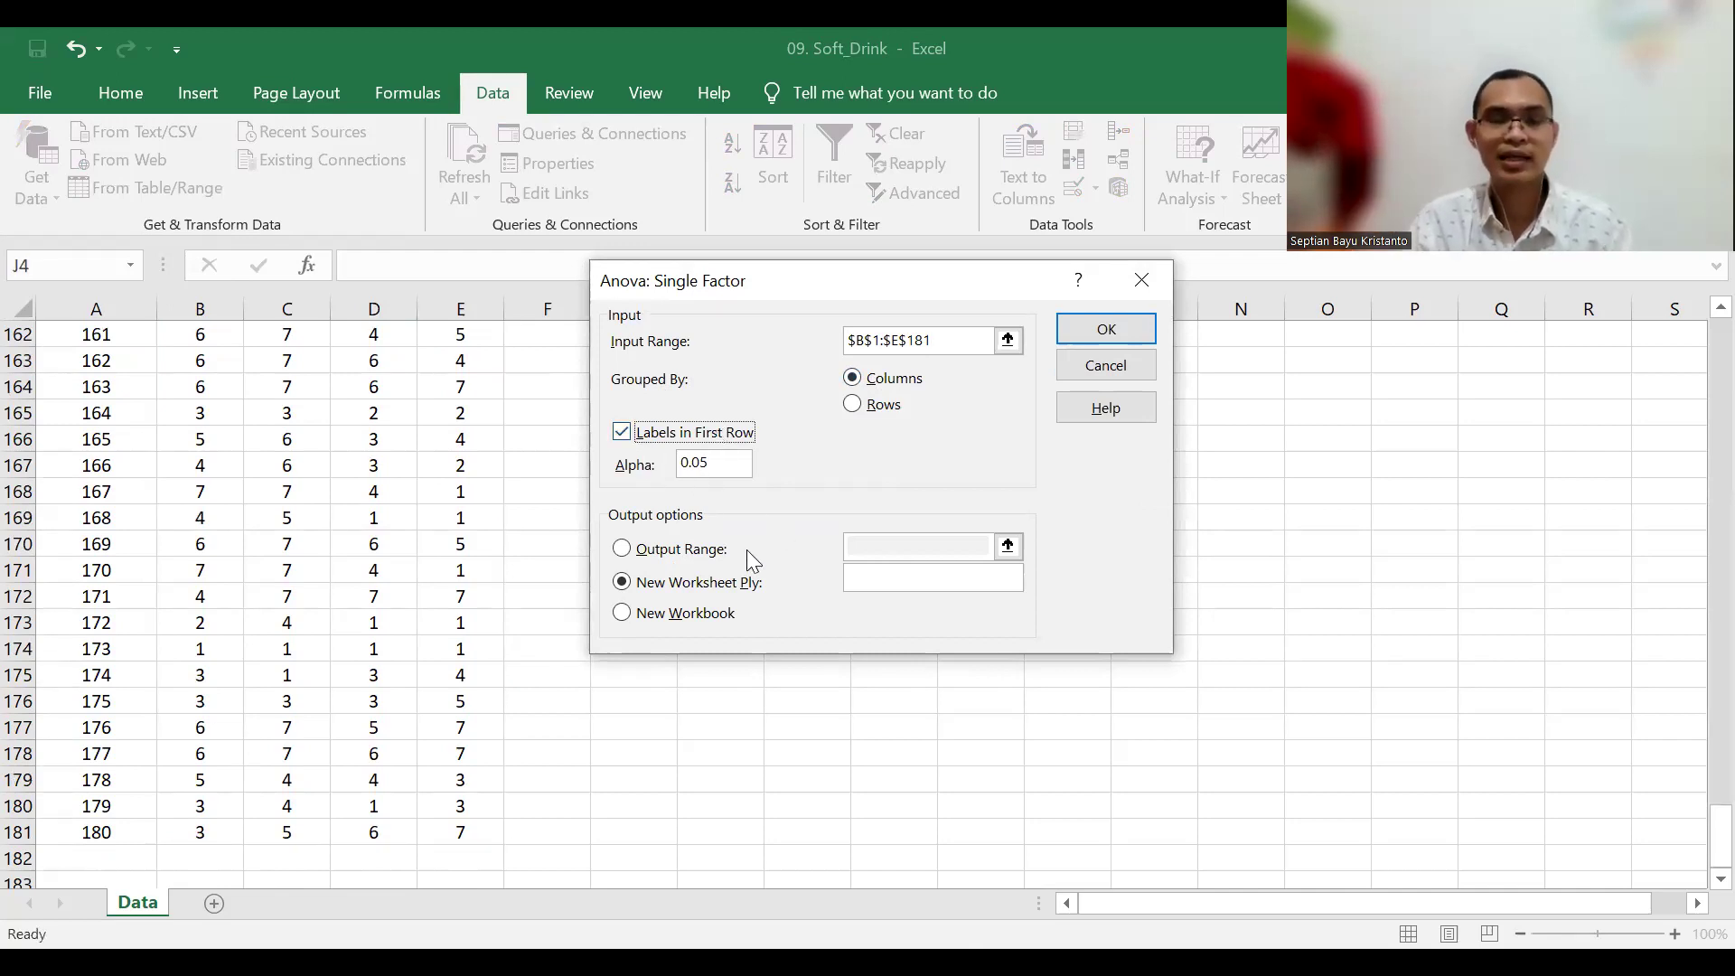
pyautogui.doubleClick(695, 463)
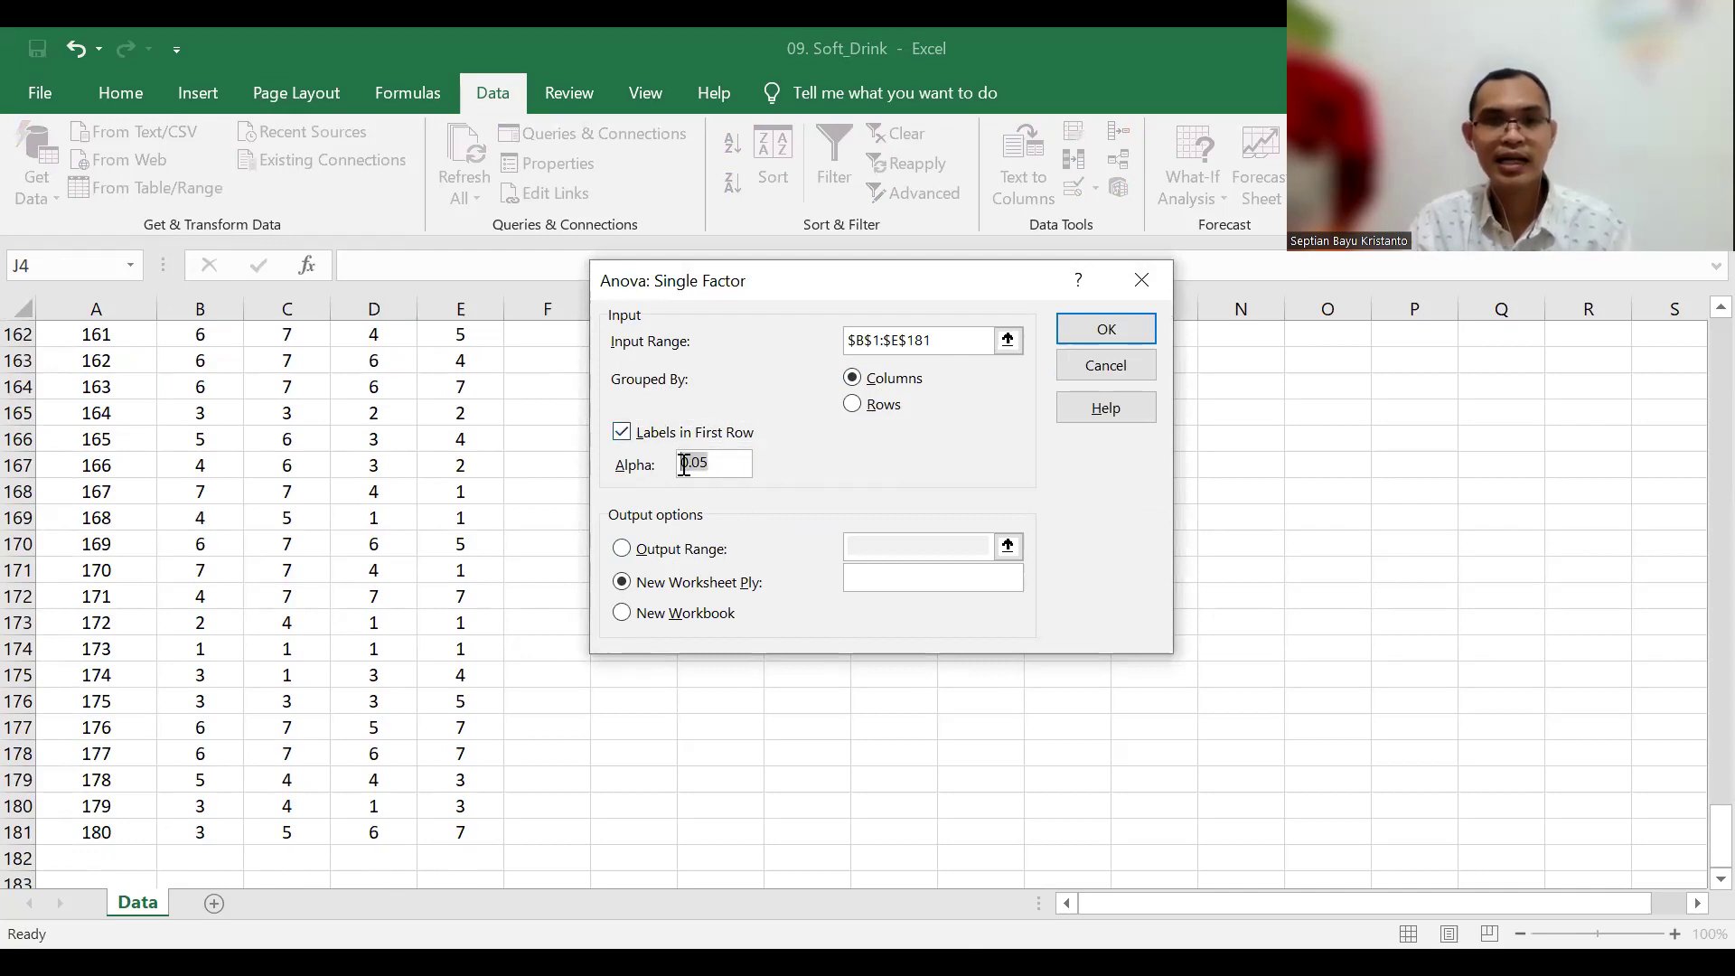
pyautogui.click(731, 468)
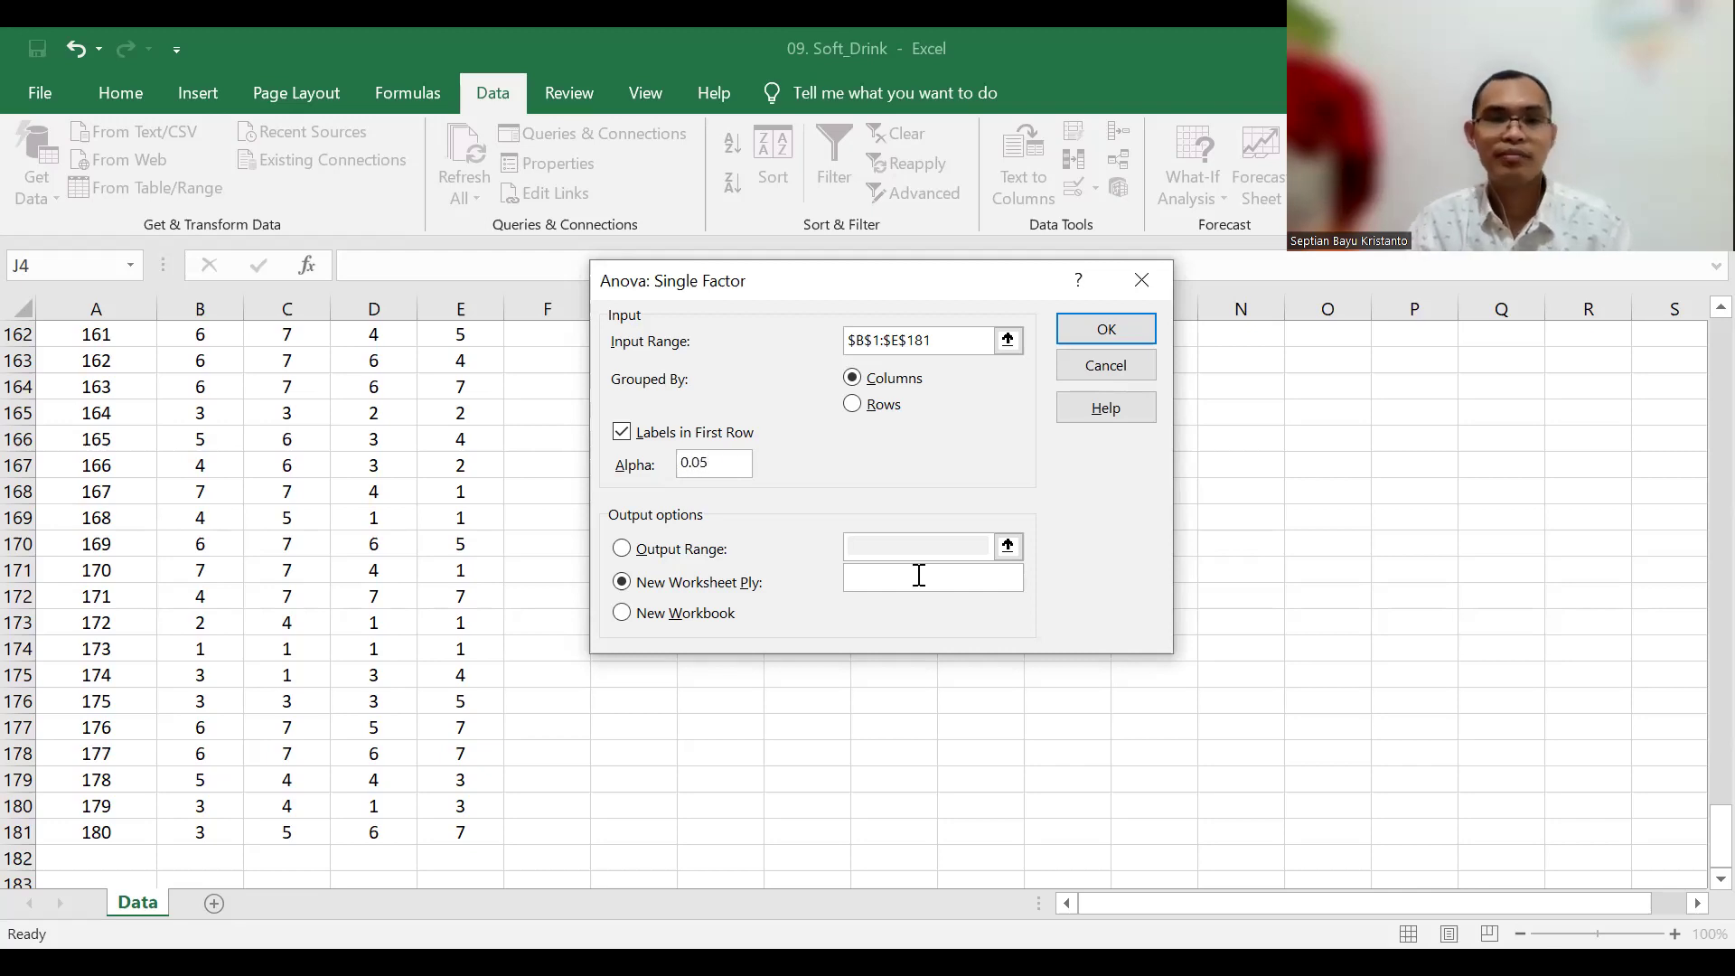
# Step: Send the ANOVA results to an output range starting at $J$1 and run the analysis
pyautogui.click(707, 548)
pyautogui.moveTo(876, 295); pyautogui.dragTo(869, 287)
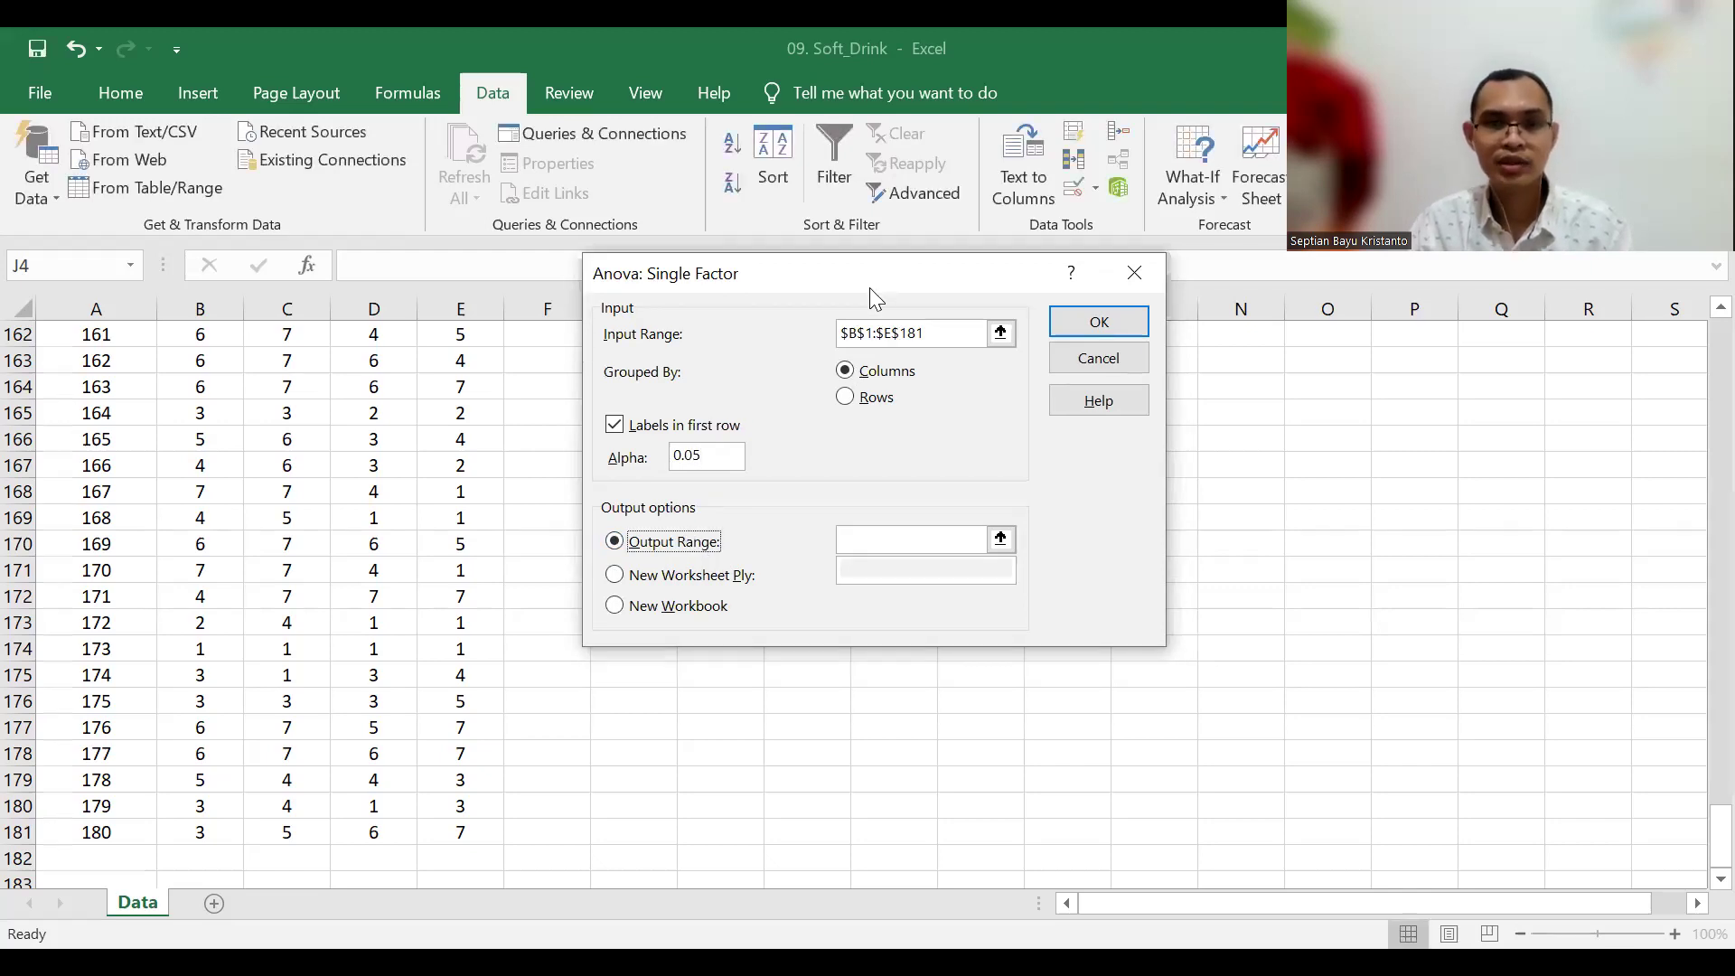
pyautogui.moveTo(768, 273); pyautogui.dragTo(762, 543)
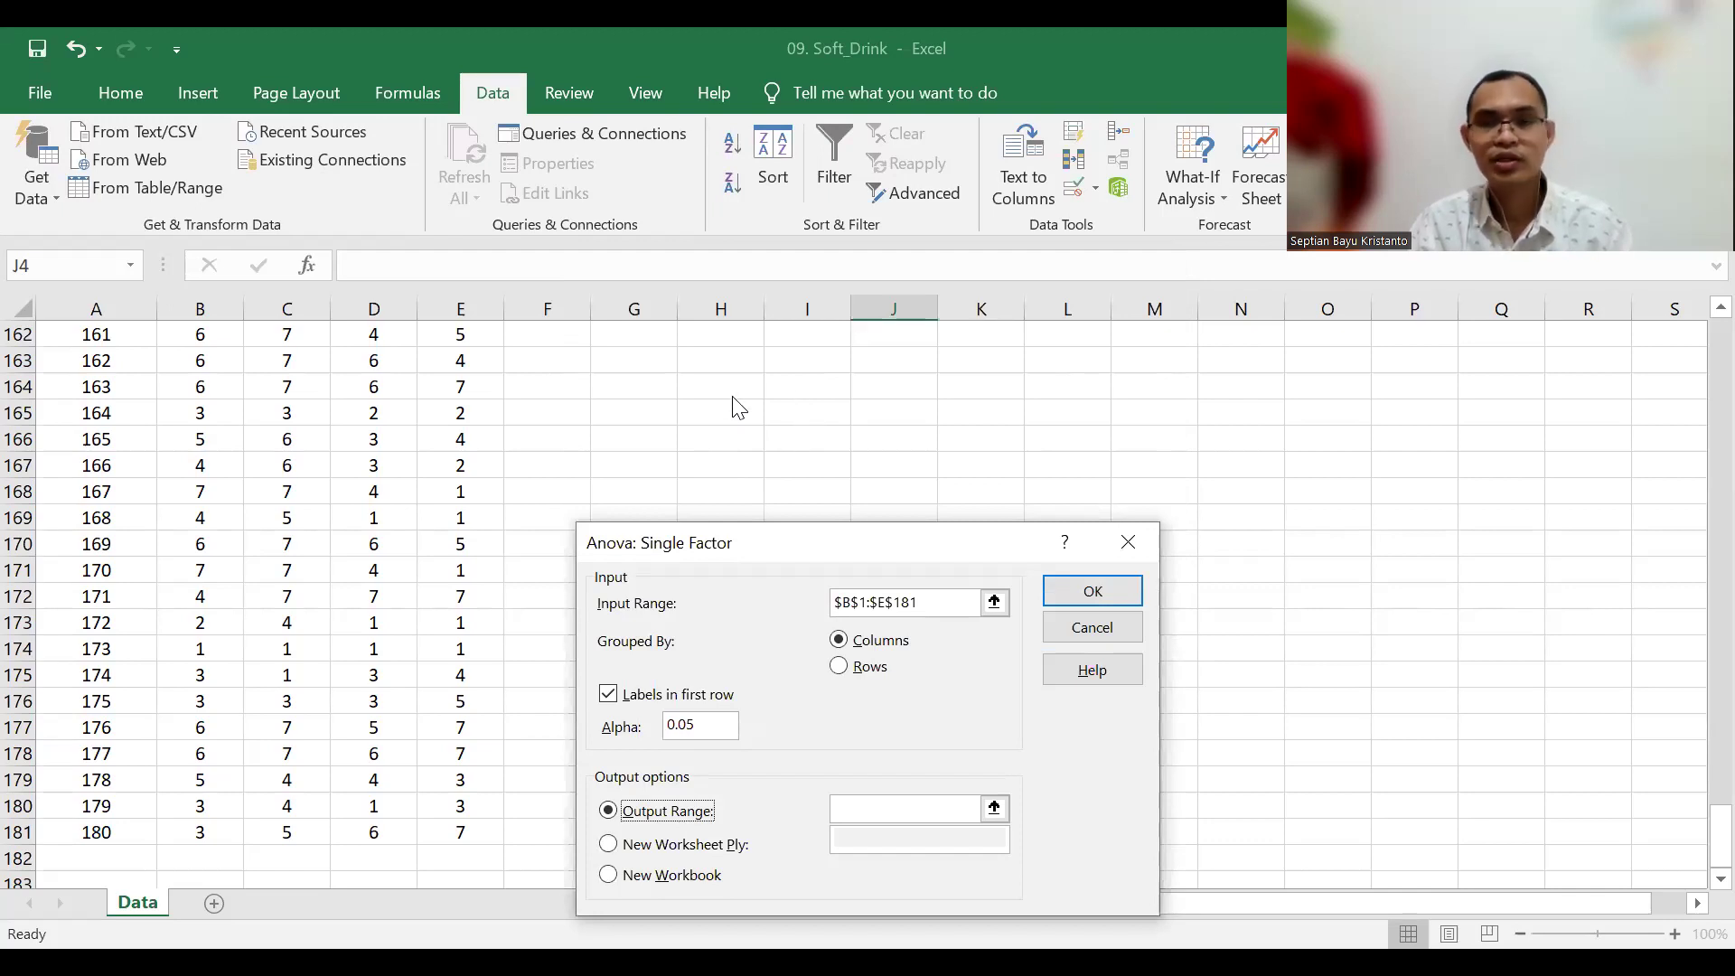
pyautogui.click(859, 807)
pyautogui.scroll(7, 807, 406)
pyautogui.scroll(20, 808, 406)
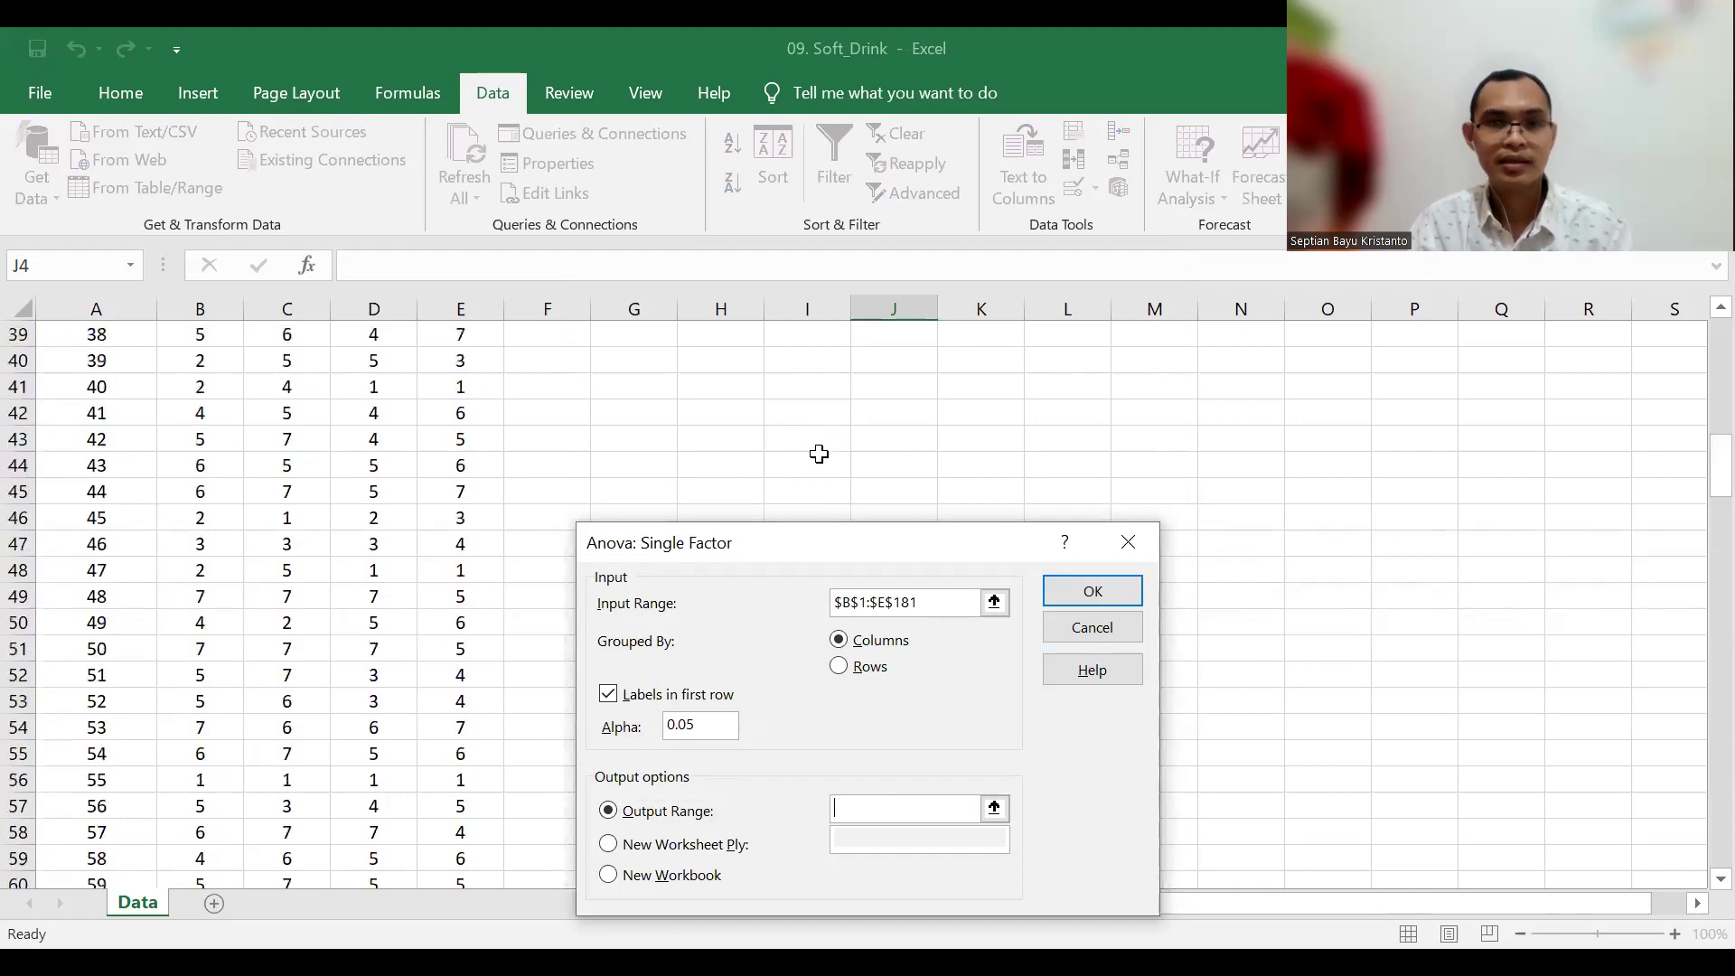
pyautogui.click(880, 336)
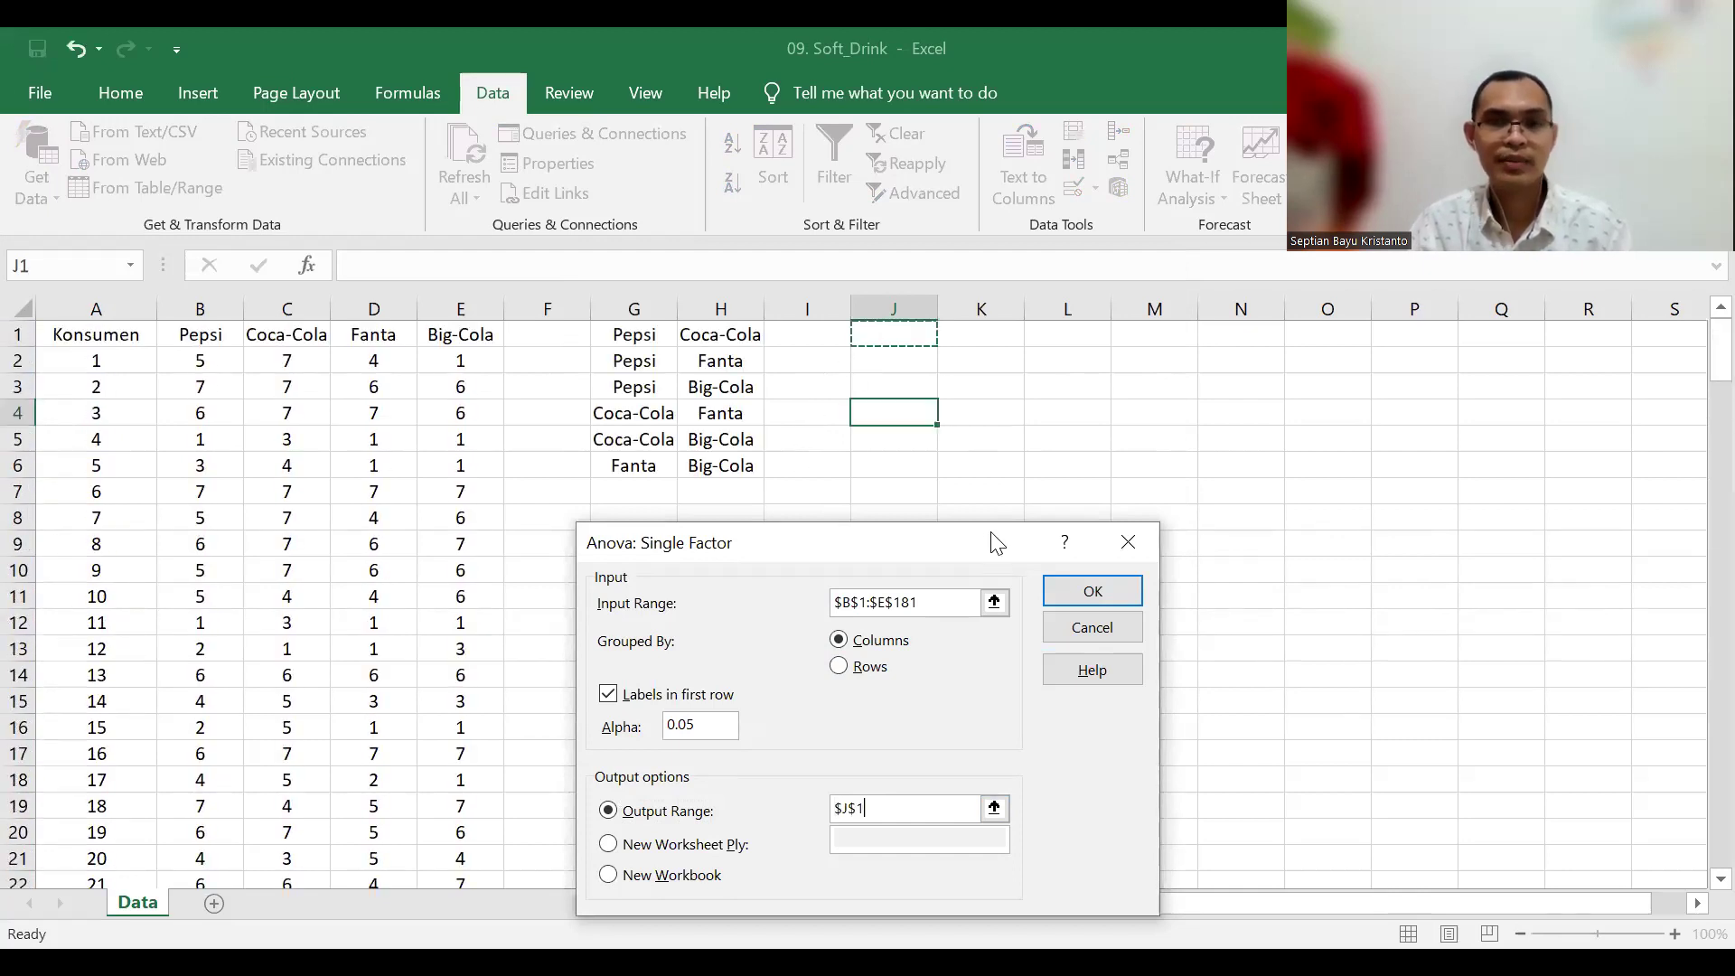
pyautogui.click(1059, 591)
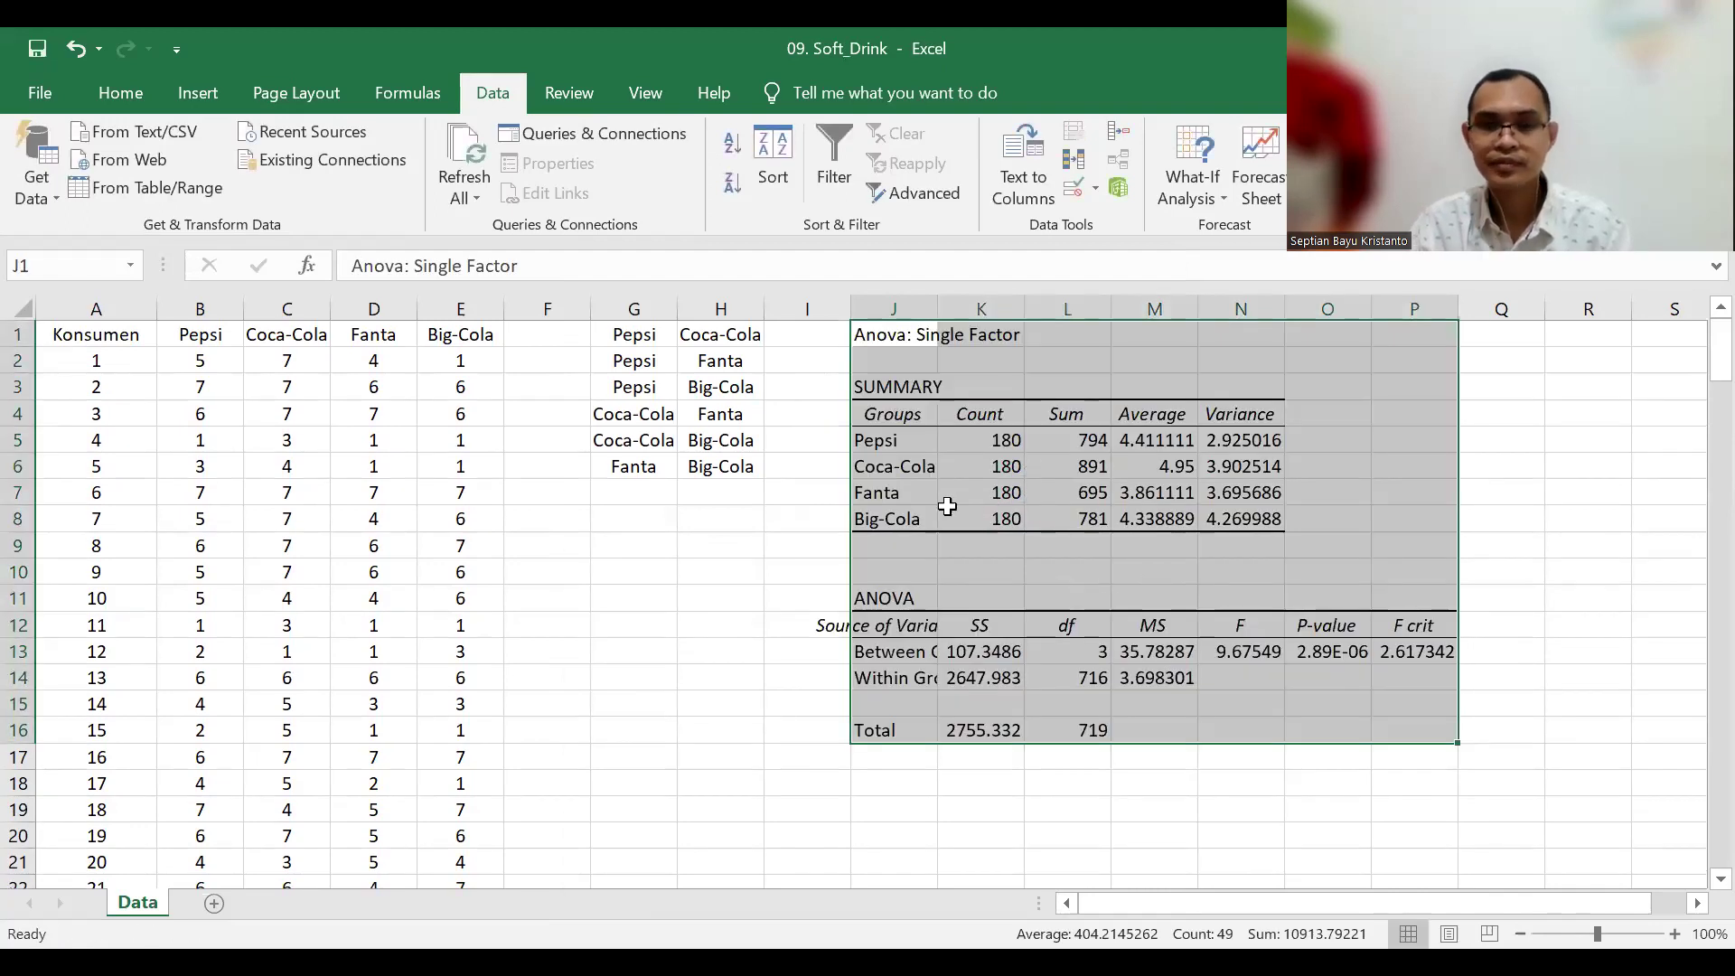
pyautogui.click(1533, 461)
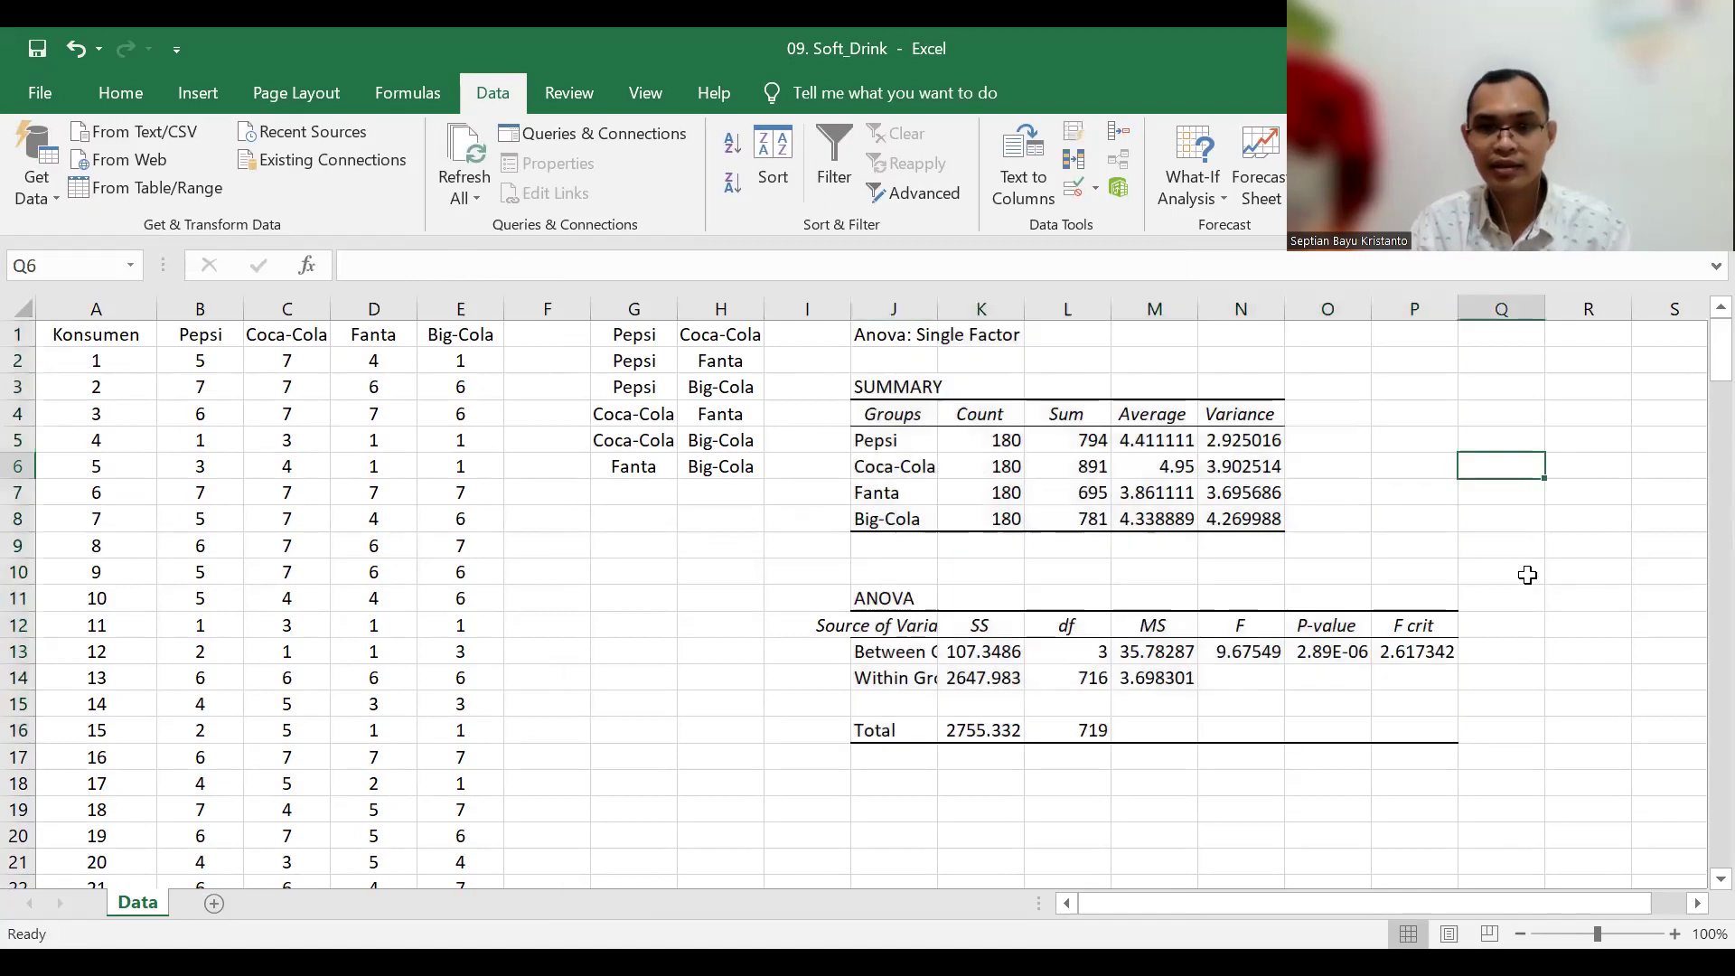
# Step: Examine the ANOVA output, checking the between-groups and within-groups rows and the full P-value in O13
pyautogui.click(1697, 902)
pyautogui.click(1697, 902)
pyautogui.click(1697, 902)
pyautogui.click(1697, 903)
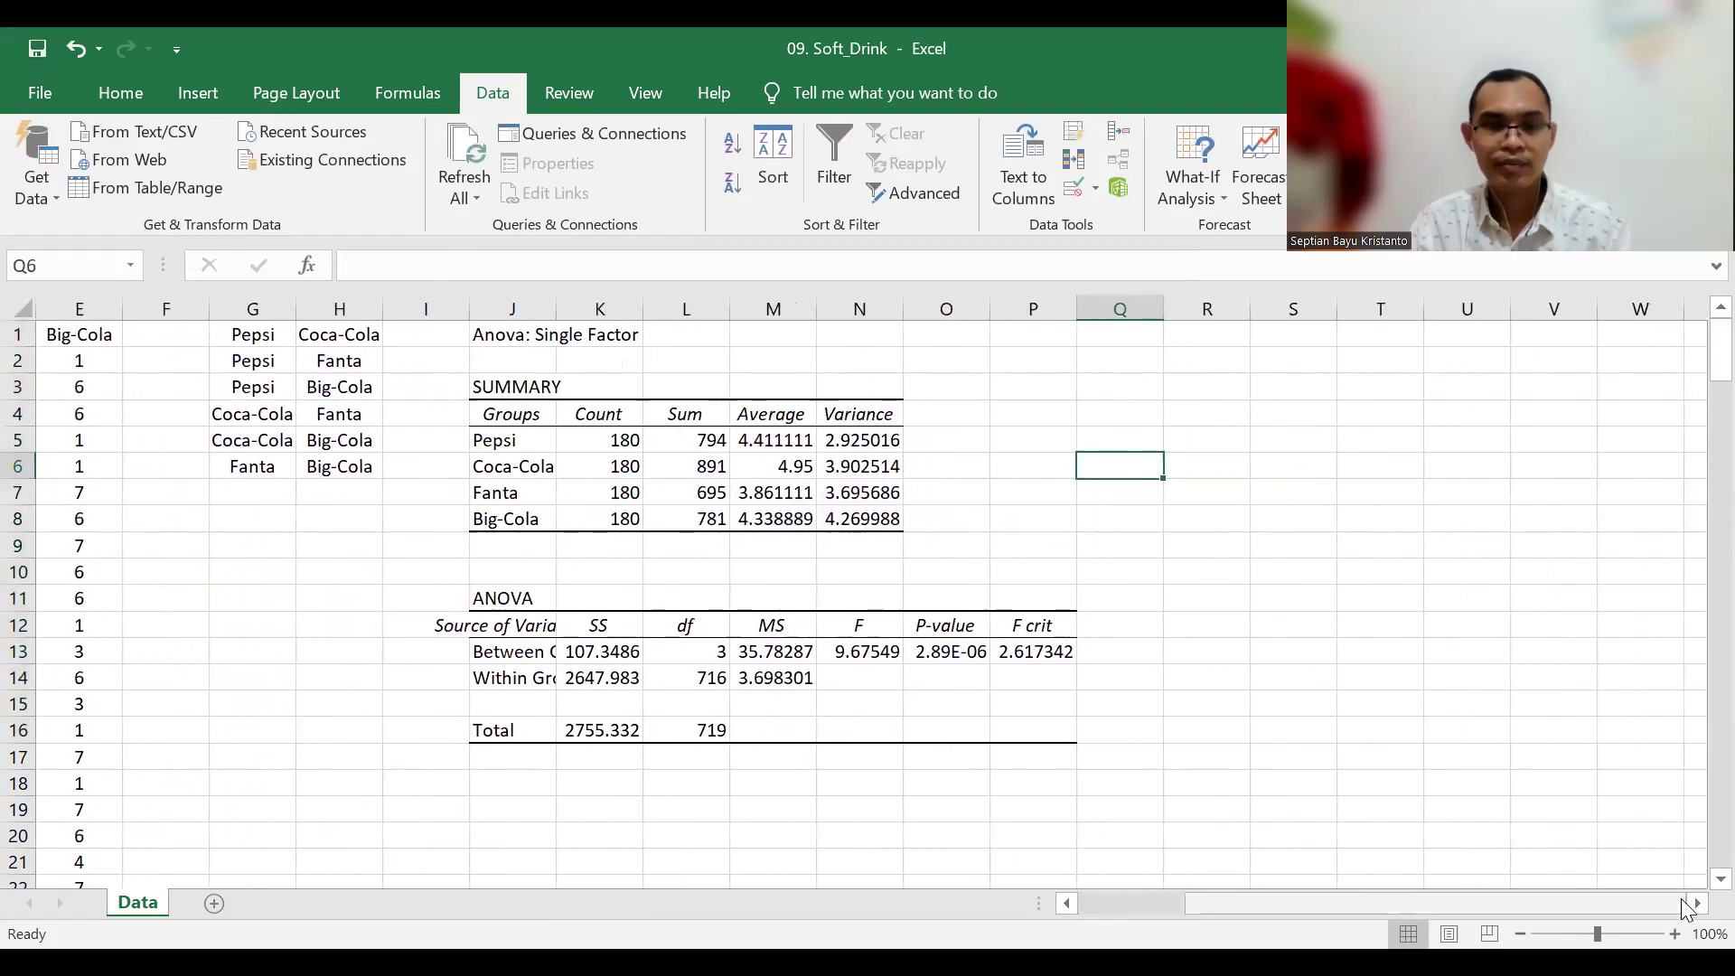
pyautogui.click(669, 466)
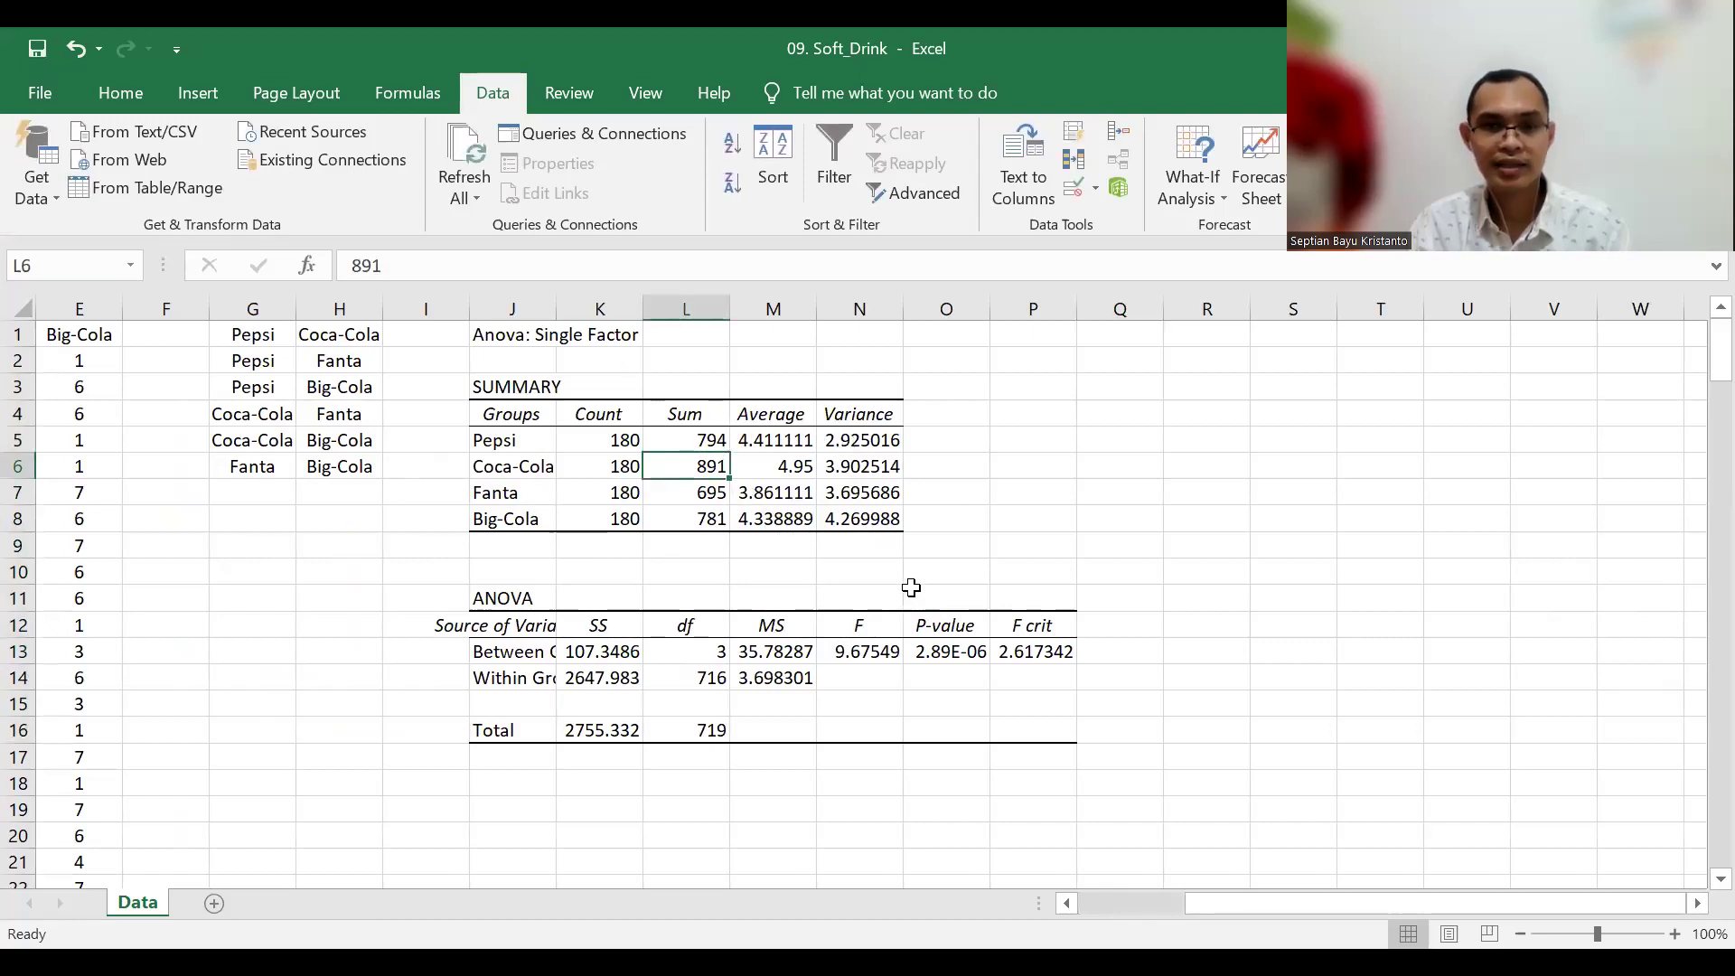
pyautogui.click(521, 651)
pyautogui.click(513, 679)
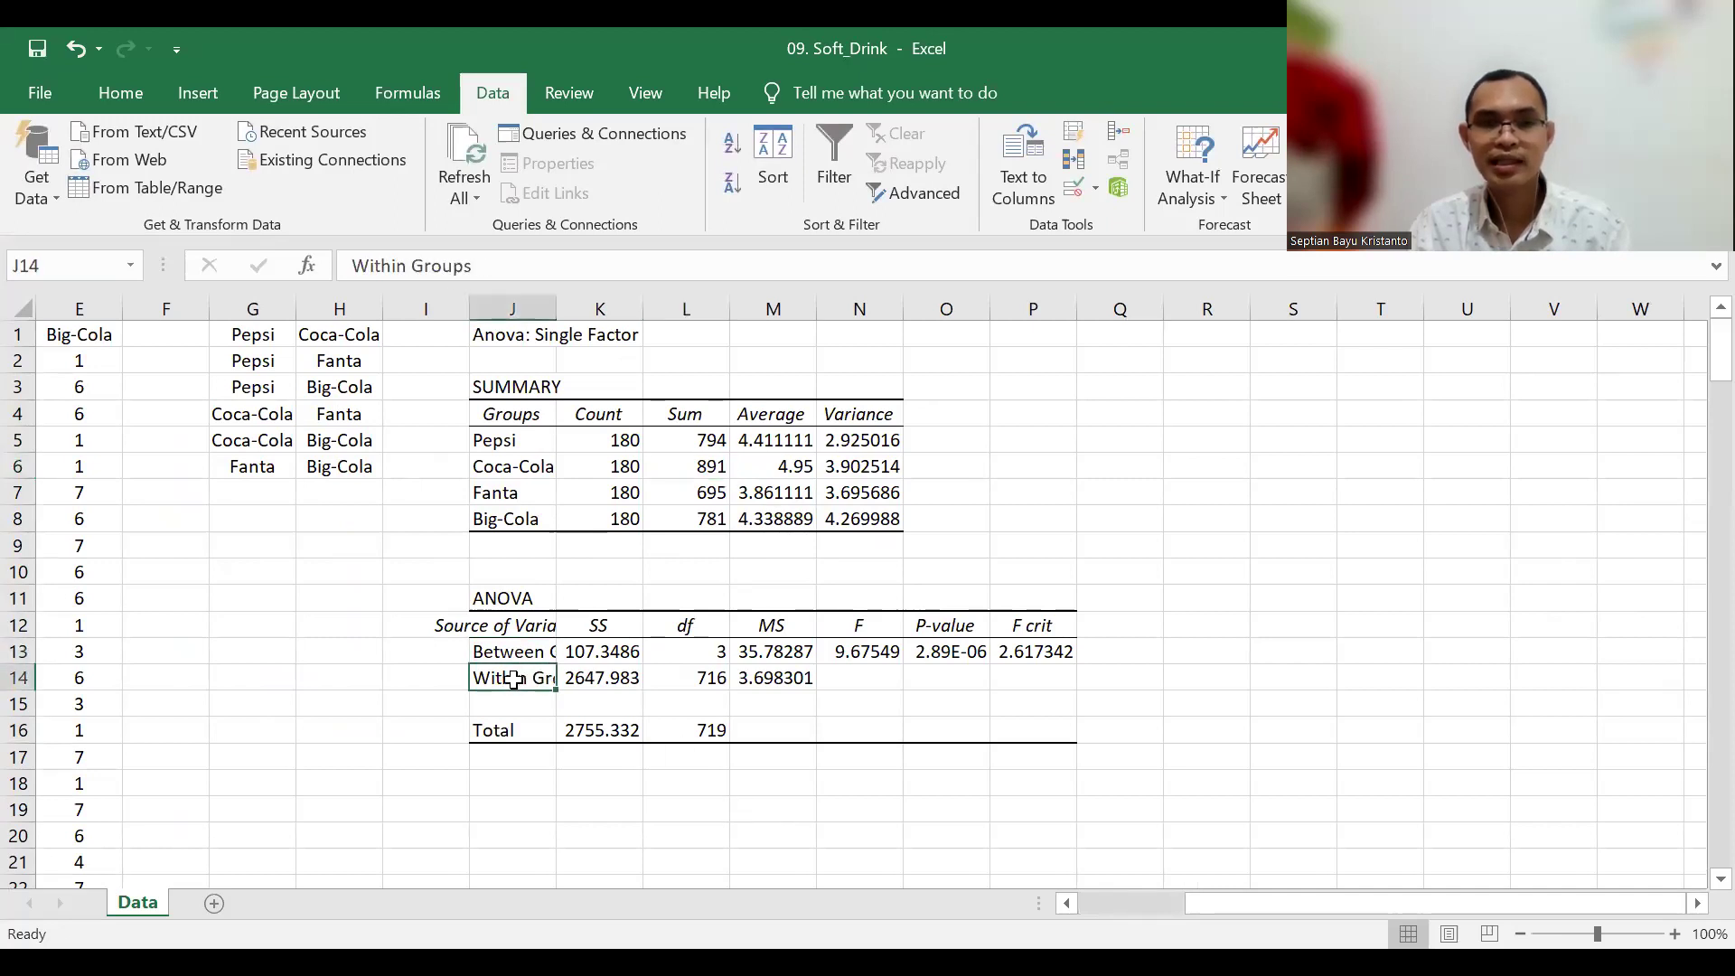
pyautogui.click(946, 656)
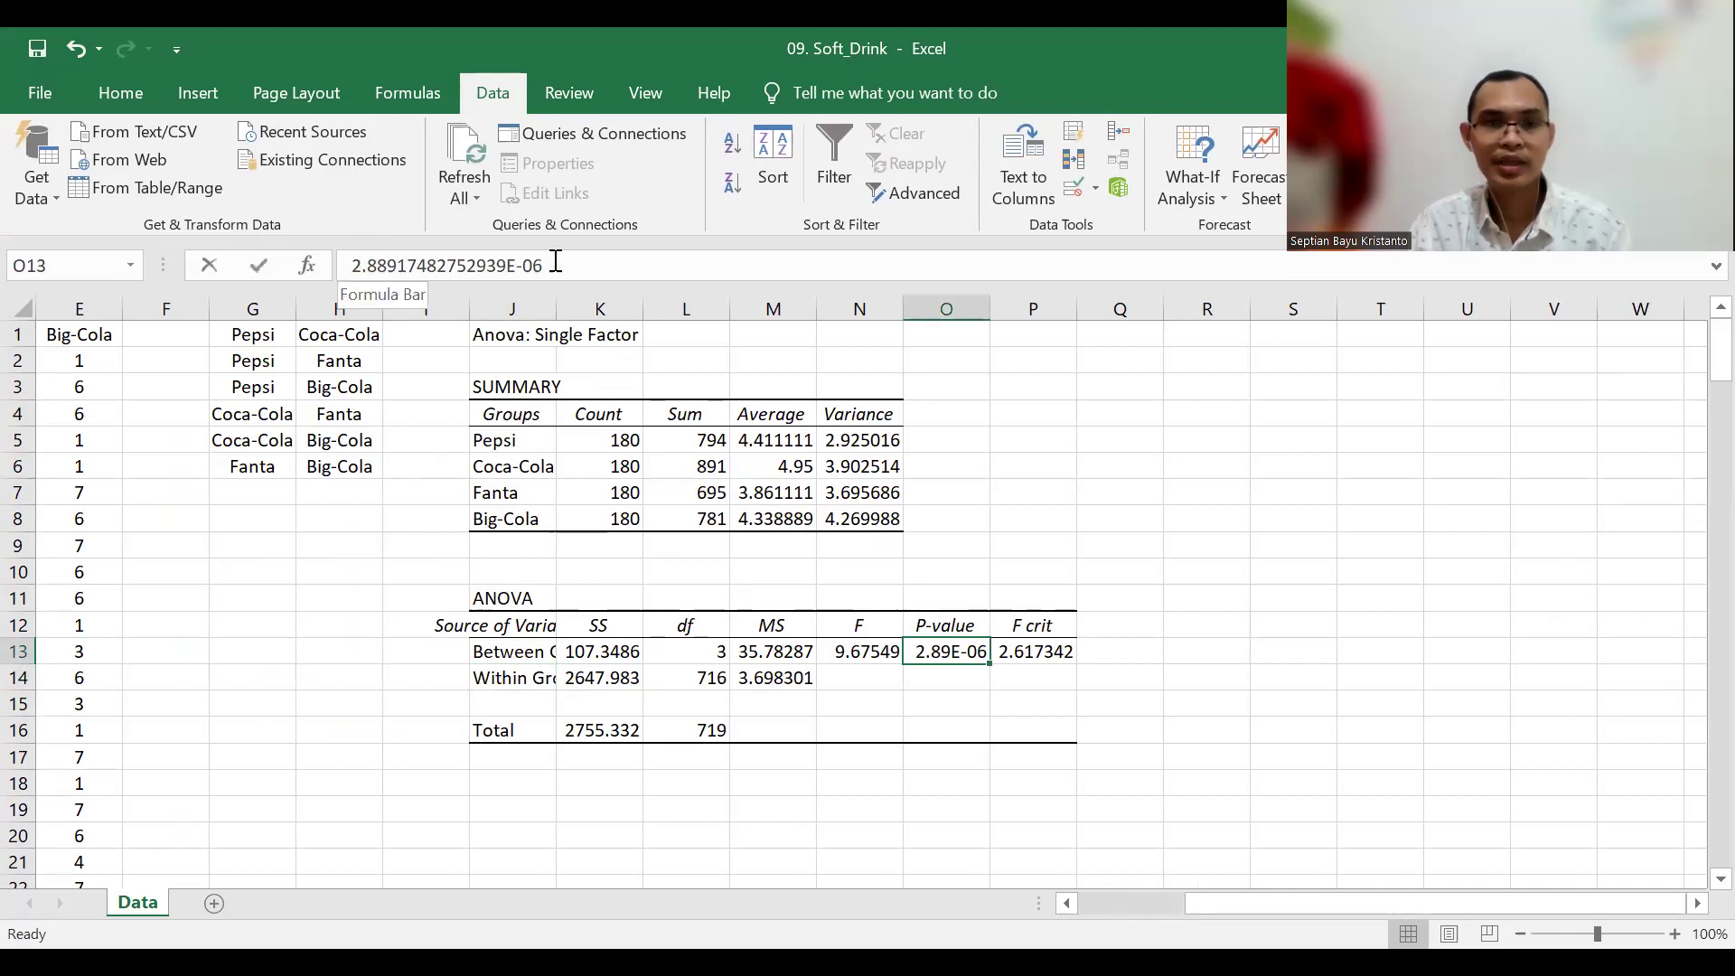
pyautogui.moveTo(505, 267); pyautogui.dragTo(547, 268)
pyautogui.click(1209, 444)
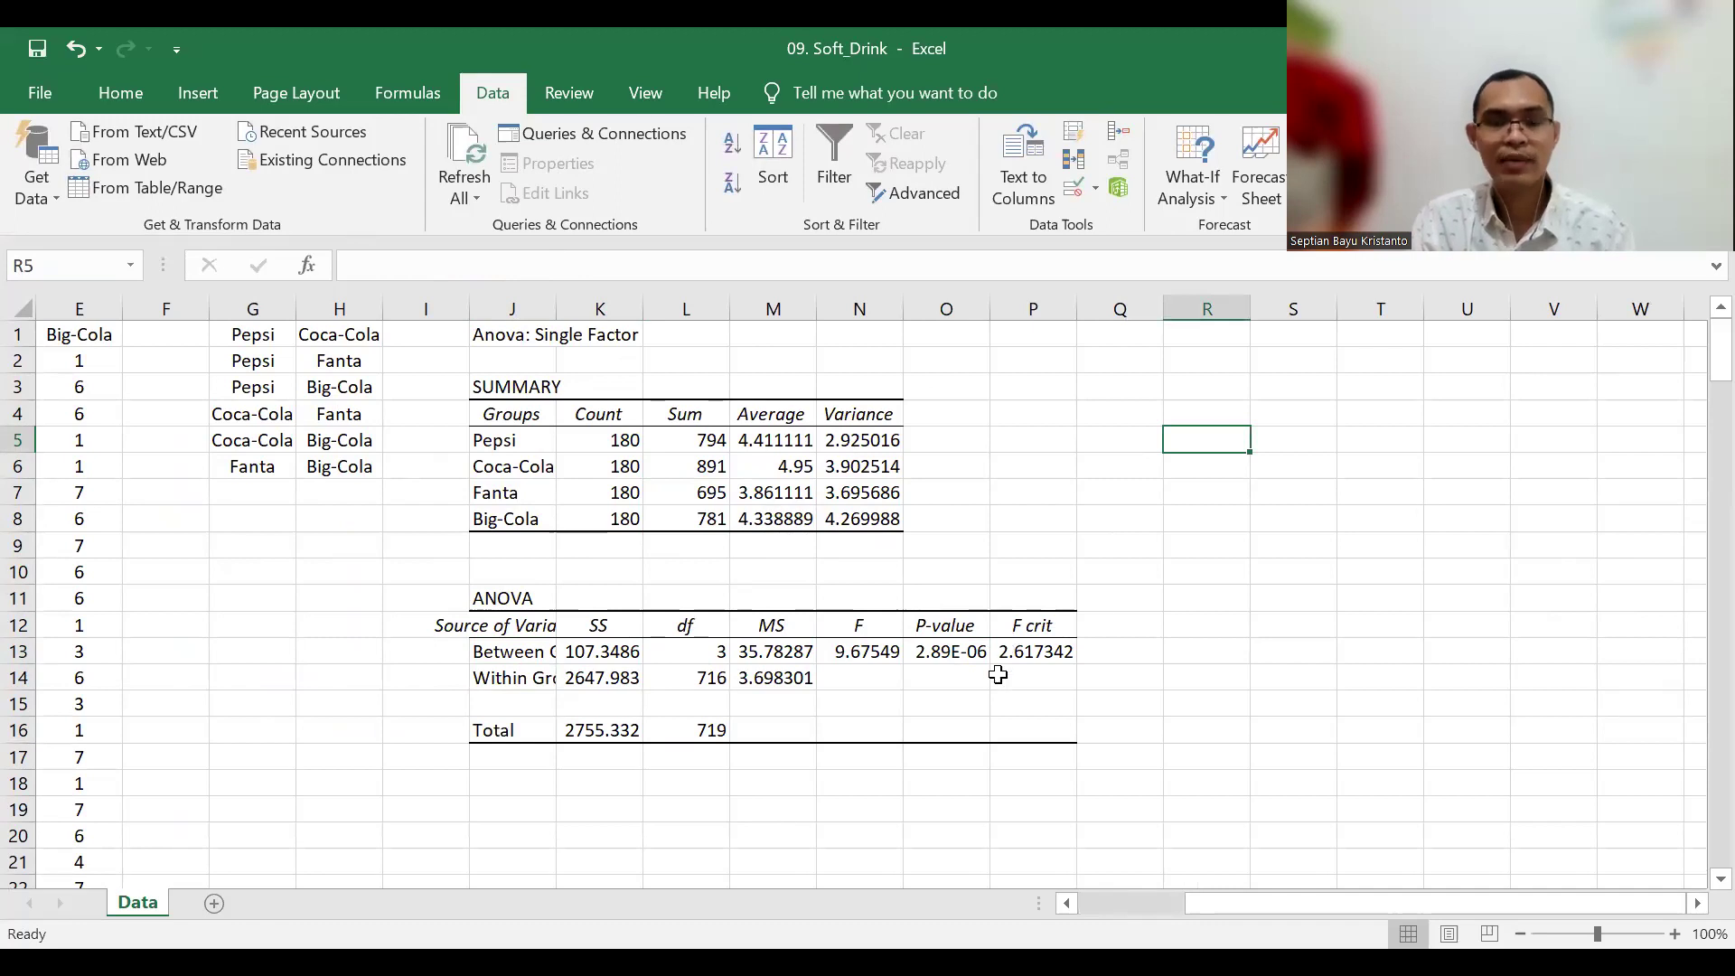
# Step: Enter the significance level 0.05 in O11, directly above the P-value header
pyautogui.click(974, 878)
pyautogui.click(967, 684)
pyautogui.scroll(-1, 980, 682)
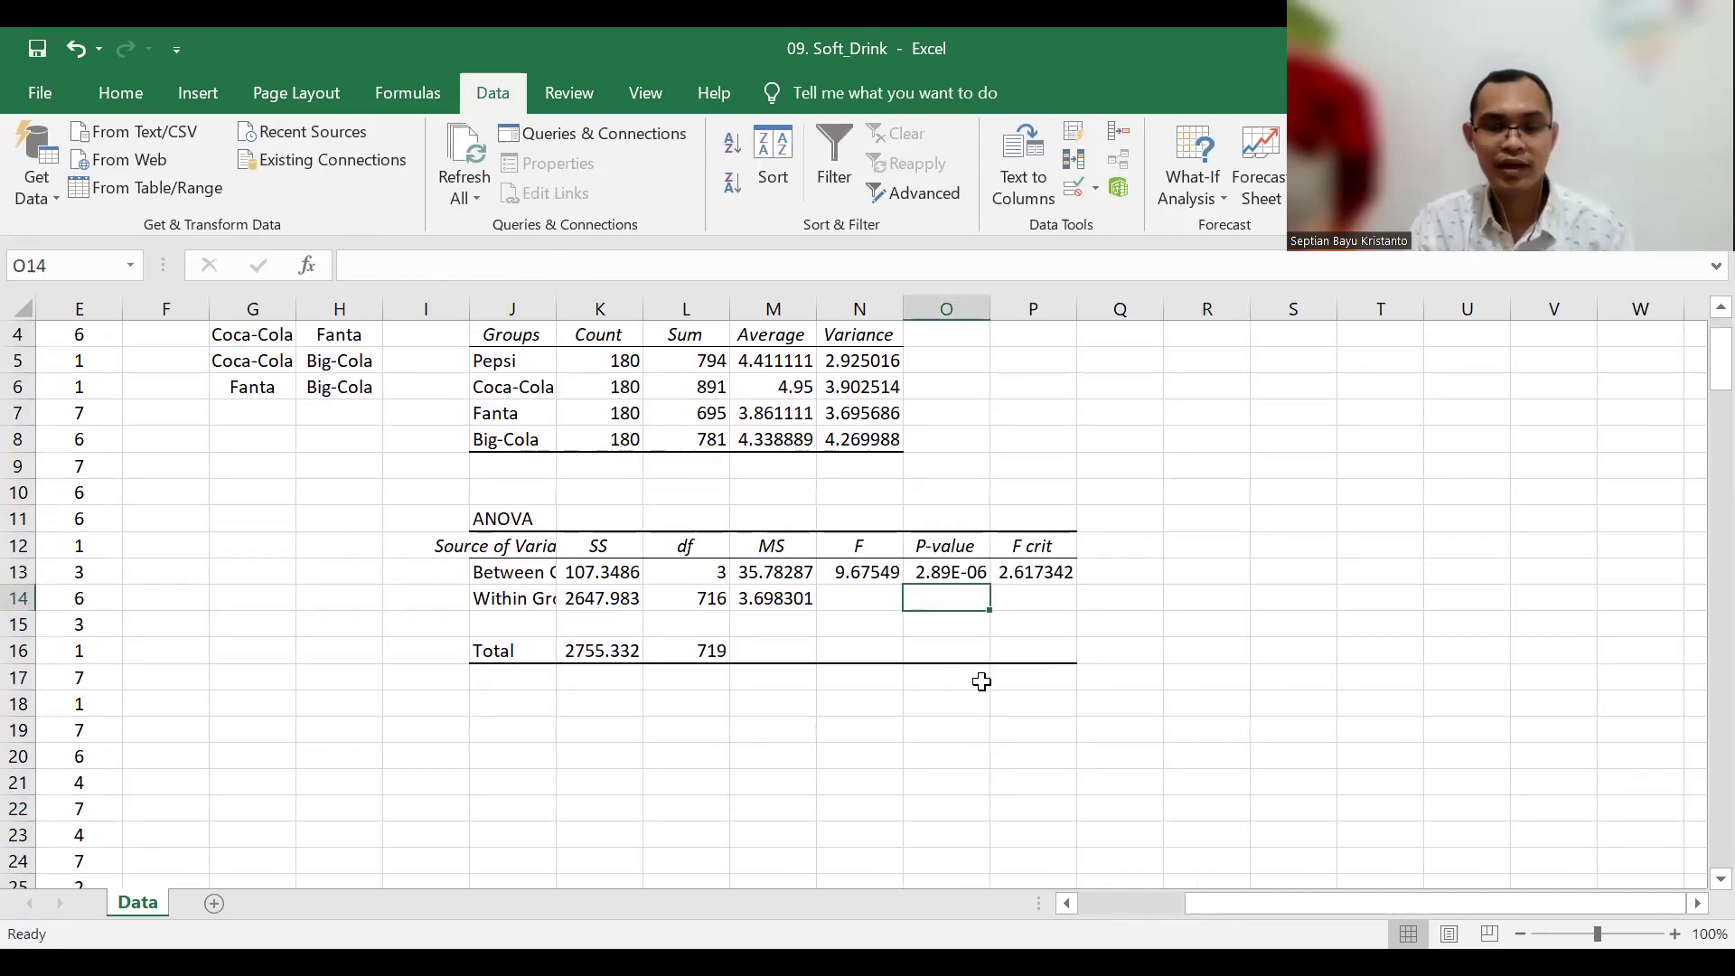
pyautogui.click(941, 546)
pyautogui.click(954, 519)
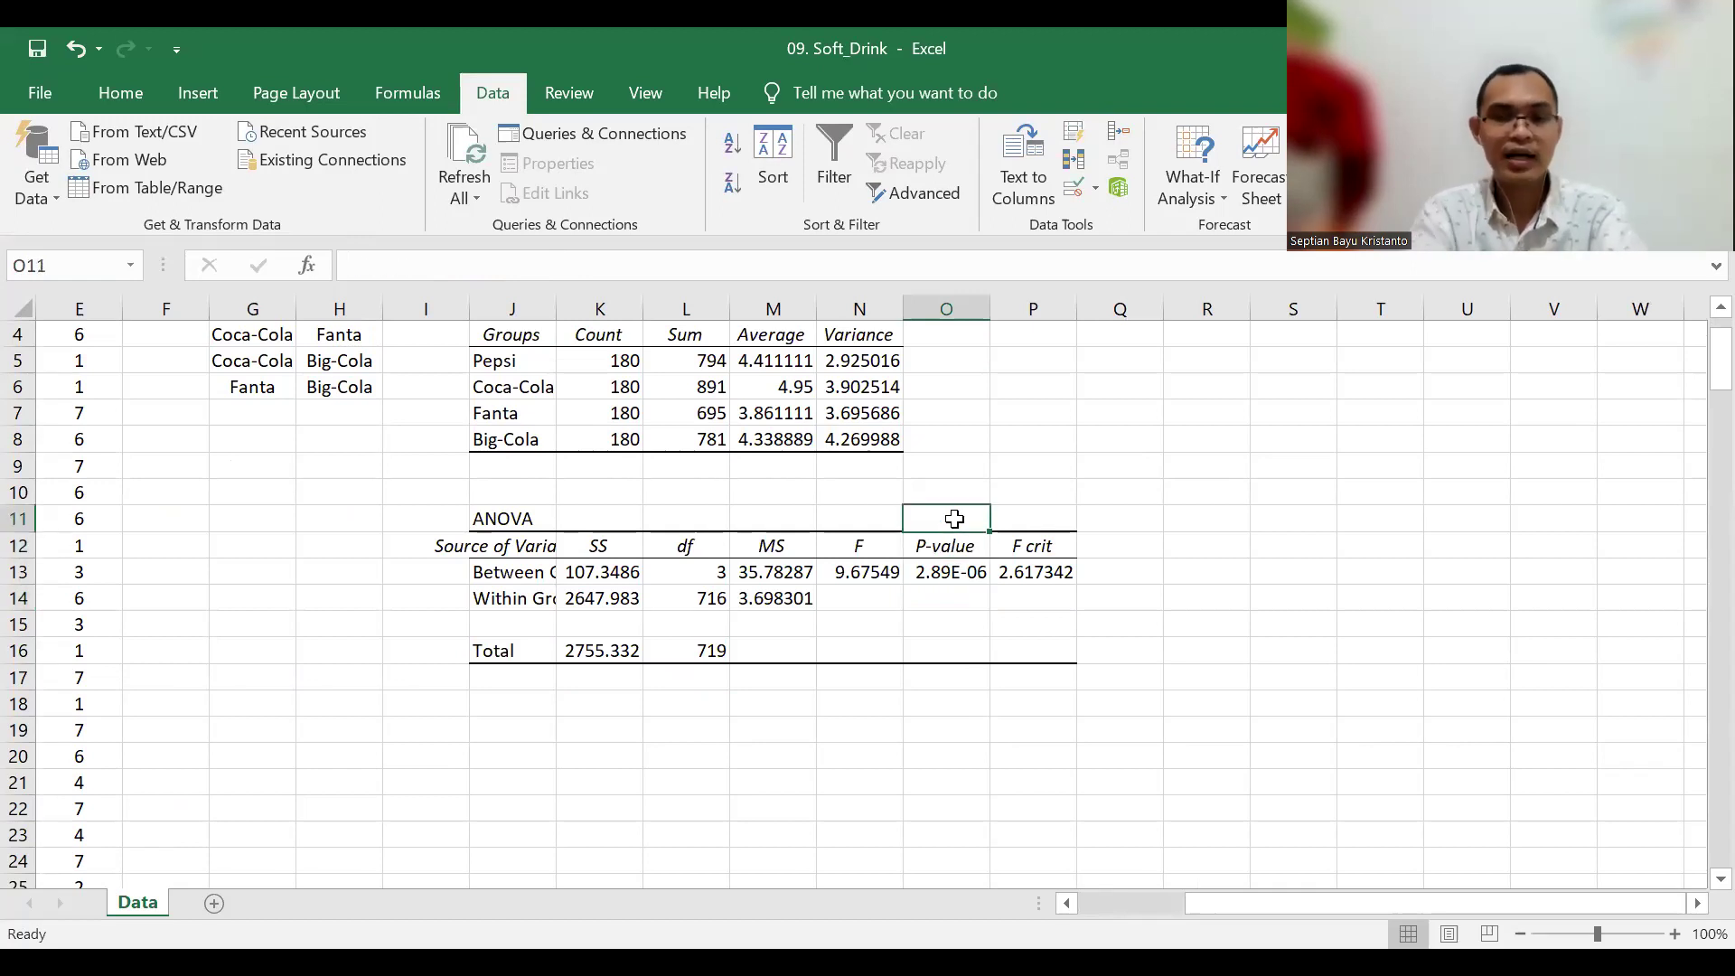
pyautogui.write('0.05')
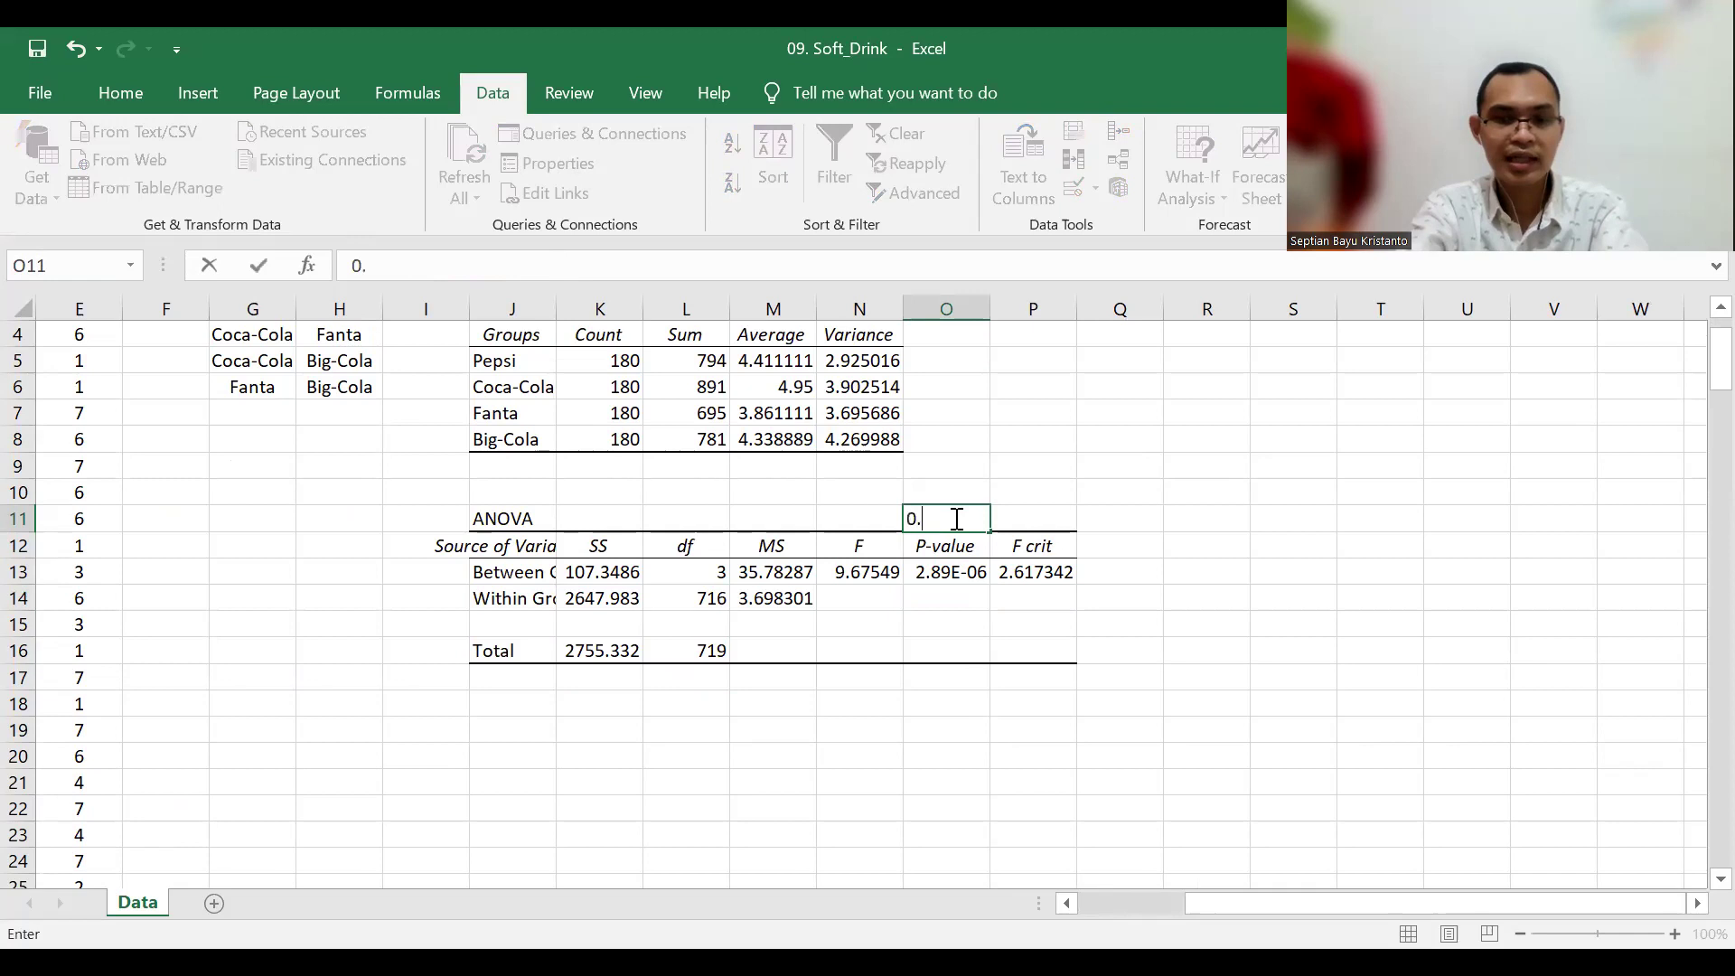
pyautogui.click(1084, 517)
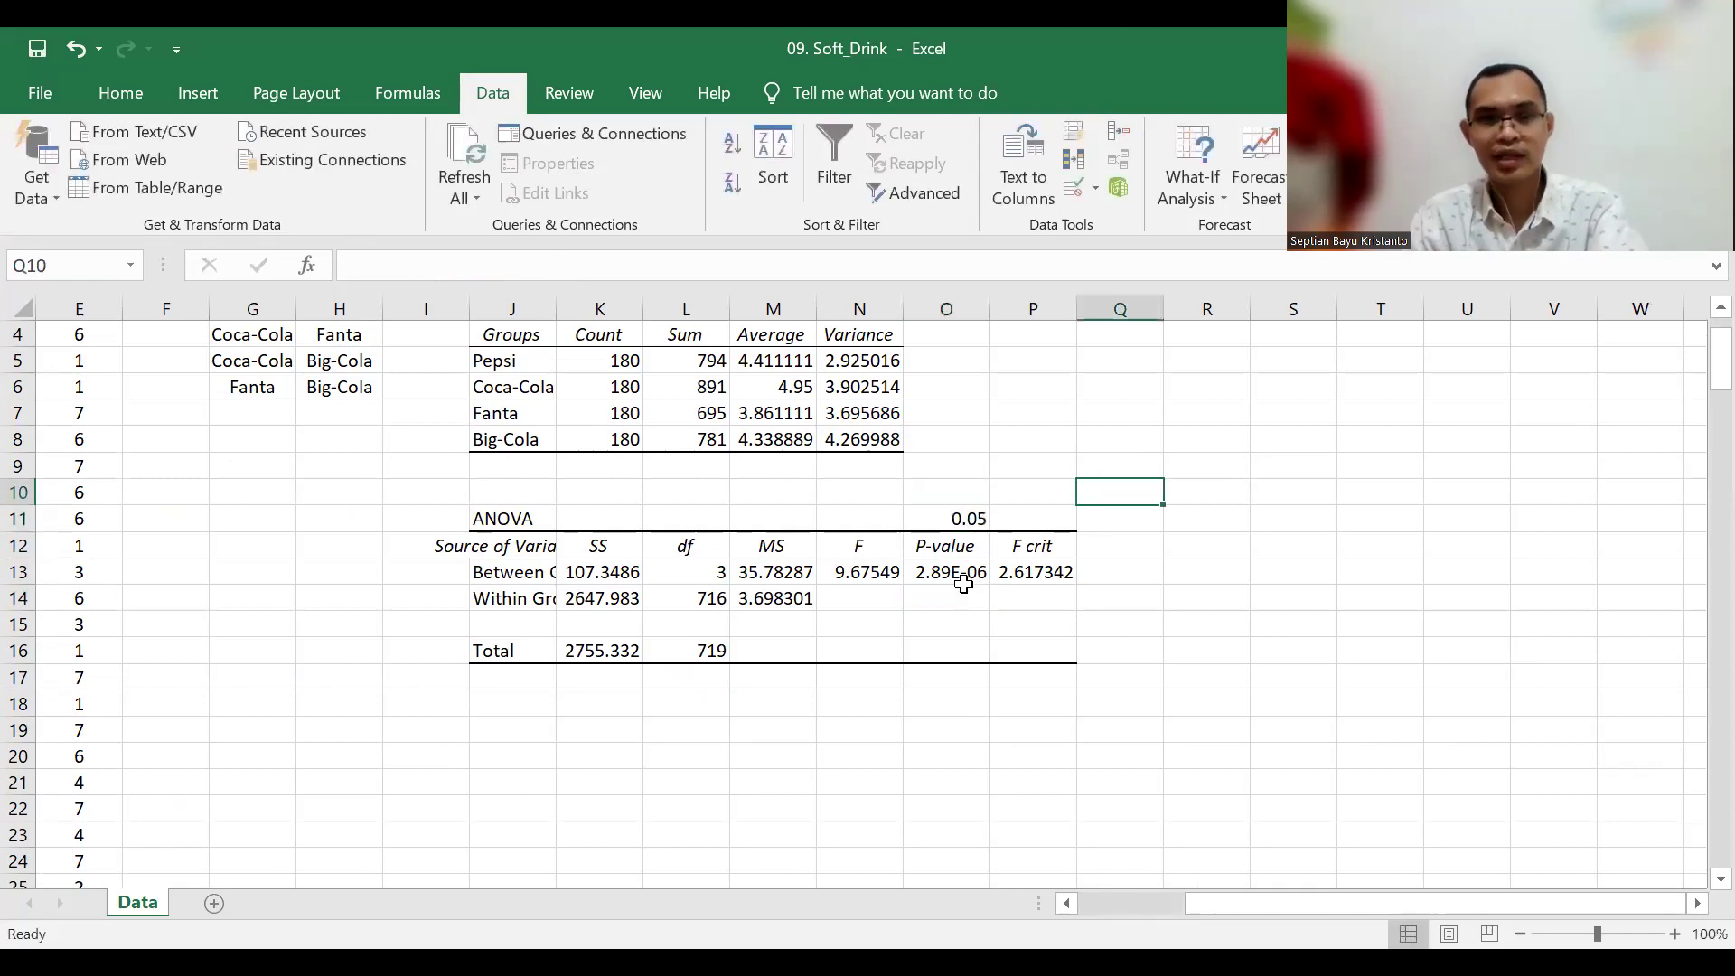
# Step: Fill the P-value cell O13 with yellow and enter the label Alpha in N11 beside the significance level
pyautogui.click(956, 573)
pyautogui.click(135, 94)
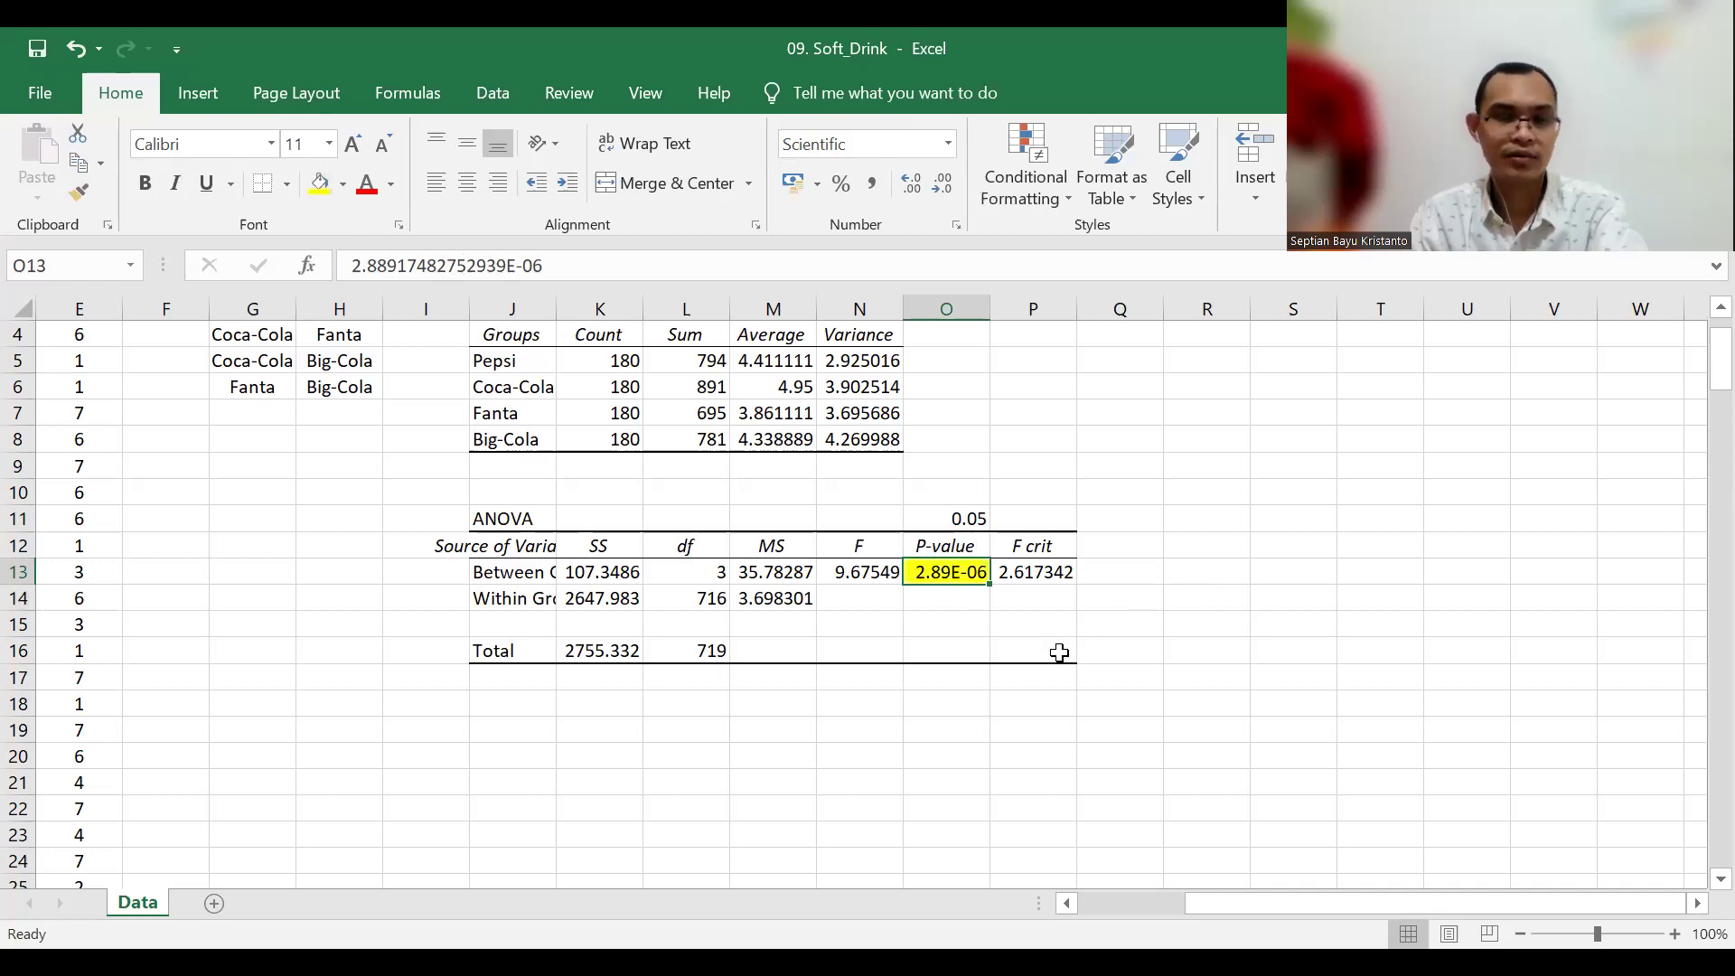
pyautogui.click(973, 518)
pyautogui.click(872, 518)
pyautogui.write('Alpha')
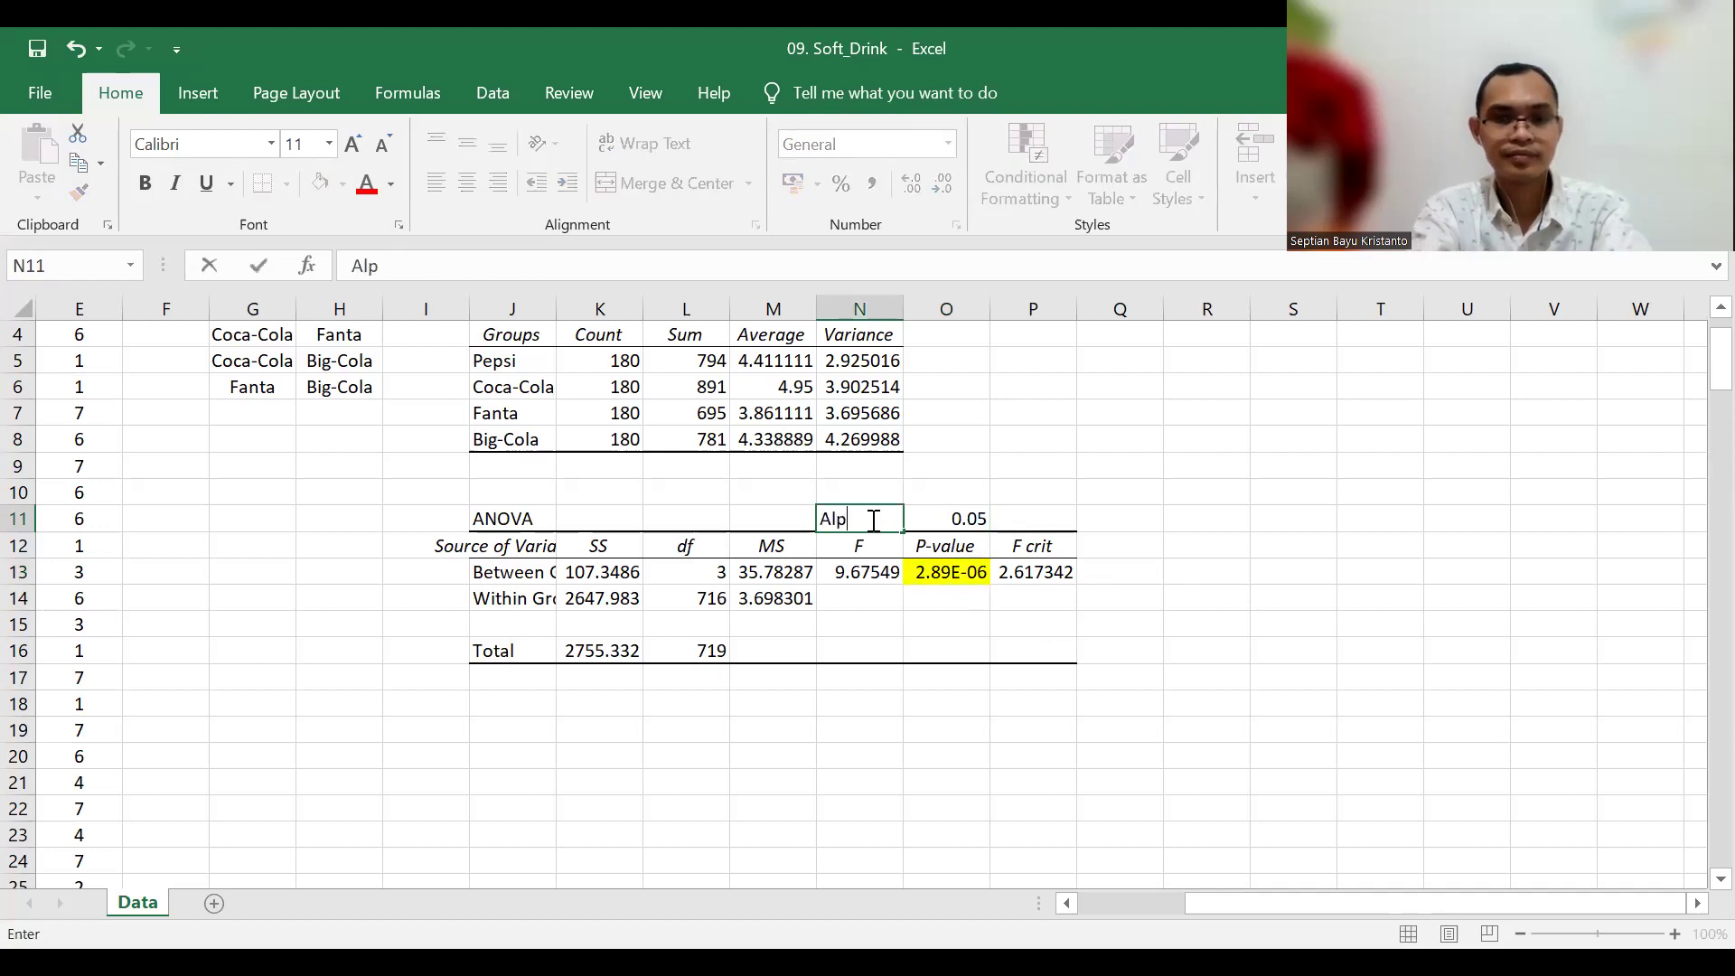
pyautogui.press('Return')
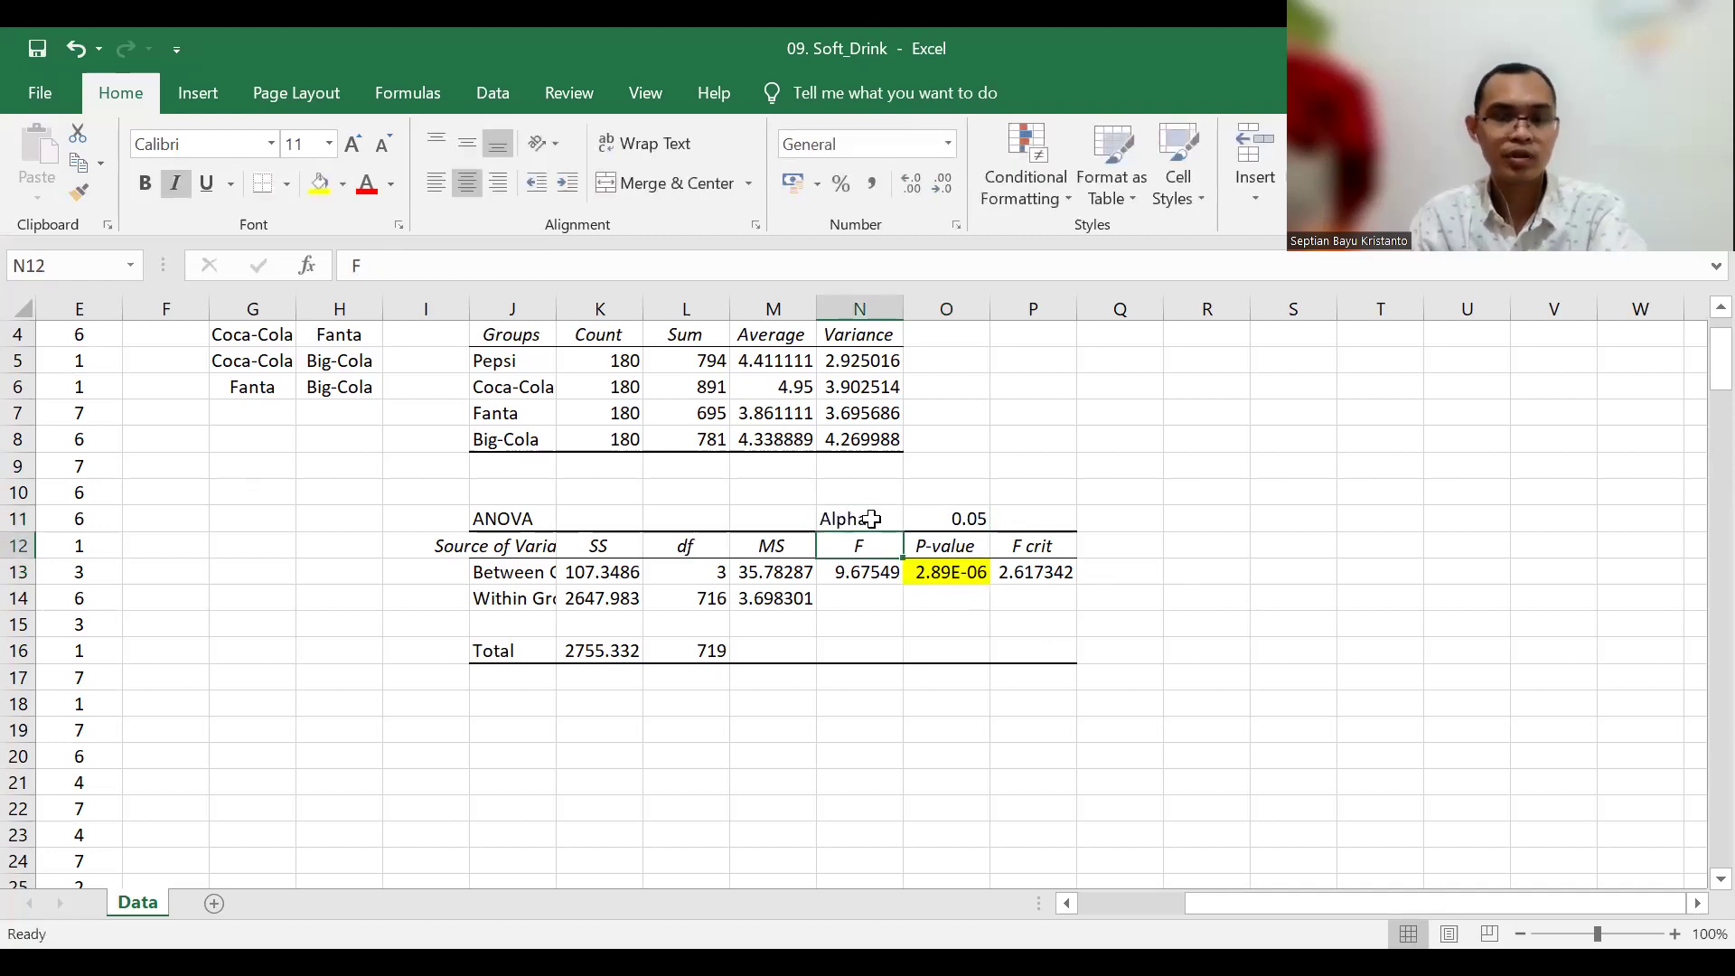
# Step: Fill the alpha value cell O11 with yellow for comparison with the P-value
pyautogui.click(947, 577)
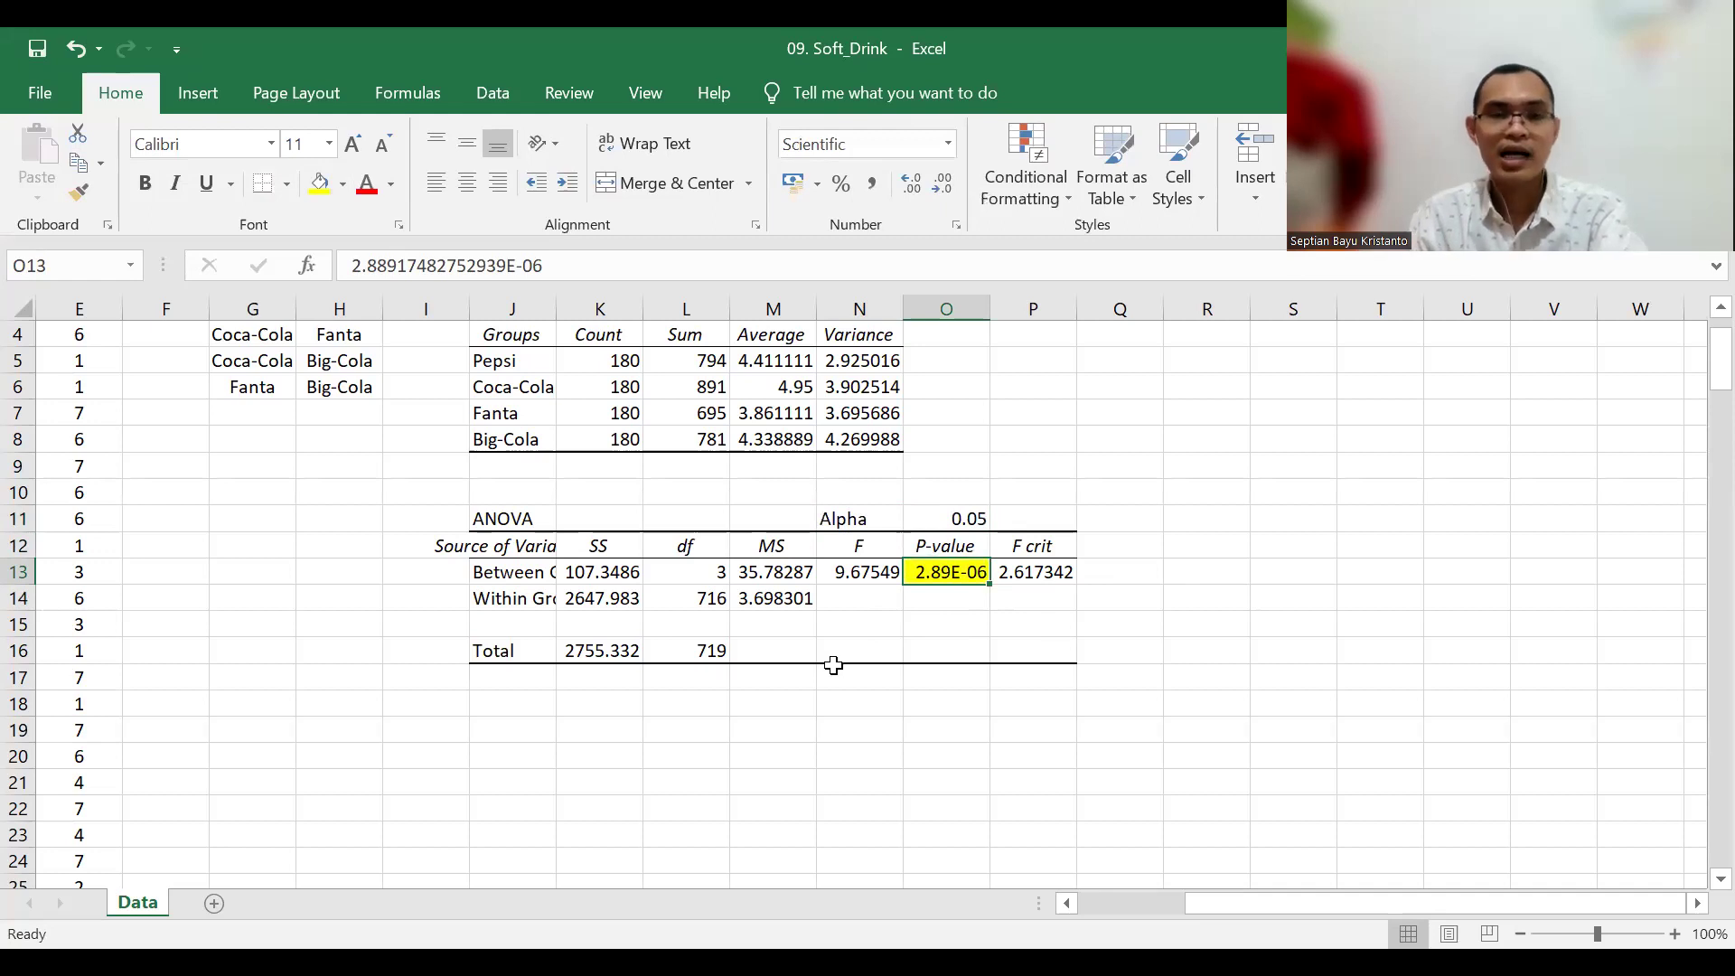
pyautogui.scroll(1, 833, 666)
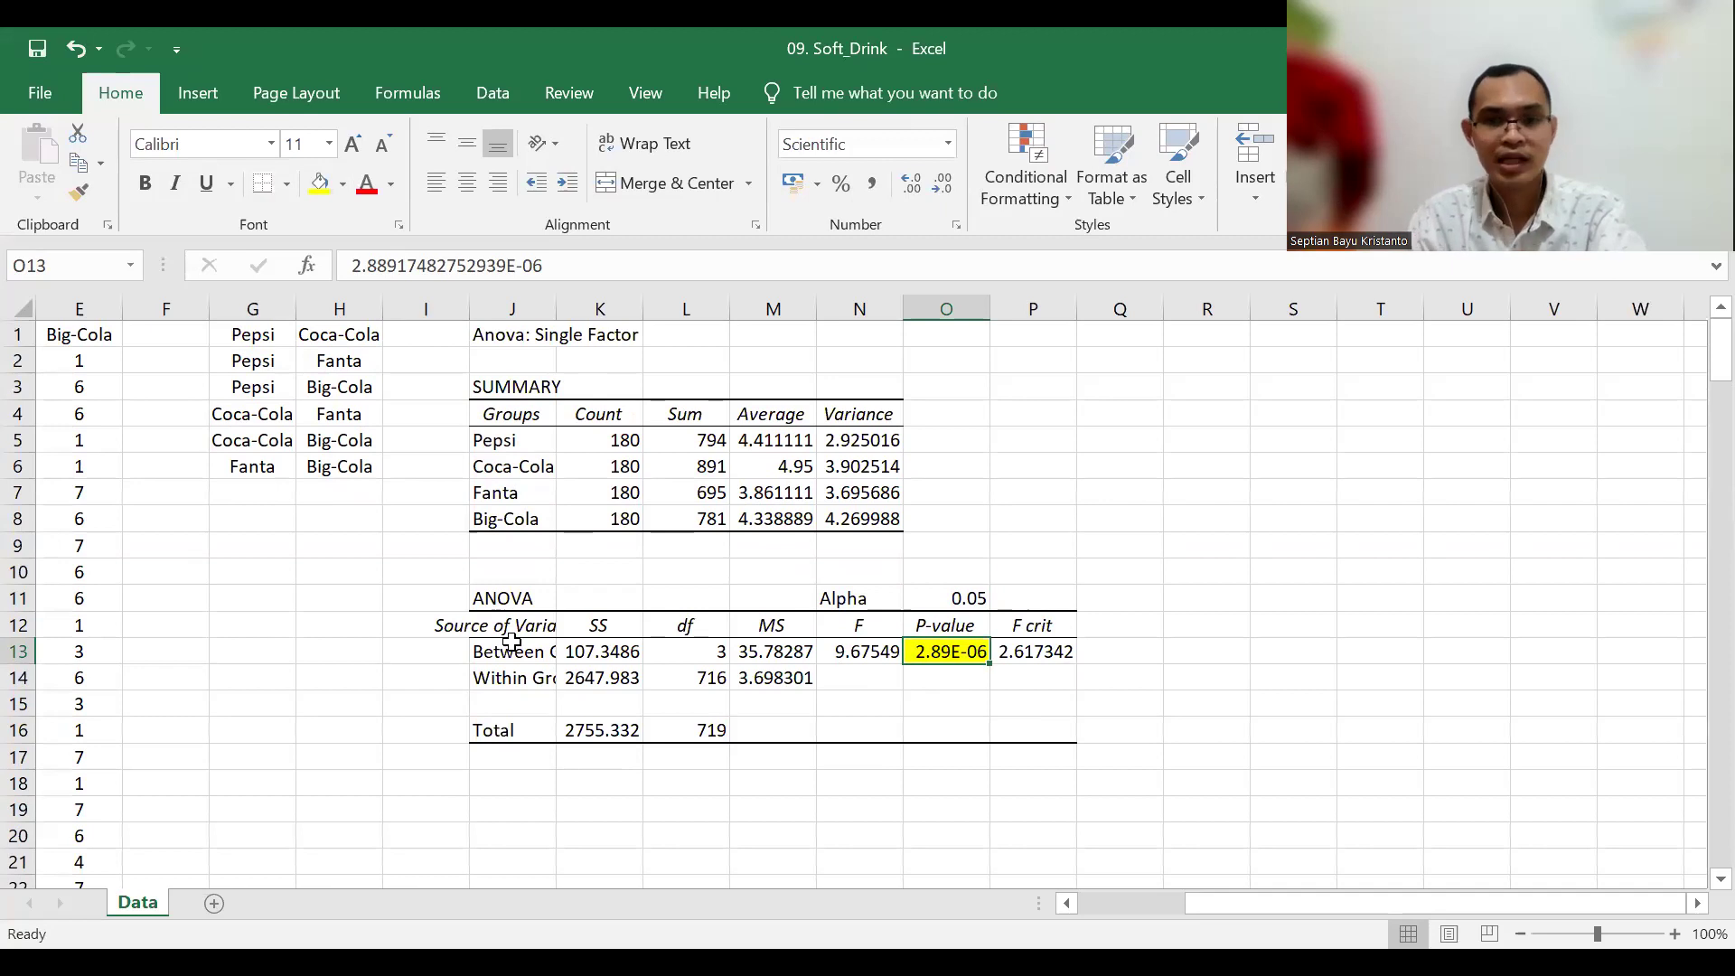
pyautogui.moveTo(973, 627); pyautogui.dragTo(961, 639)
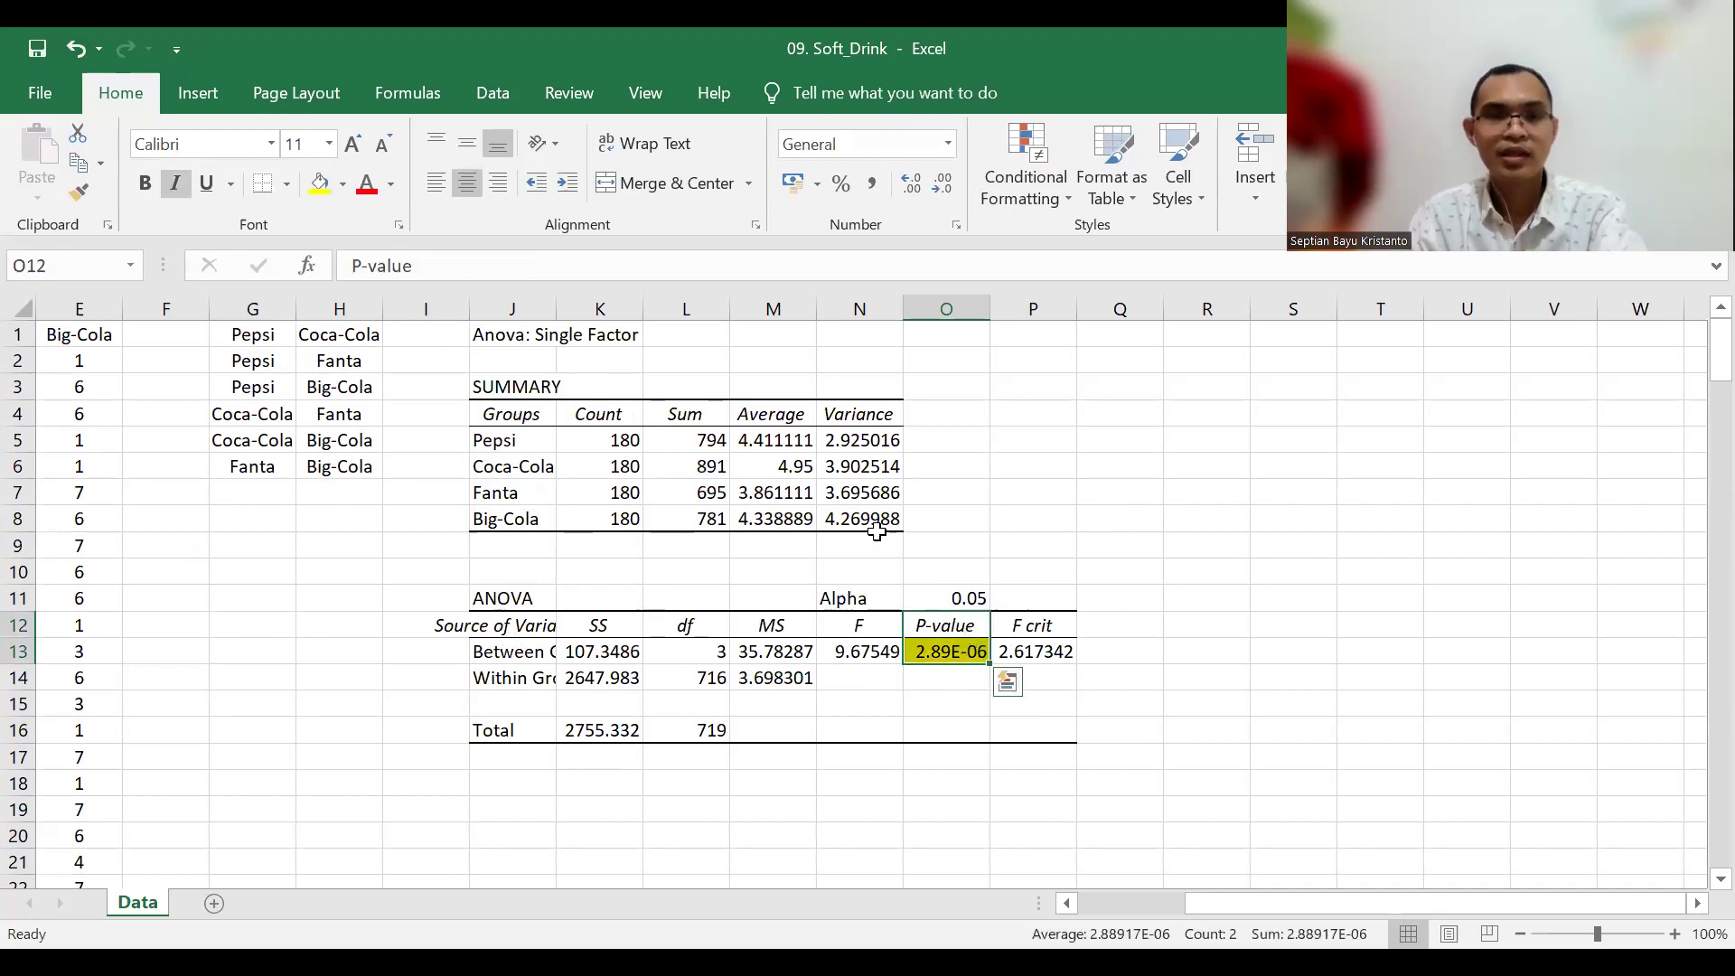
pyautogui.click(952, 594)
pyautogui.click(319, 183)
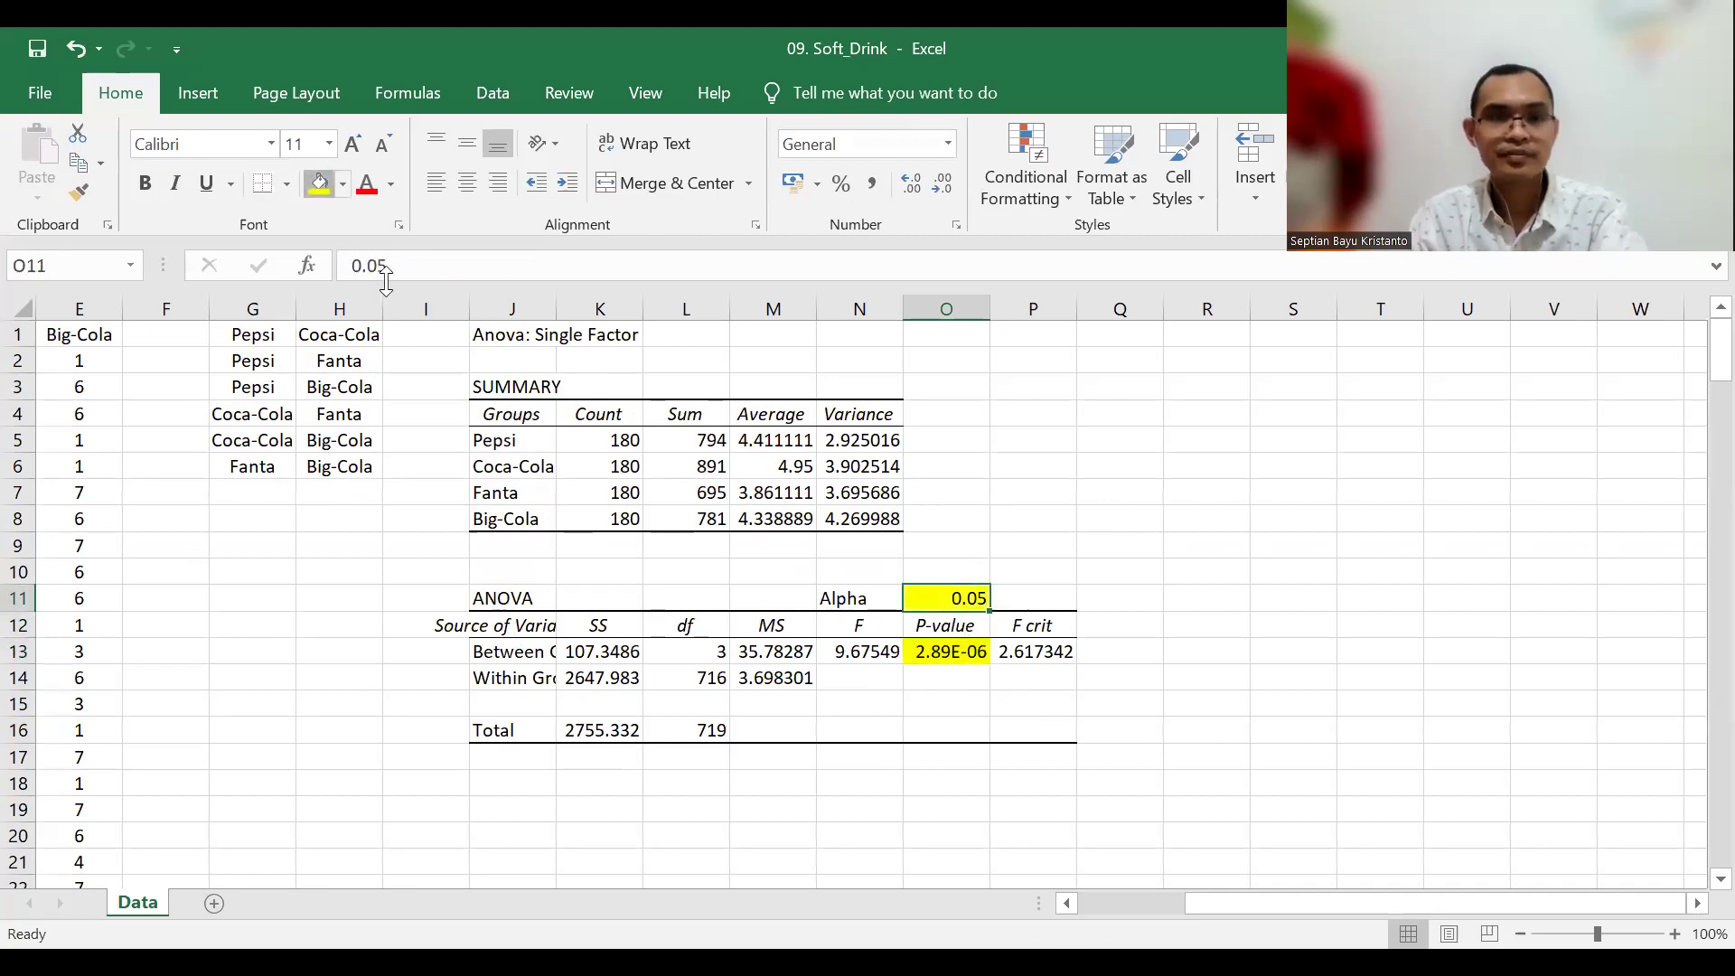
# Step: Compare the averages and sums of the four drinks in the SUMMARY table
pyautogui.click(502, 446)
pyautogui.click(528, 470)
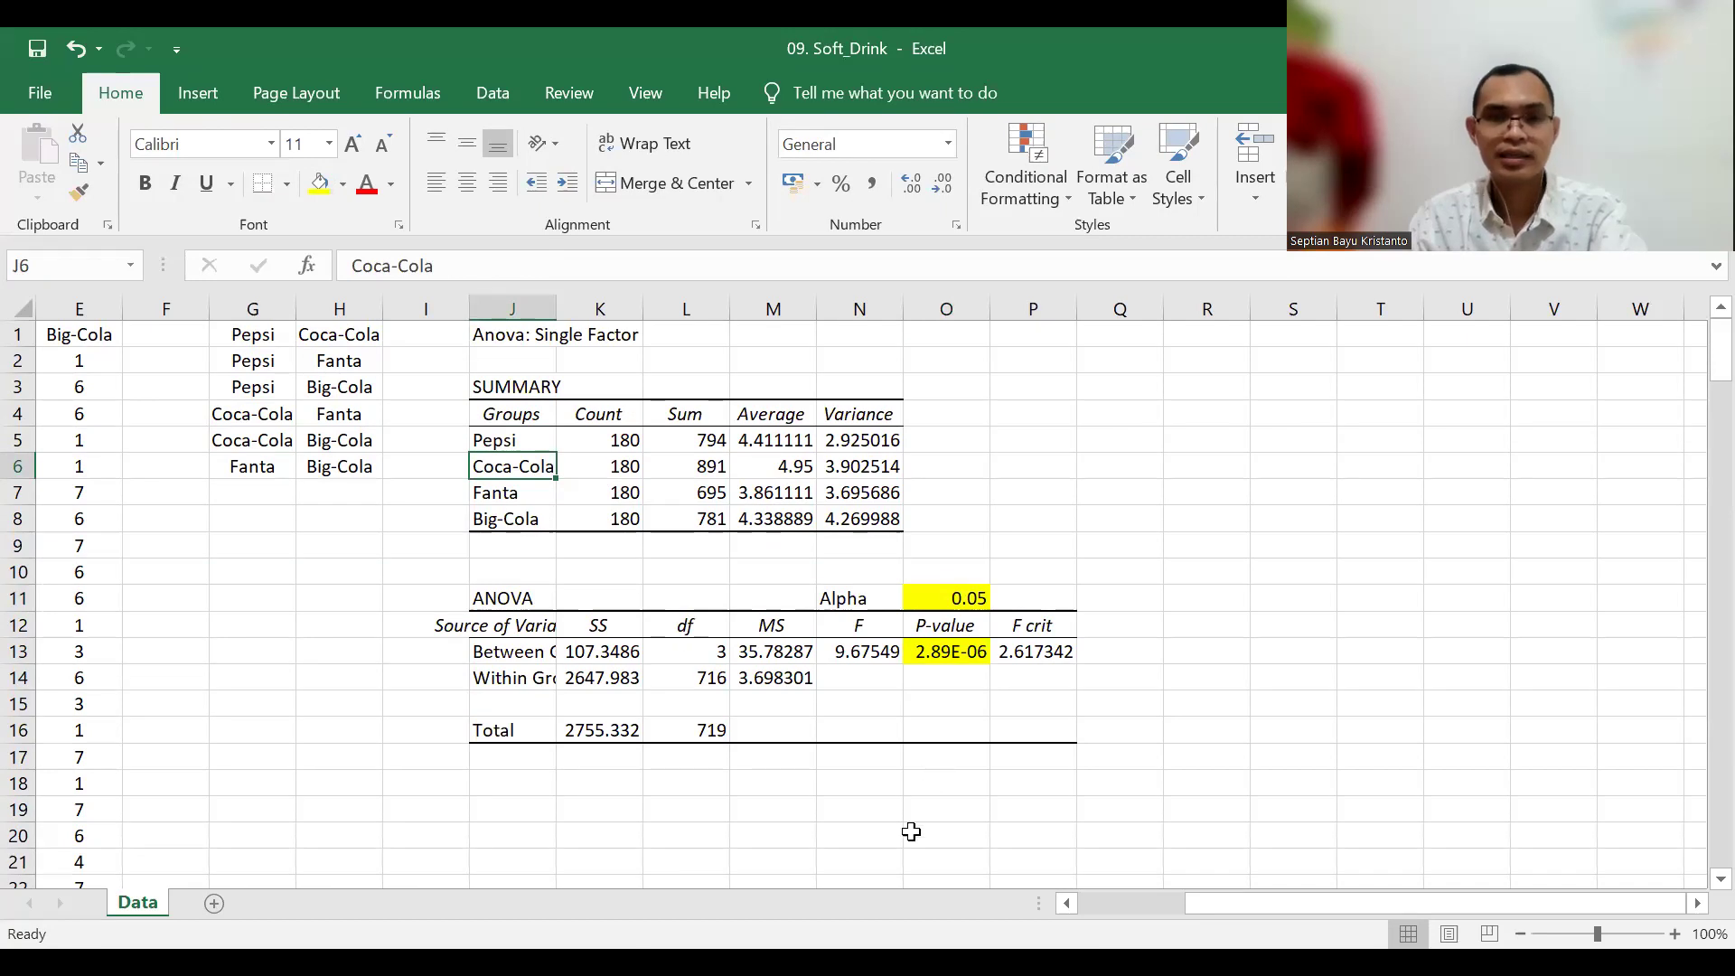
pyautogui.click(882, 839)
pyautogui.click(697, 813)
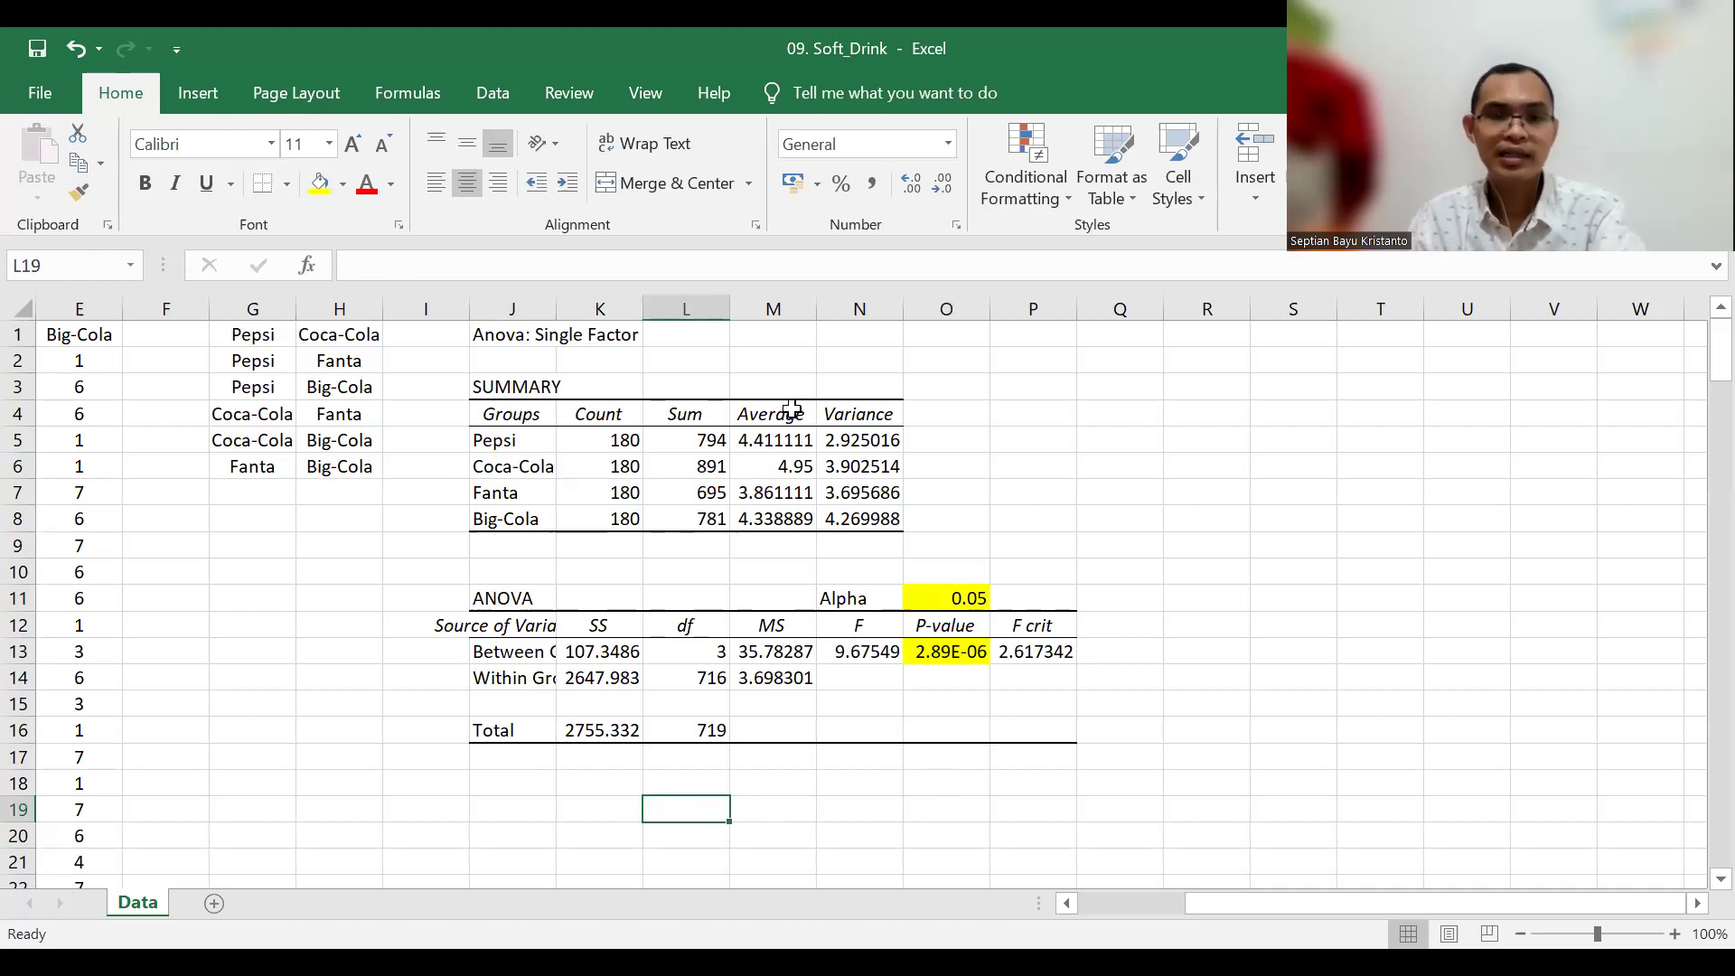
pyautogui.moveTo(794, 414); pyautogui.dragTo(793, 527)
pyautogui.click(1141, 511)
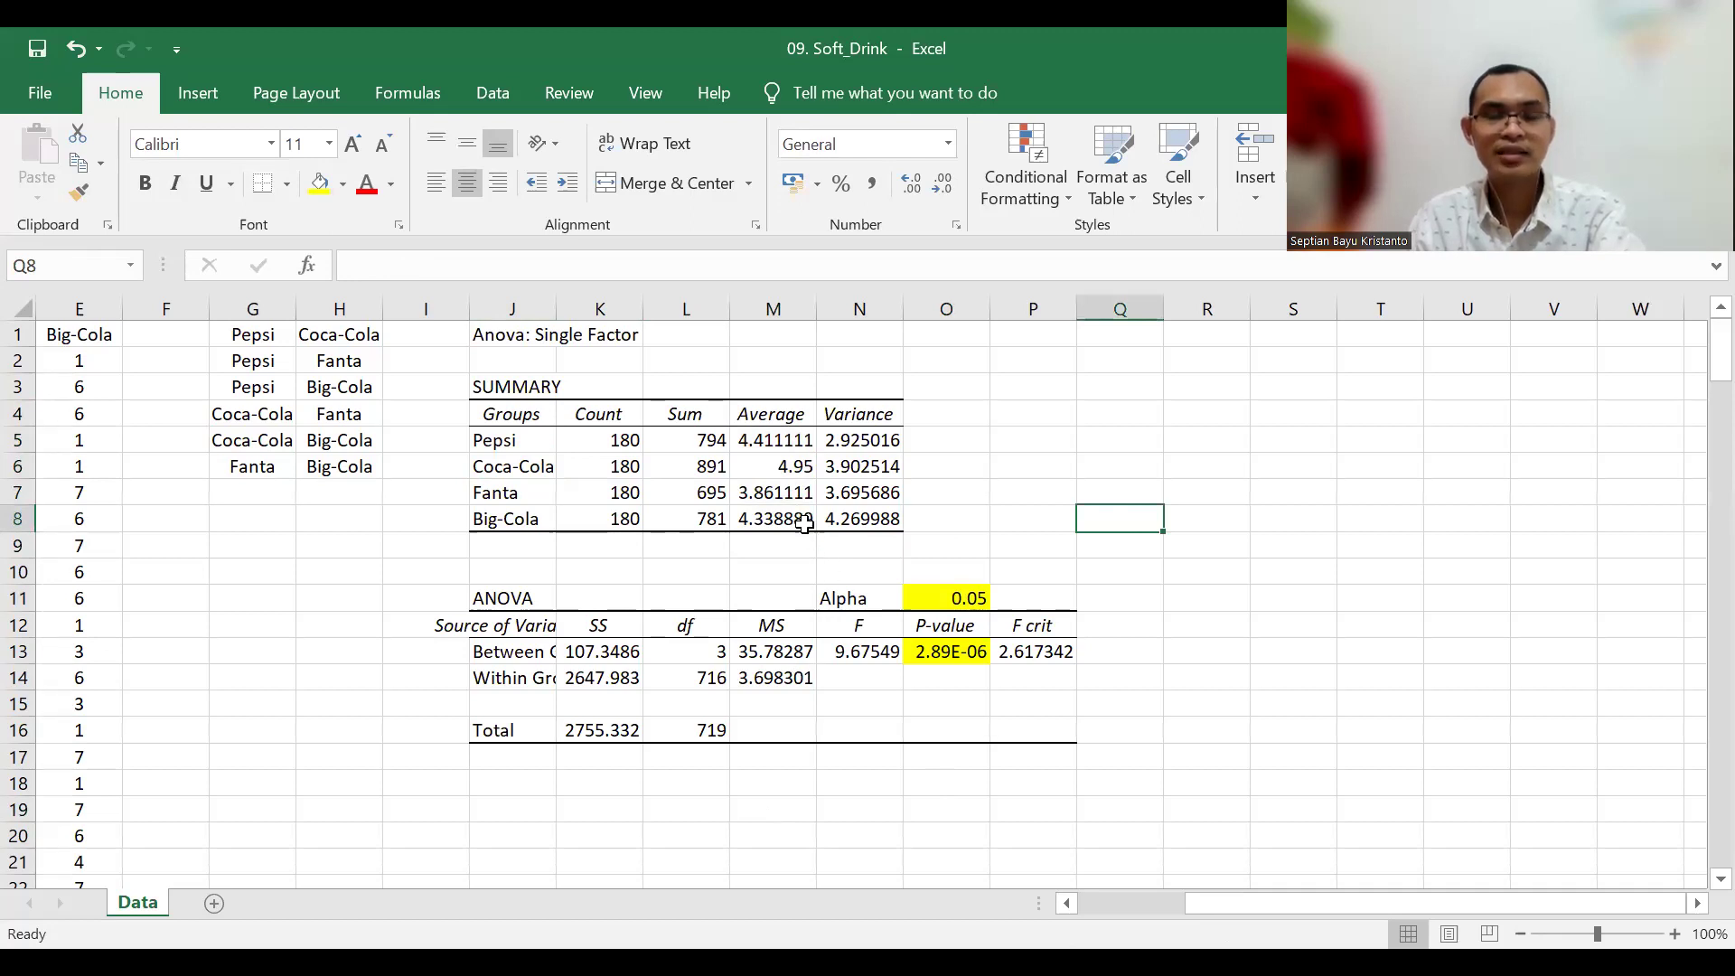
pyautogui.click(784, 469)
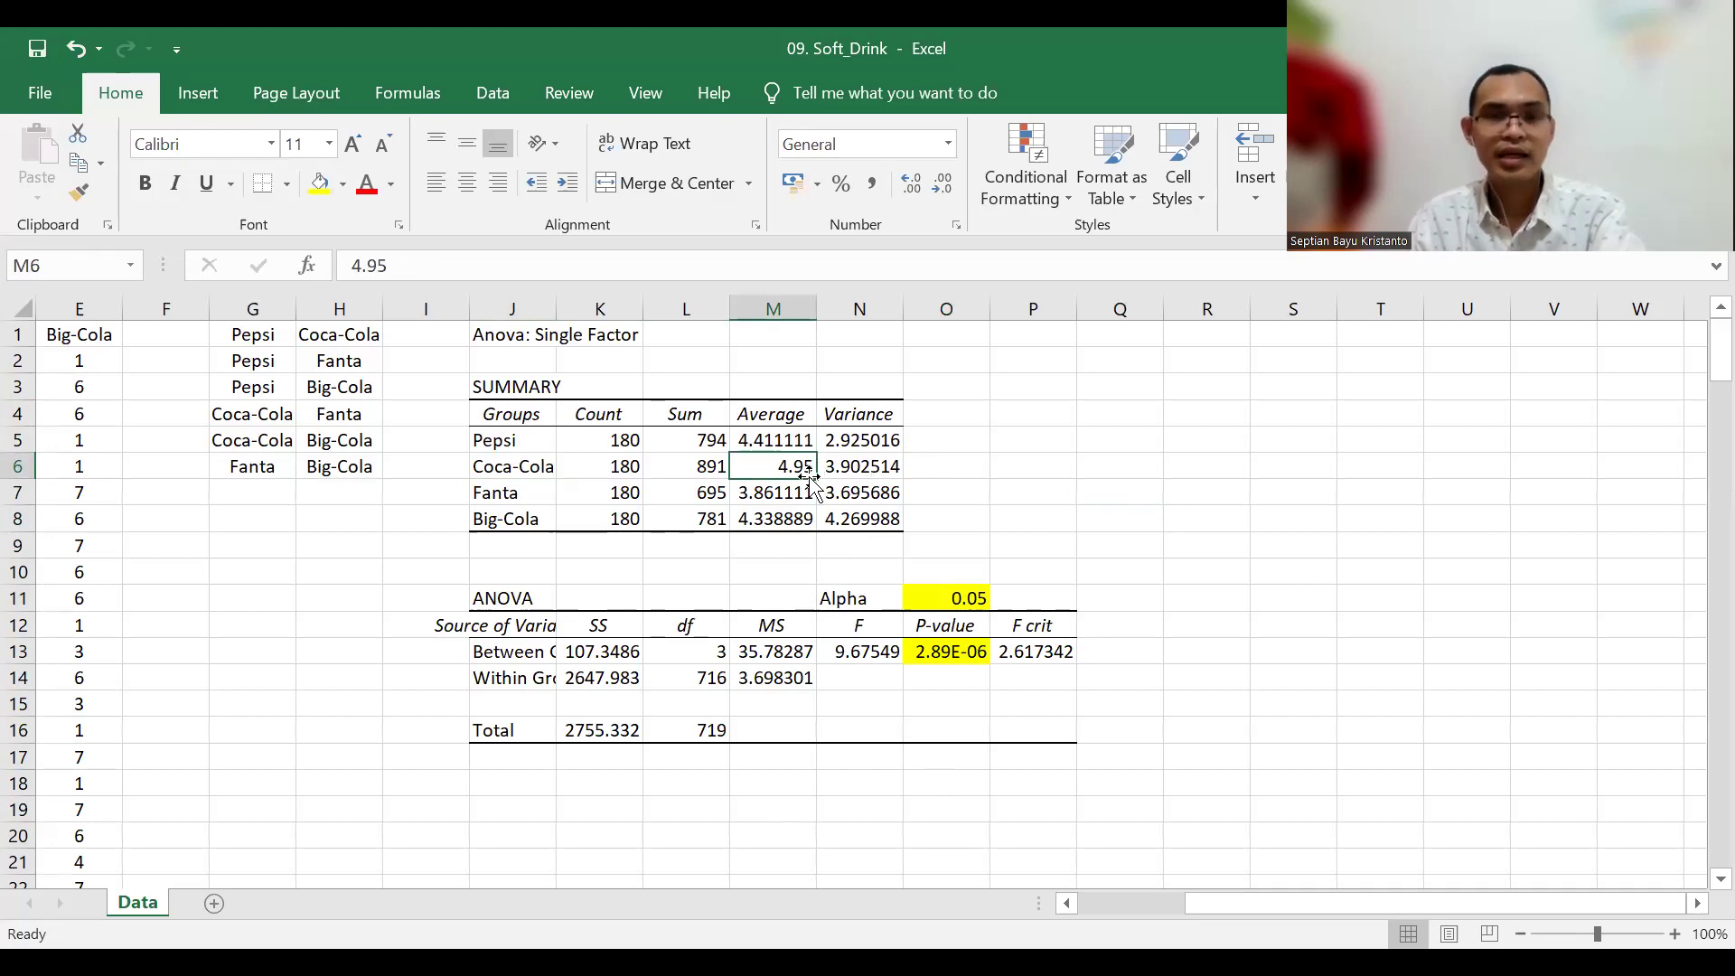
pyautogui.click(770, 443)
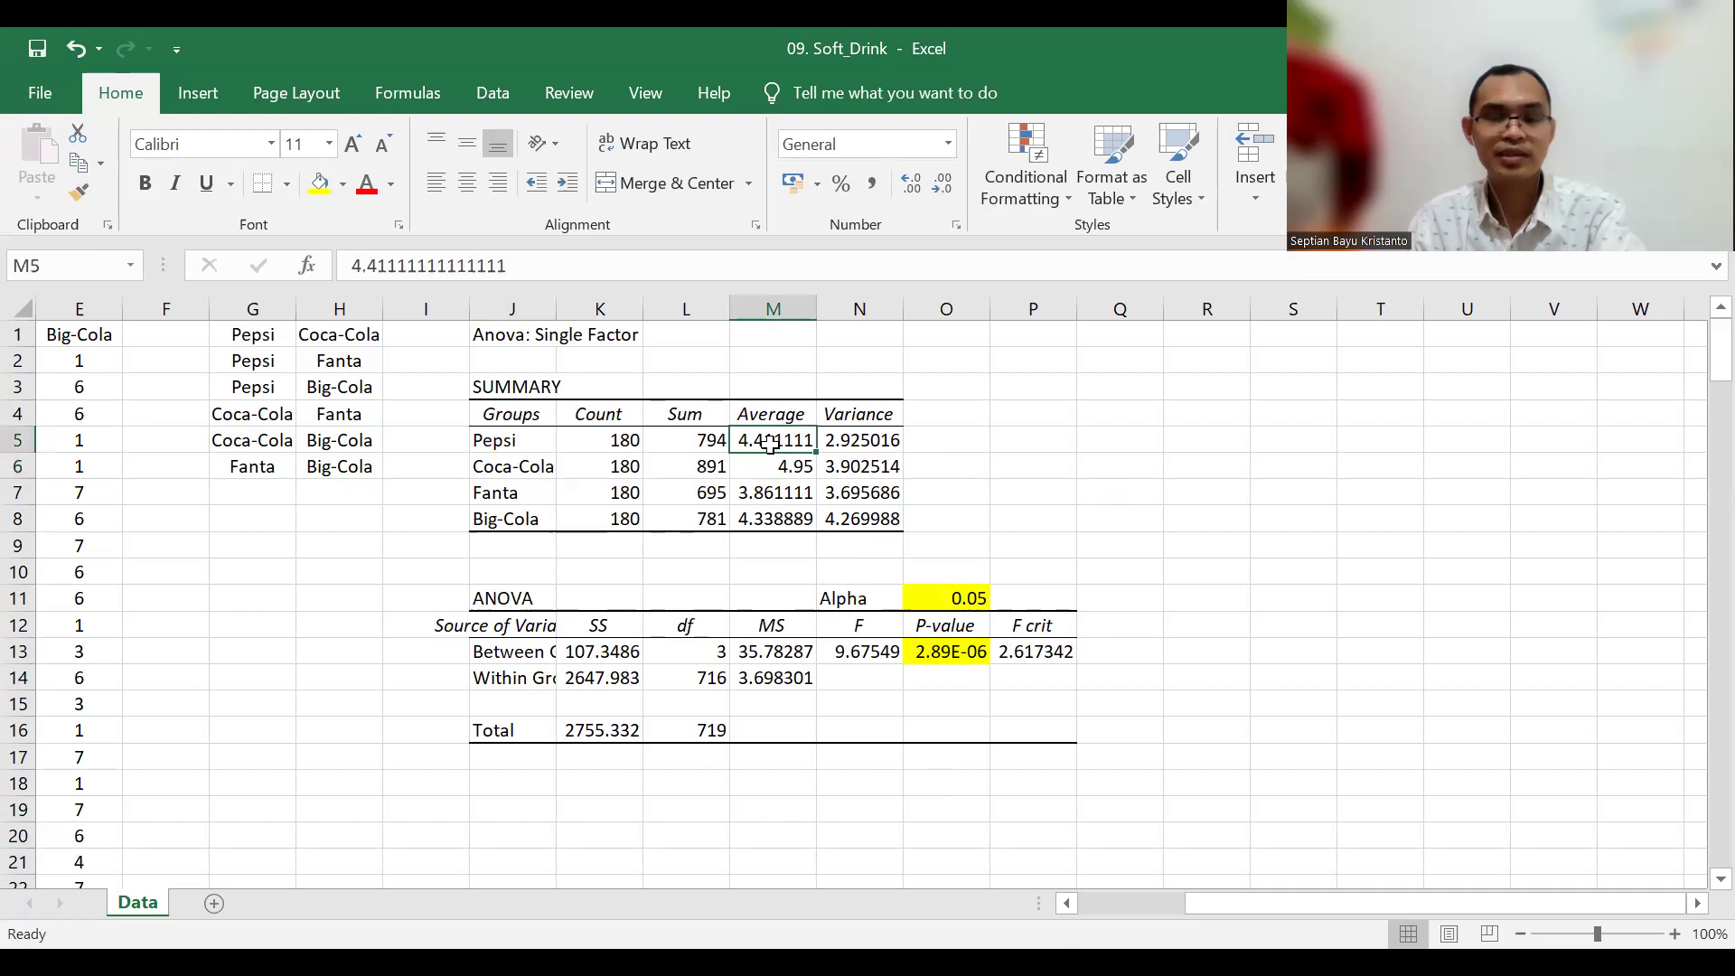
pyautogui.click(779, 520)
pyautogui.click(780, 498)
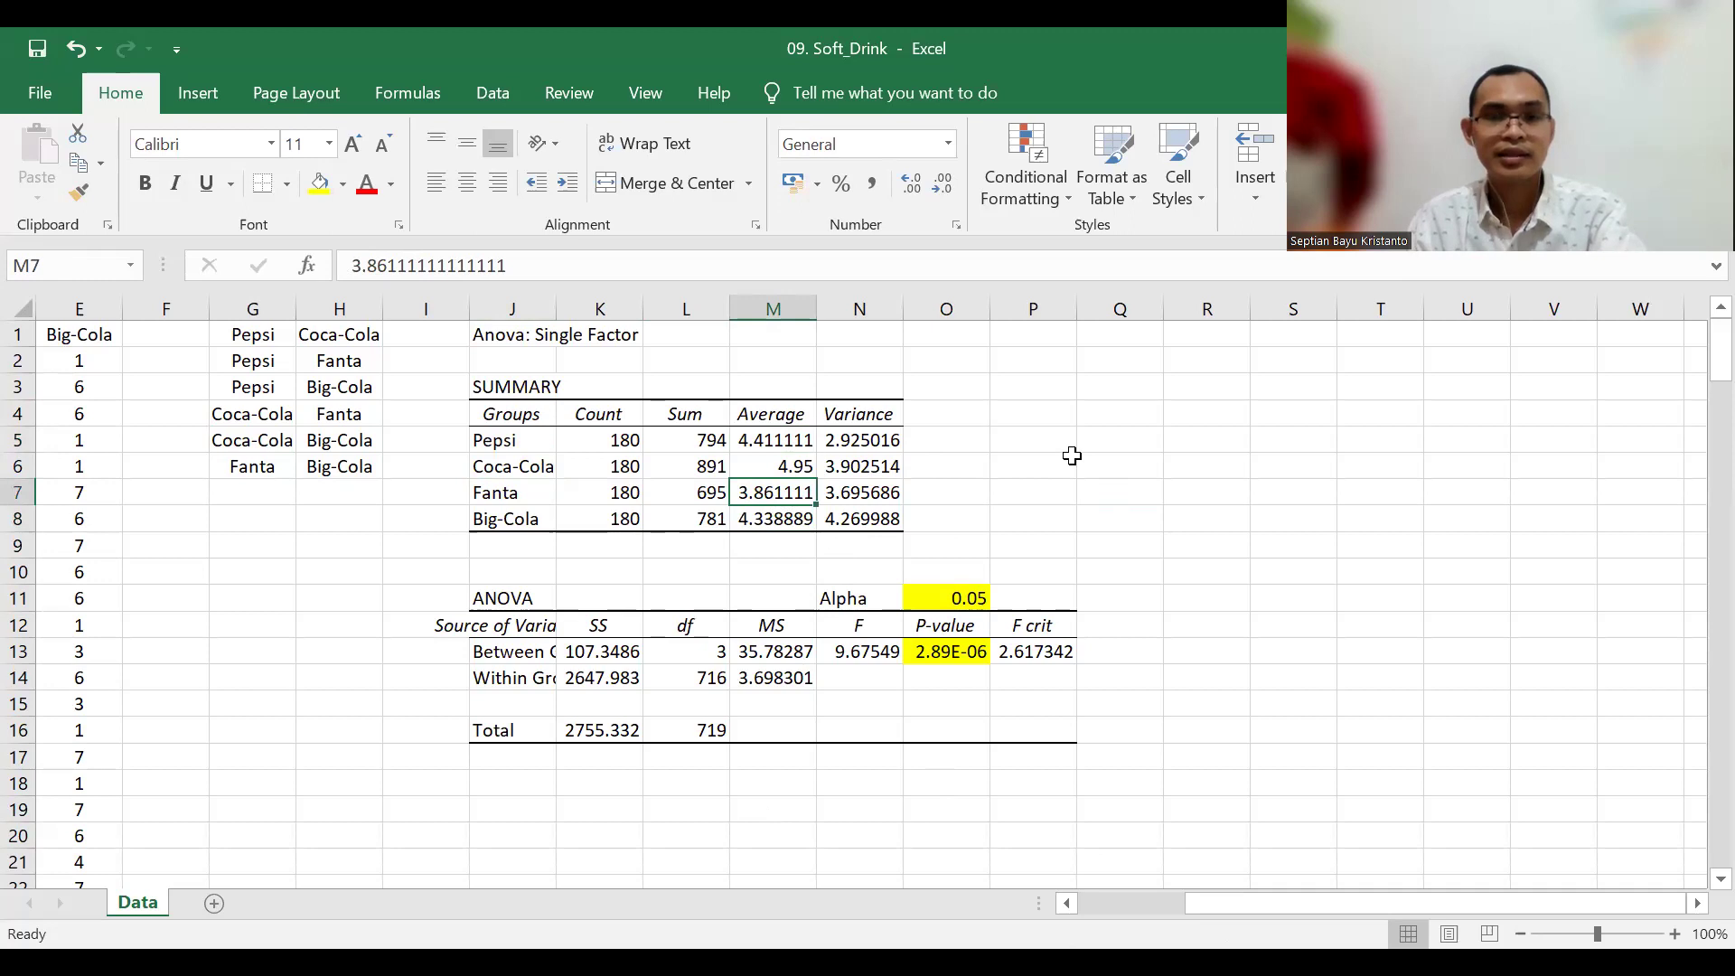
pyautogui.moveTo(708, 440); pyautogui.dragTo(709, 518)
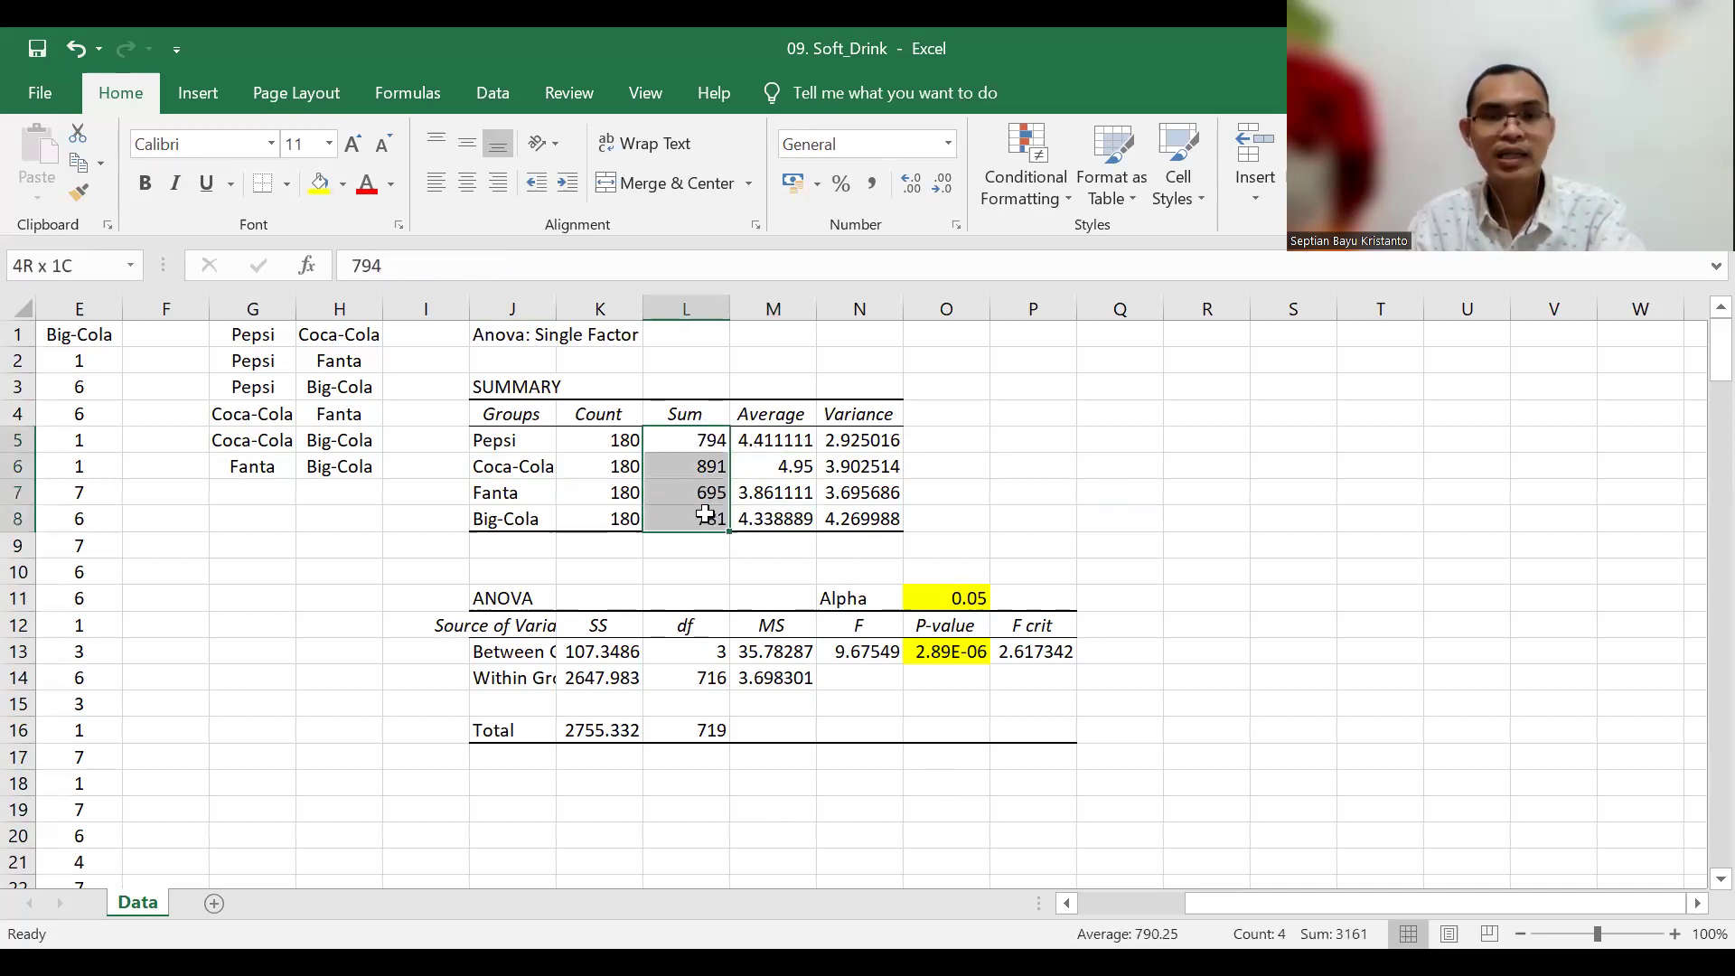
pyautogui.click(1141, 483)
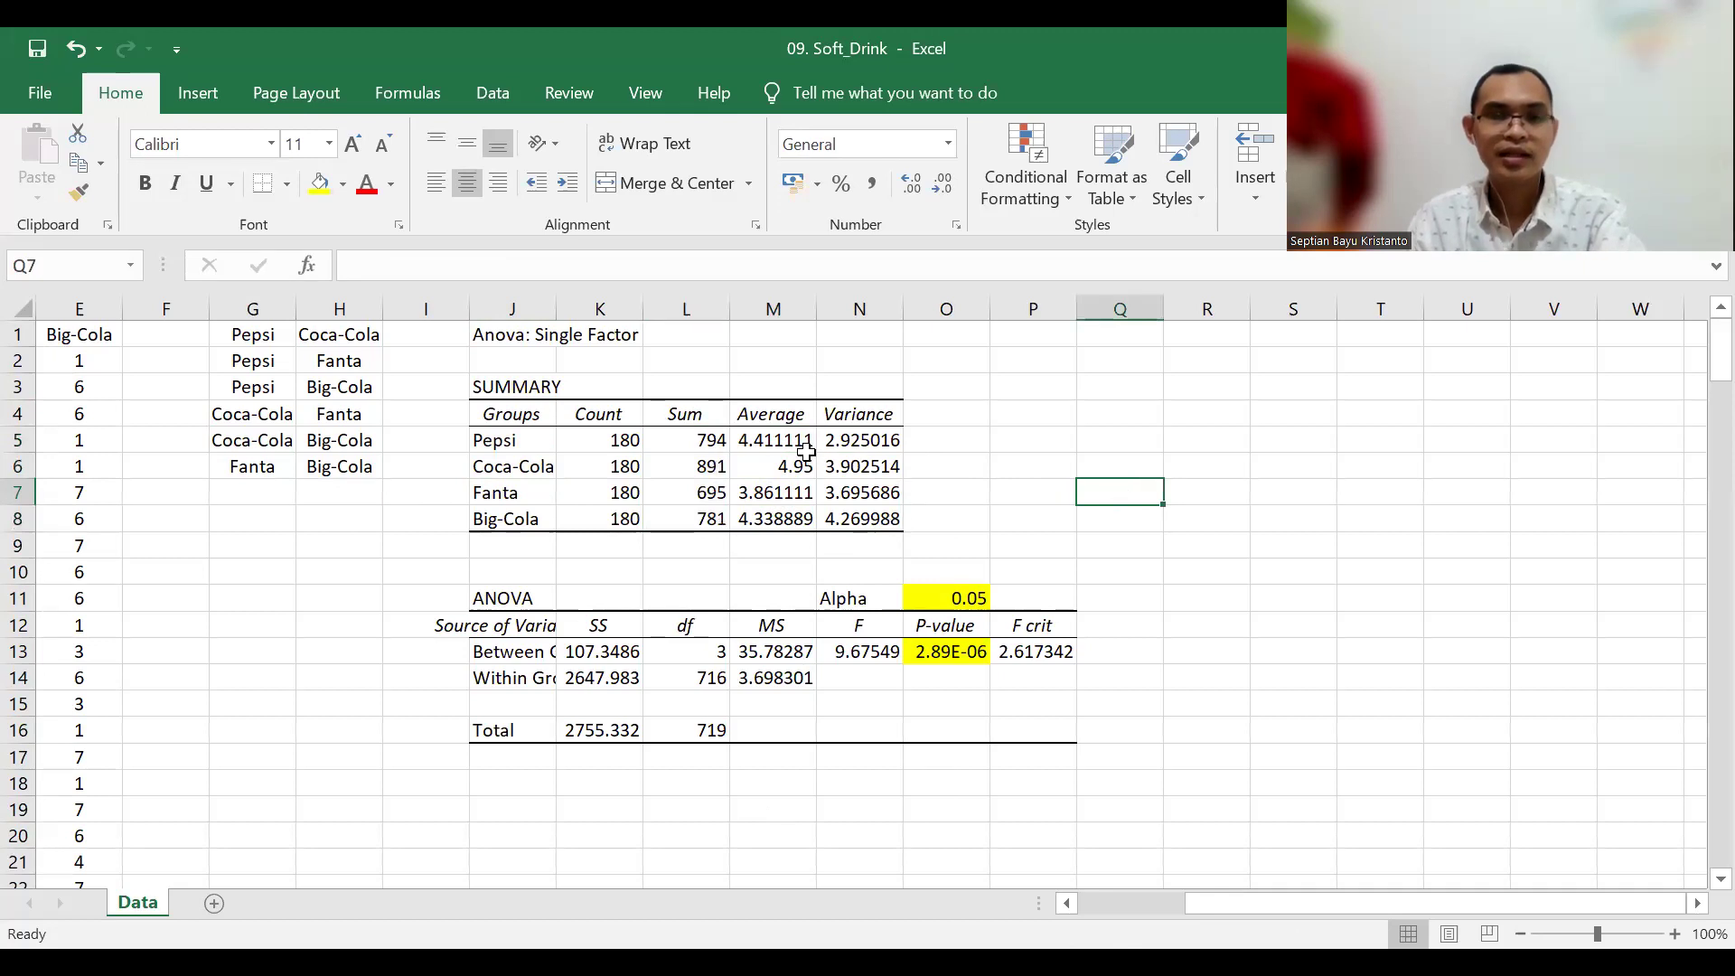
pyautogui.moveTo(791, 409); pyautogui.dragTo(782, 522)
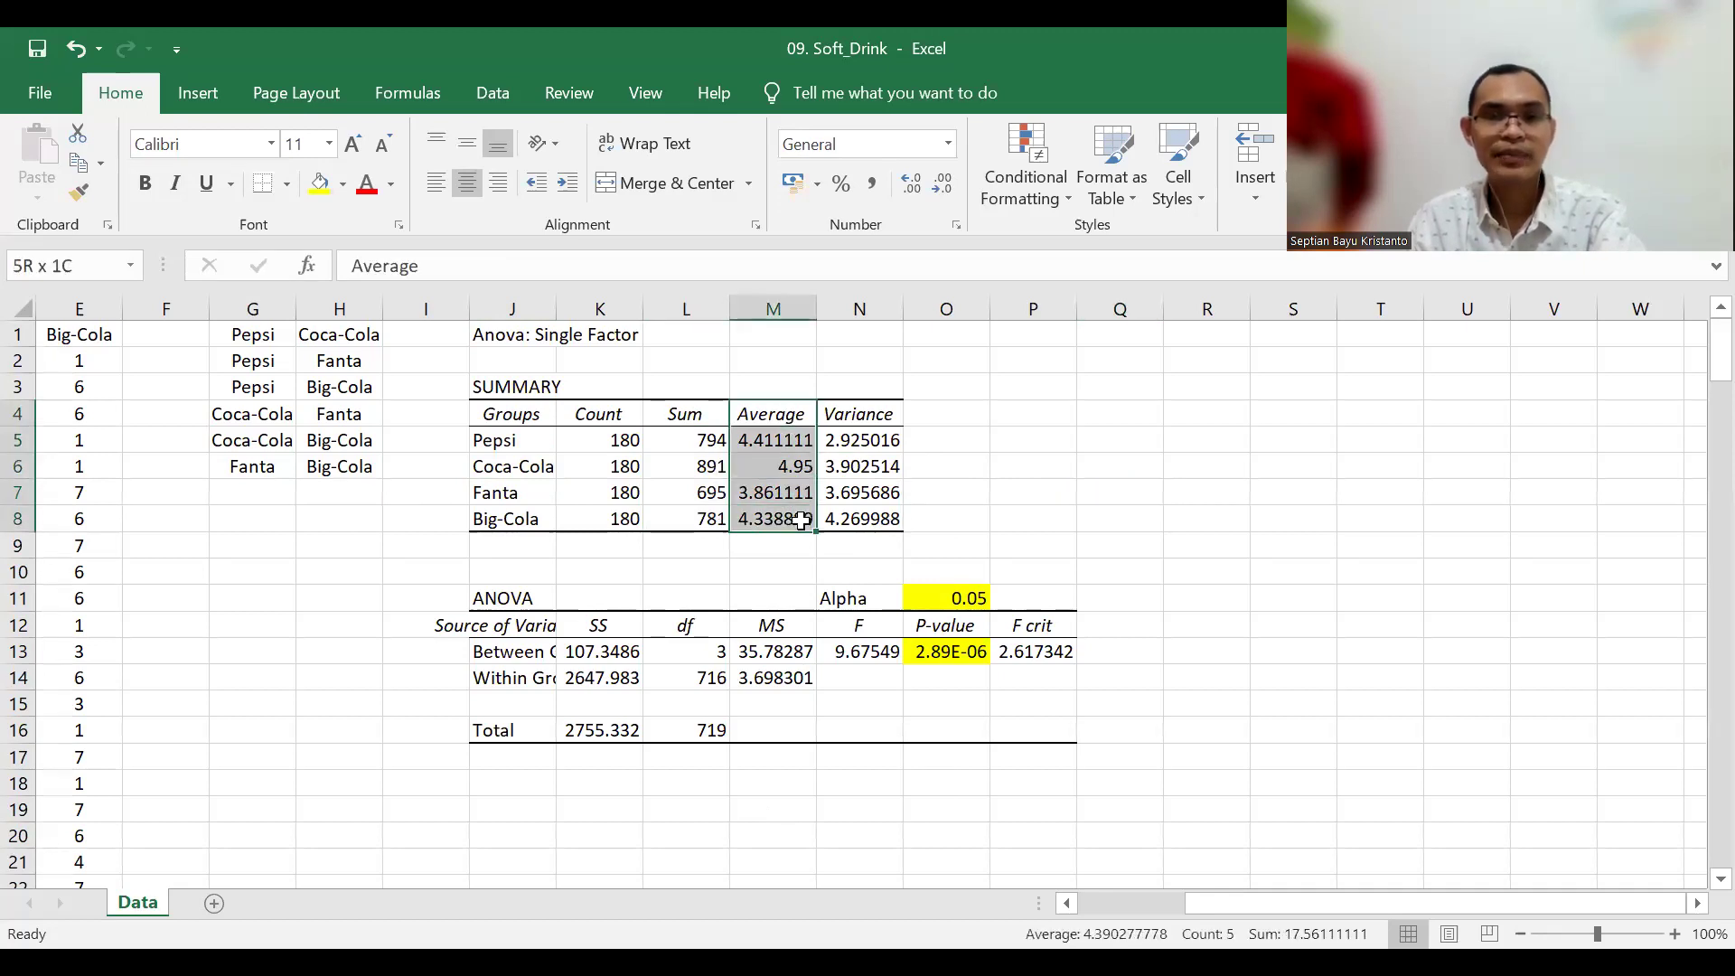
pyautogui.click(1117, 483)
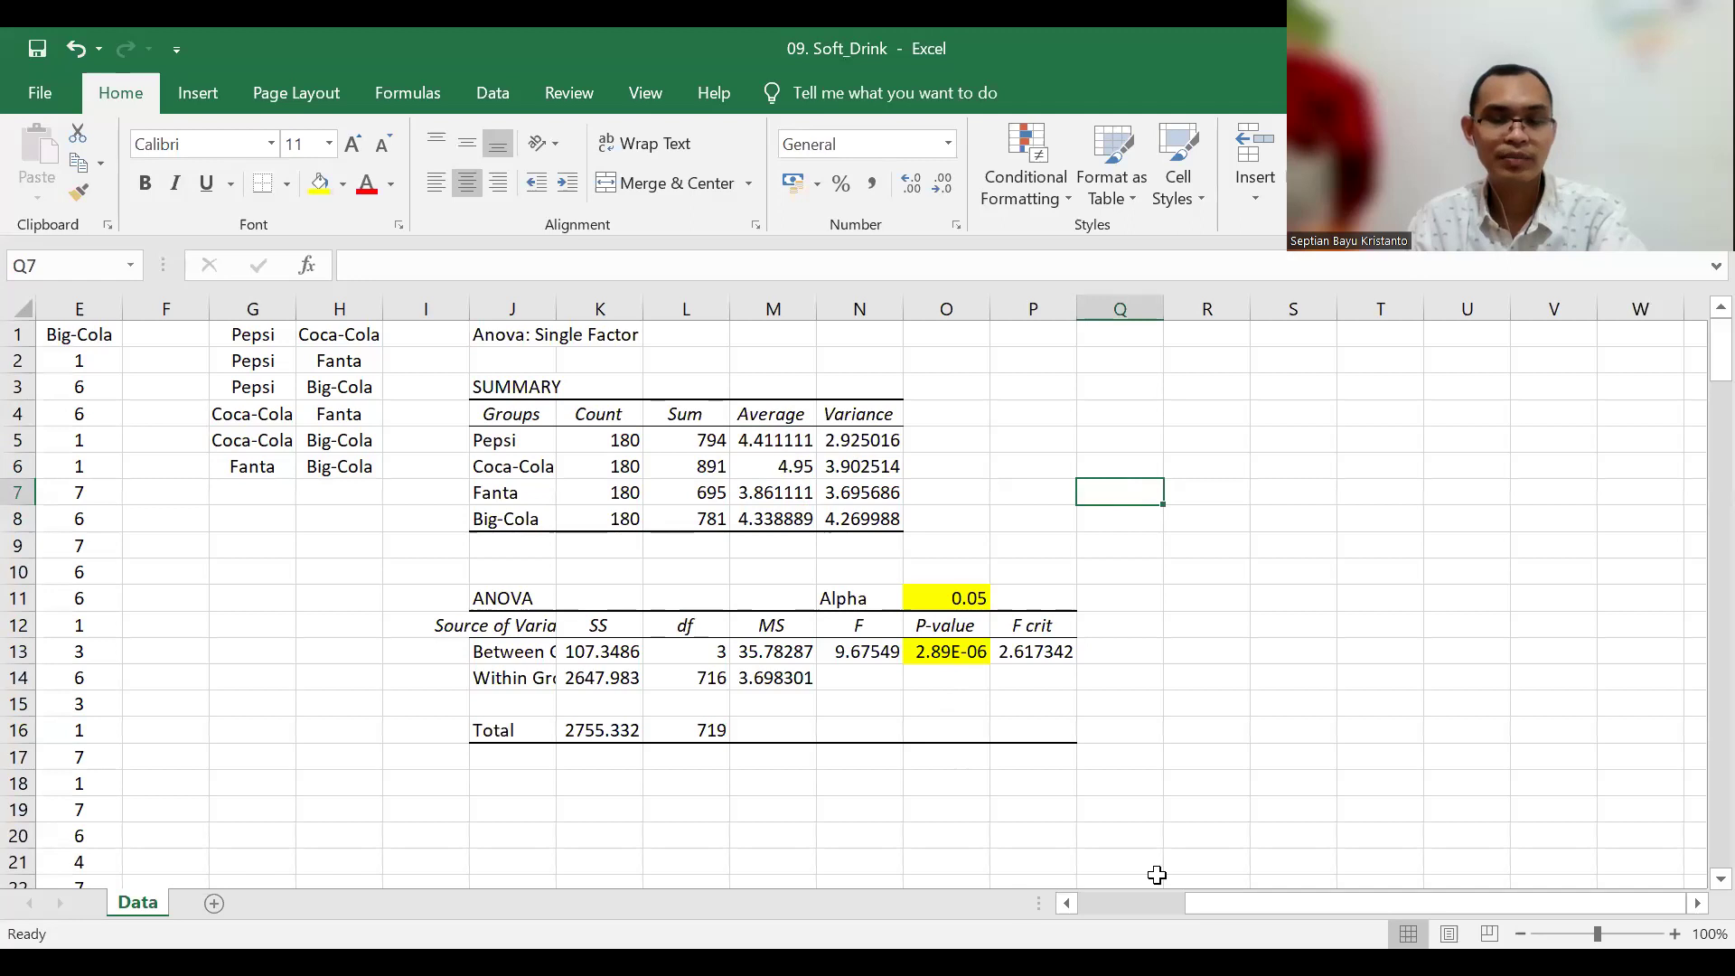
# Step: Review the drink pairs listed in G1:H6 and start the t-Test: Paired Two Sample for Means analysis
pyautogui.moveTo(1178, 898); pyautogui.dragTo(1082, 914)
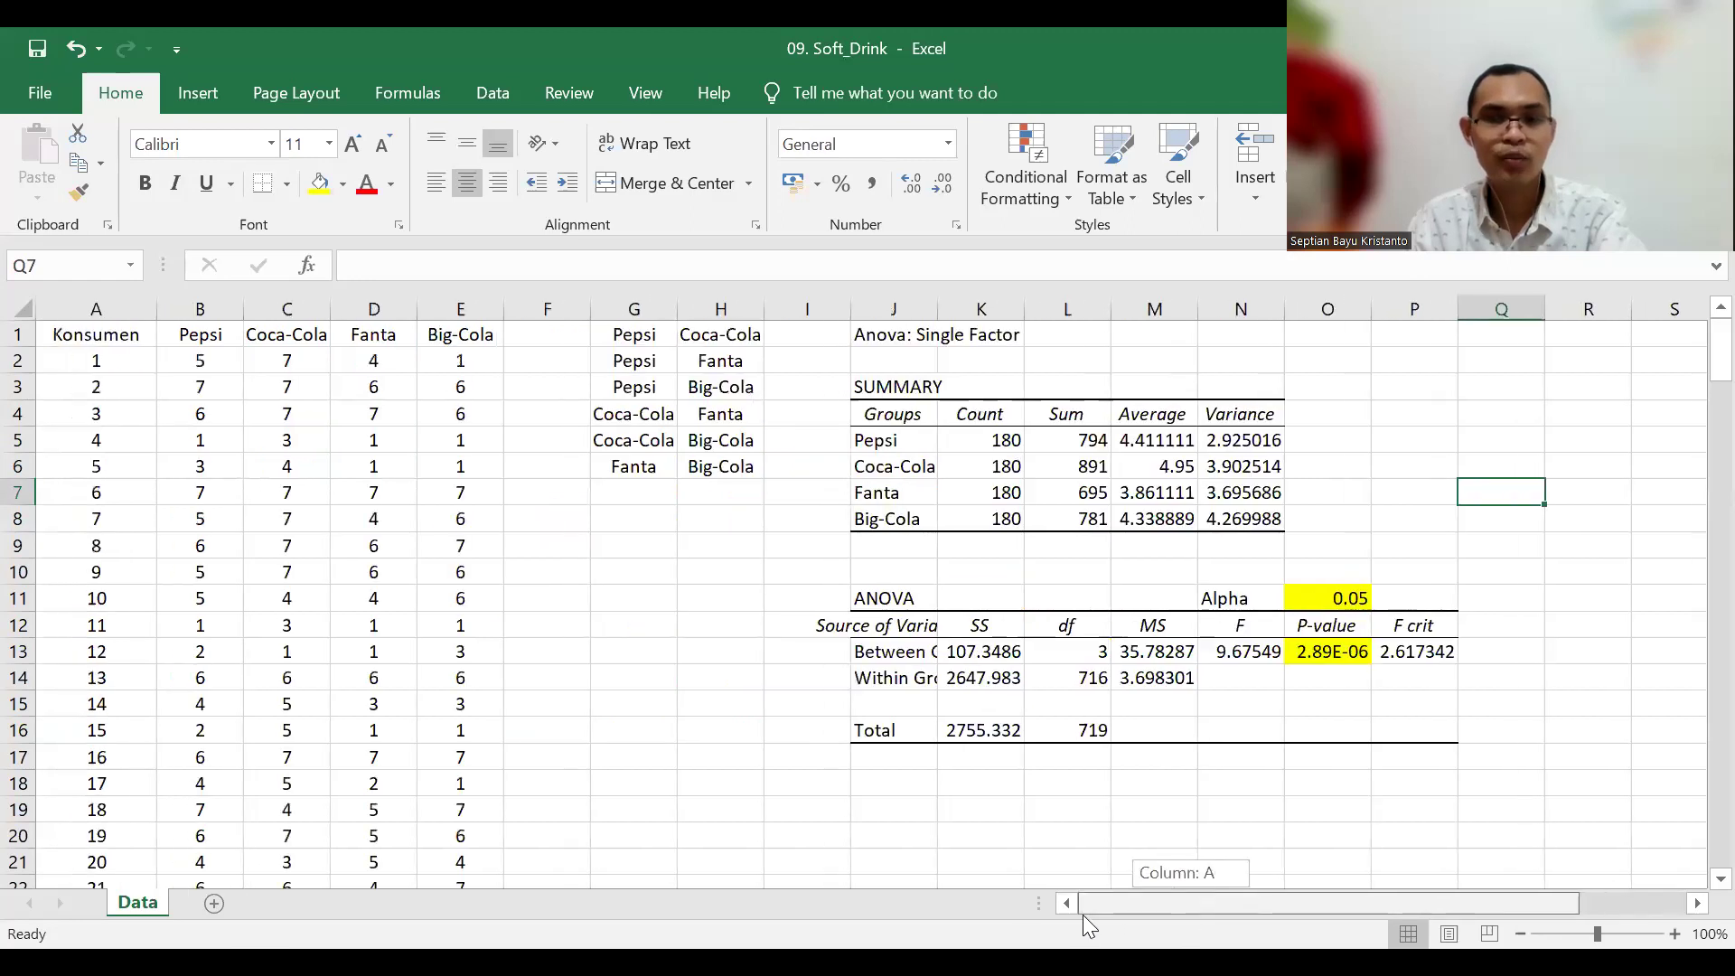
pyautogui.moveTo(634, 336); pyautogui.dragTo(721, 467)
pyautogui.click(720, 571)
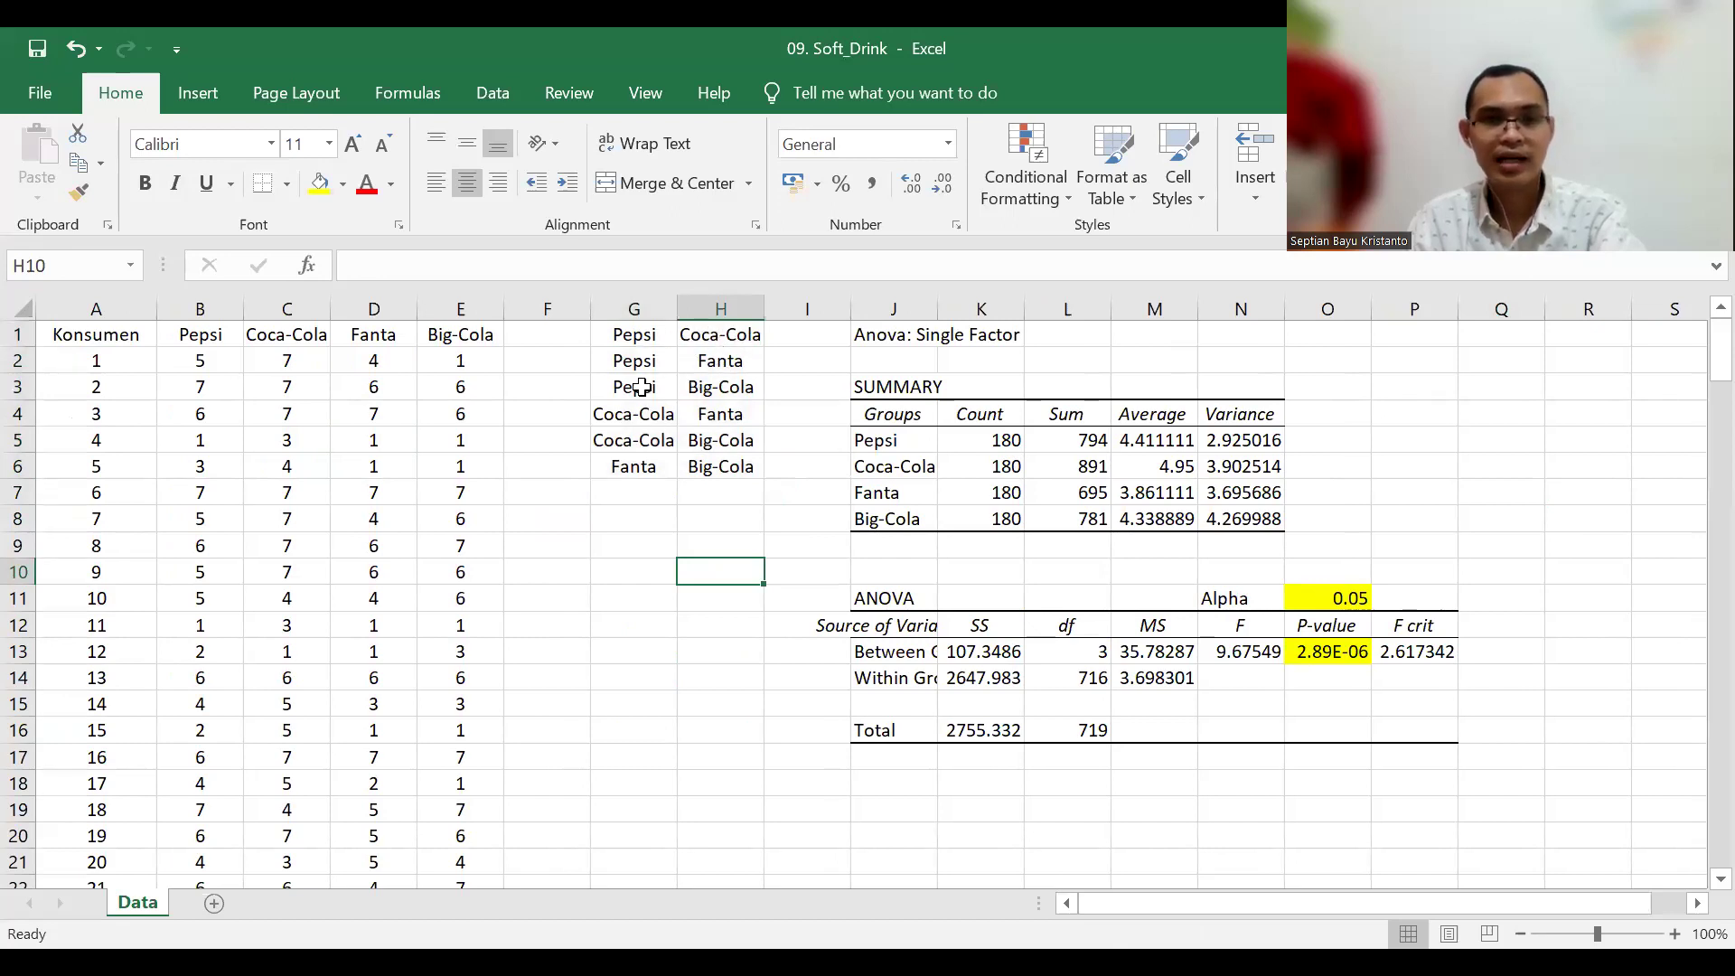
pyautogui.click(863, 804)
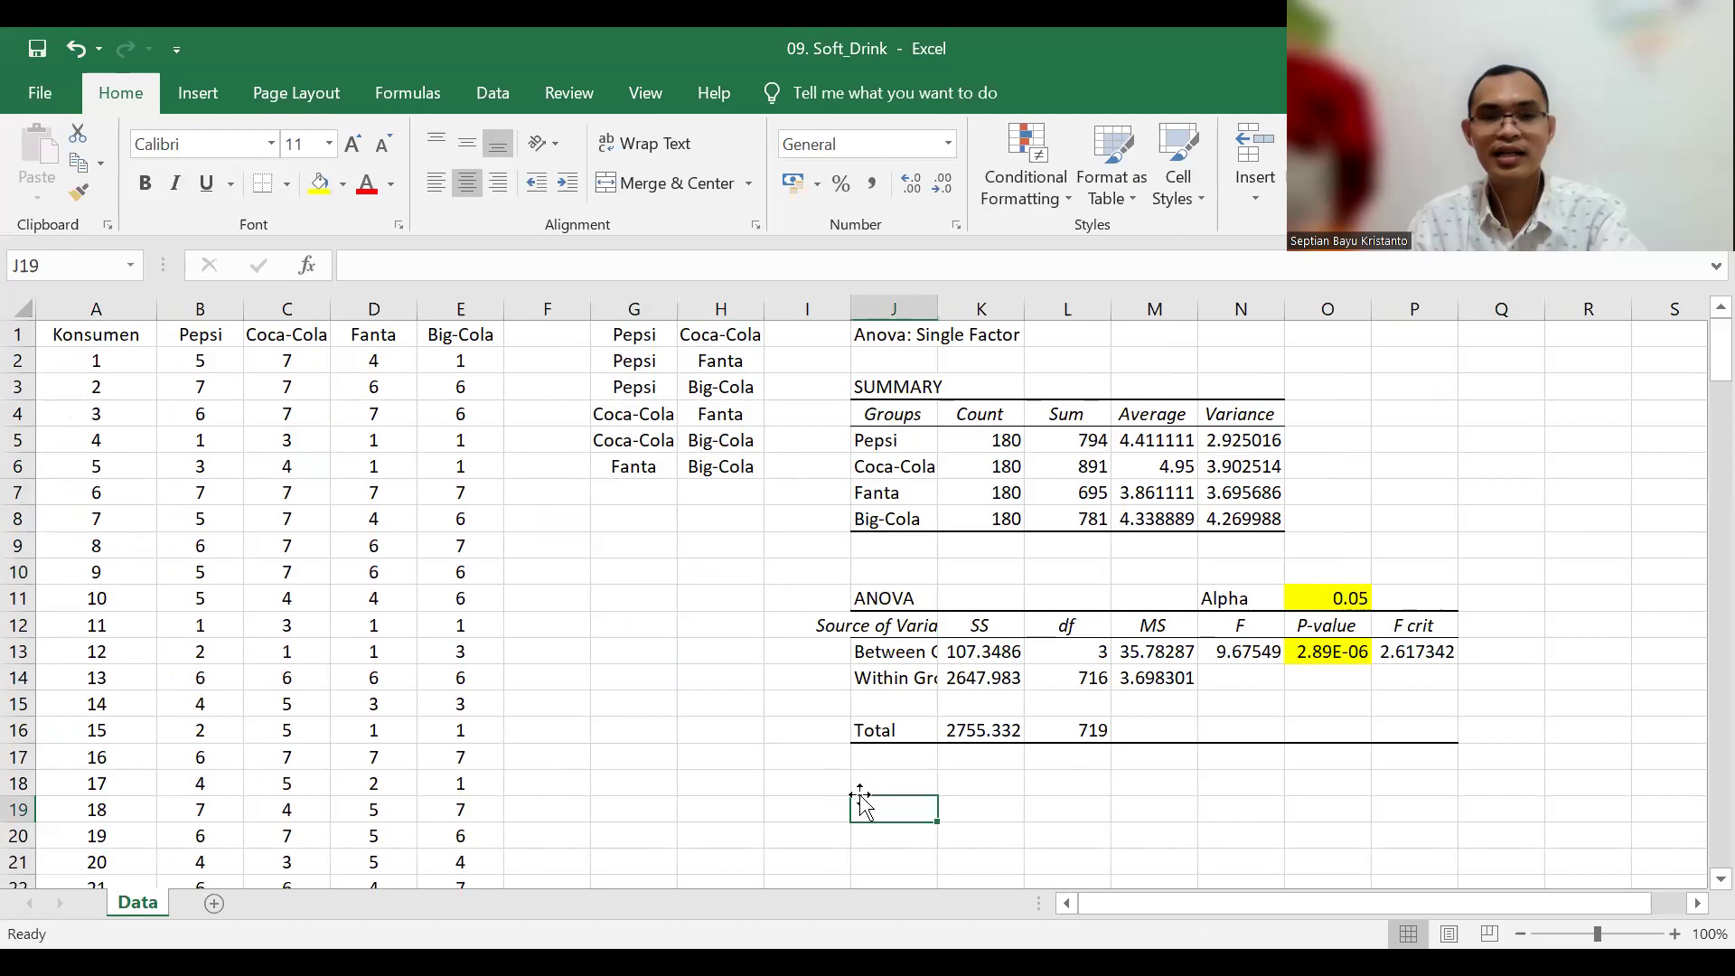
pyautogui.click(496, 99)
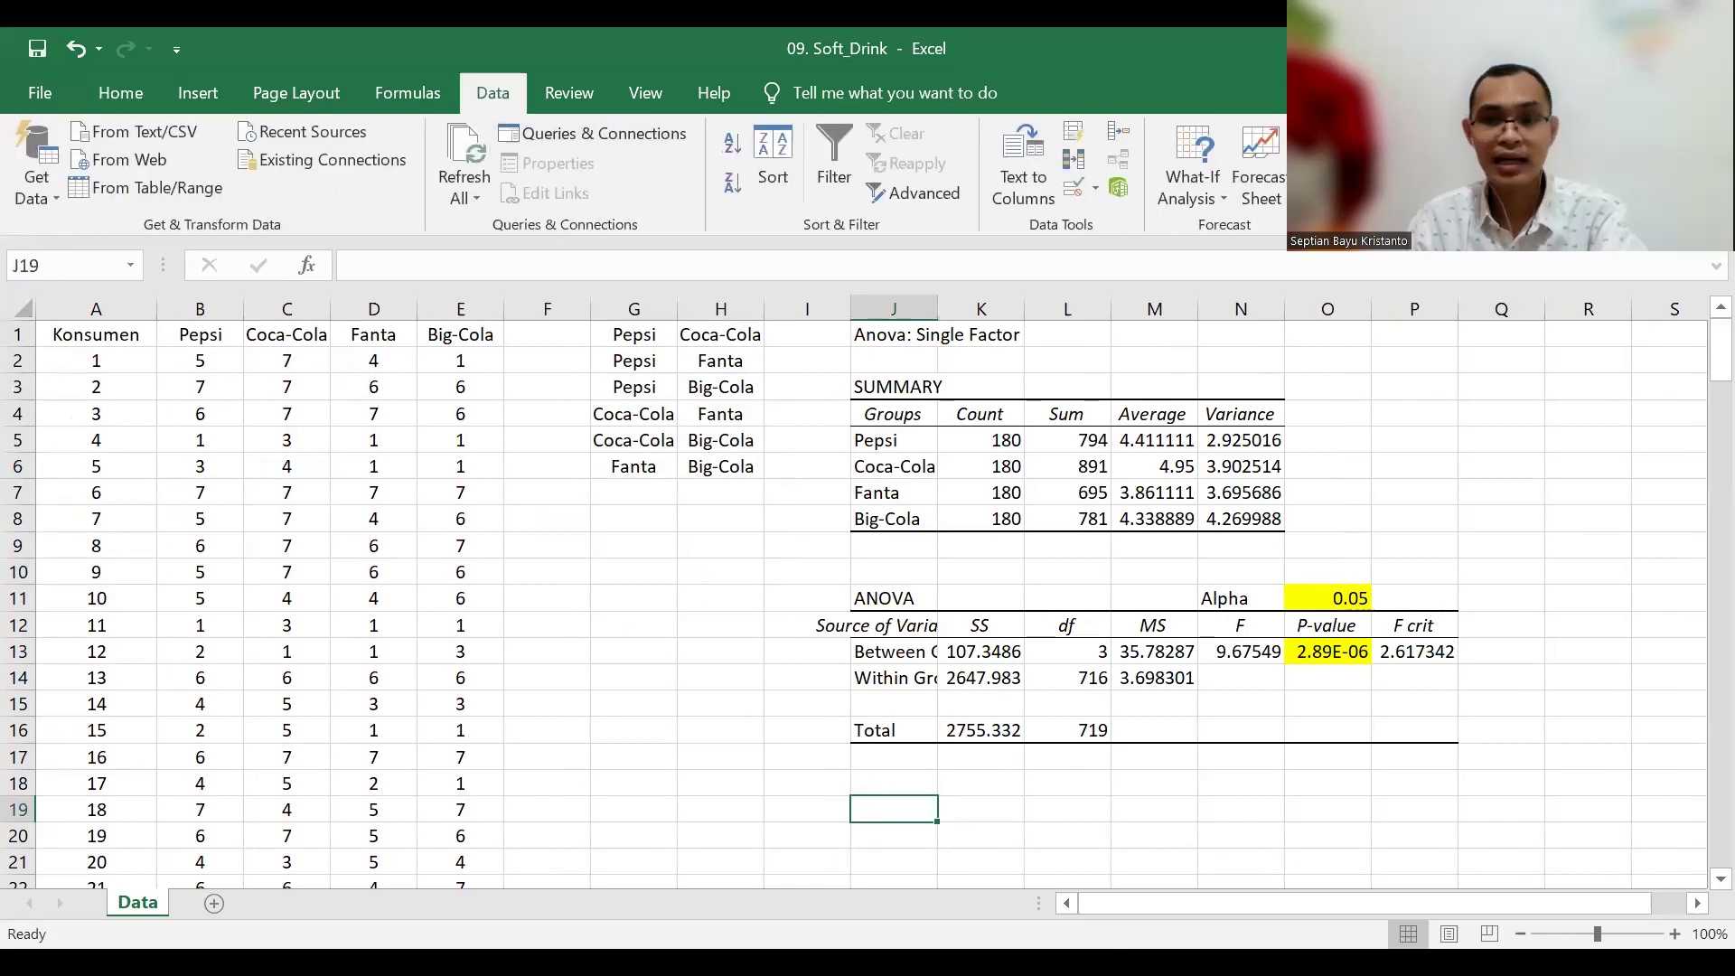
pyautogui.click(1324, 176)
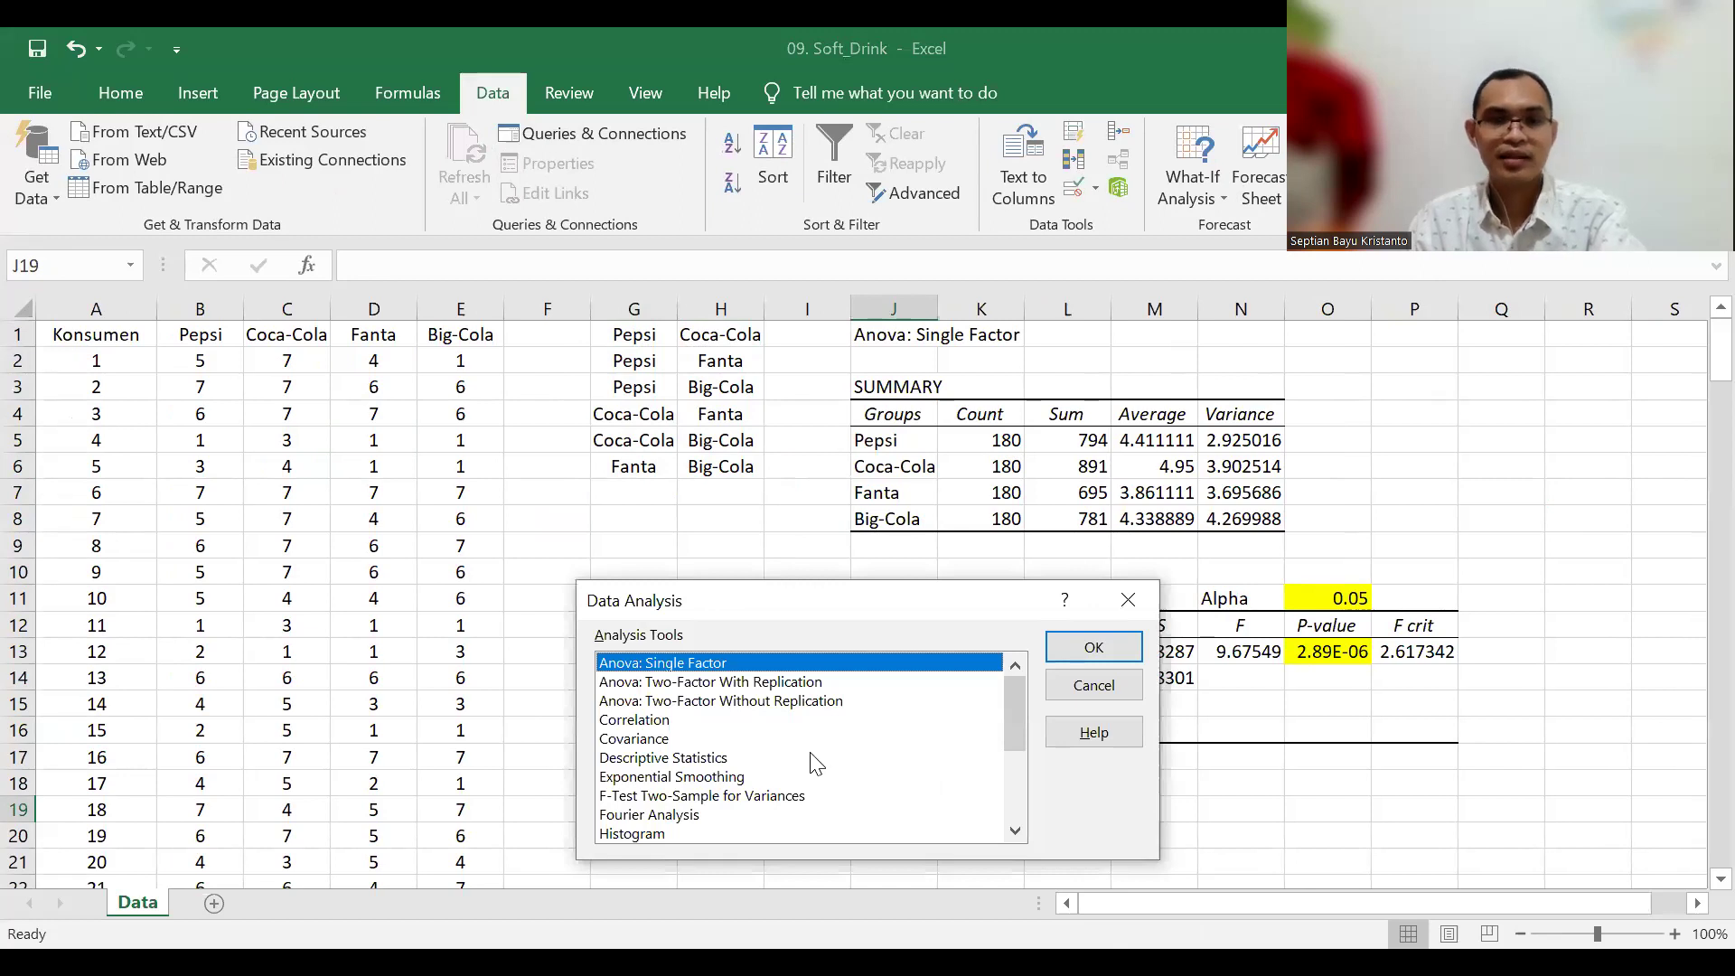
pyautogui.scroll(-1, 746, 799)
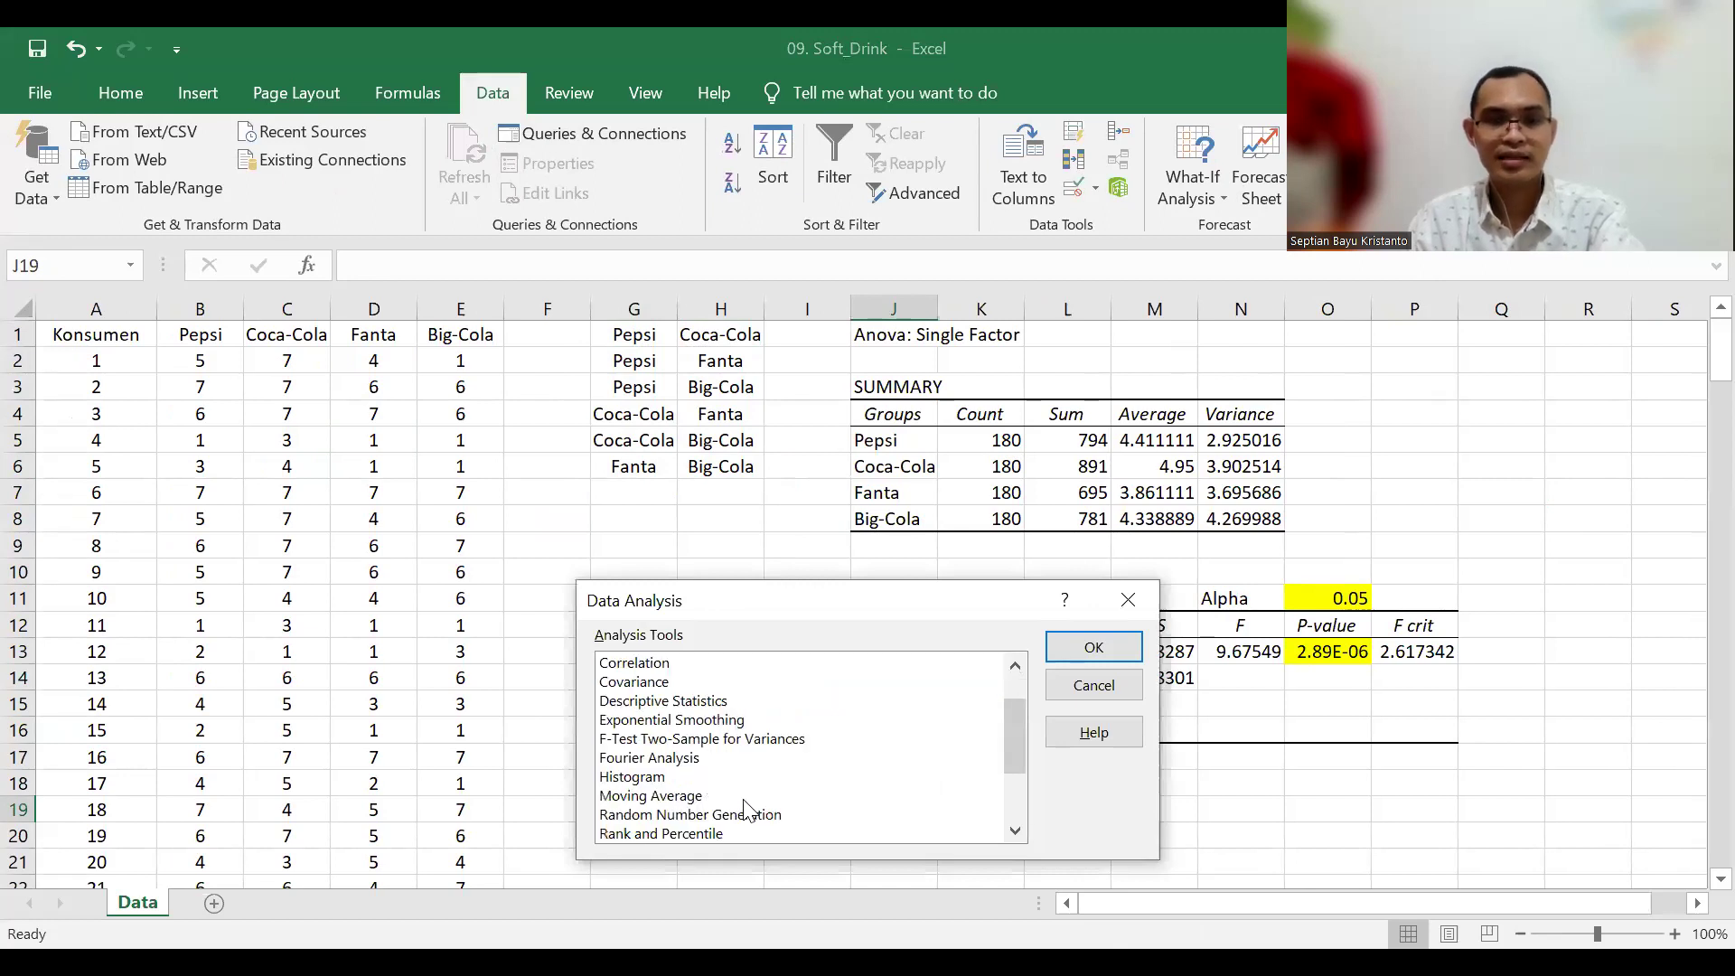
pyautogui.scroll(-2, 679, 781)
pyautogui.click(680, 779)
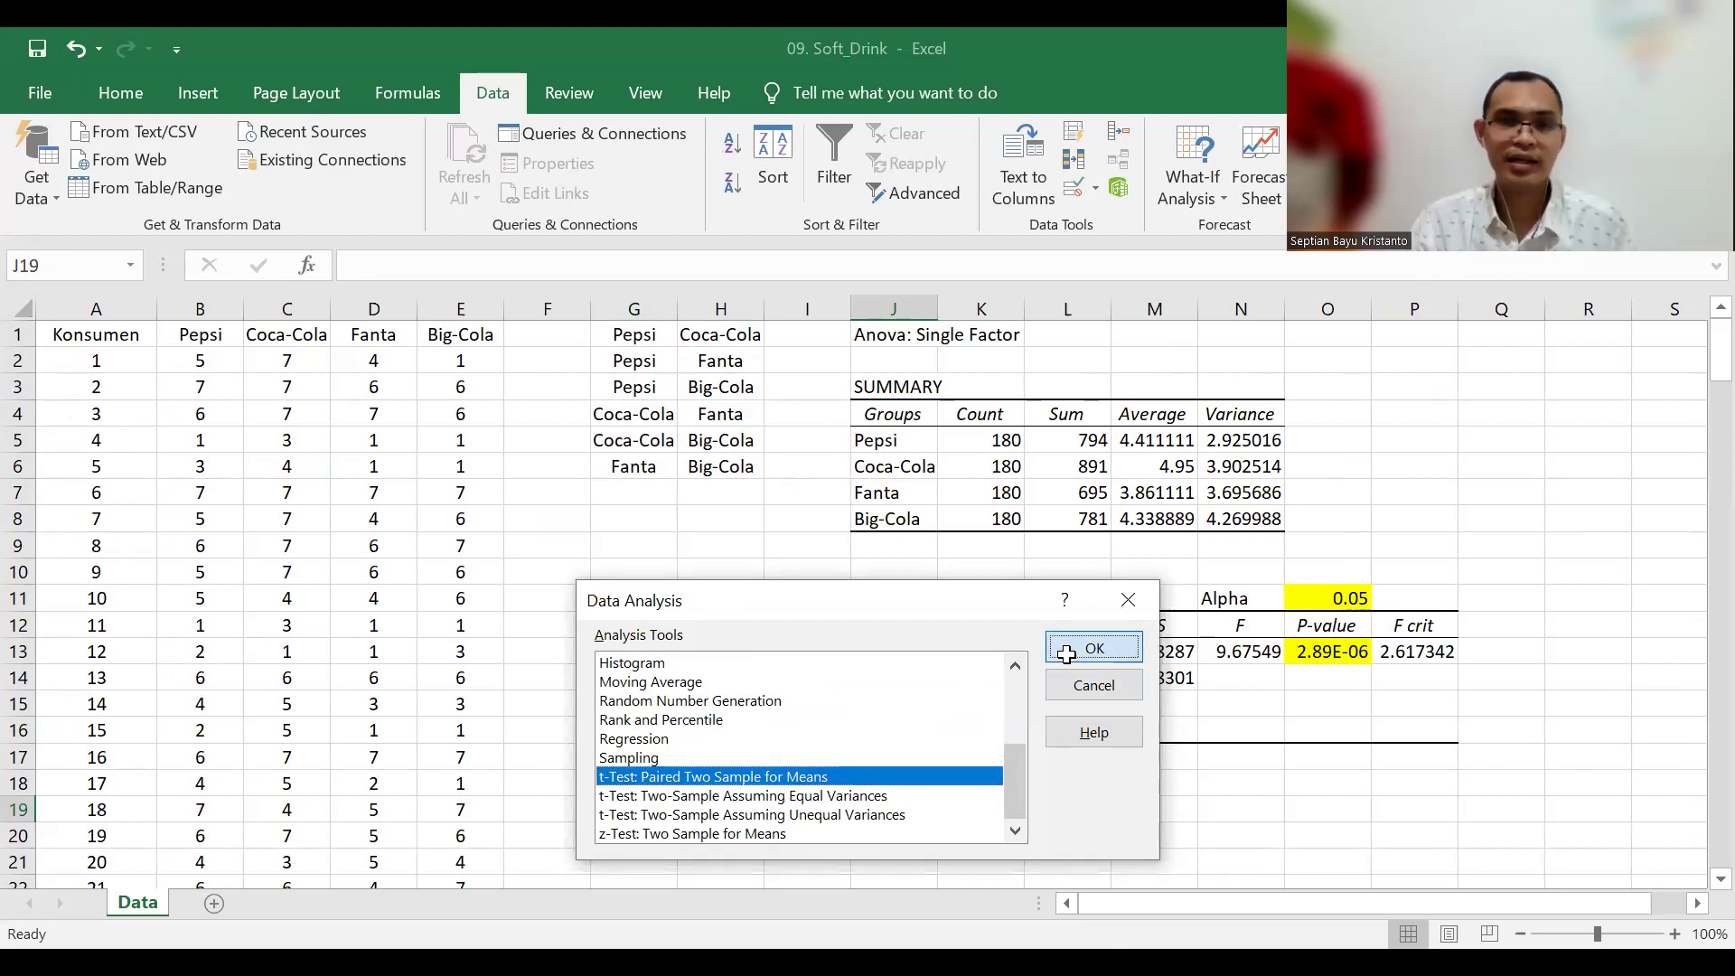
pyautogui.press('Return')
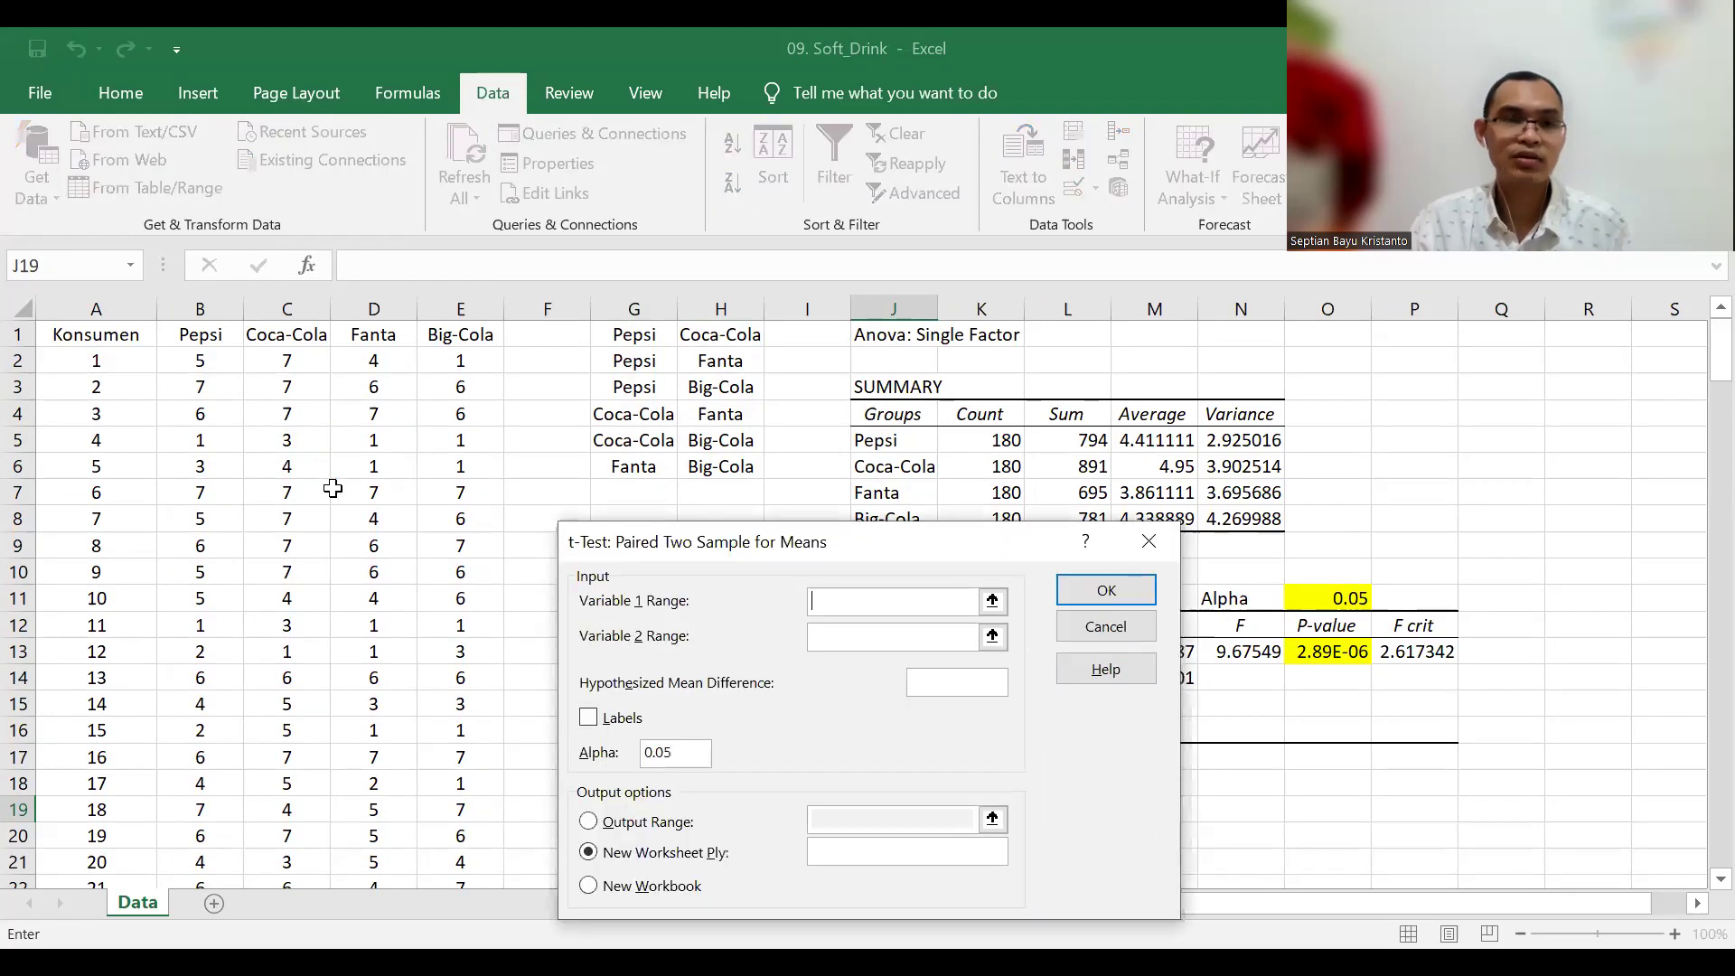
# Step: Set the Pepsi ratings B1:B181 as the Variable 1 range and the Coca-Cola ratings C1:C181 as the Variable 2 range
pyautogui.click(220, 336)
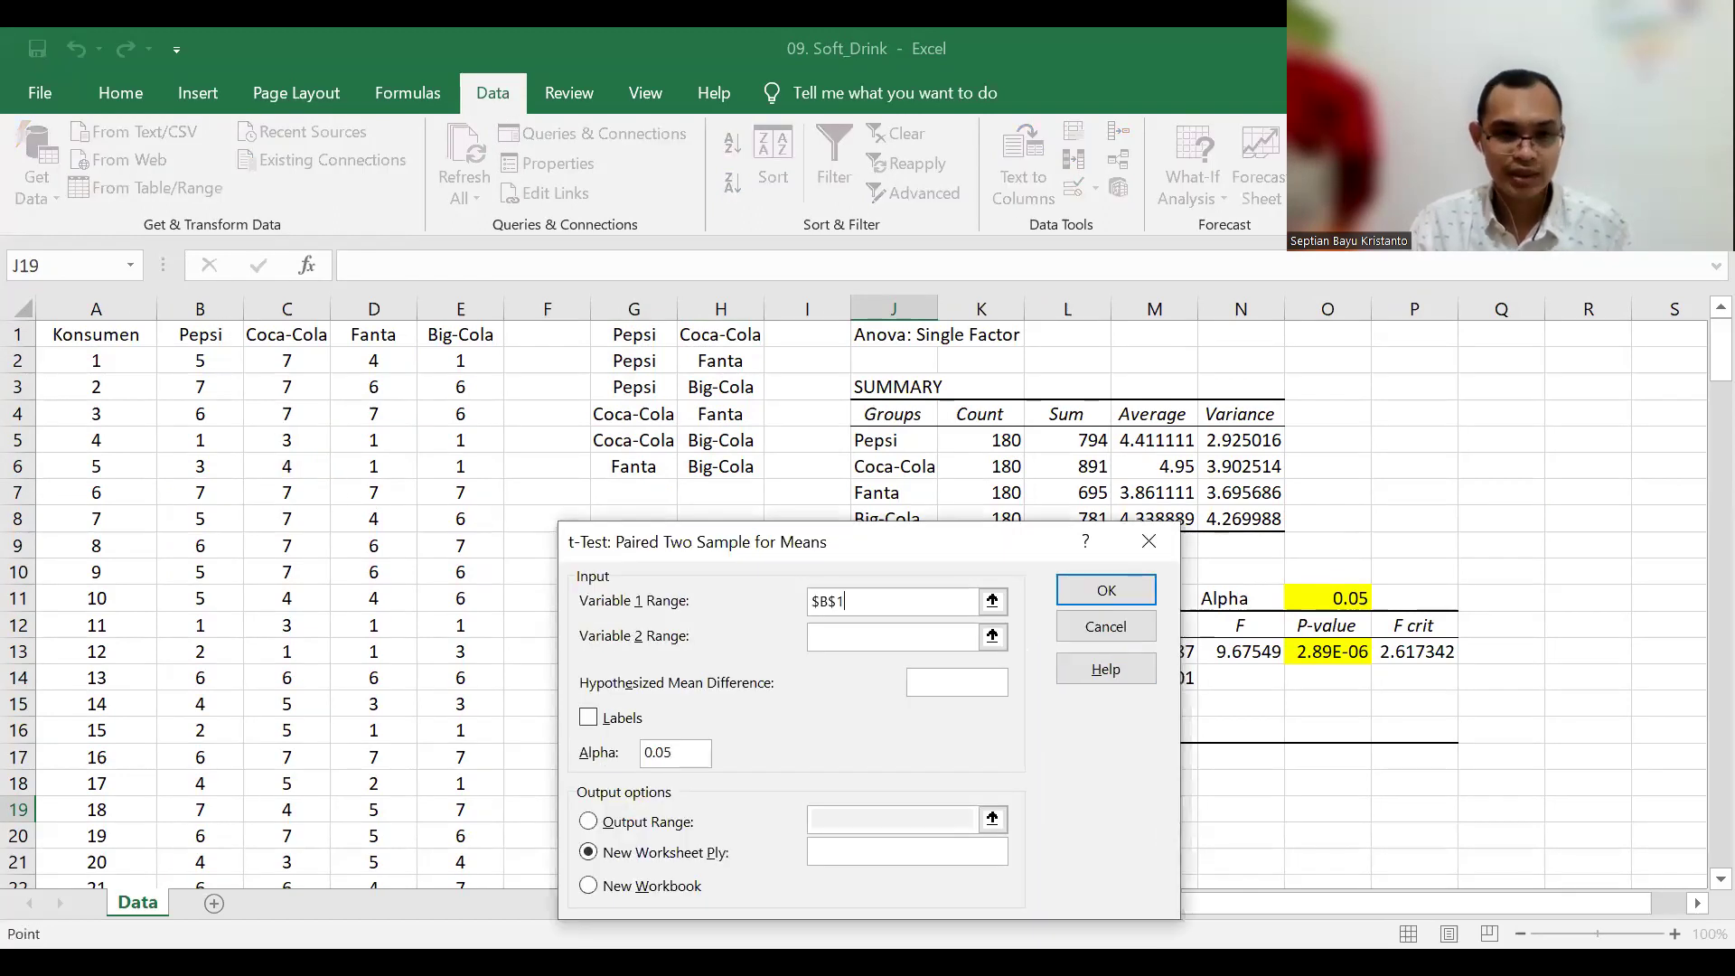
pyautogui.moveTo(220, 335); pyautogui.dragTo(227, 828)
pyautogui.click(840, 636)
pyautogui.scroll(1, 405, 489)
pyautogui.scroll(20, 405, 489)
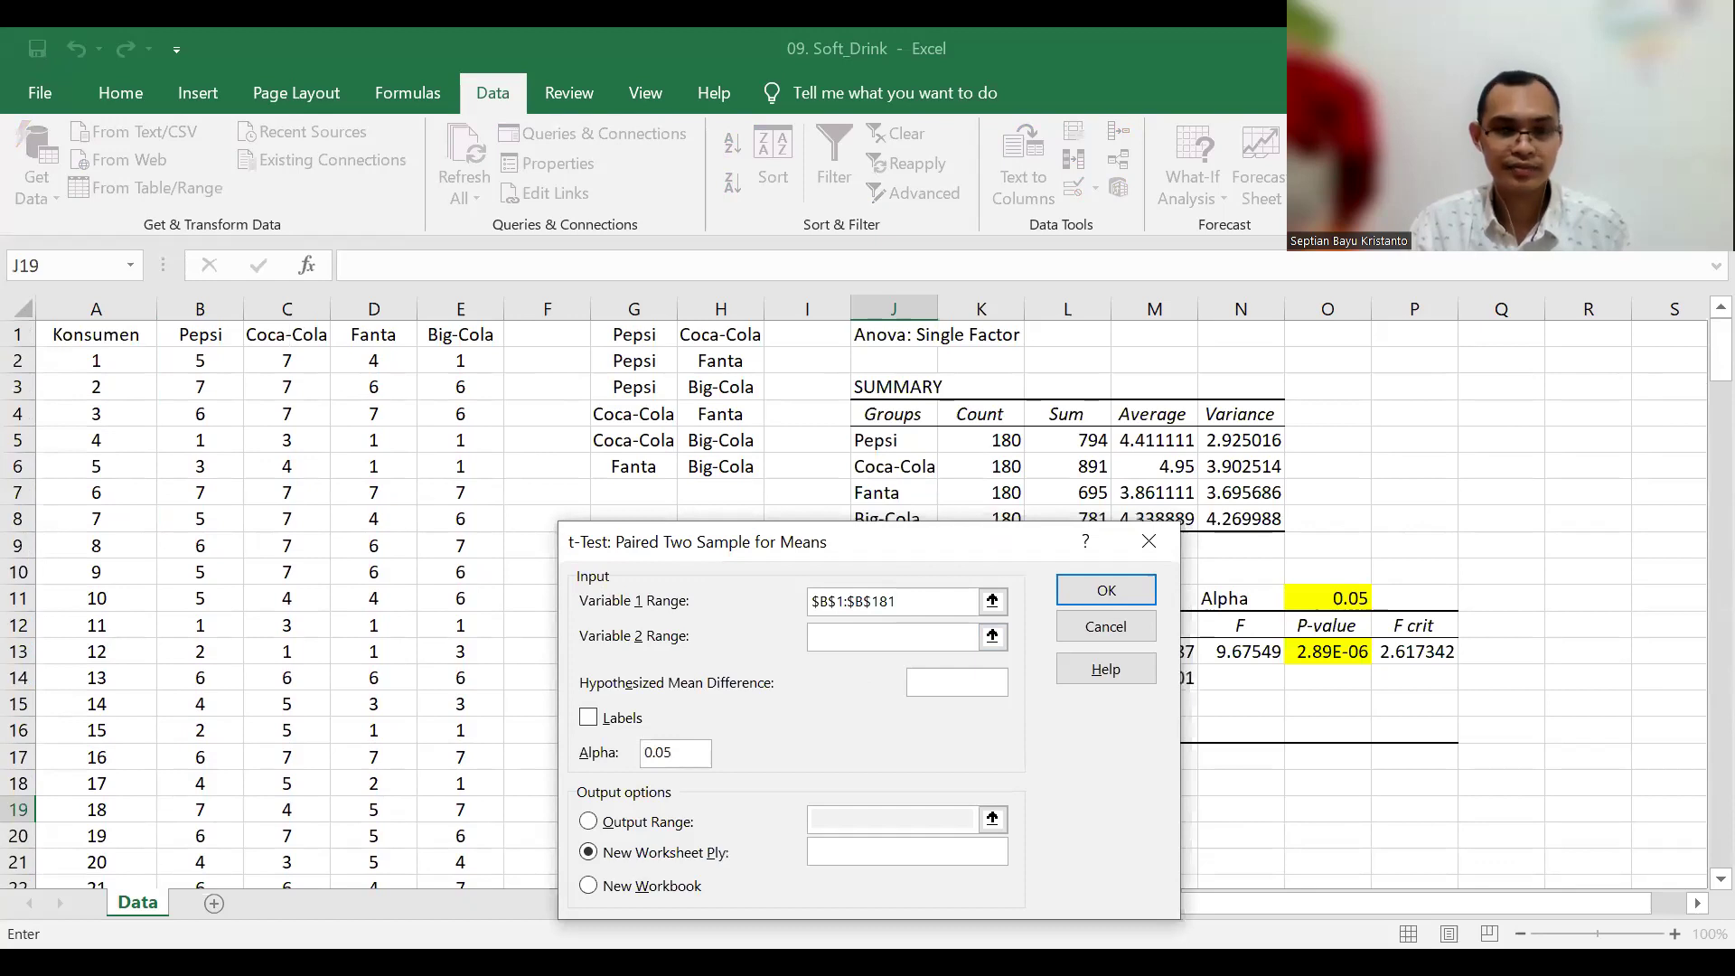
pyautogui.moveTo(287, 335); pyautogui.dragTo(313, 838)
# Step: Mark the ranges as including labels and set the hypothesized mean difference to 0
pyautogui.click(589, 717)
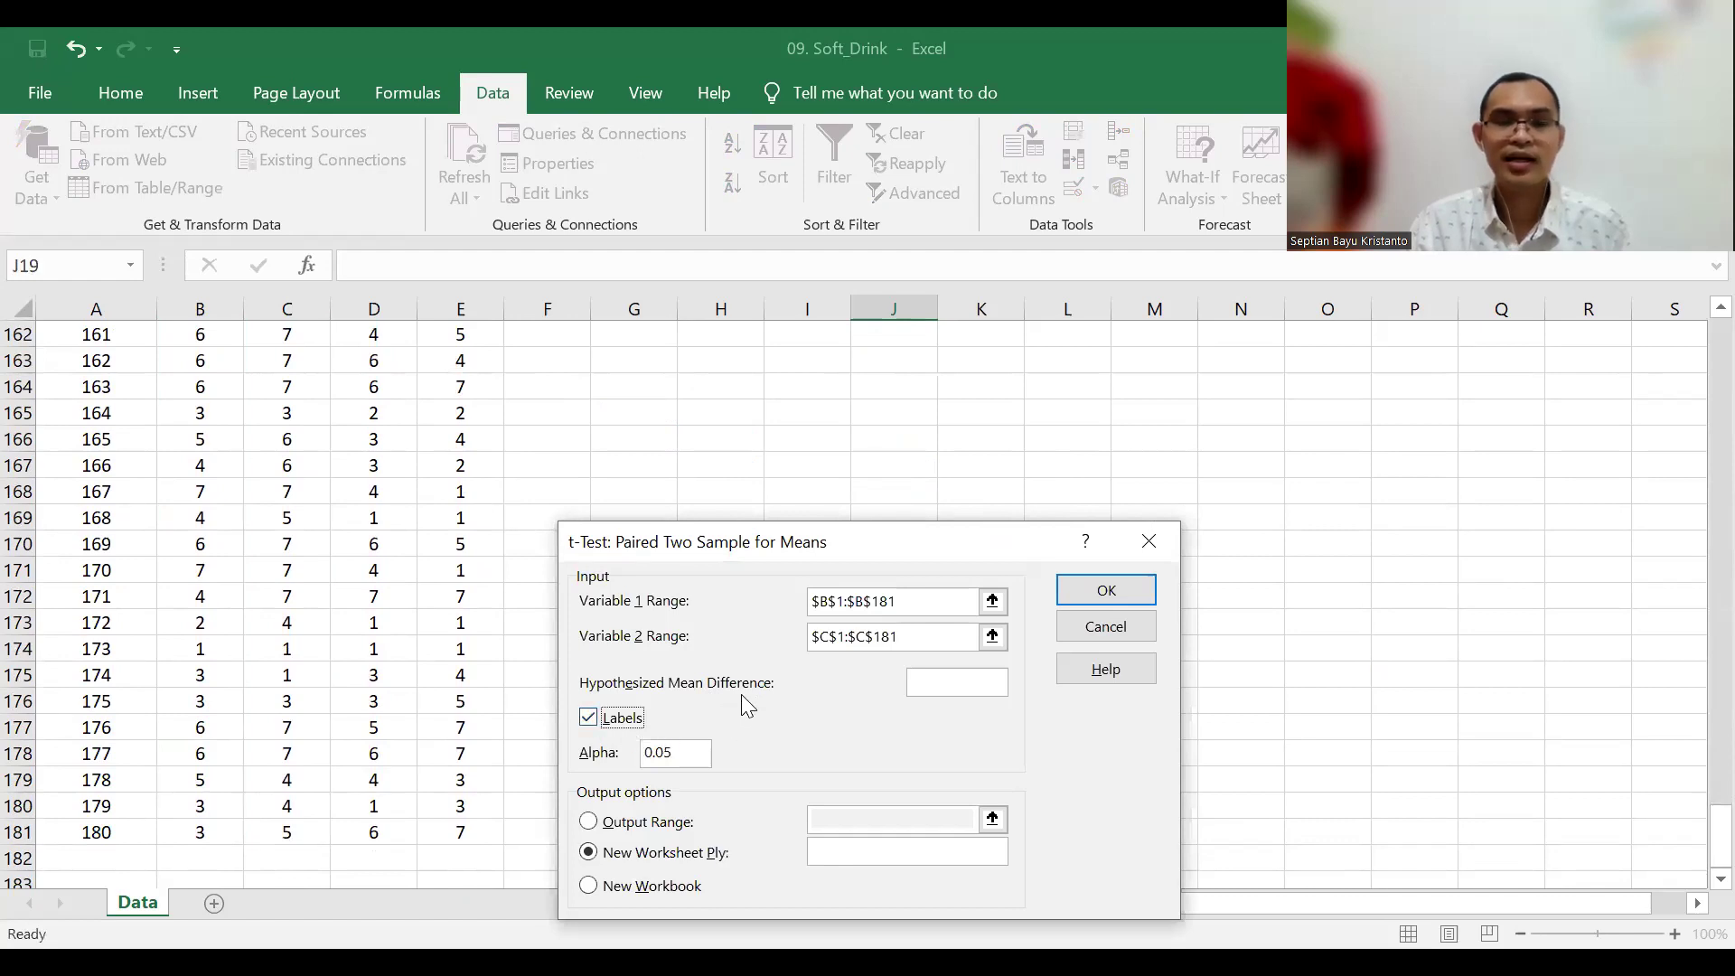
pyautogui.click(955, 682)
pyautogui.write('0')
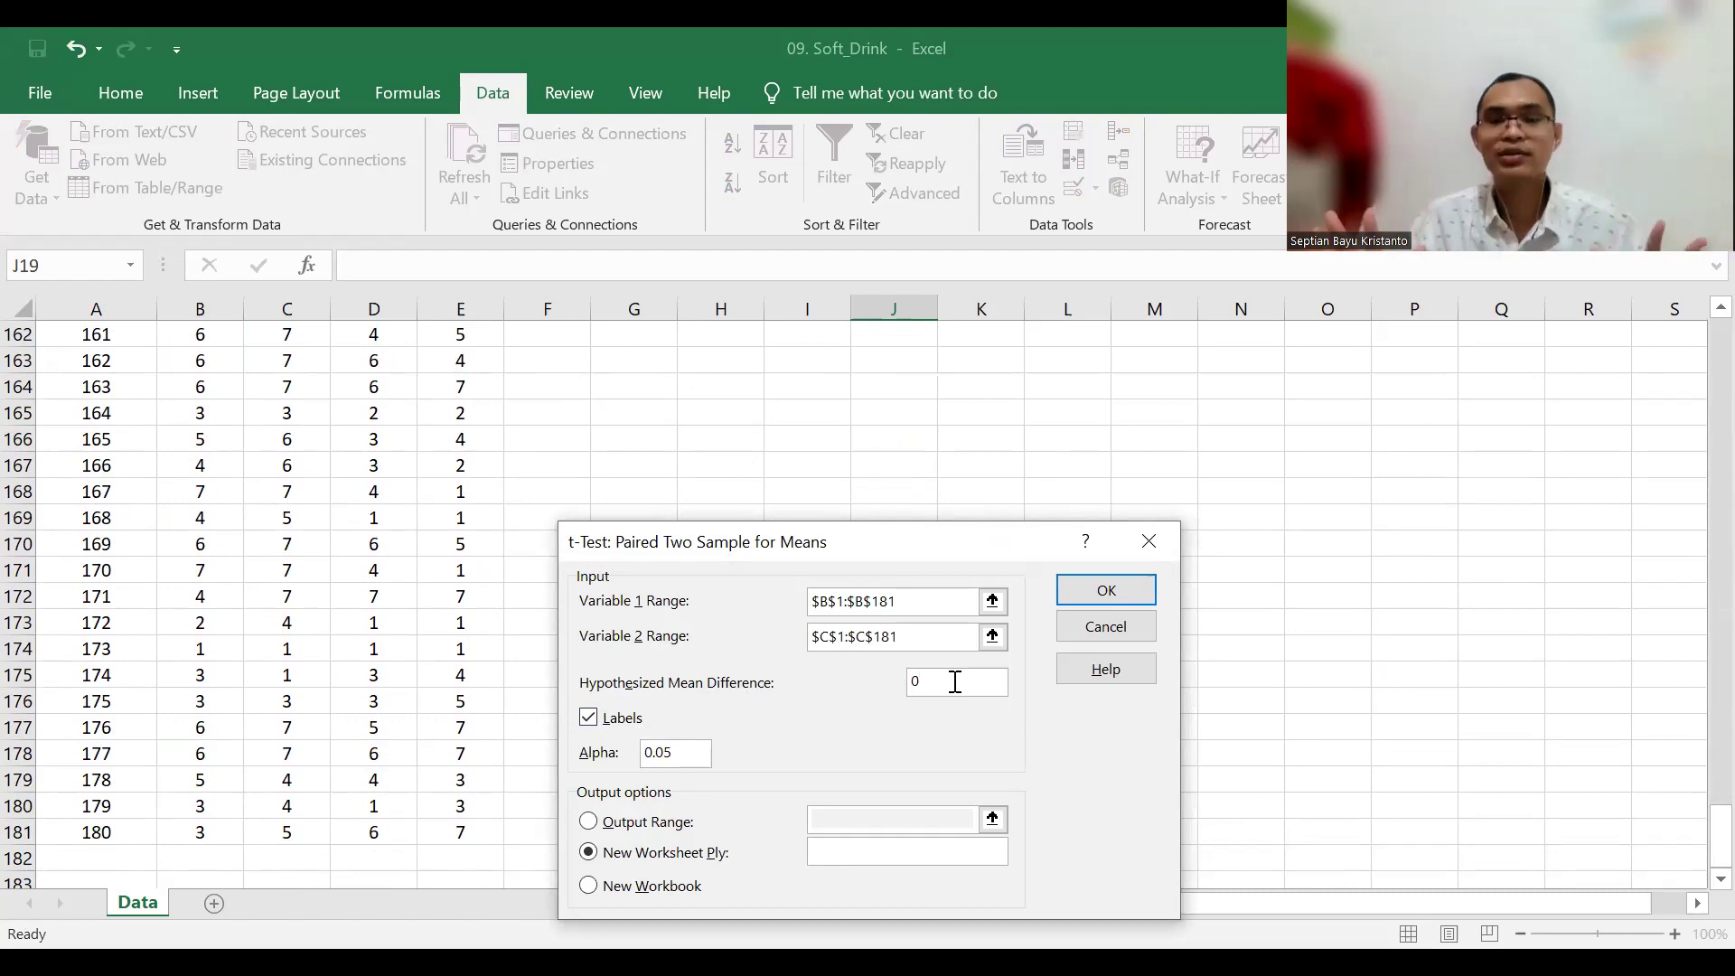
# Step: Direct the t-test output to cell G18 on the current sheet and run the analysis
pyautogui.click(655, 819)
pyautogui.scroll(19, 739, 422)
pyautogui.scroll(20, 739, 422)
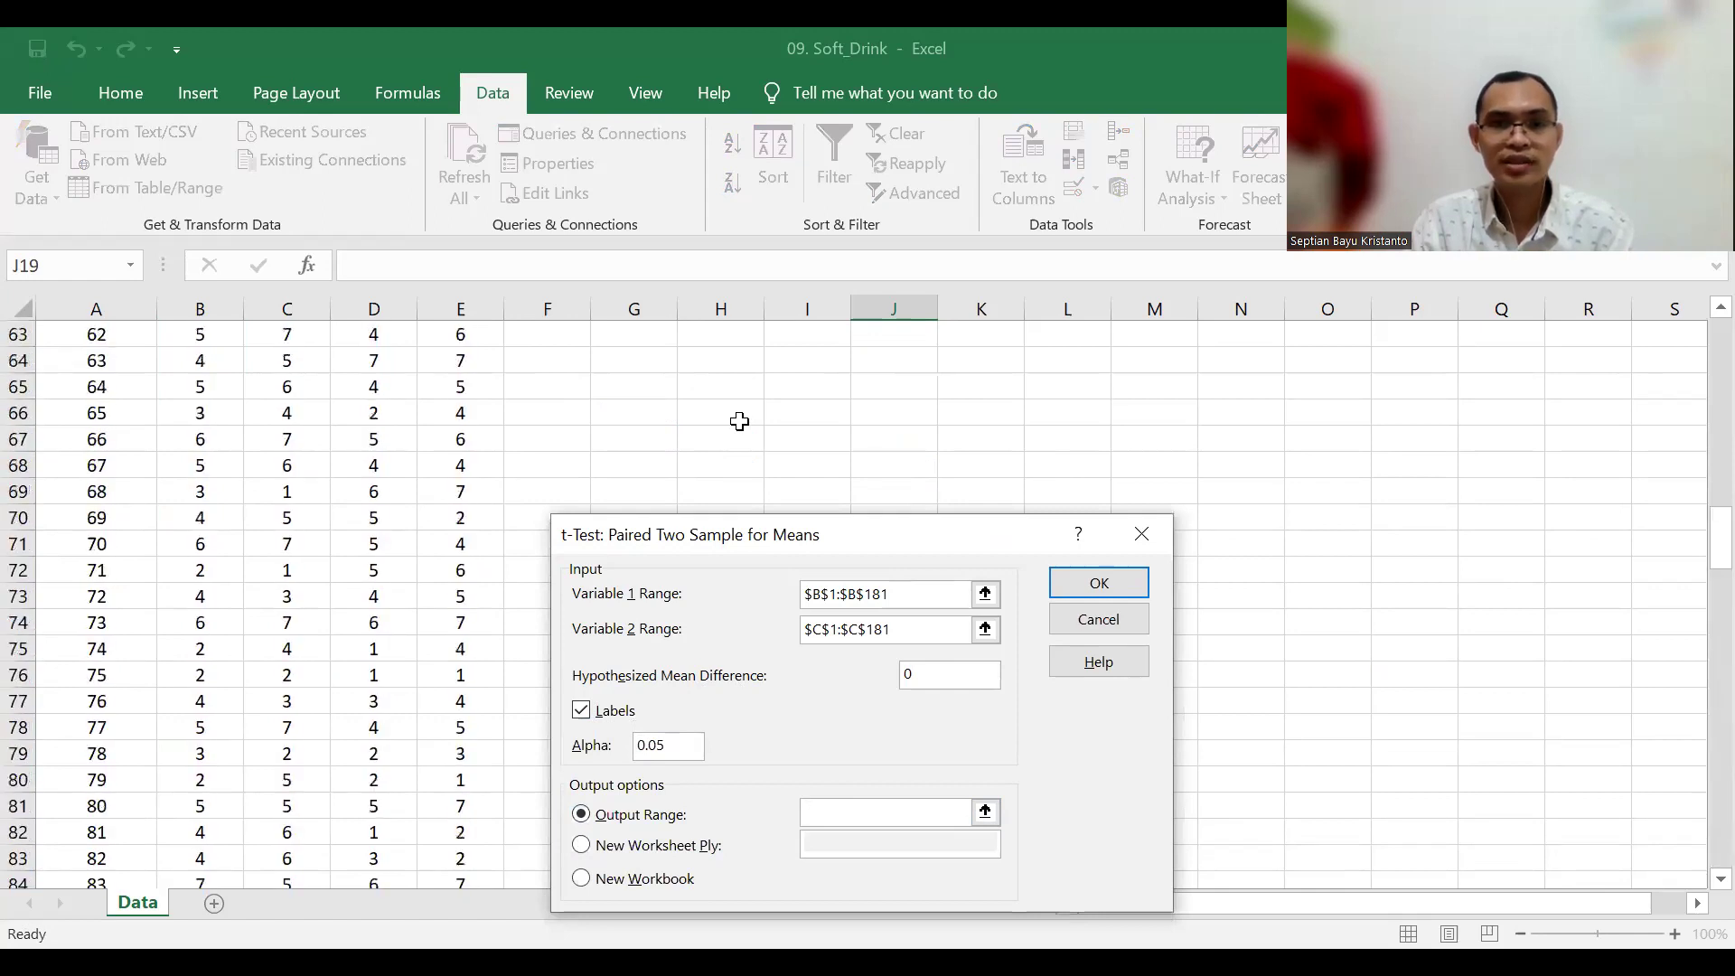
pyautogui.scroll(-2, 740, 425)
pyautogui.scroll(-2, 741, 424)
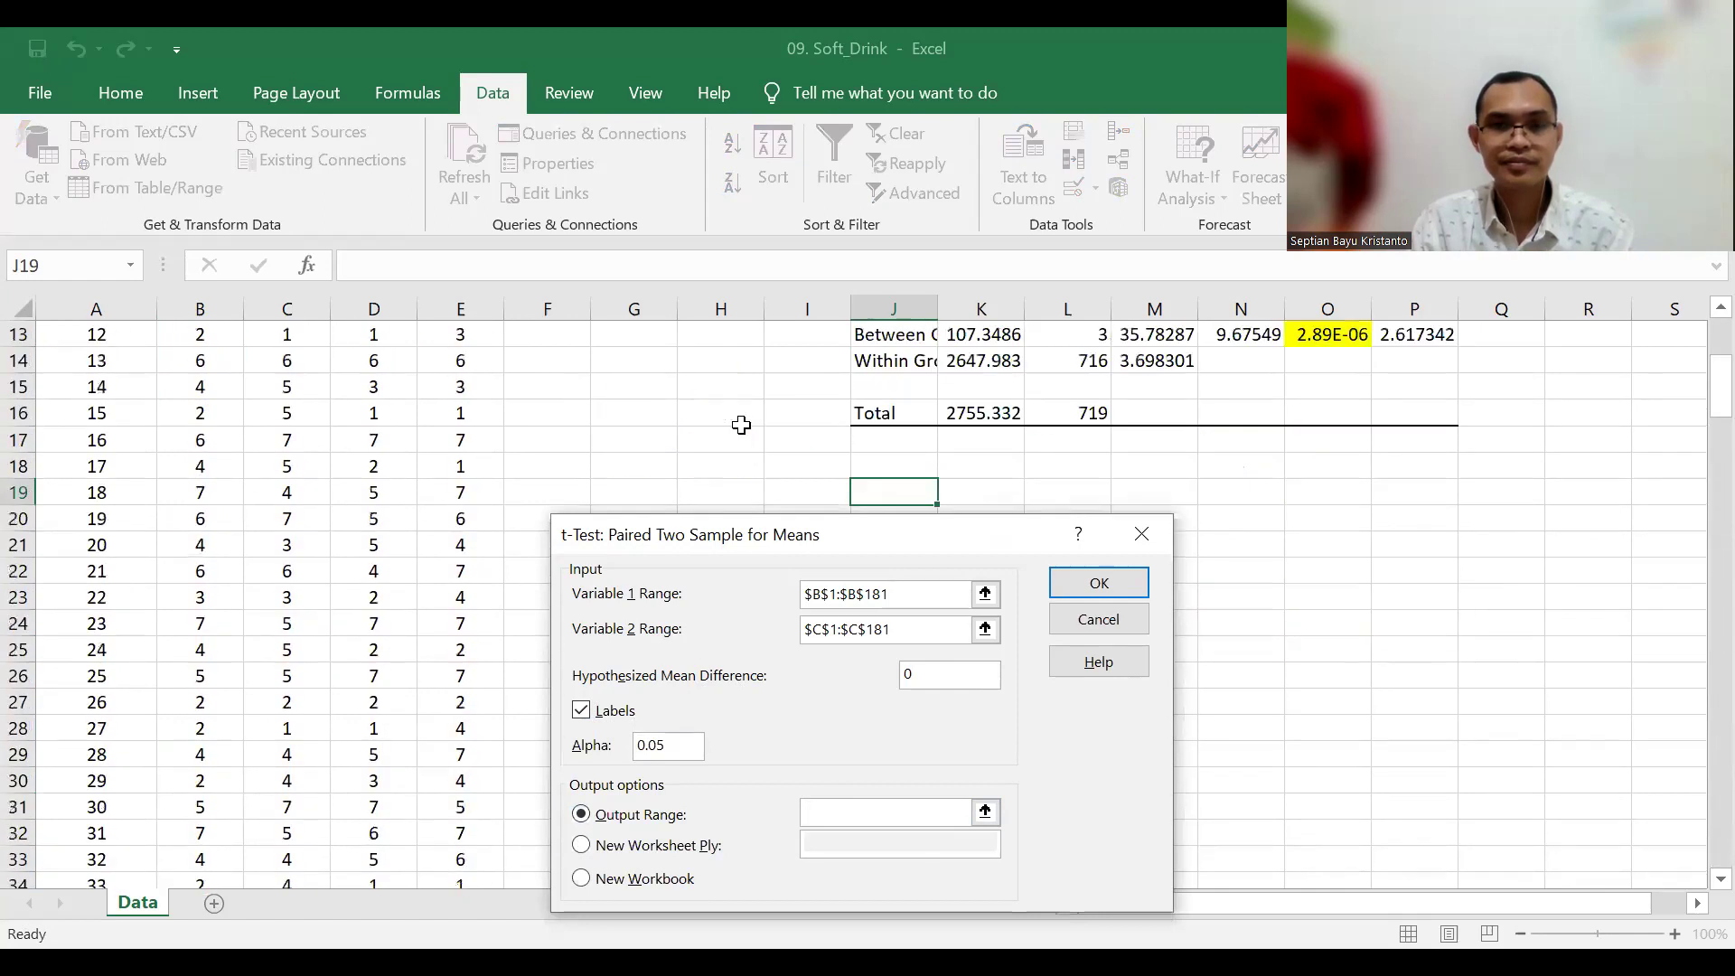
pyautogui.click(638, 464)
pyautogui.click(1093, 578)
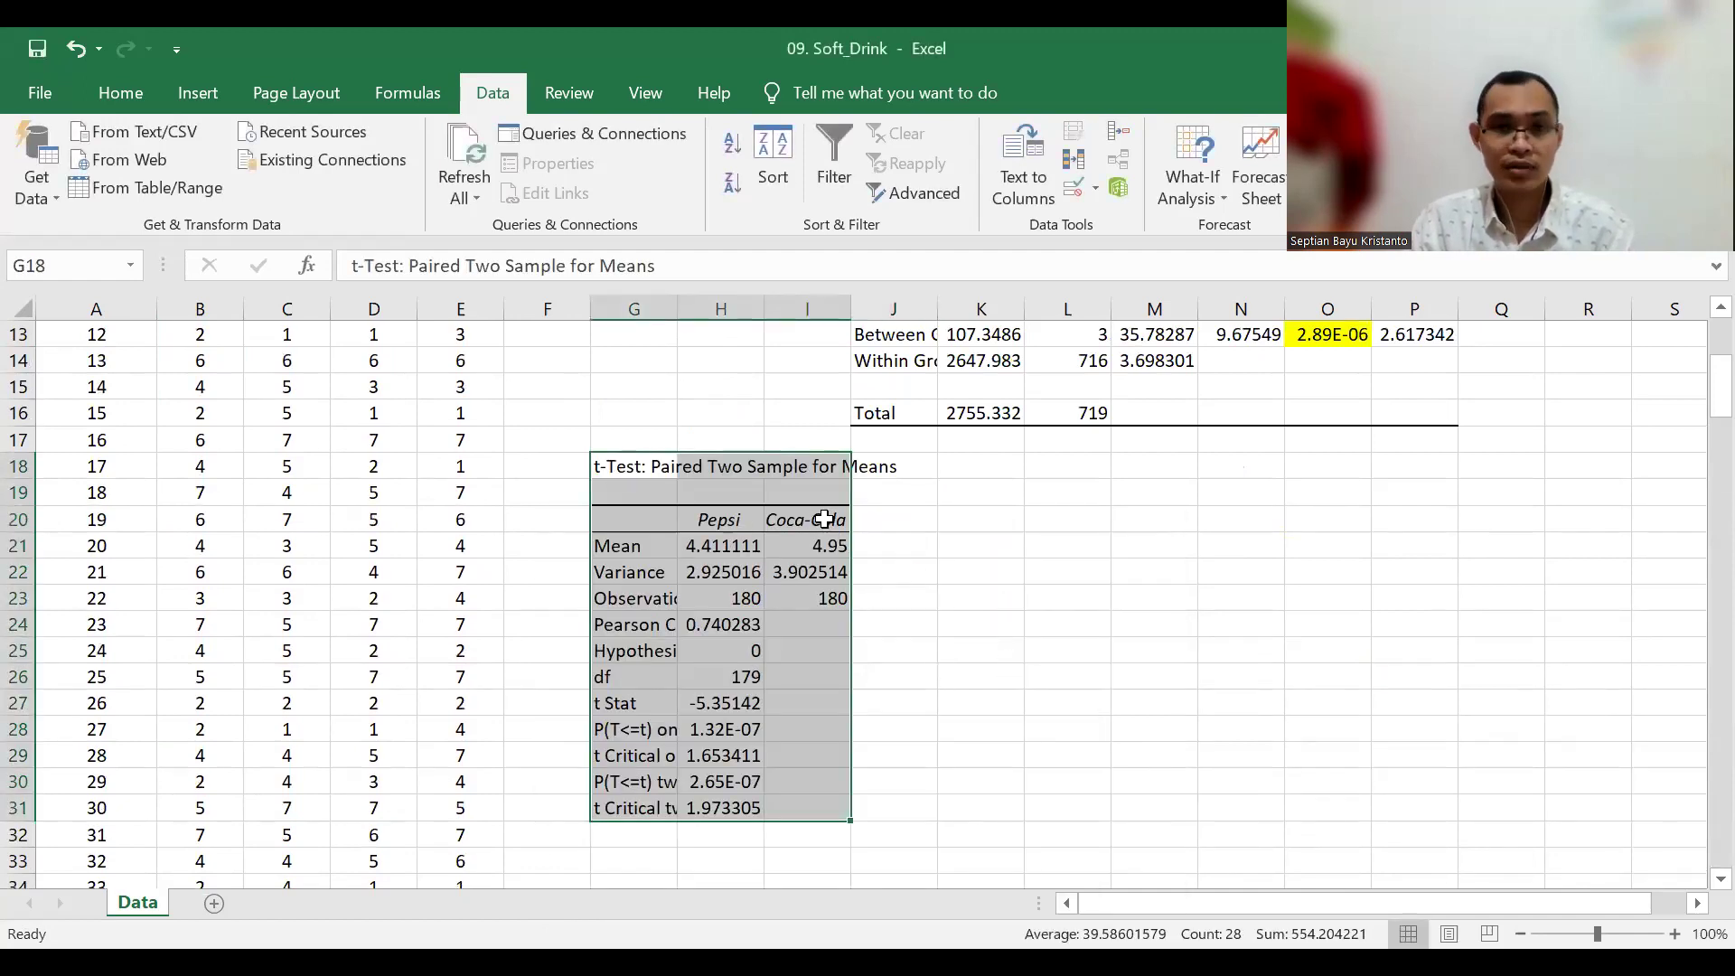
# Step: Copy the one-tail P value from H28 into the adjacent cell I28
pyautogui.click(732, 729)
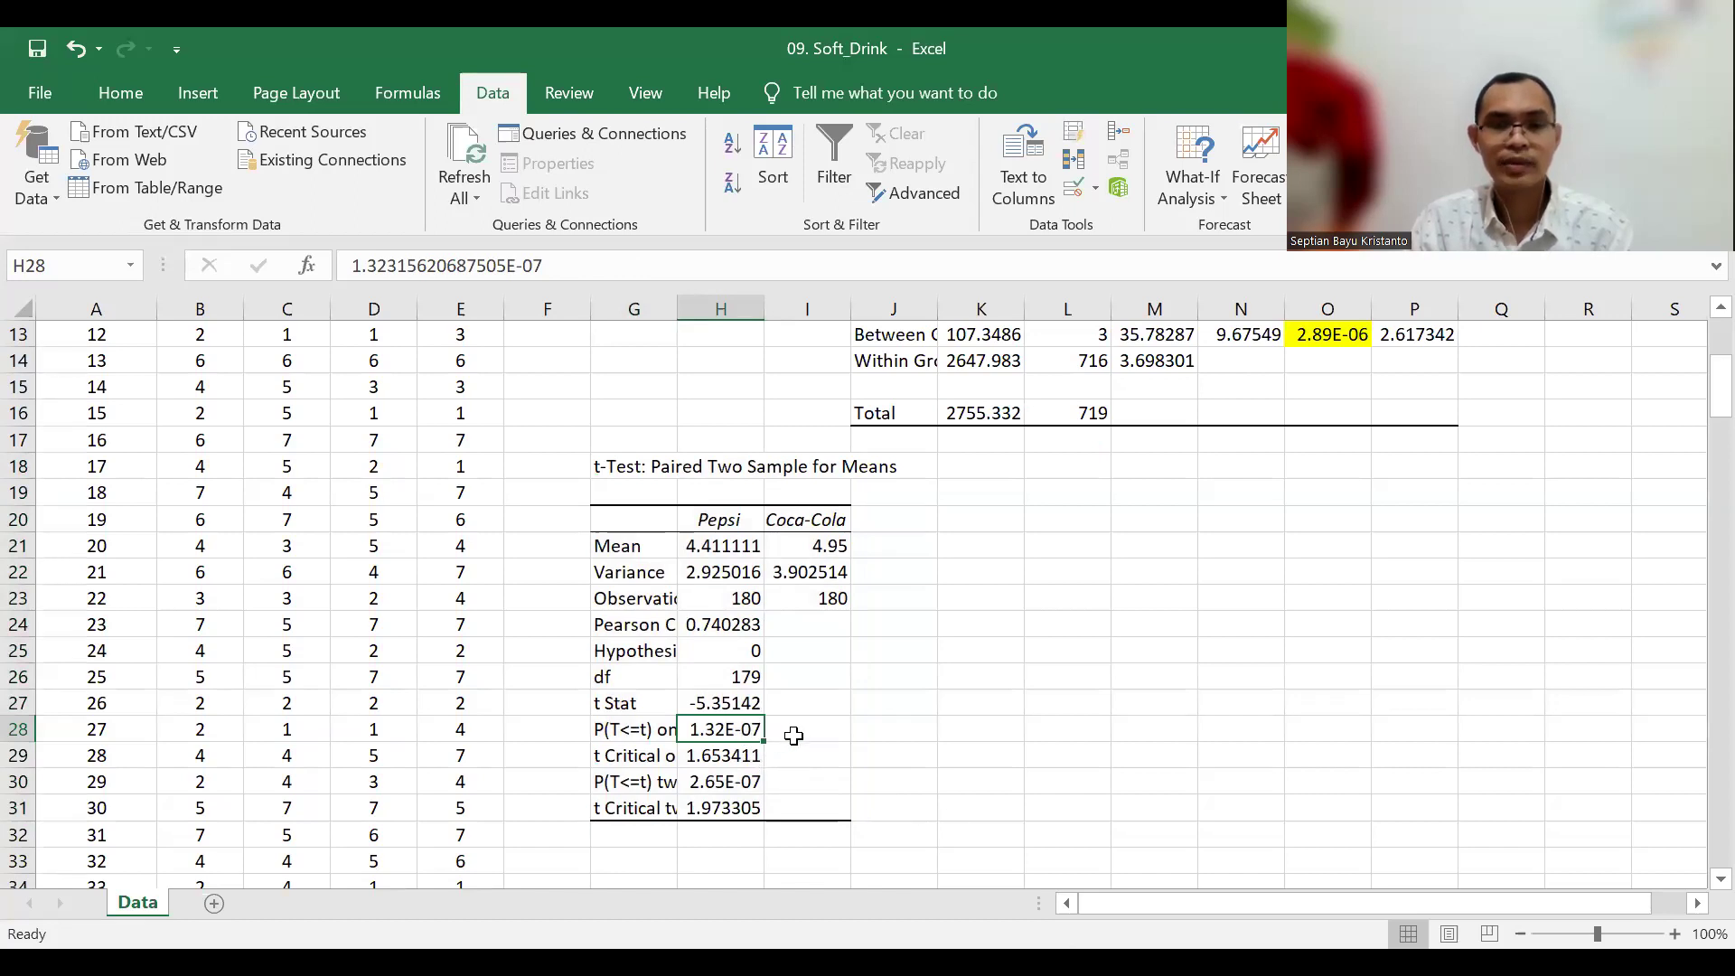
pyautogui.click(824, 729)
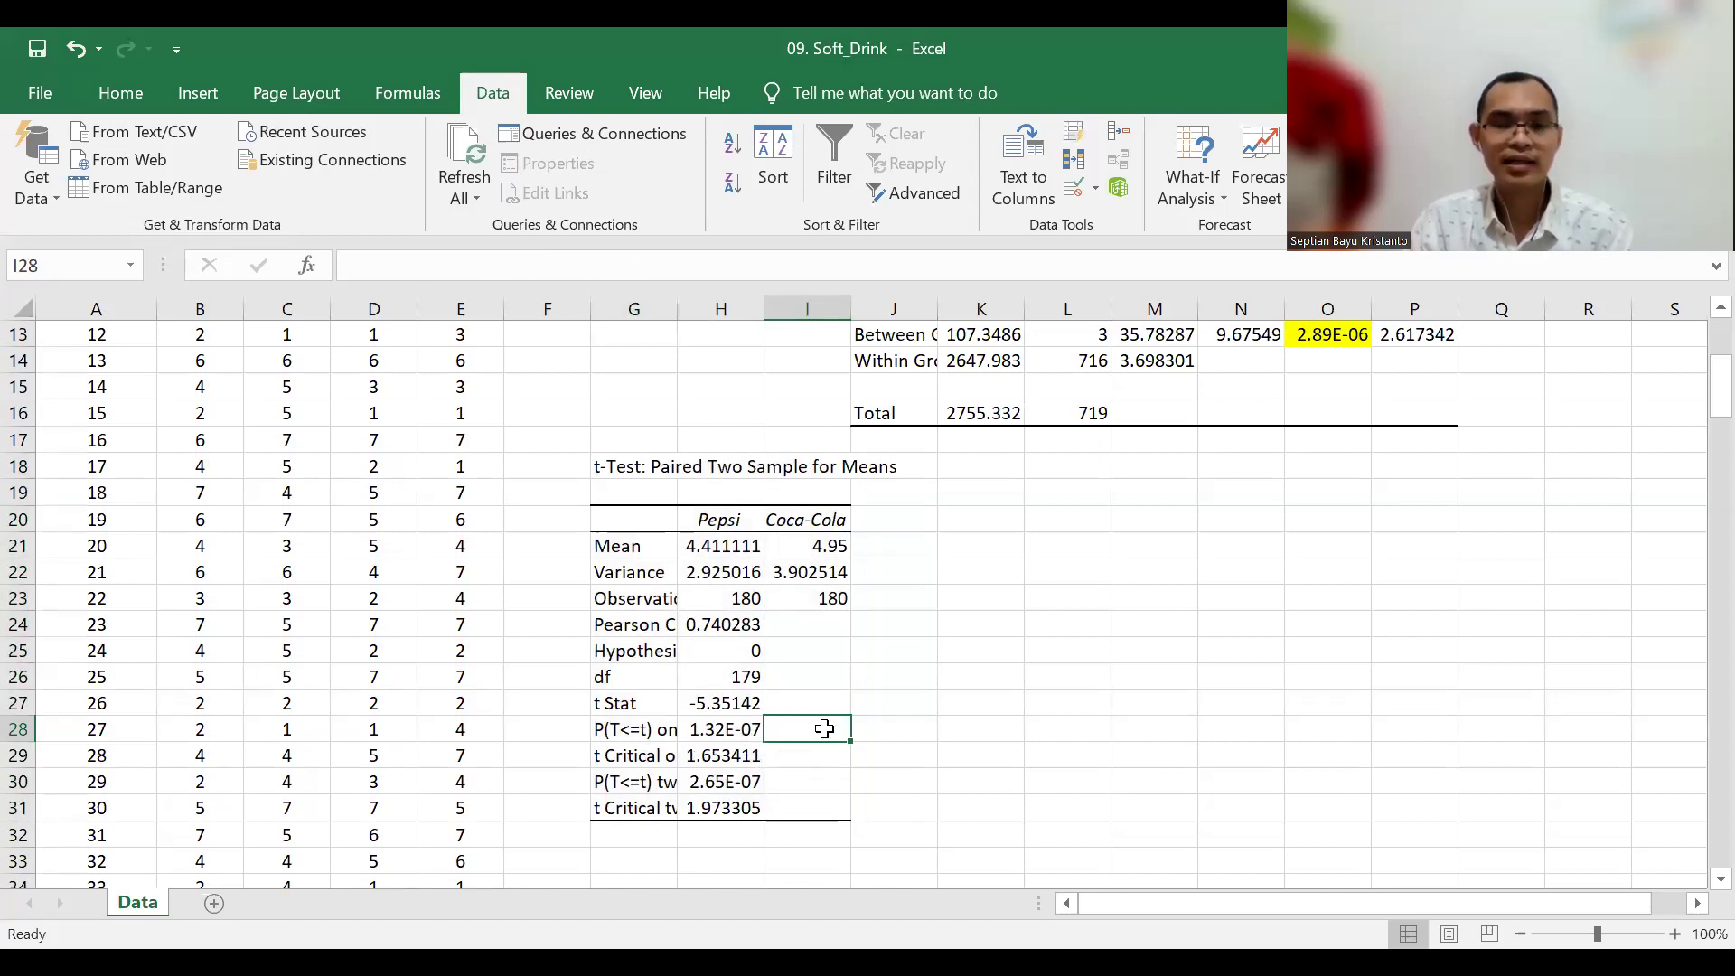
pyautogui.click(754, 733)
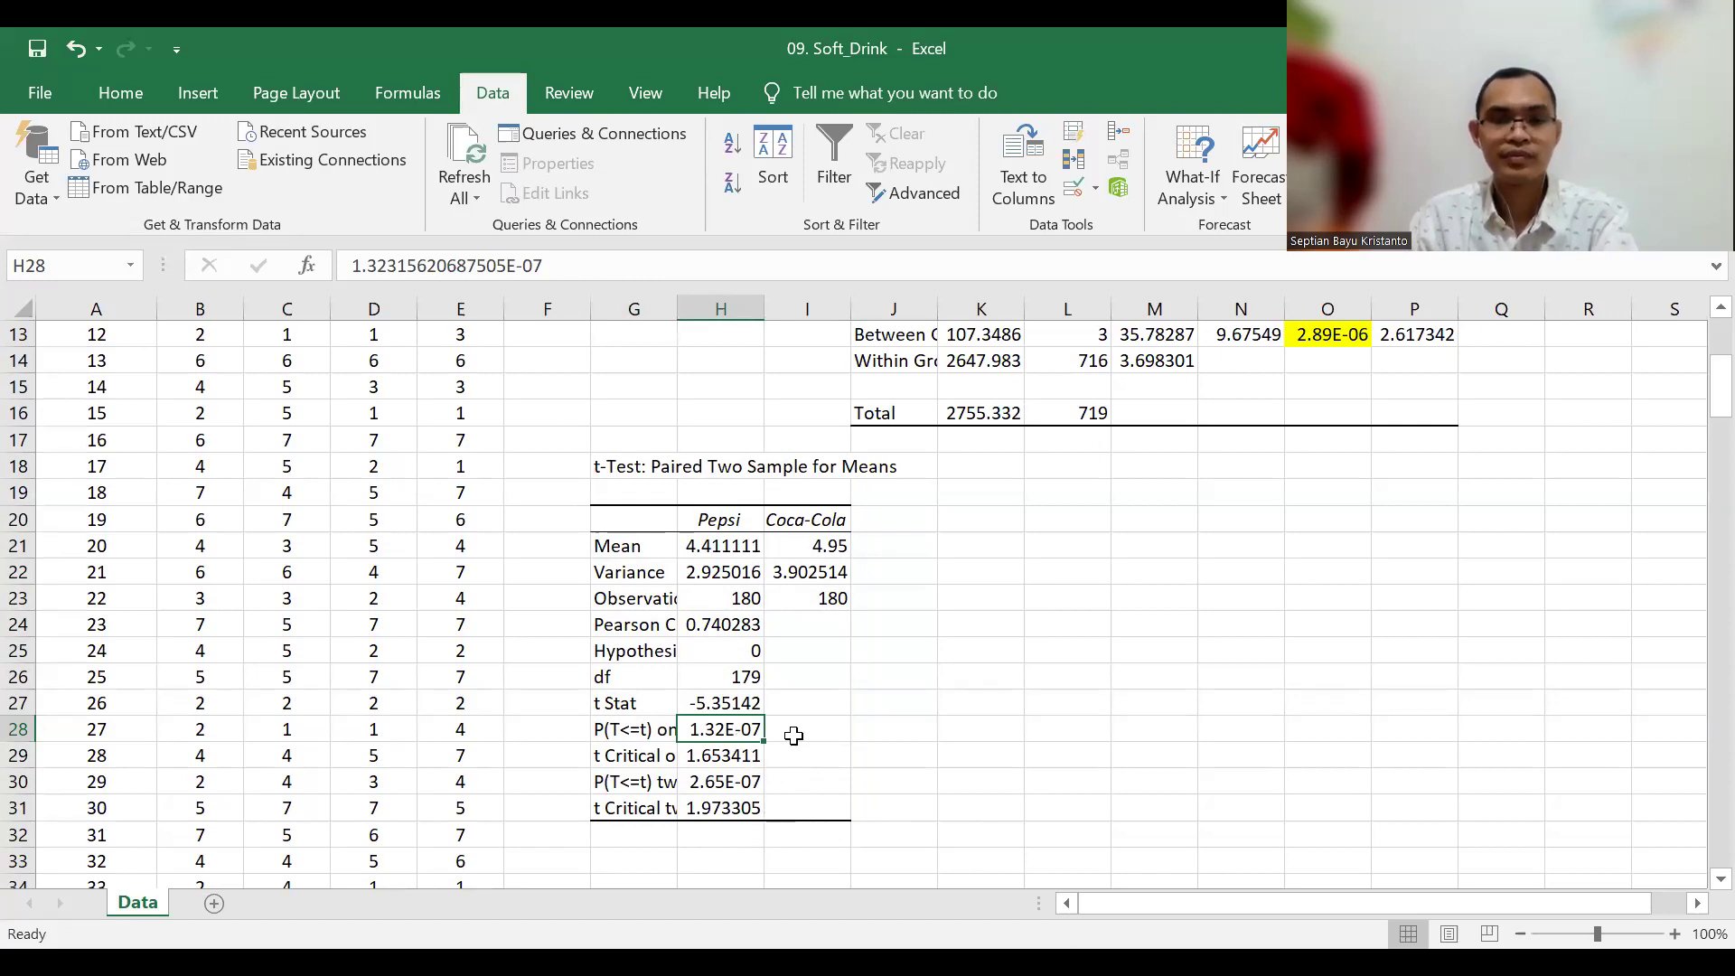
pyautogui.hotkey('ctrl', 'c')
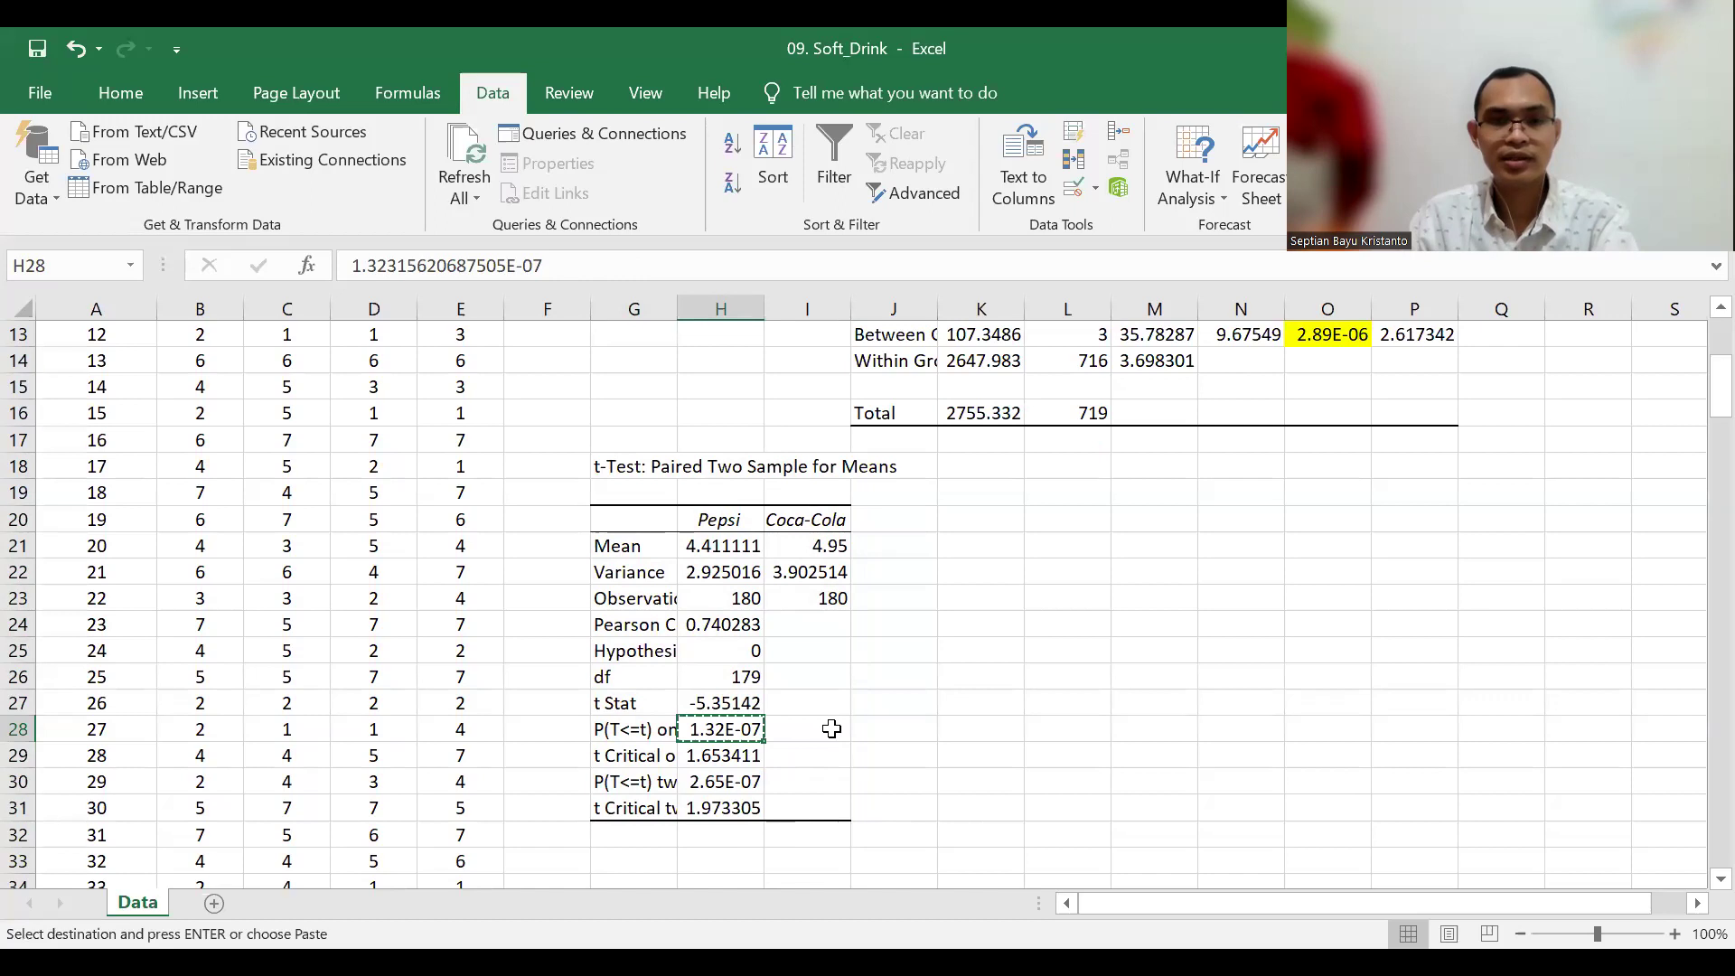
pyautogui.click(835, 732)
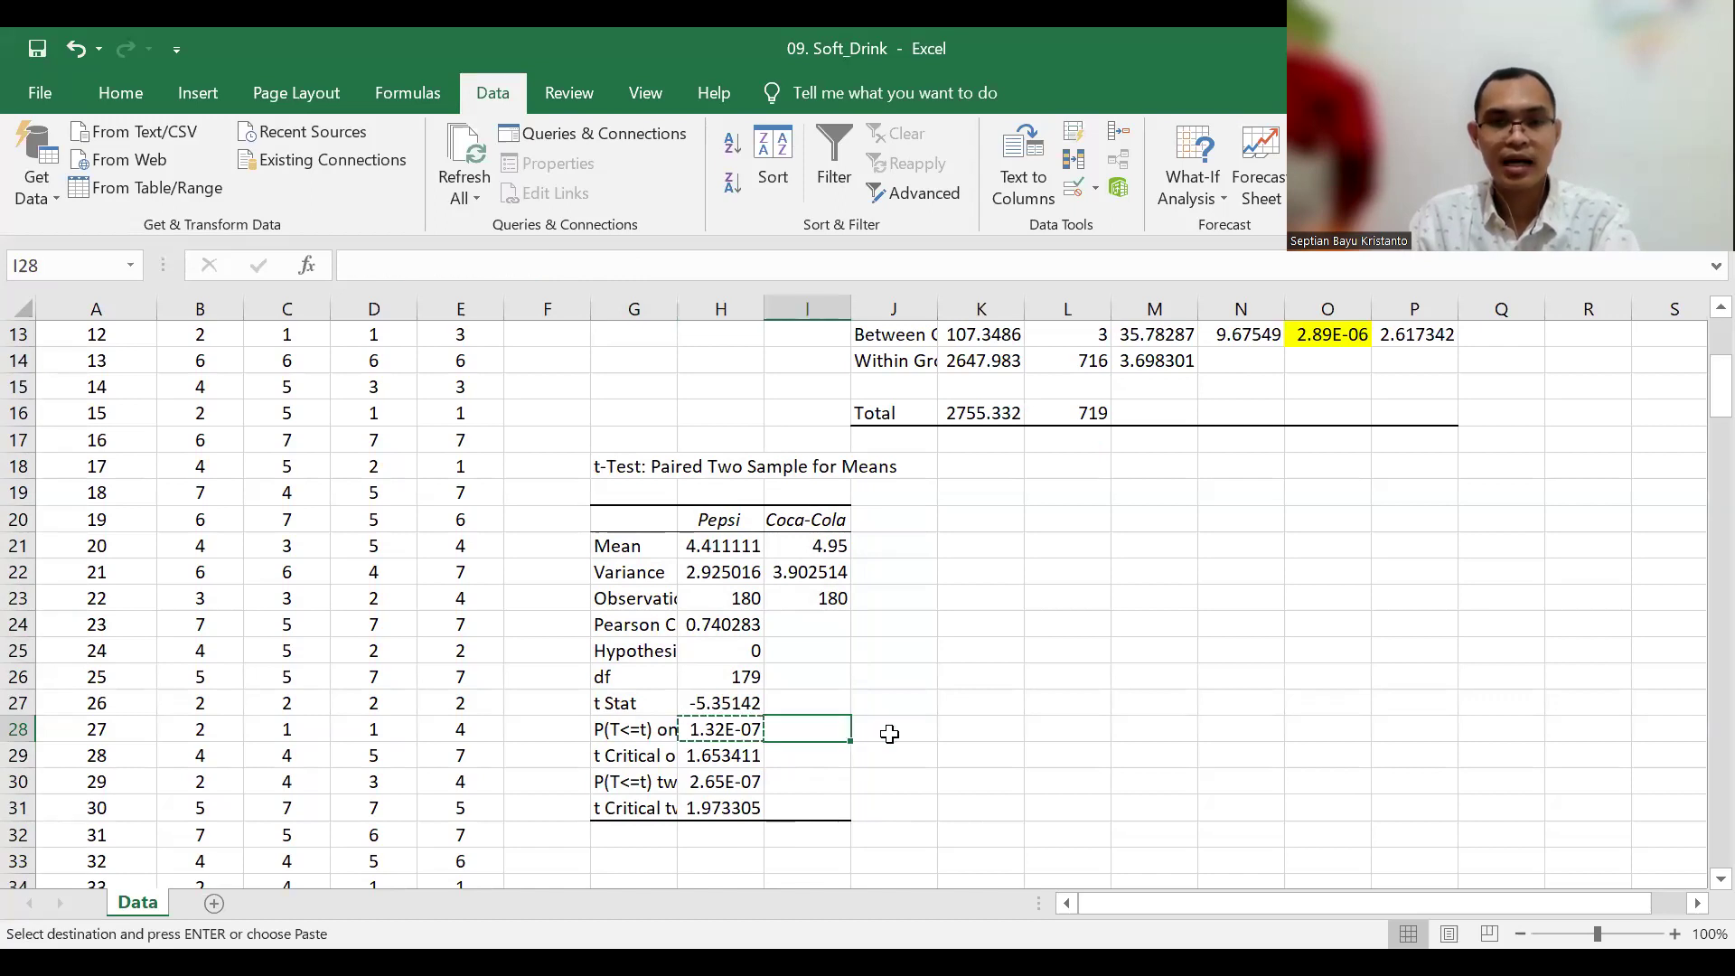
pyautogui.hotkey('ctrl', 'v')
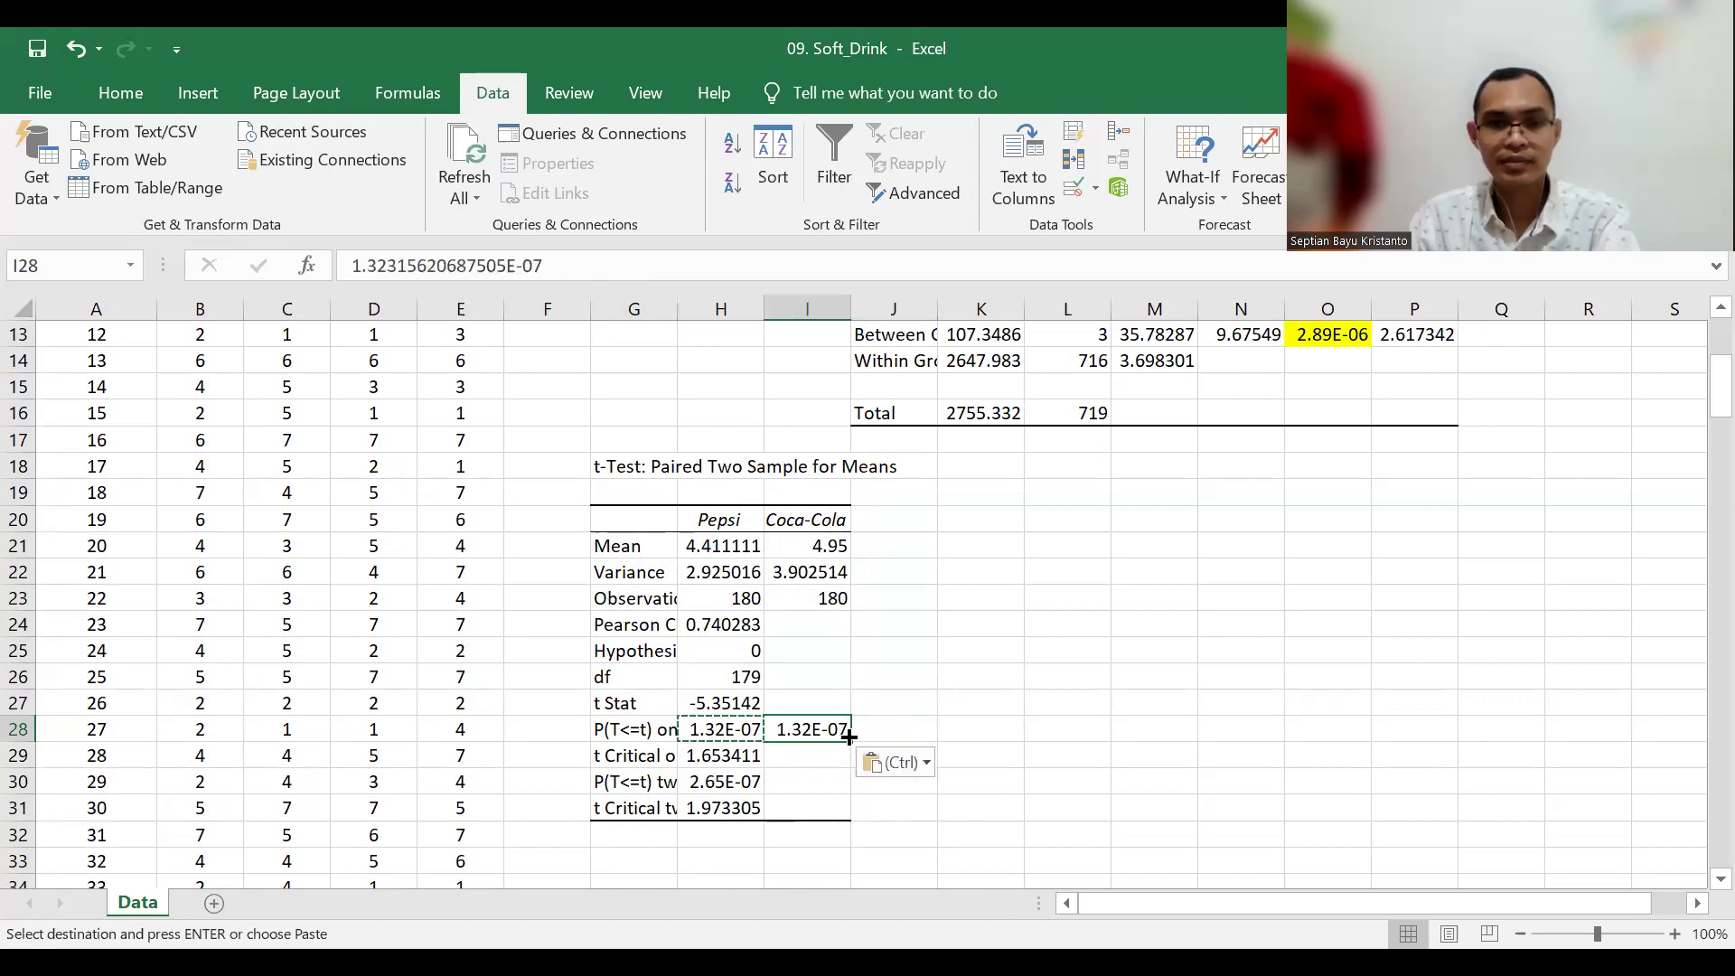
# Step: Show the copied P value in I28 with three decimals in scientific notation and fit the width of column I
pyautogui.click(145, 96)
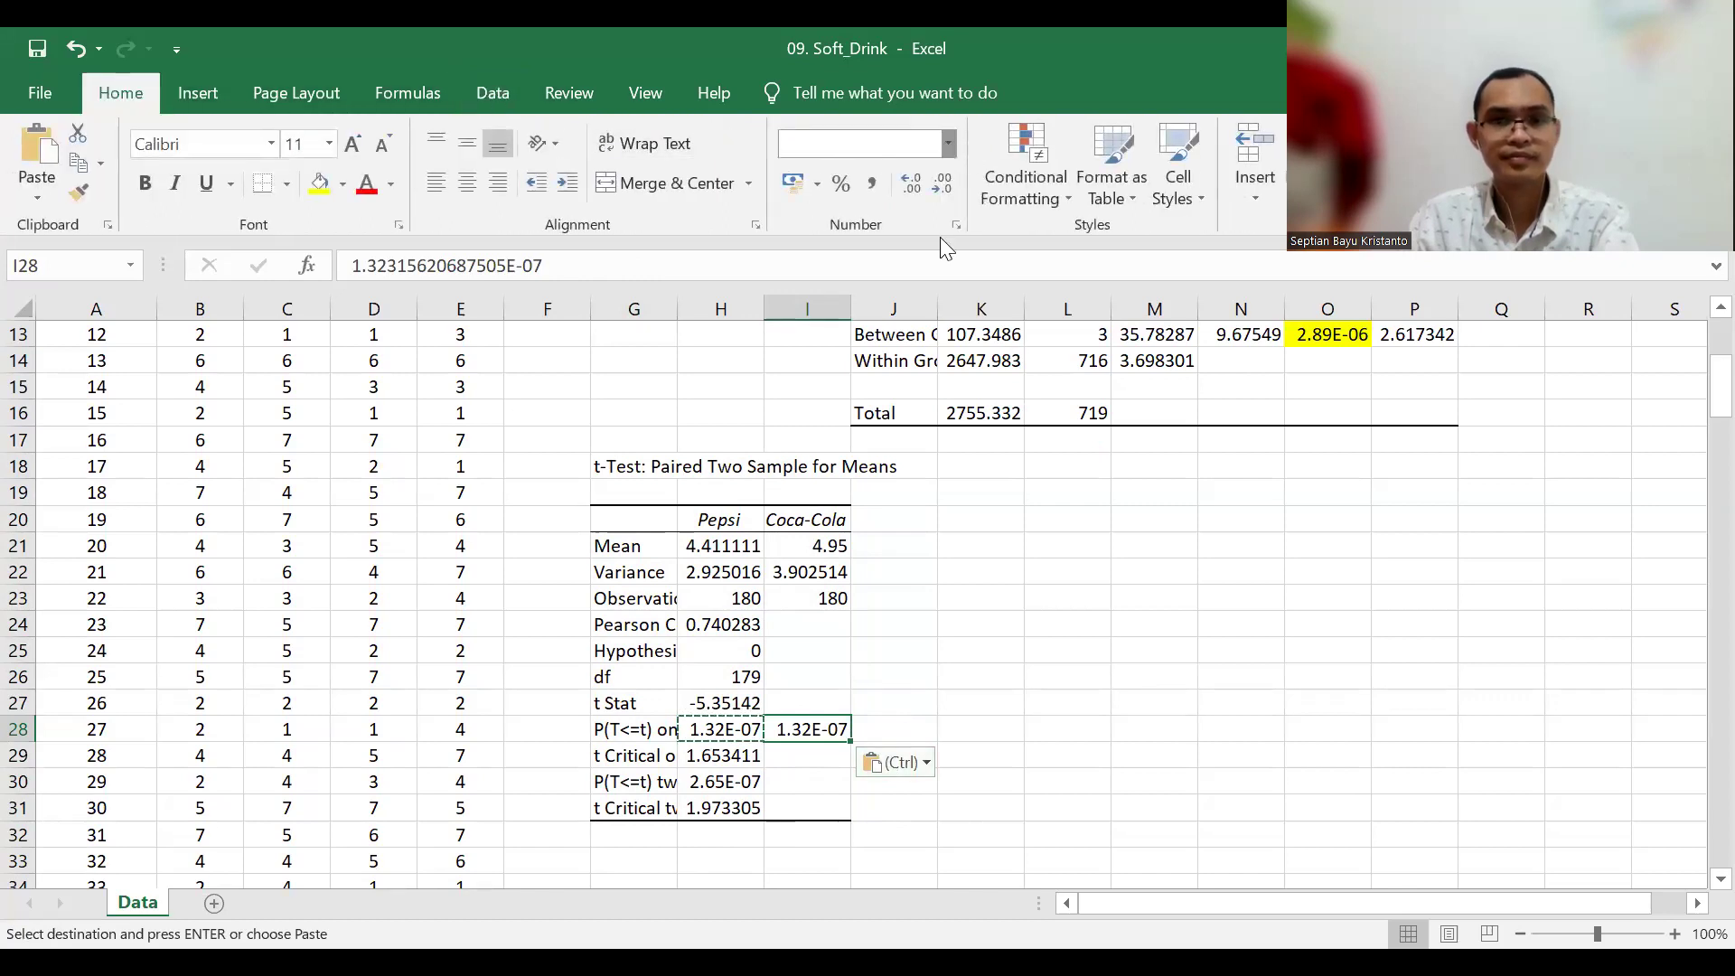
pyautogui.click(960, 181)
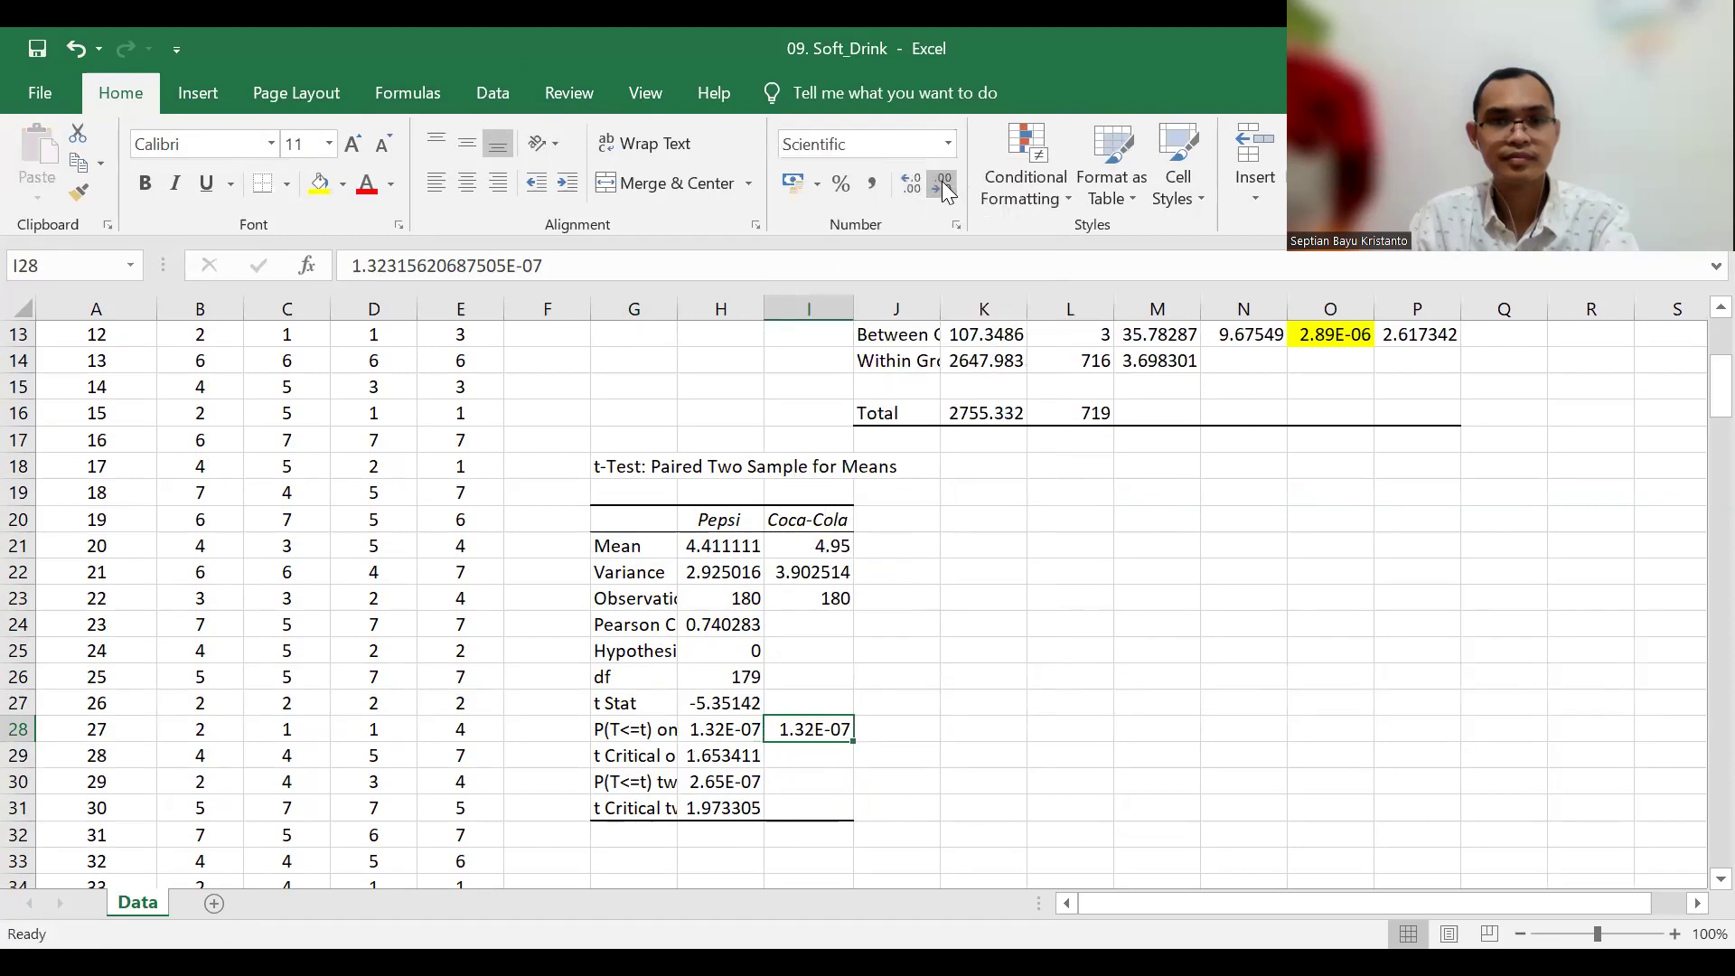
pyautogui.click(909, 190)
pyautogui.click(909, 190)
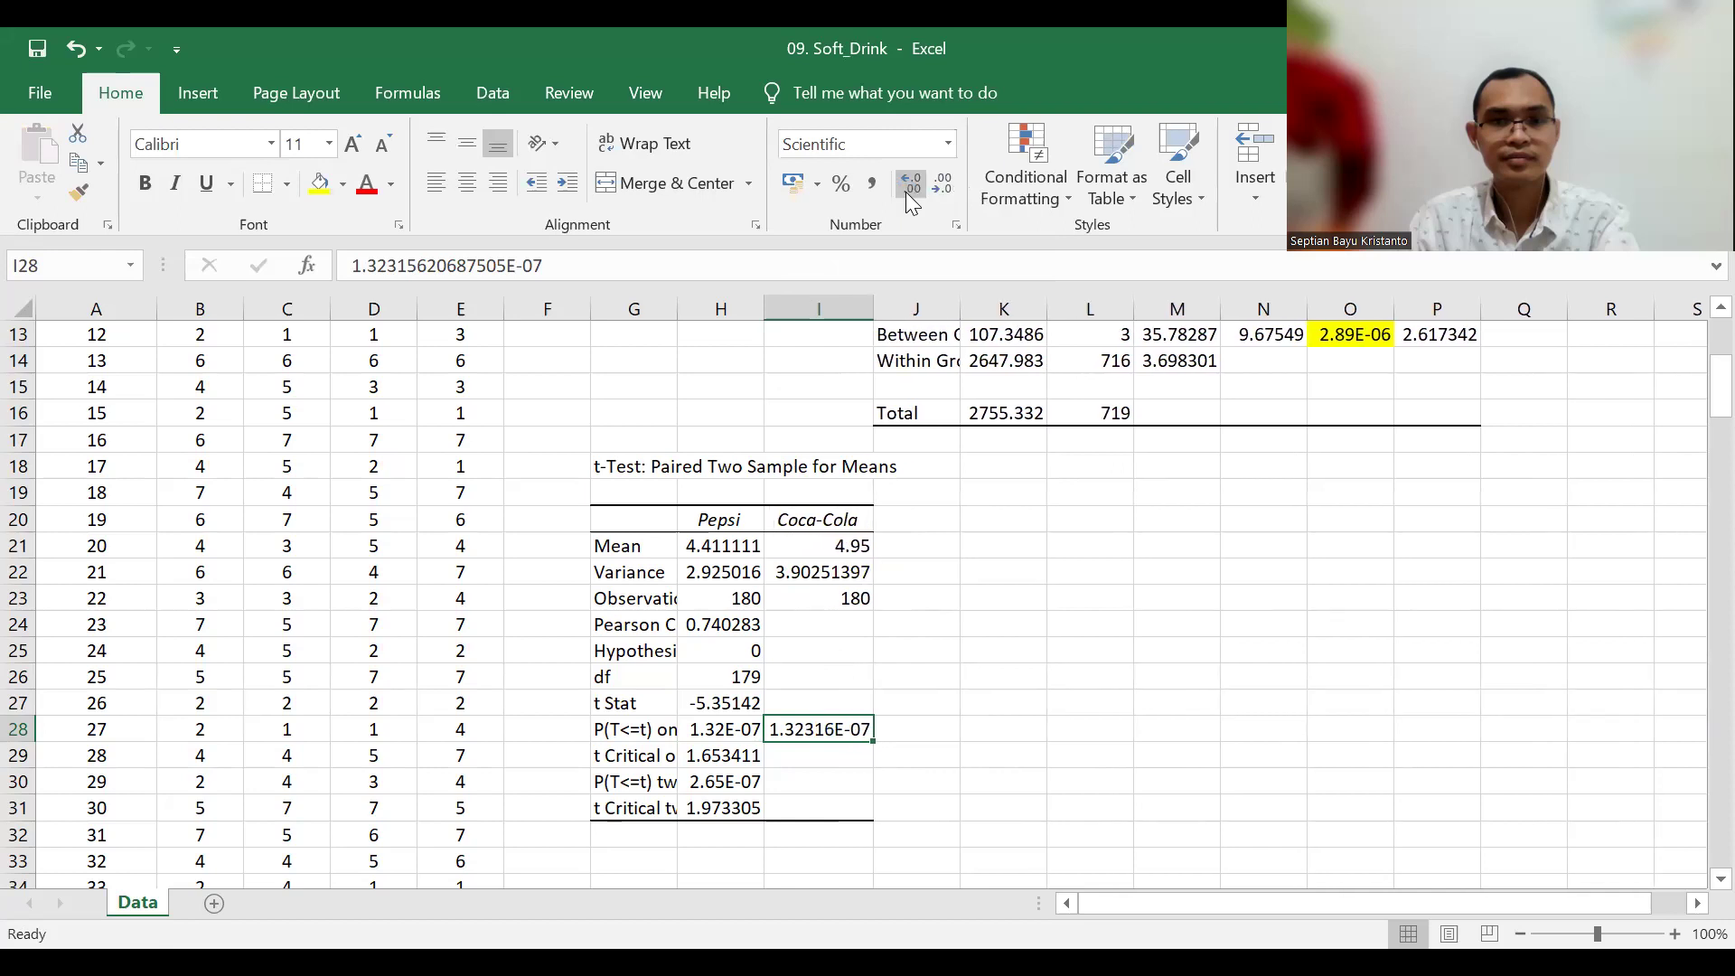
pyautogui.doubleClick(873, 309)
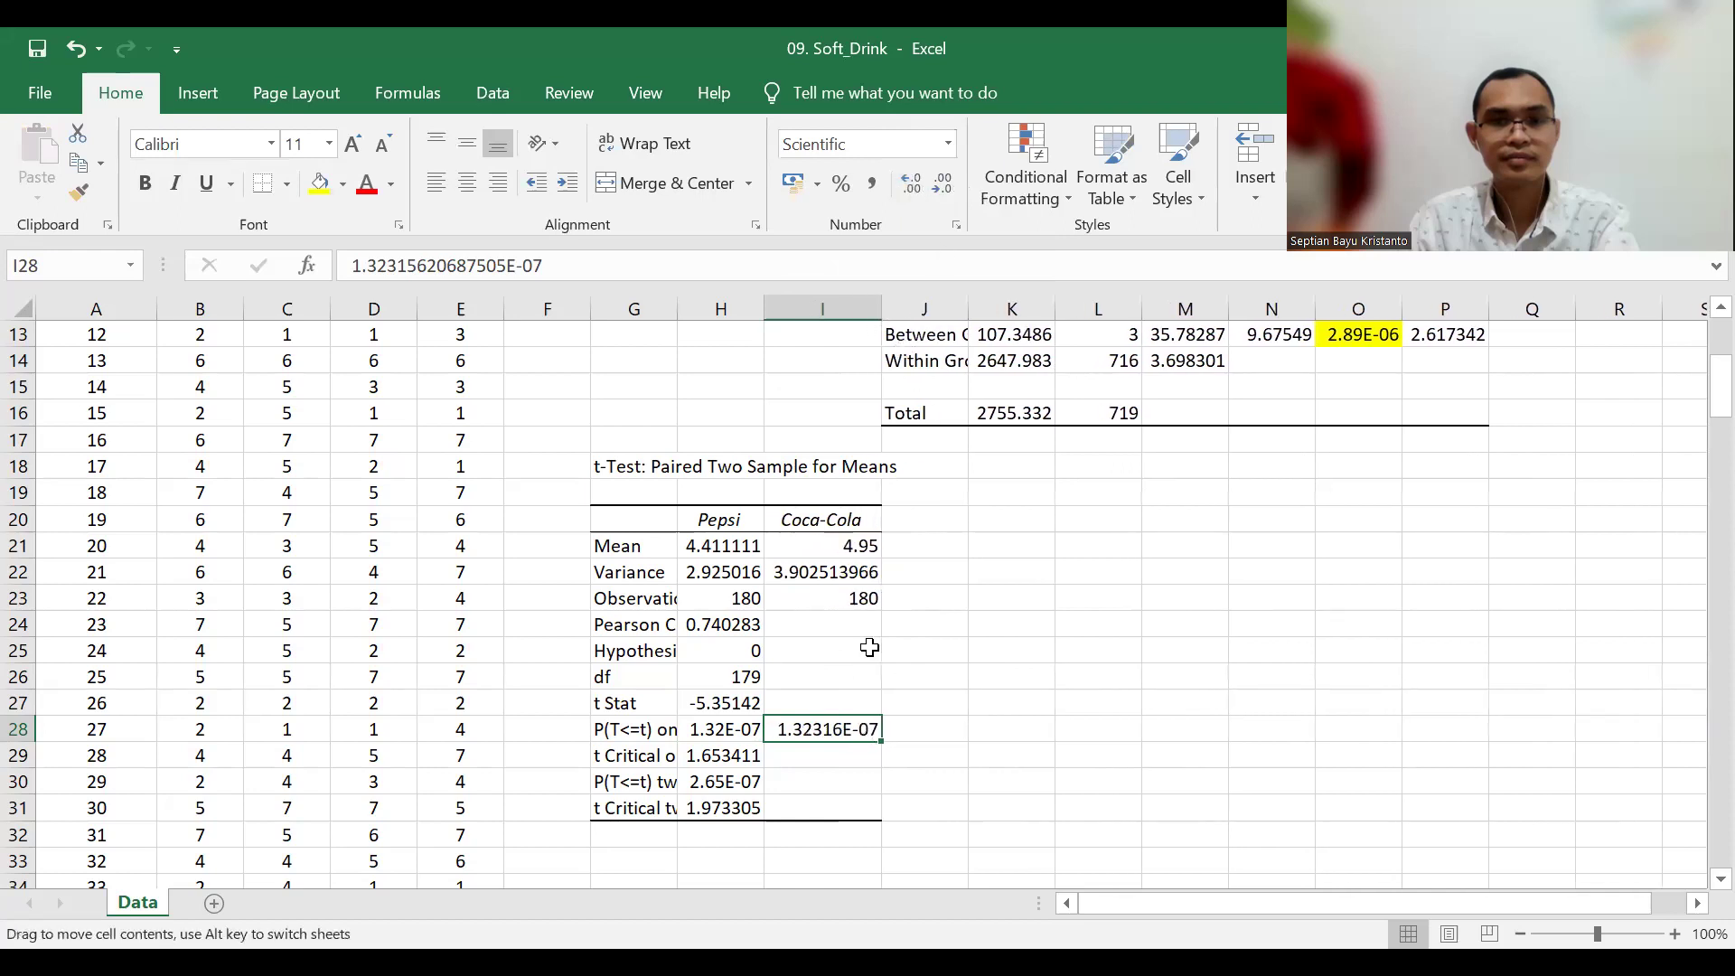
pyautogui.click(938, 187)
pyautogui.click(937, 186)
pyautogui.click(938, 186)
pyautogui.click(938, 186)
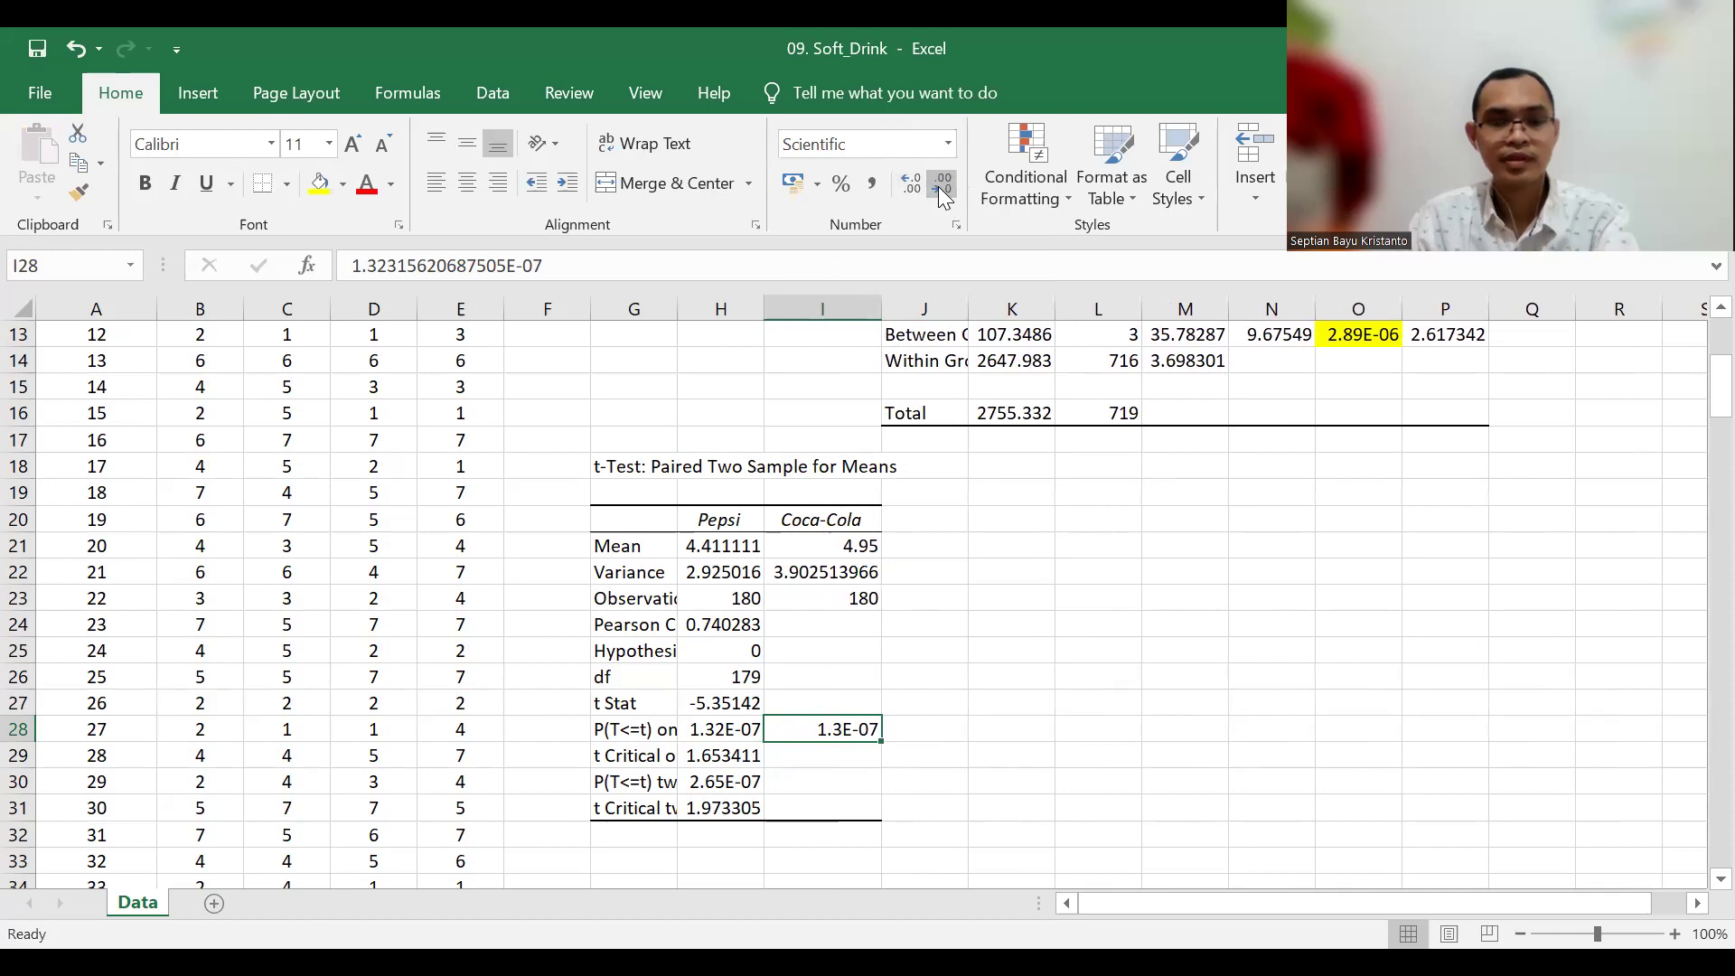
pyautogui.click(911, 185)
pyautogui.click(911, 184)
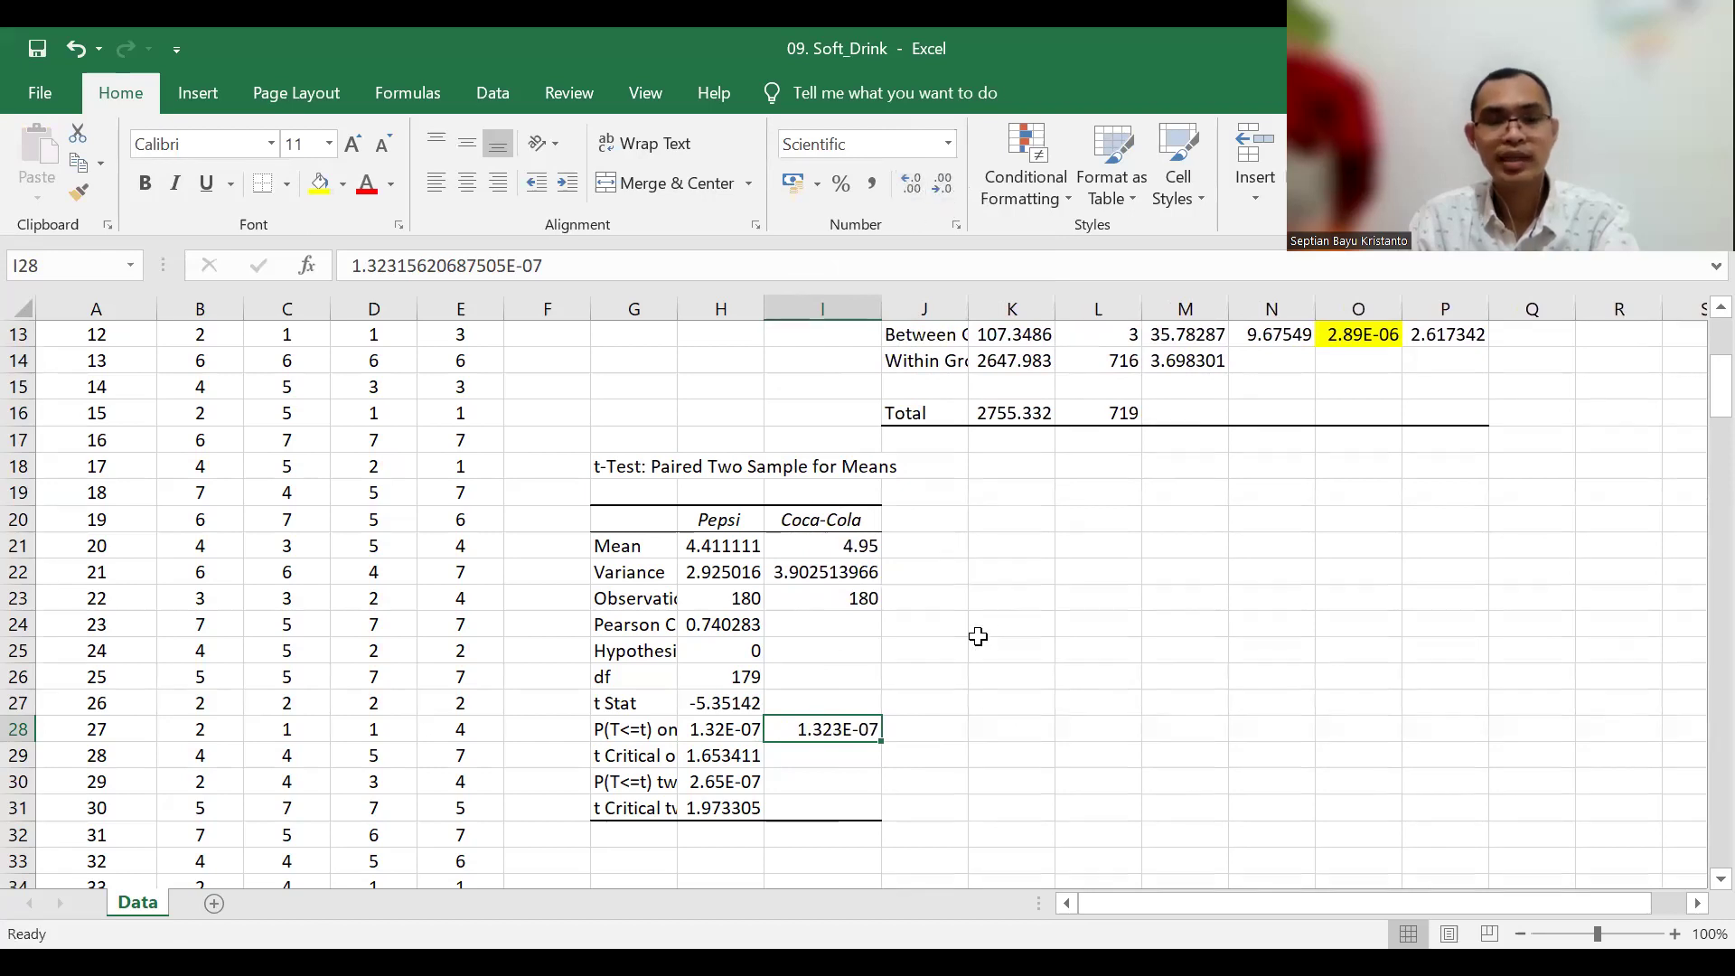
# Step: Delete the copied P value from cell I28
pyautogui.click(974, 722)
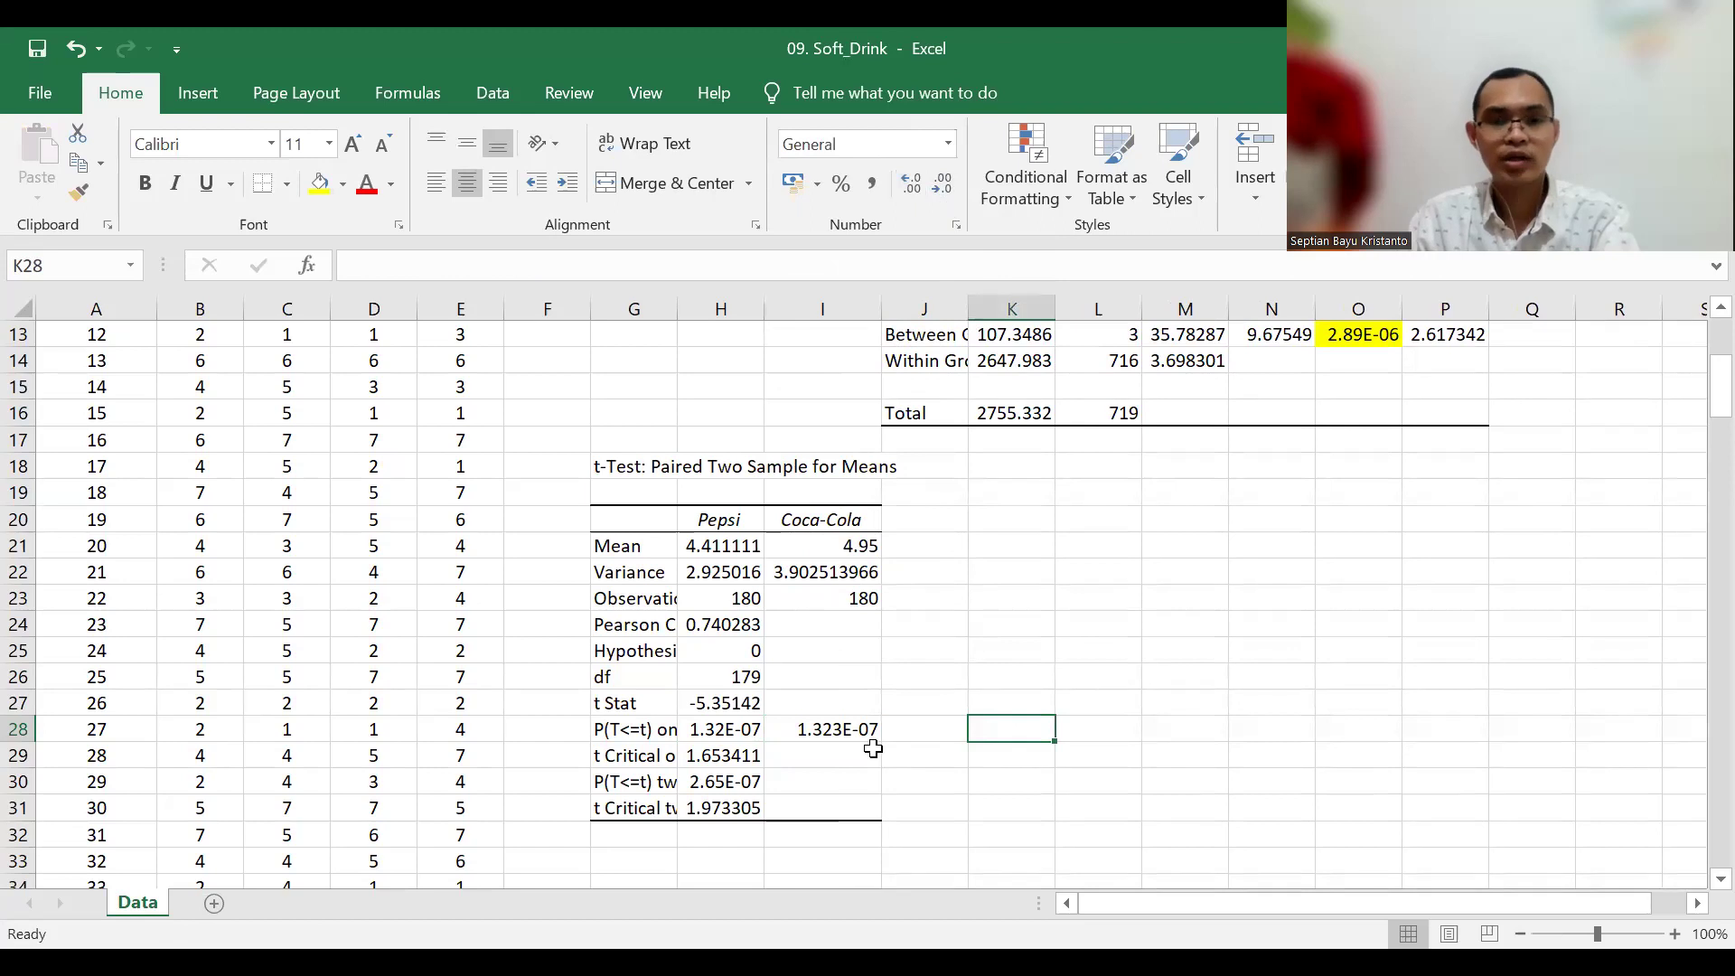
pyautogui.click(833, 730)
pyautogui.press('Delete')
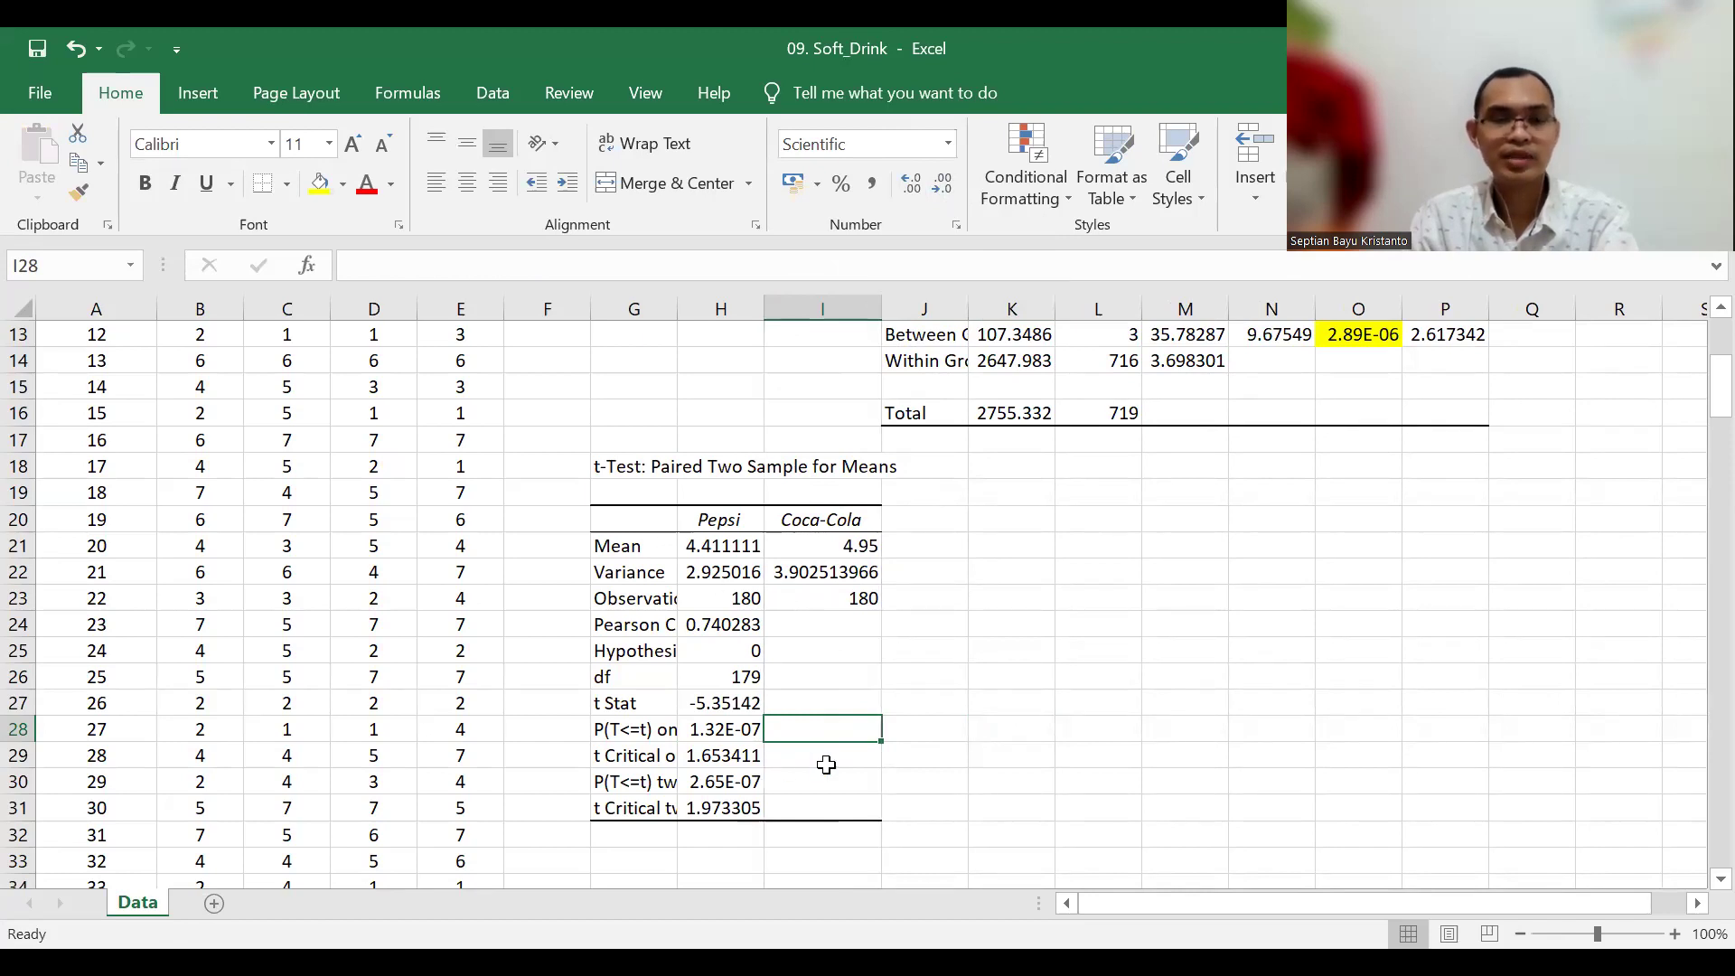
# Step: Fill the one-tail P-value cell H28 with yellow and compare the Pepsi and Coca-Cola means in row 21
pyautogui.click(722, 732)
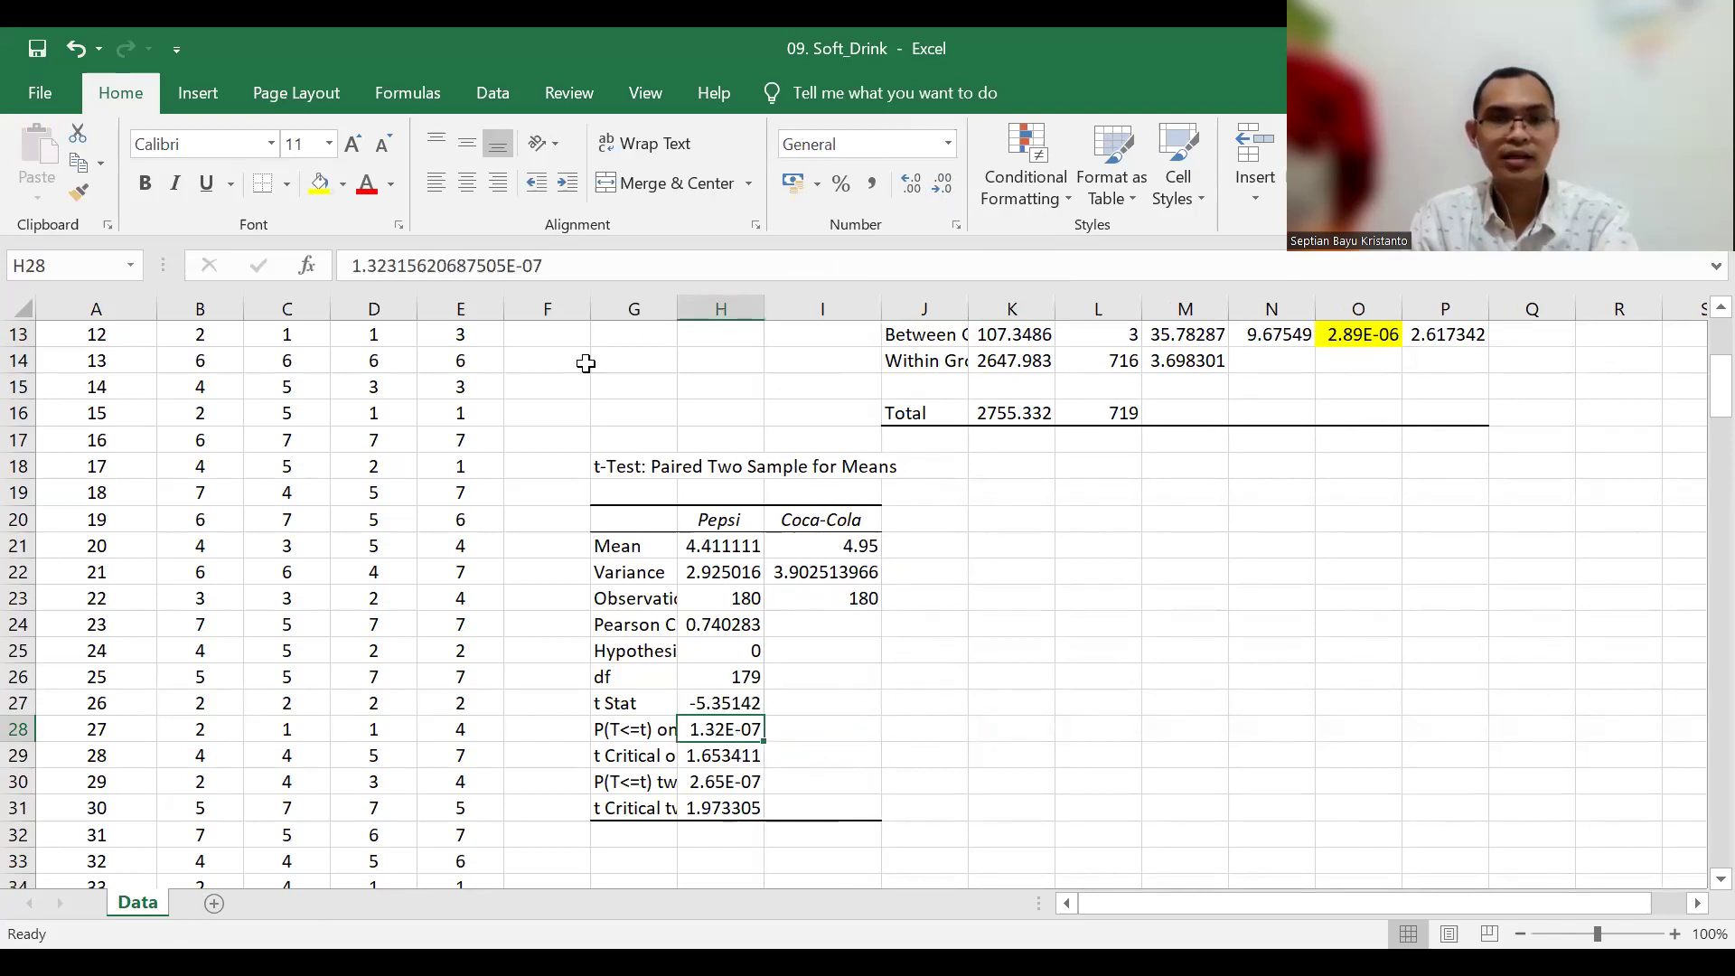
pyautogui.click(315, 189)
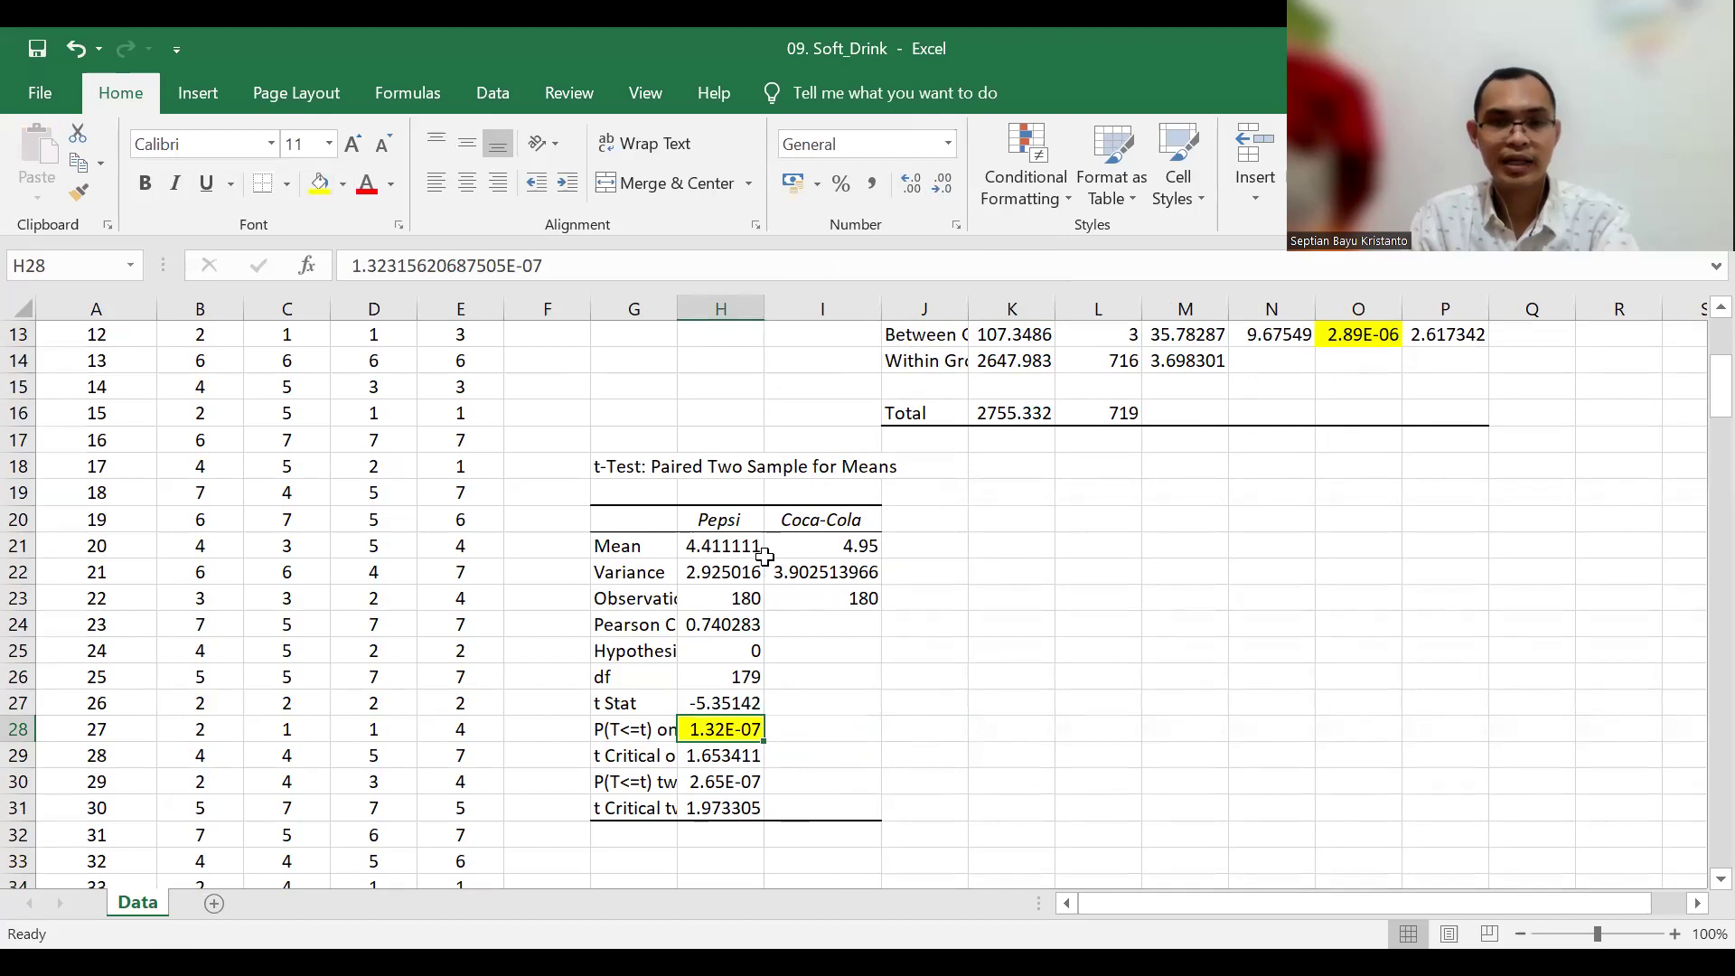
pyautogui.click(853, 545)
pyautogui.click(733, 545)
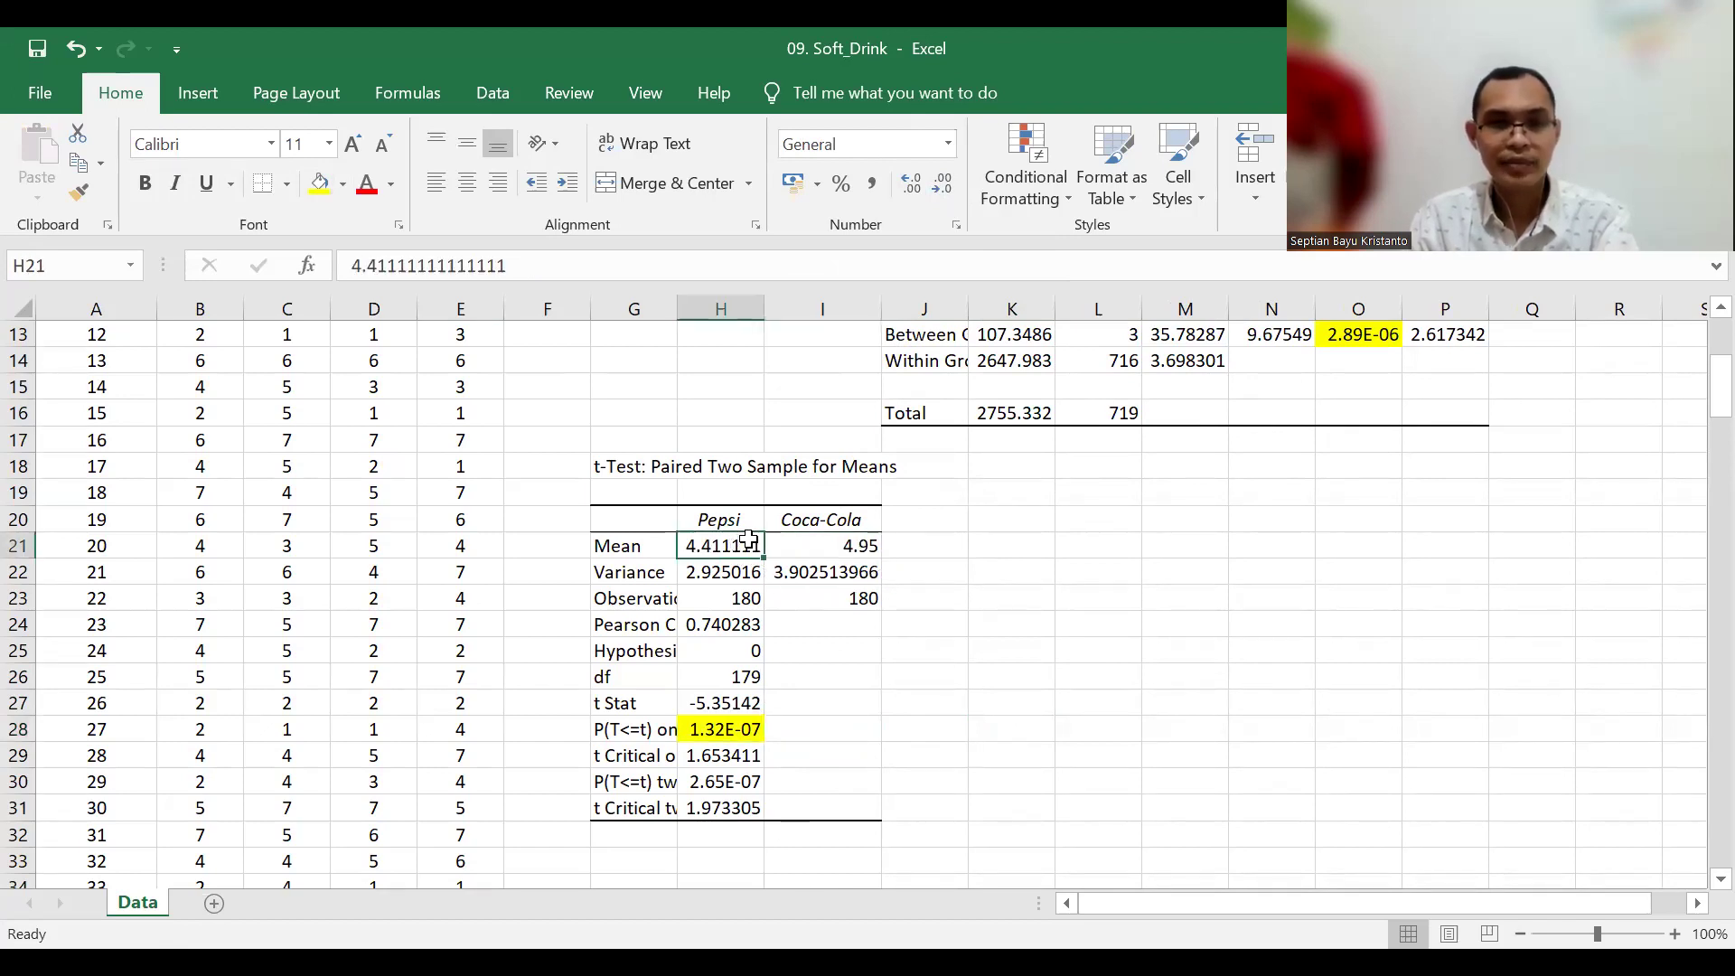
# Step: Set up a paired two-sample t-test for means comparing Pepsi with Fanta, with $D$1:$D$181 as the Variable 2 range
pyautogui.scroll(4, 949, 609)
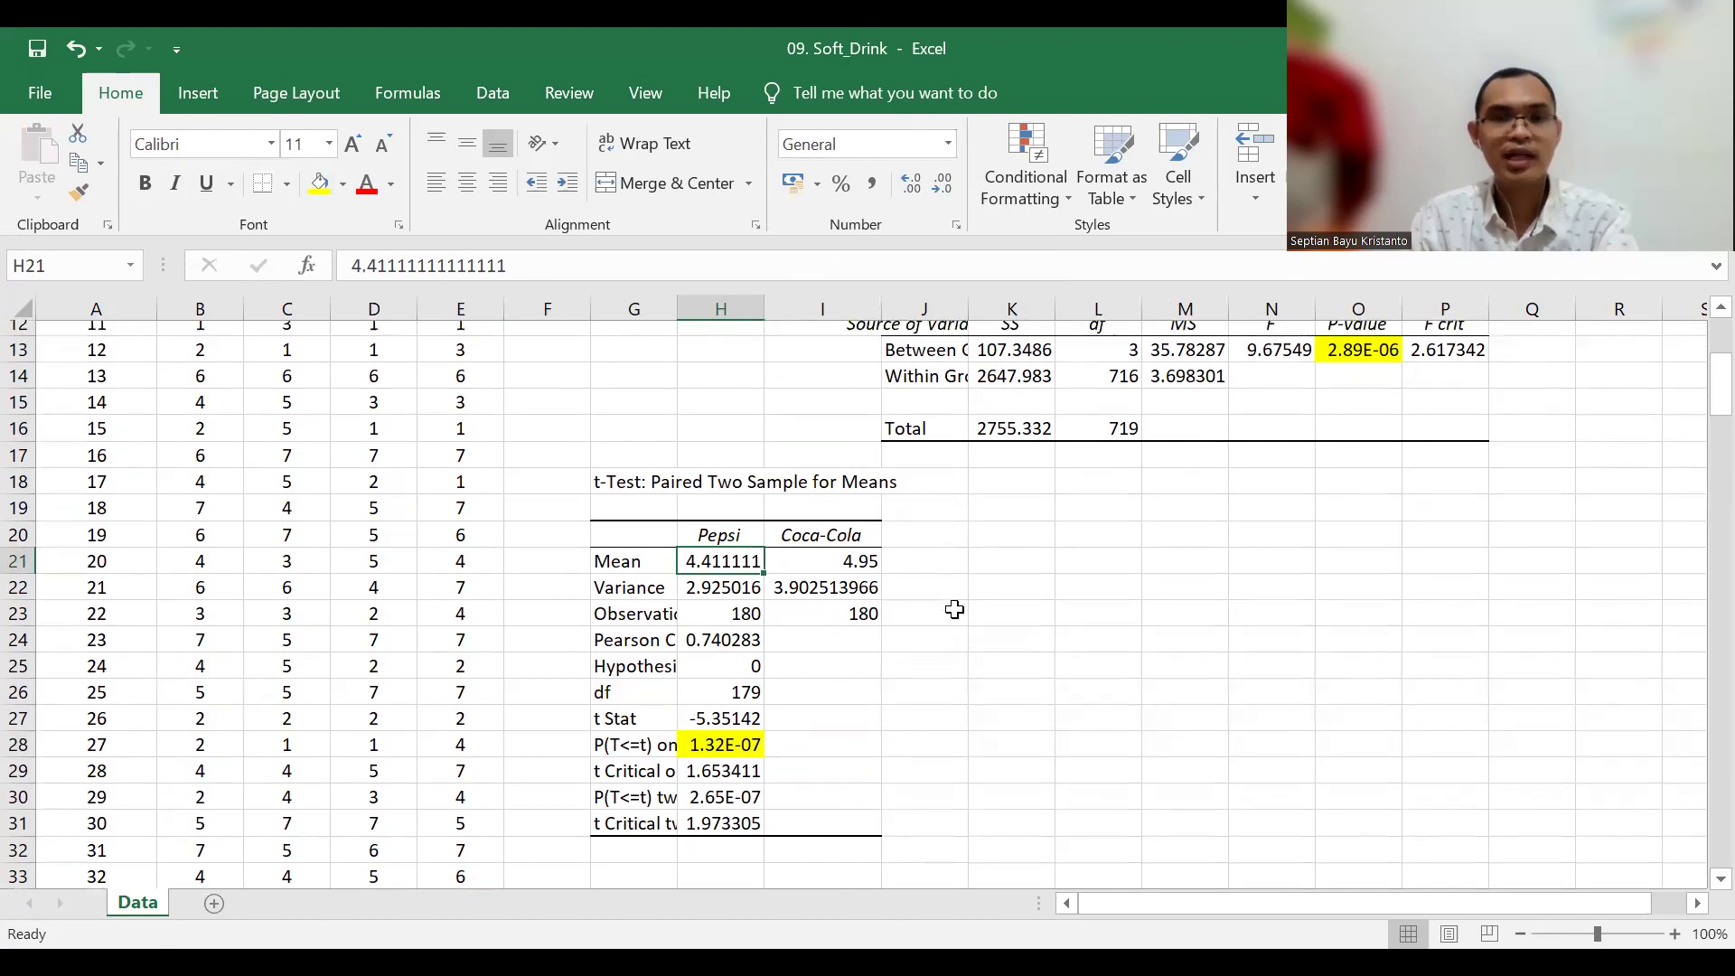
pyautogui.moveTo(632, 334); pyautogui.dragTo(718, 336)
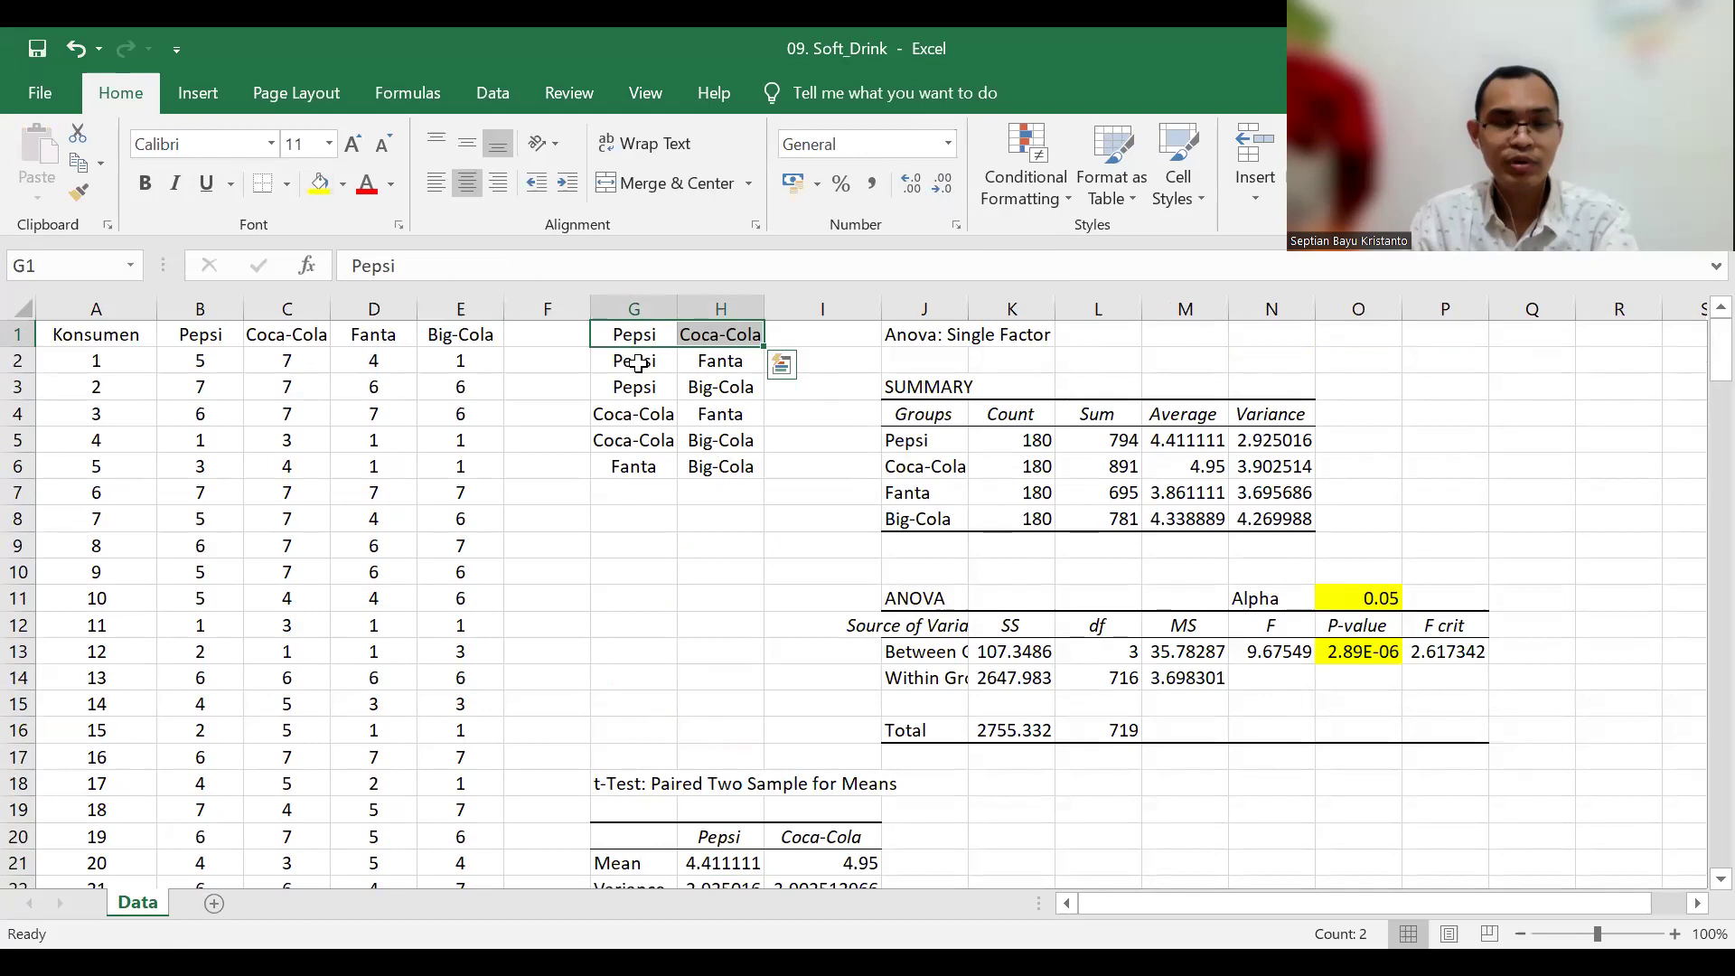
pyautogui.moveTo(637, 363); pyautogui.dragTo(704, 361)
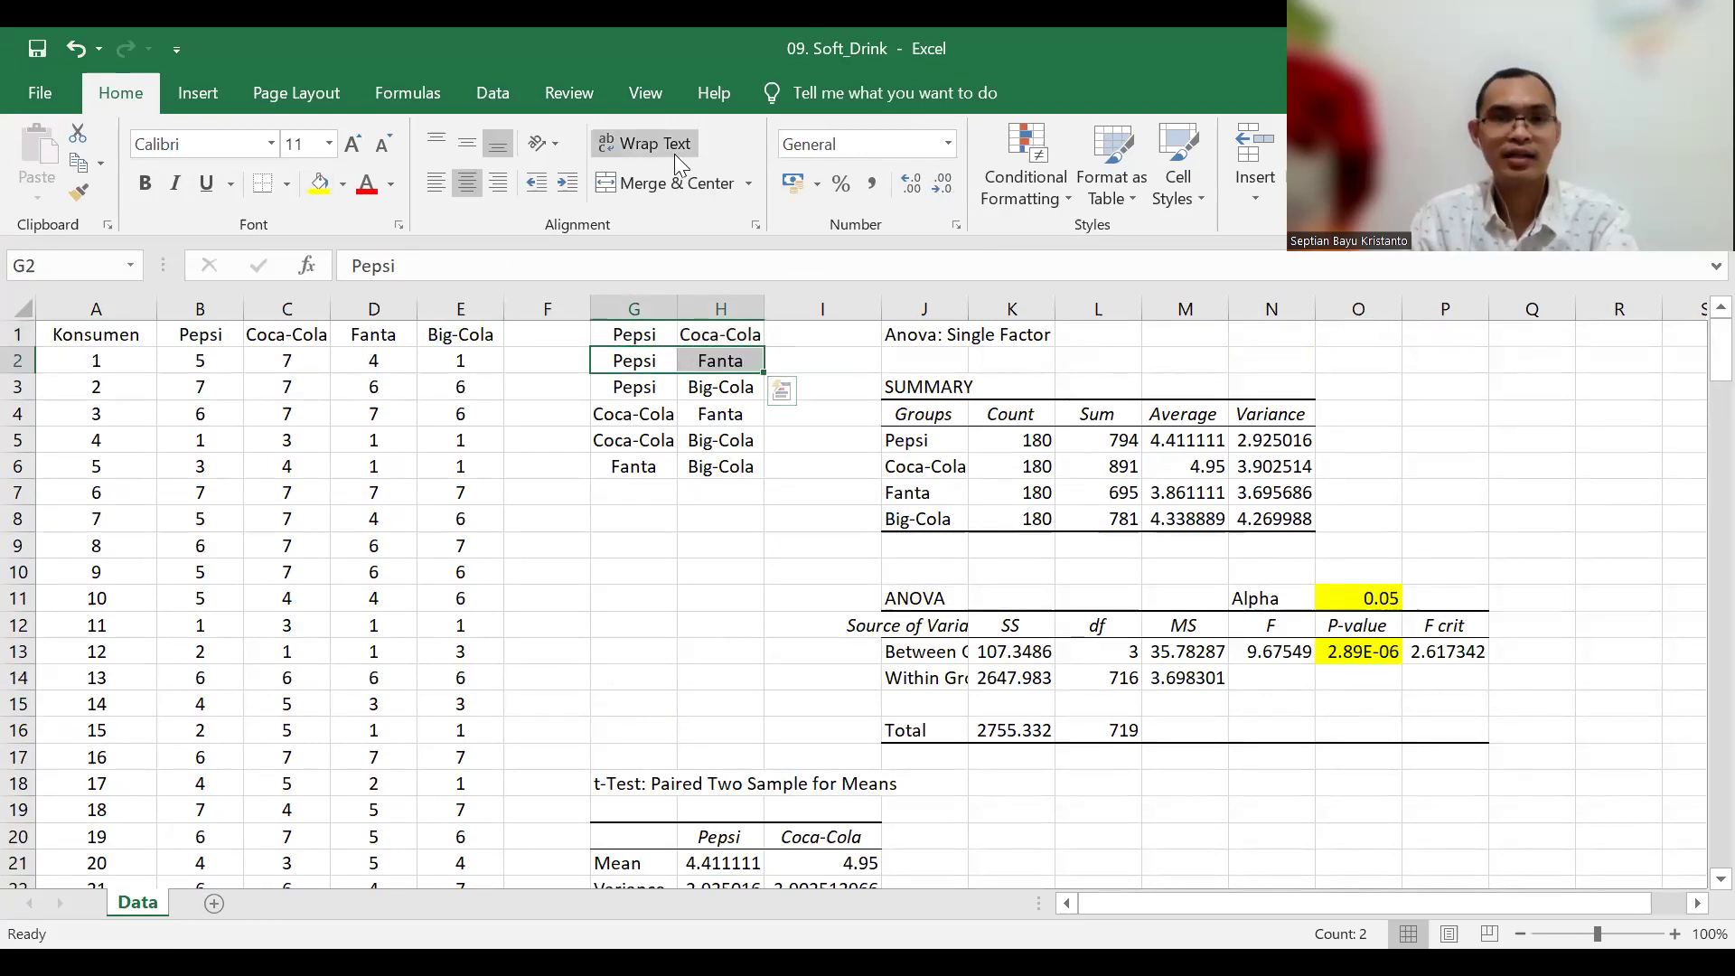
pyautogui.click(492, 93)
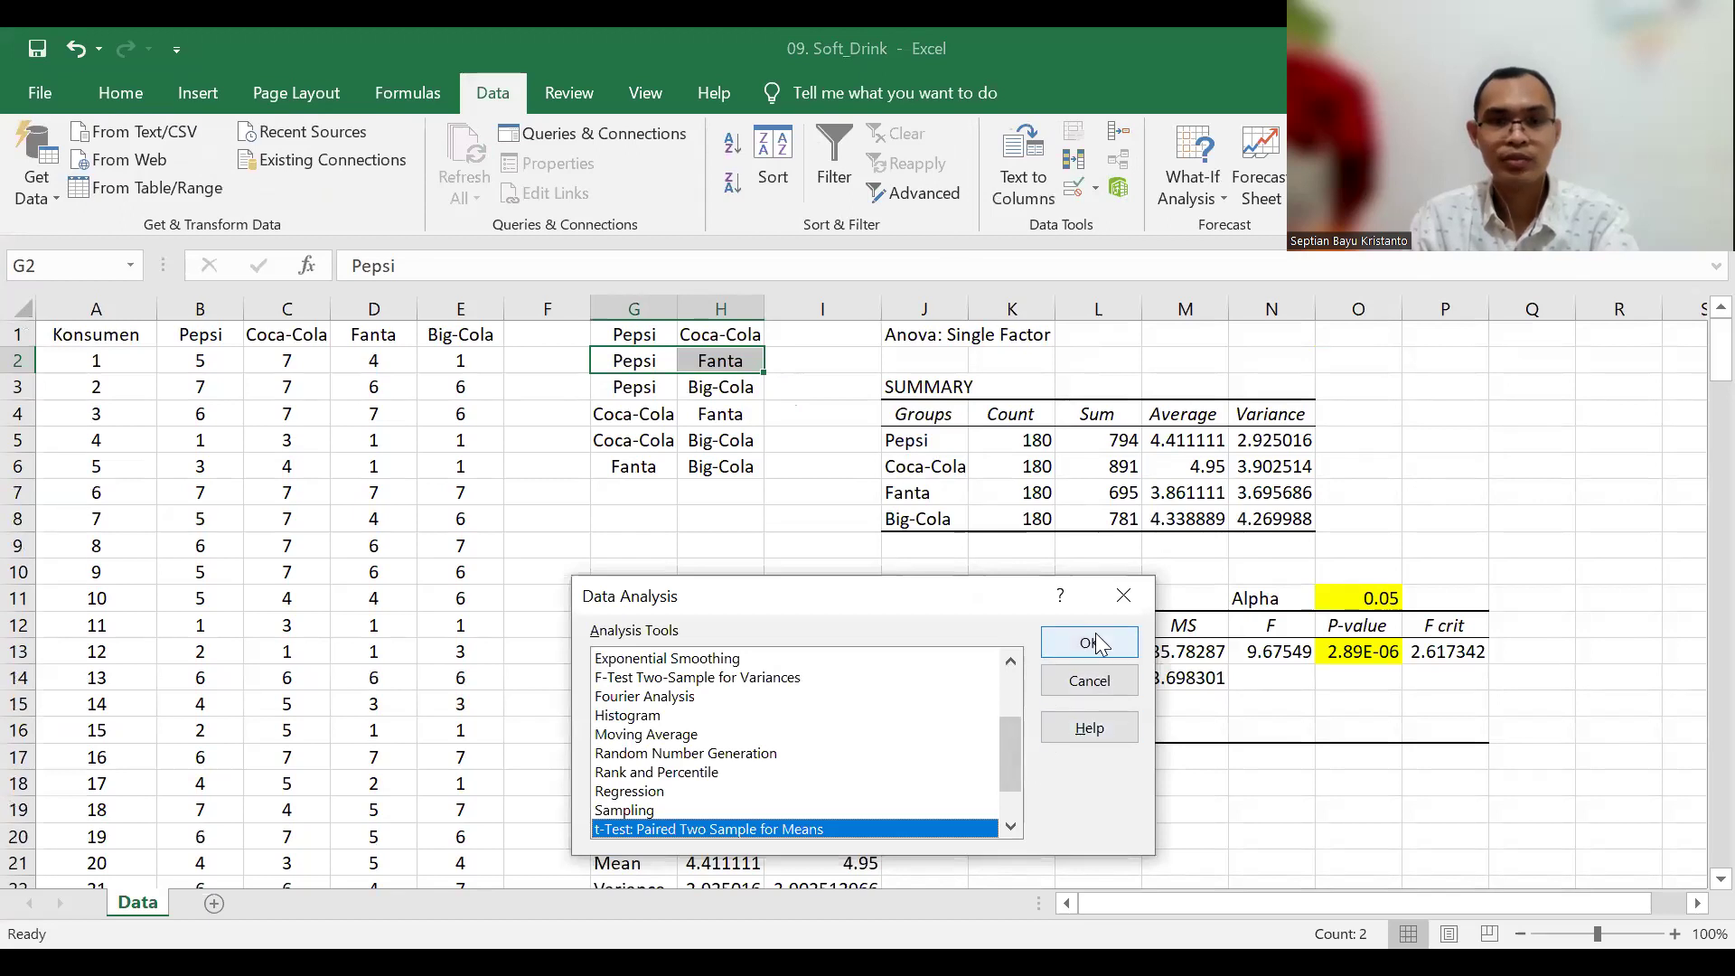
pyautogui.press('Return')
pyautogui.moveTo(899, 631); pyautogui.dragTo(803, 630)
pyautogui.click(390, 338)
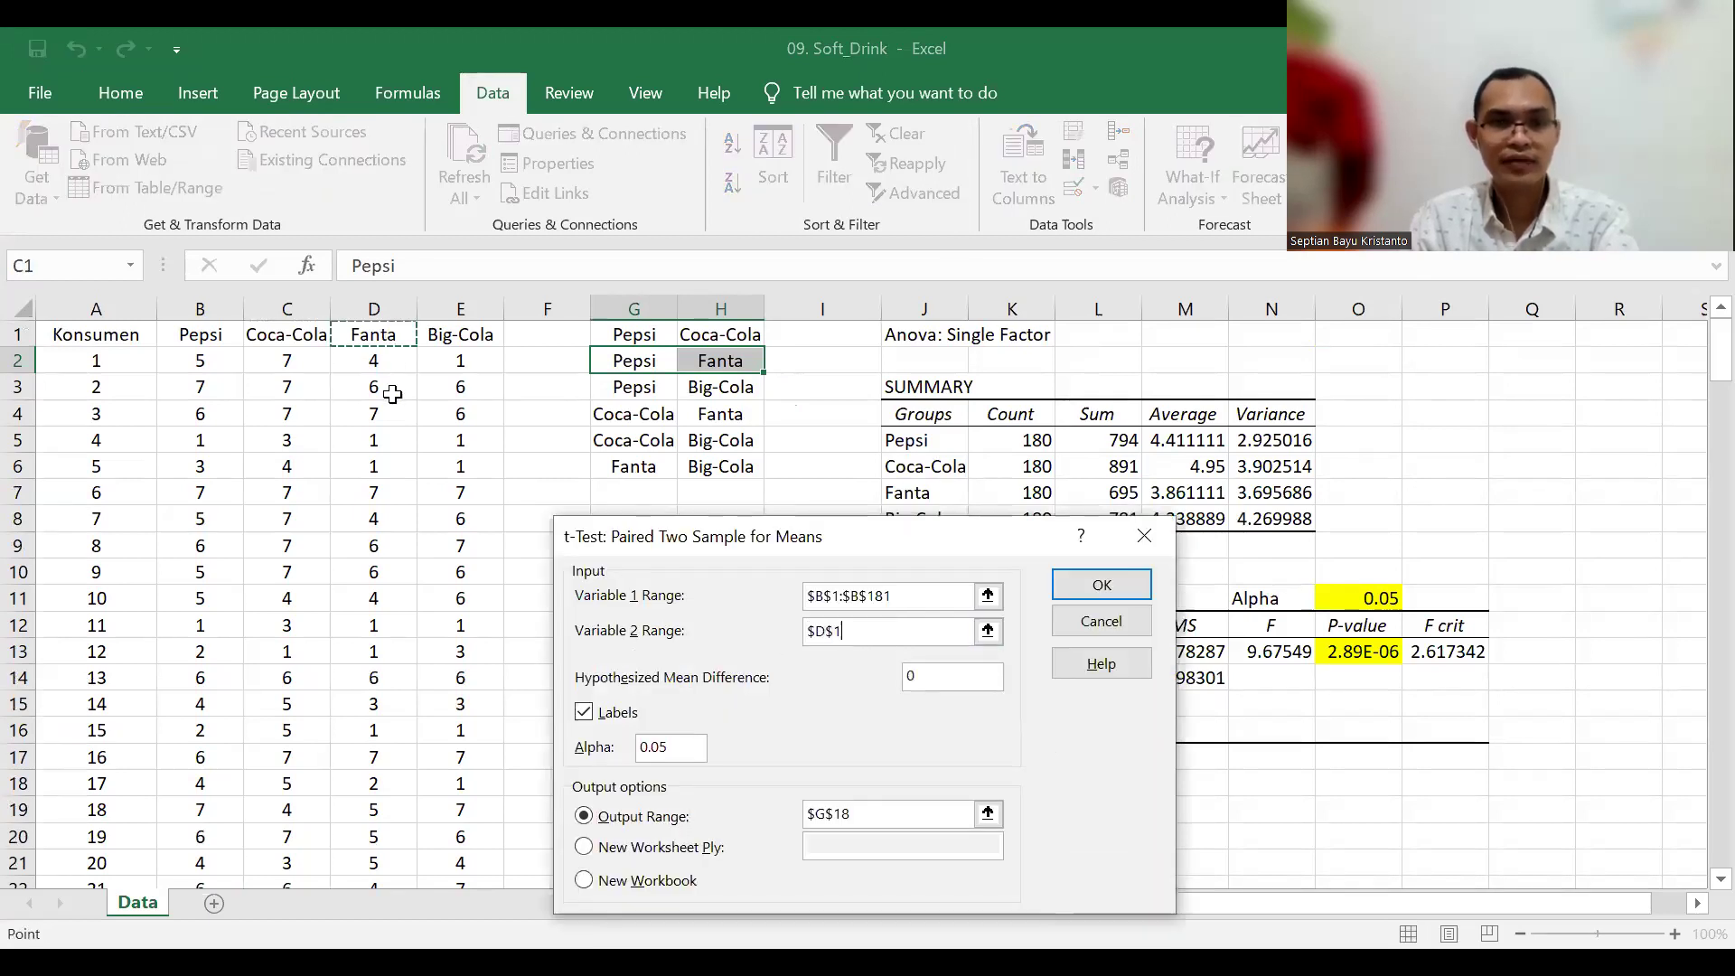
pyautogui.hotkey('ctrl', 'shift', 'Down')
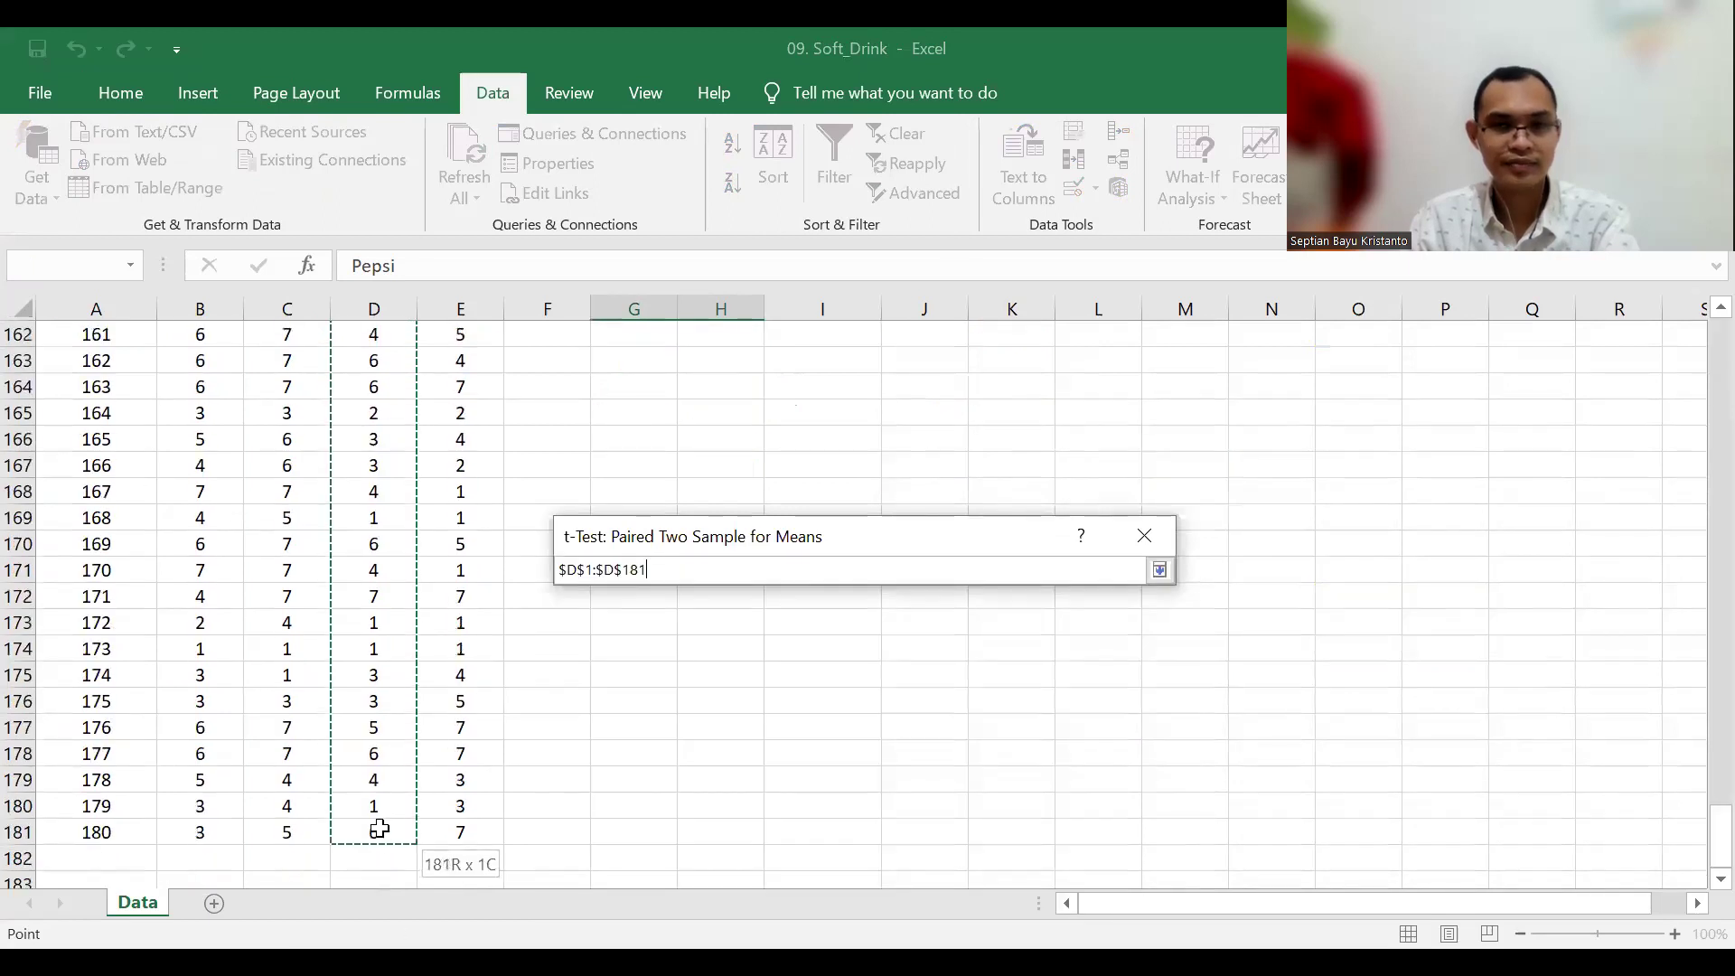
pyautogui.moveTo(377, 831); pyautogui.dragTo(389, 824)
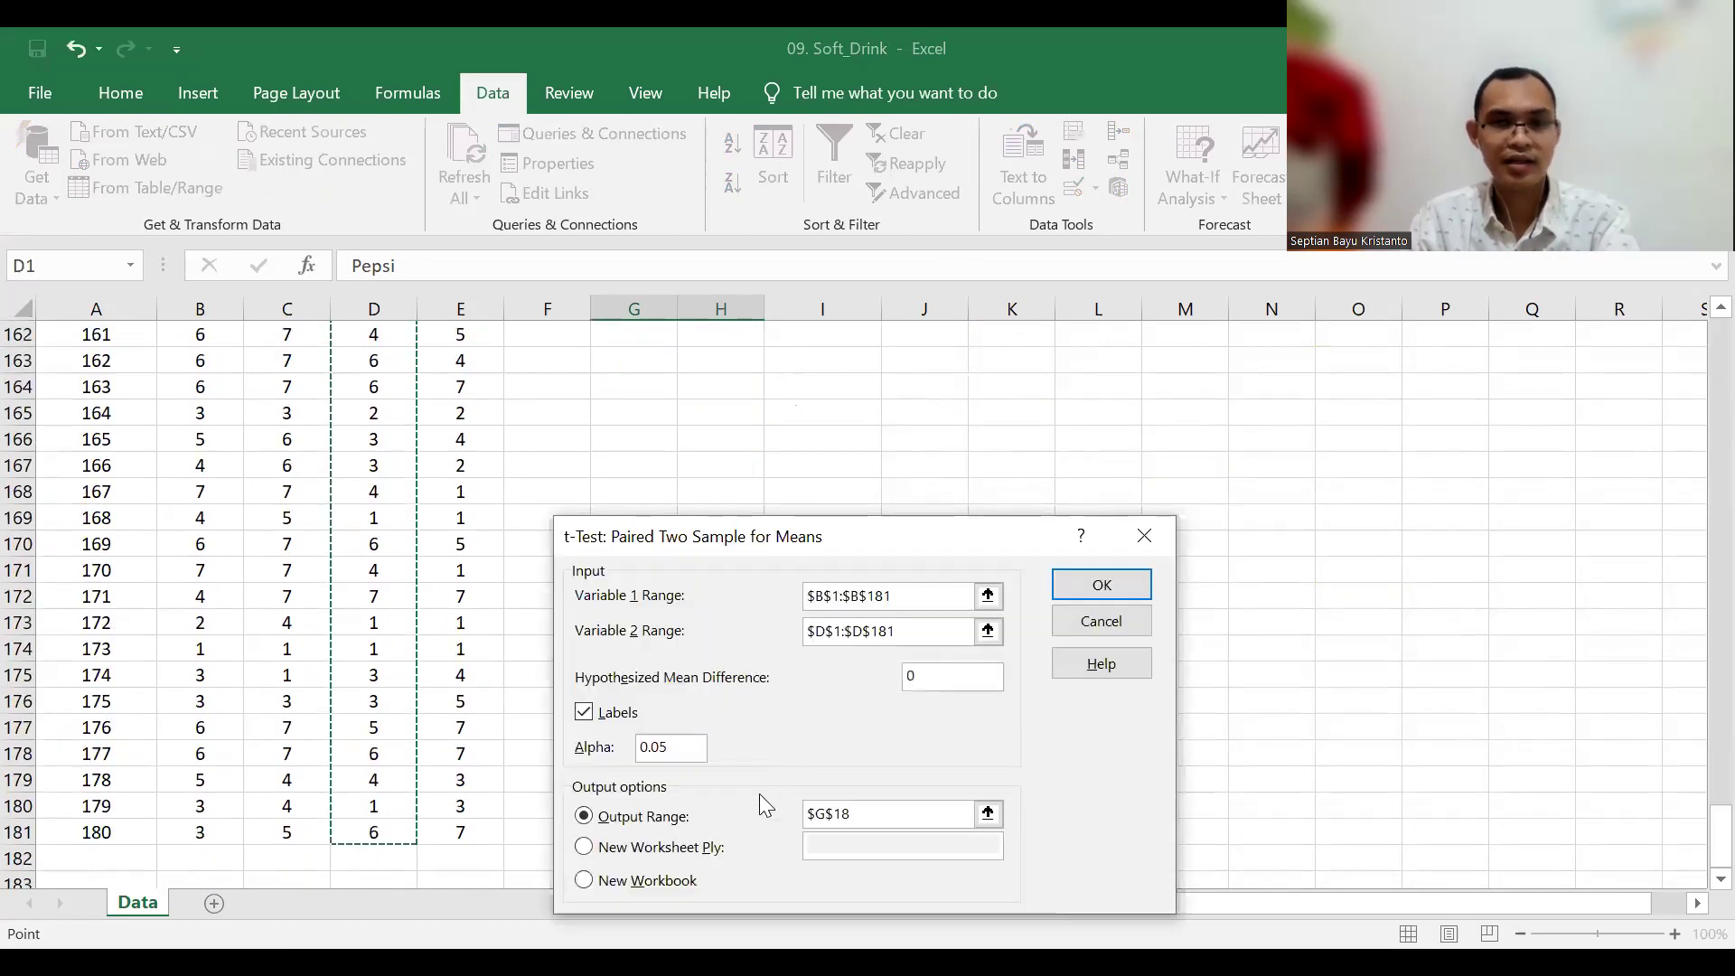
# Step: Set the output range to $K$18, beside the Pepsi and Coca-Cola results, and run the t-test
pyautogui.click(878, 818)
pyautogui.doubleClick(868, 813)
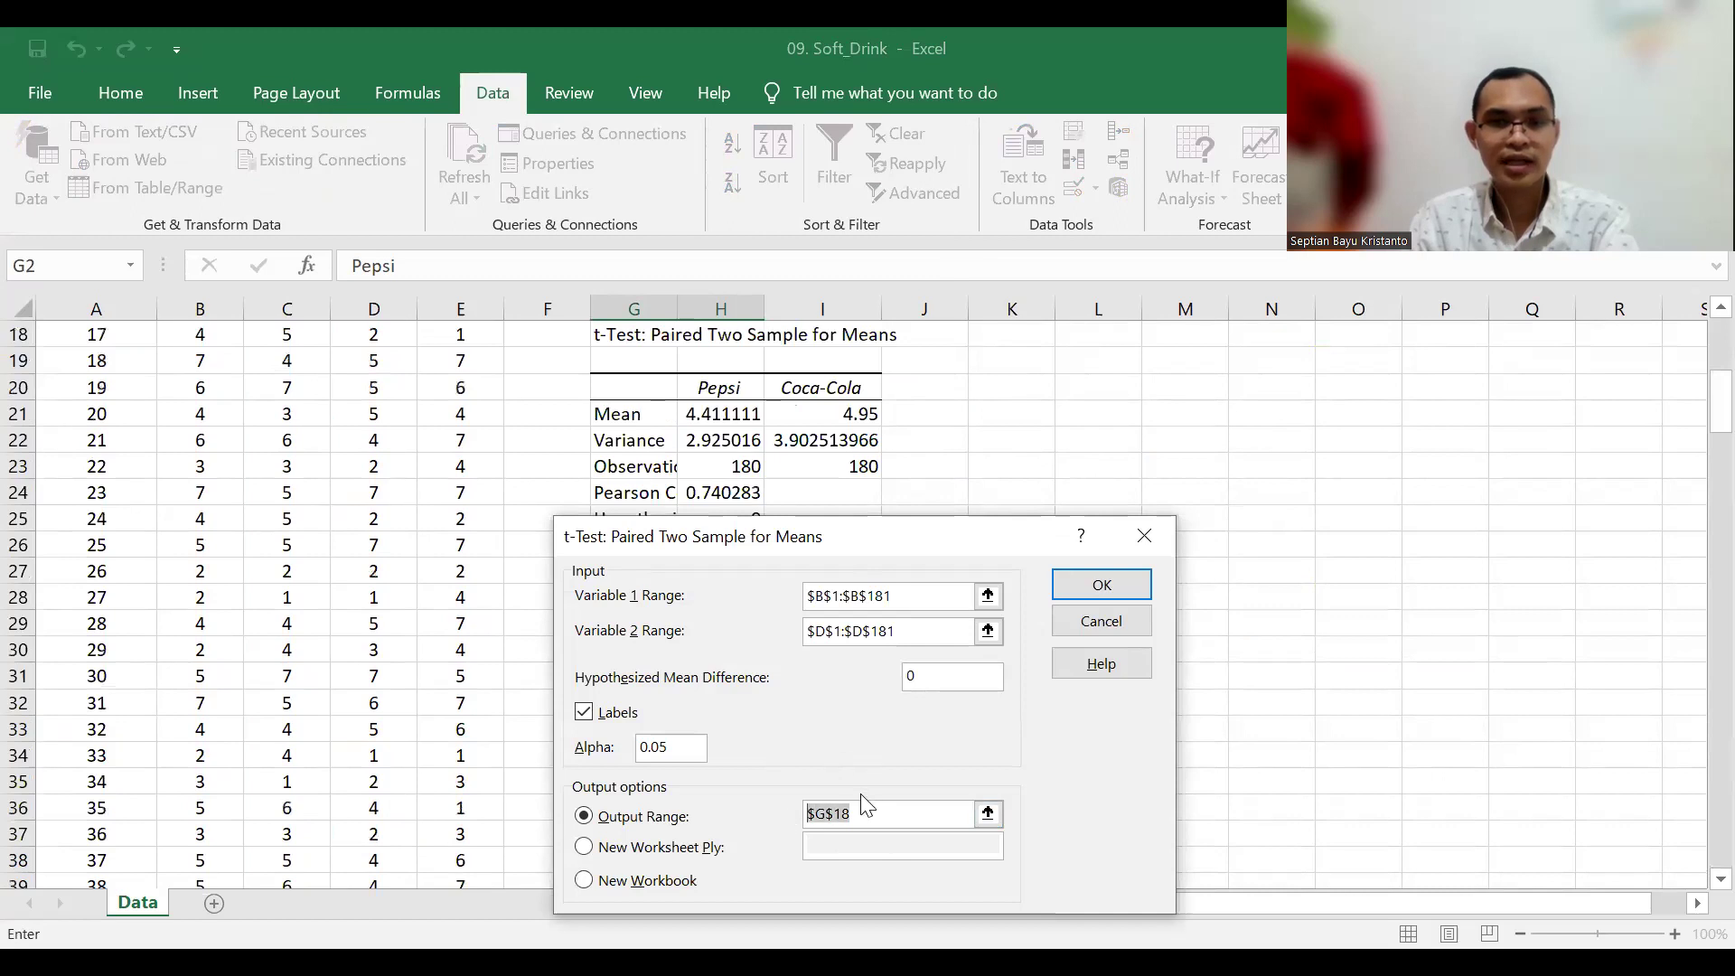
pyautogui.click(949, 336)
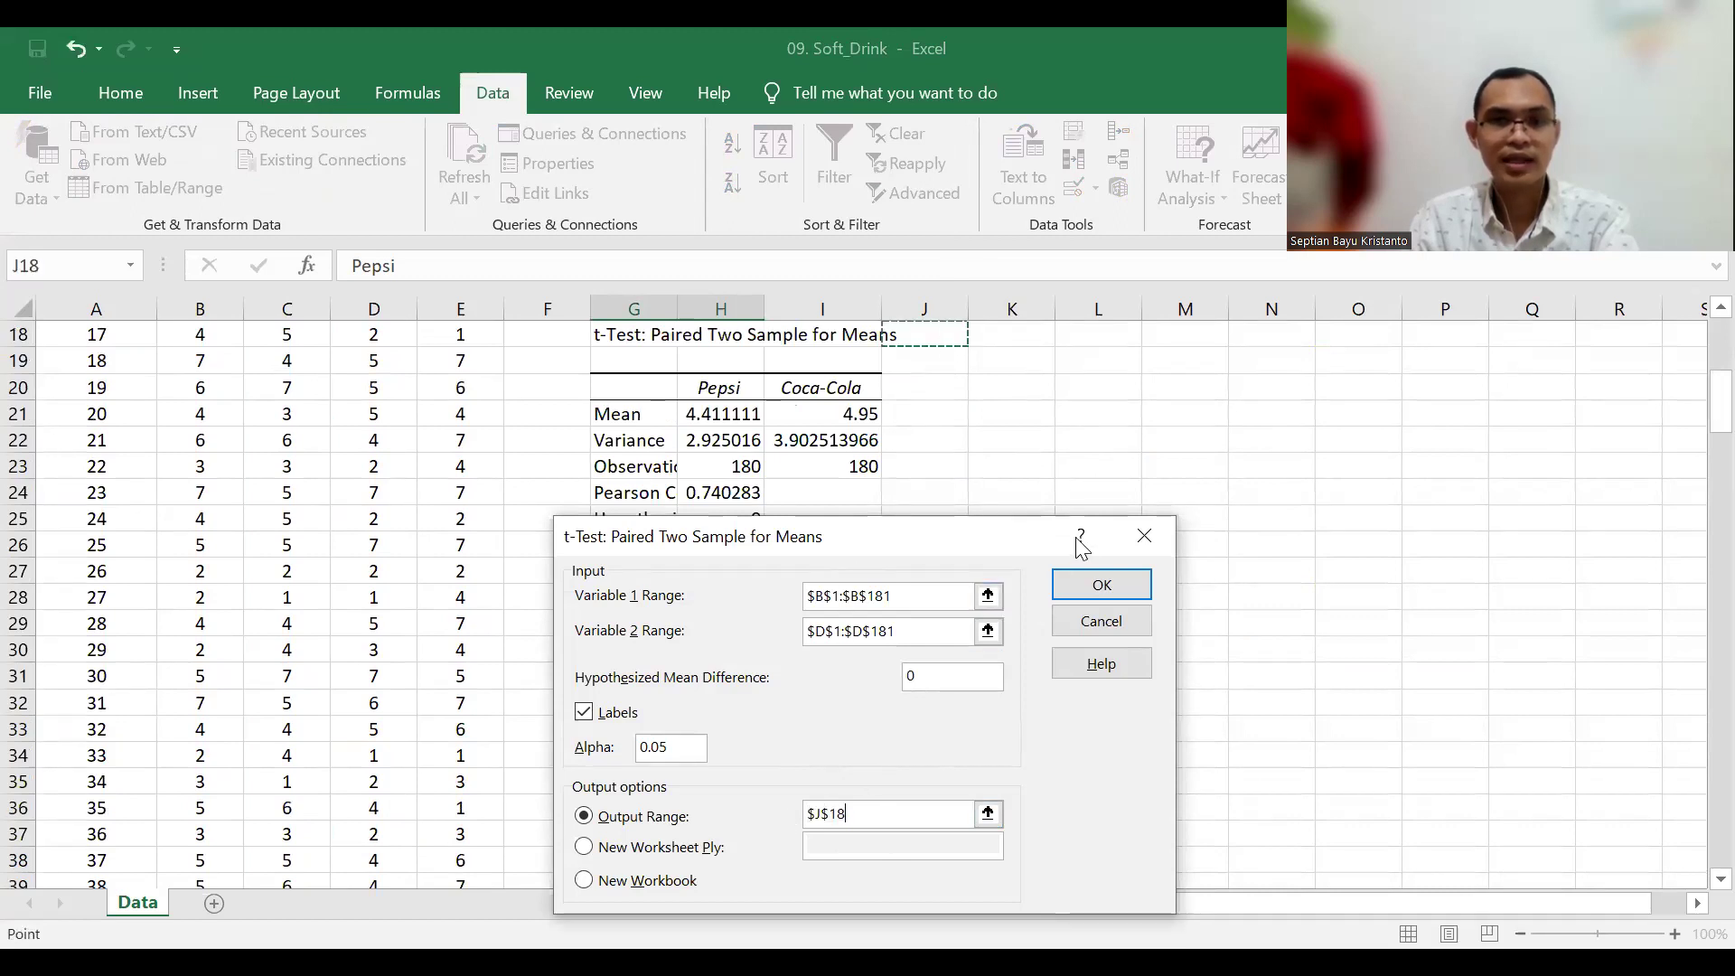
pyautogui.click(1039, 338)
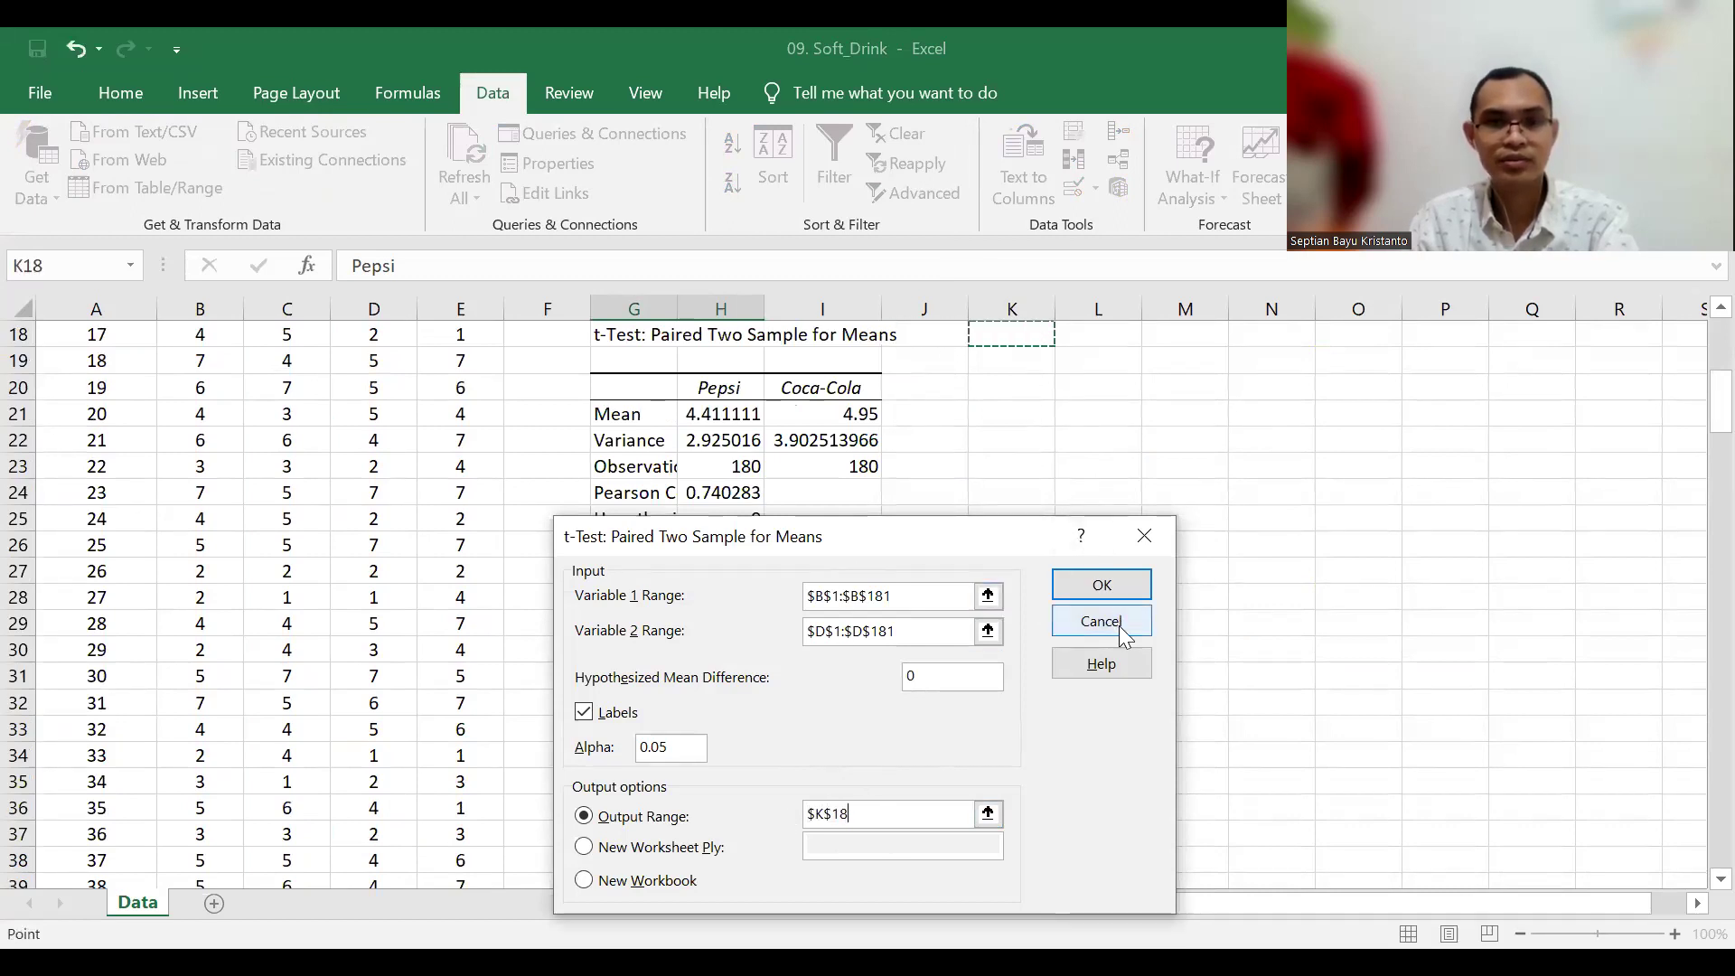
pyautogui.scroll(2, 1035, 506)
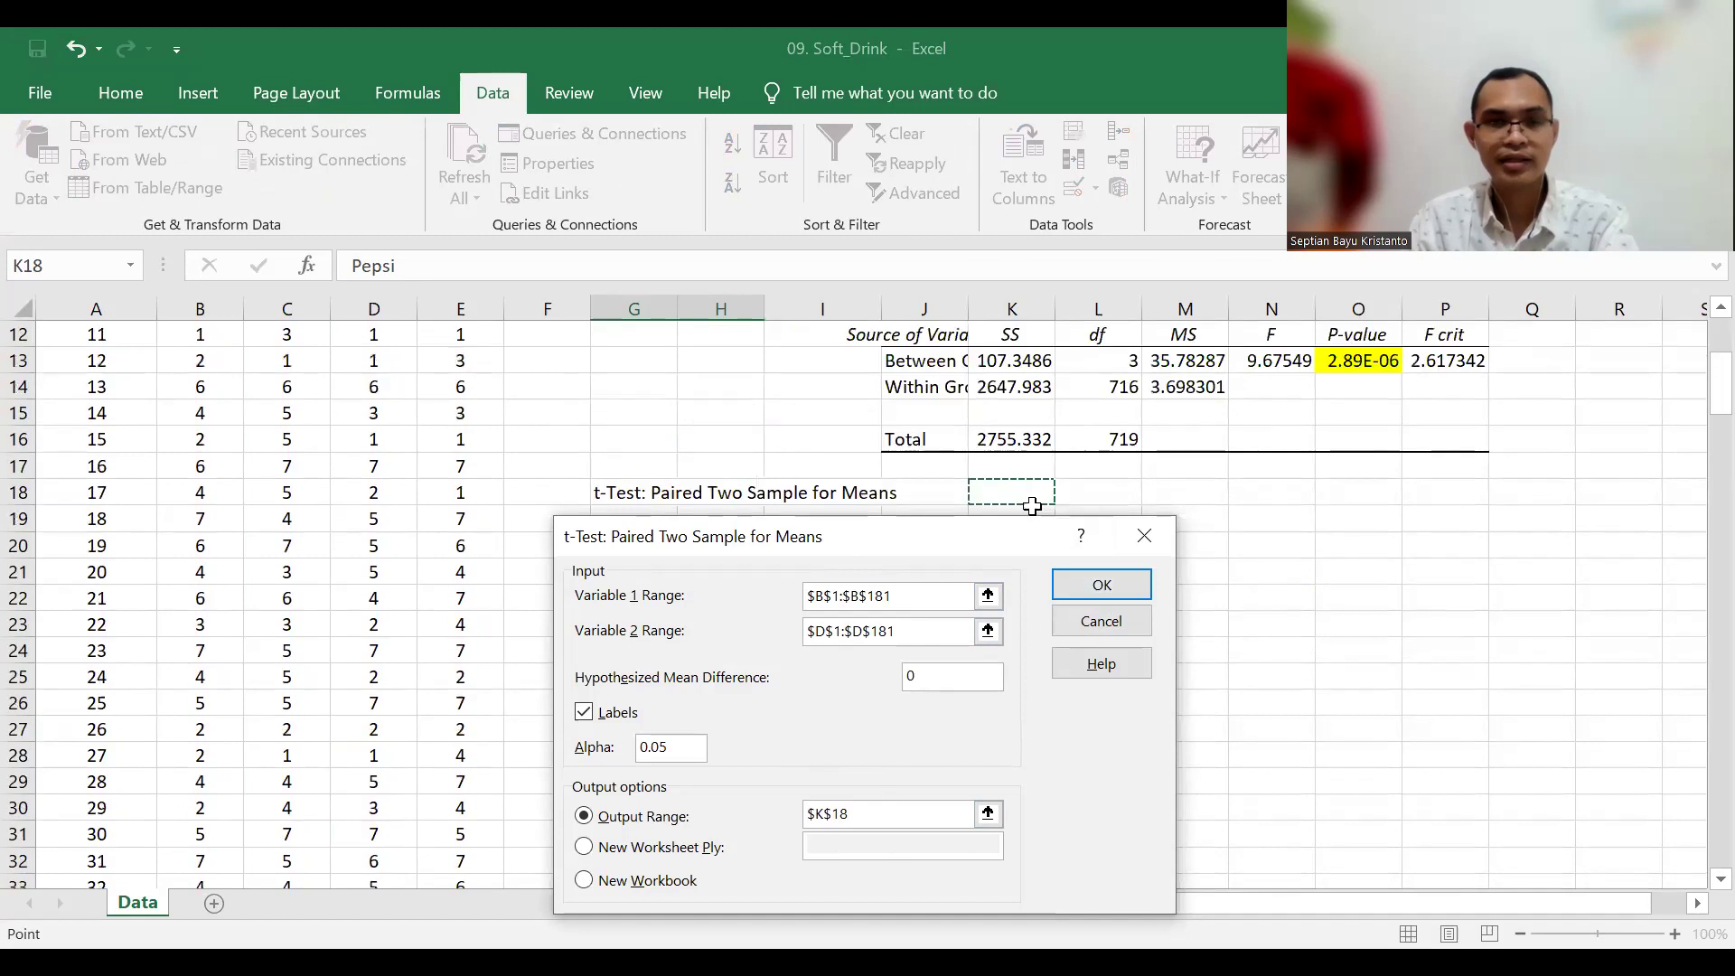
pyautogui.click(1108, 588)
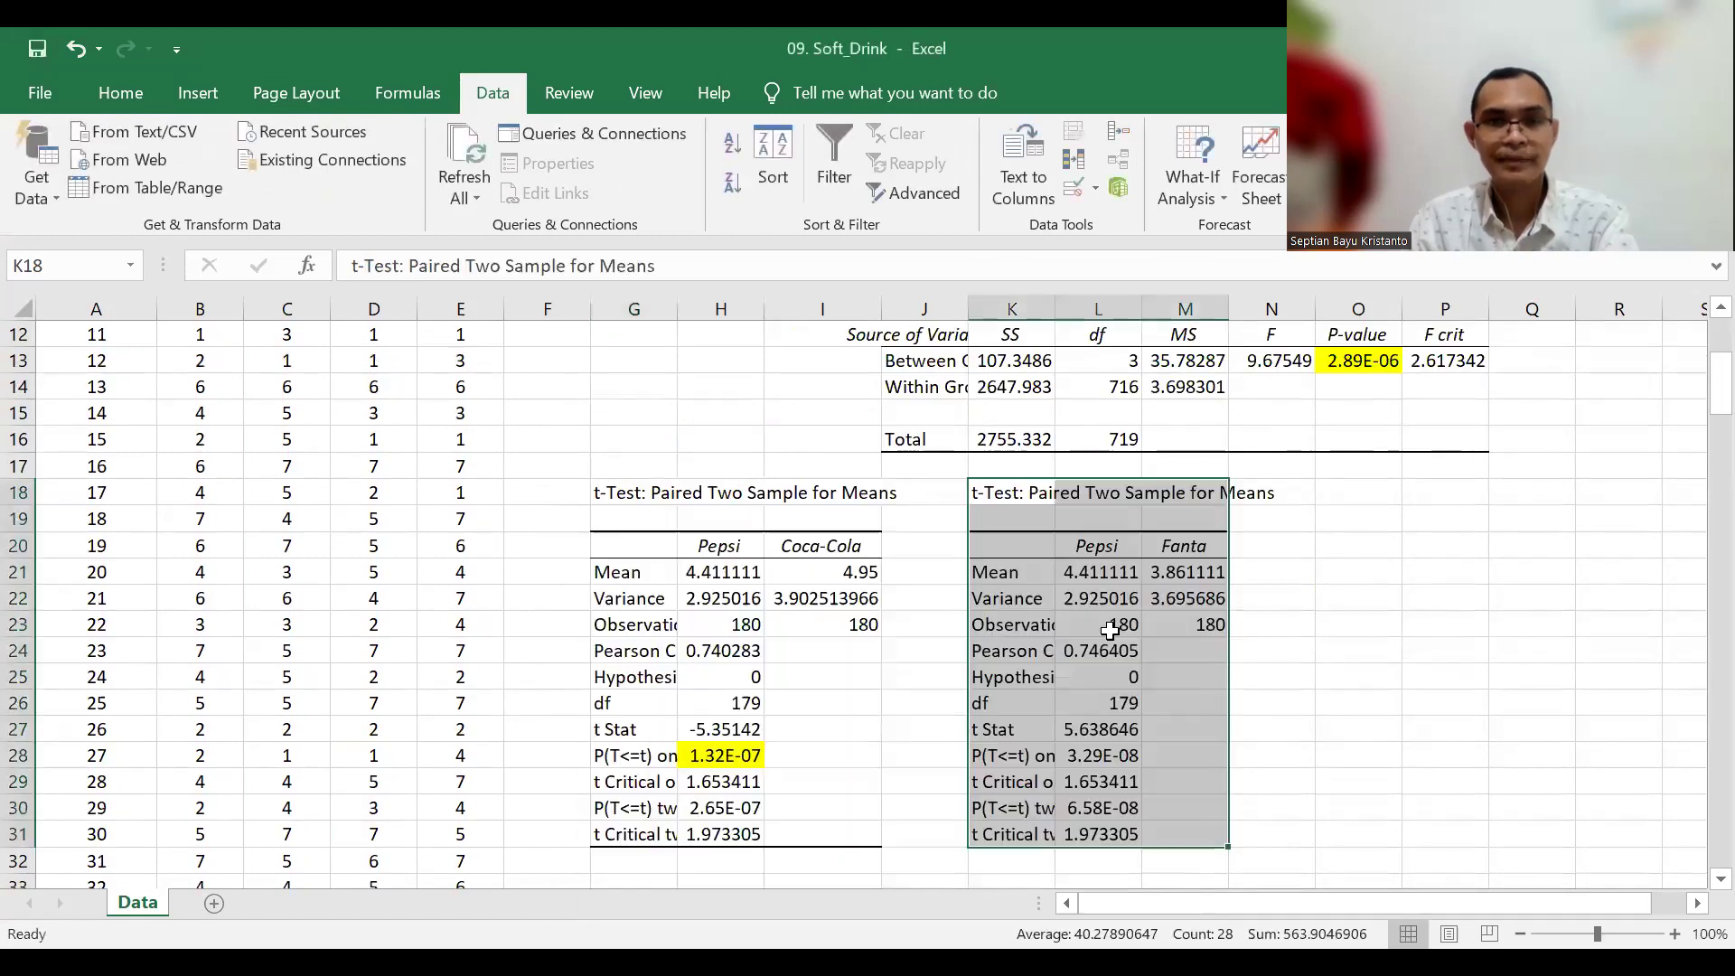
# Step: Fill the one-tail P-value cell L28 of the Pepsi and Fanta test with yellow
pyautogui.click(1116, 547)
pyautogui.click(1098, 759)
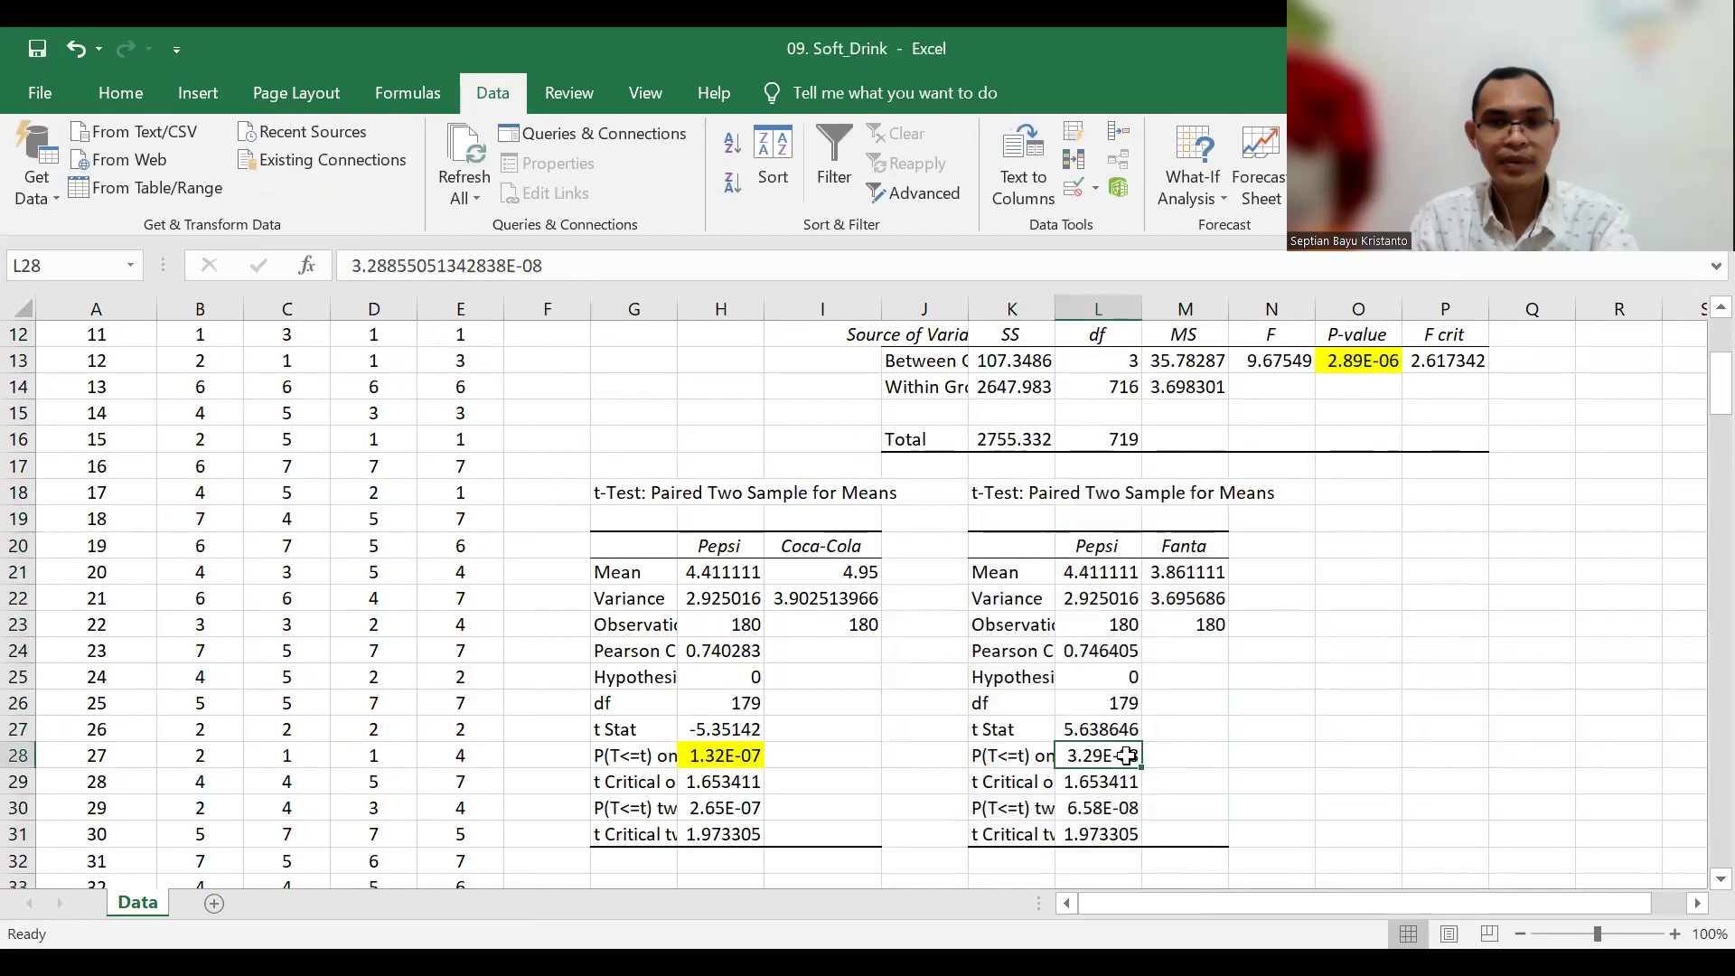
pyautogui.click(120, 93)
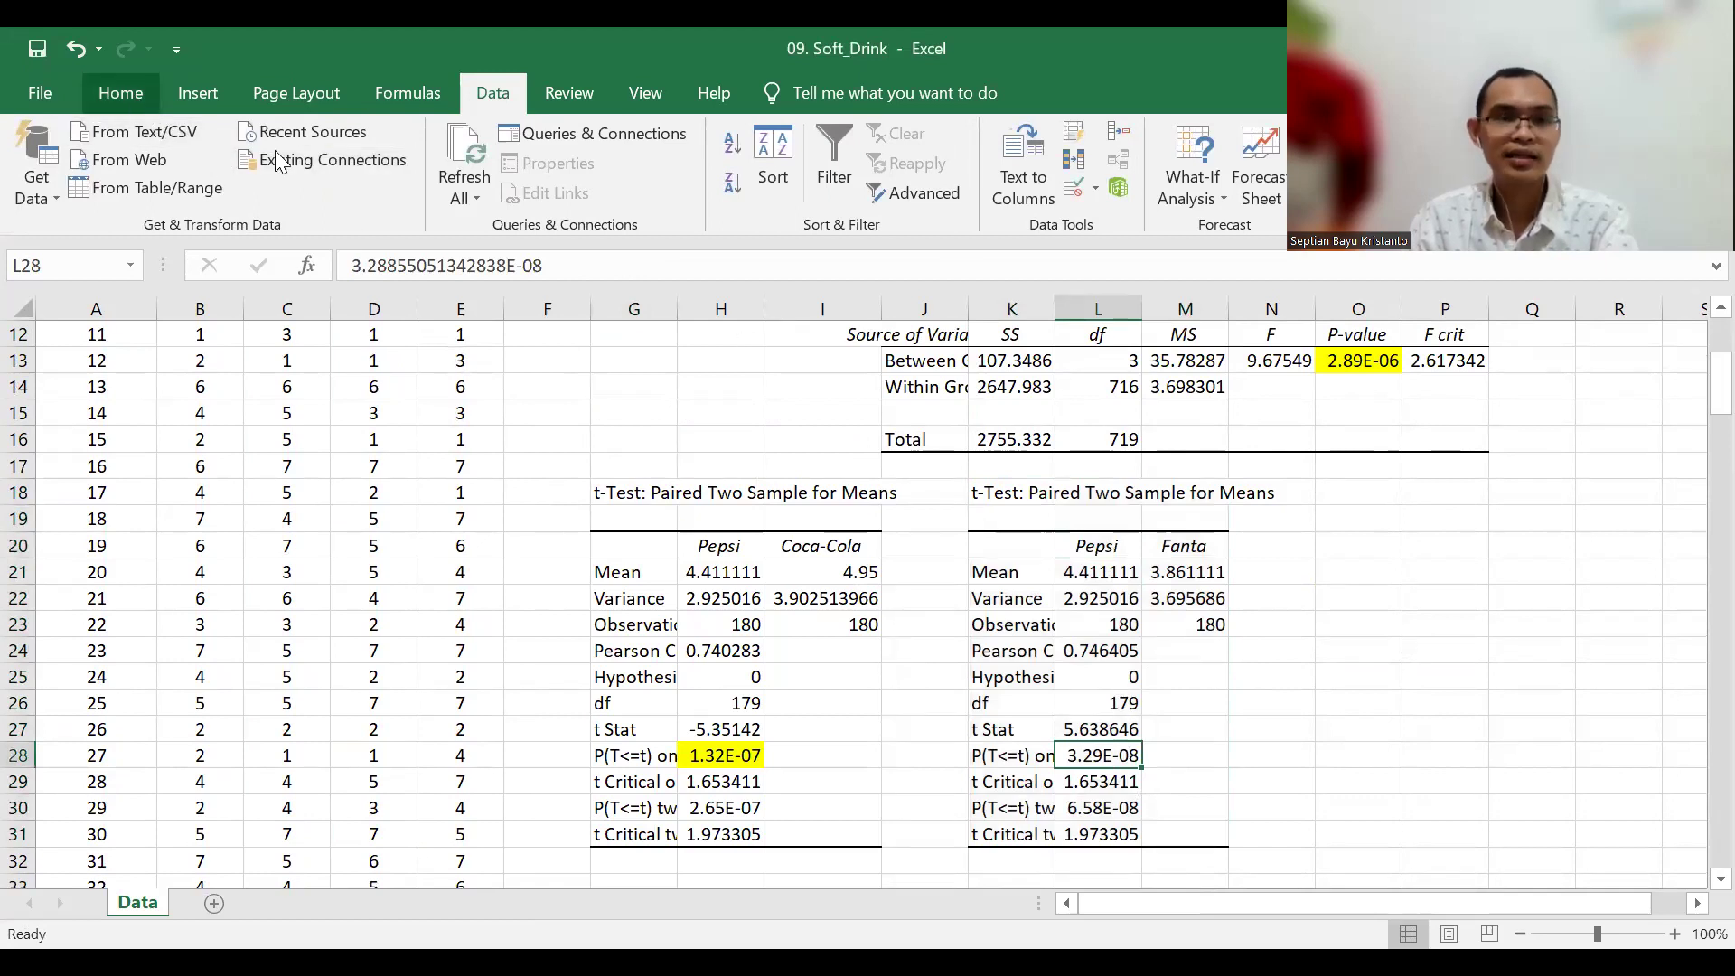
pyautogui.click(320, 183)
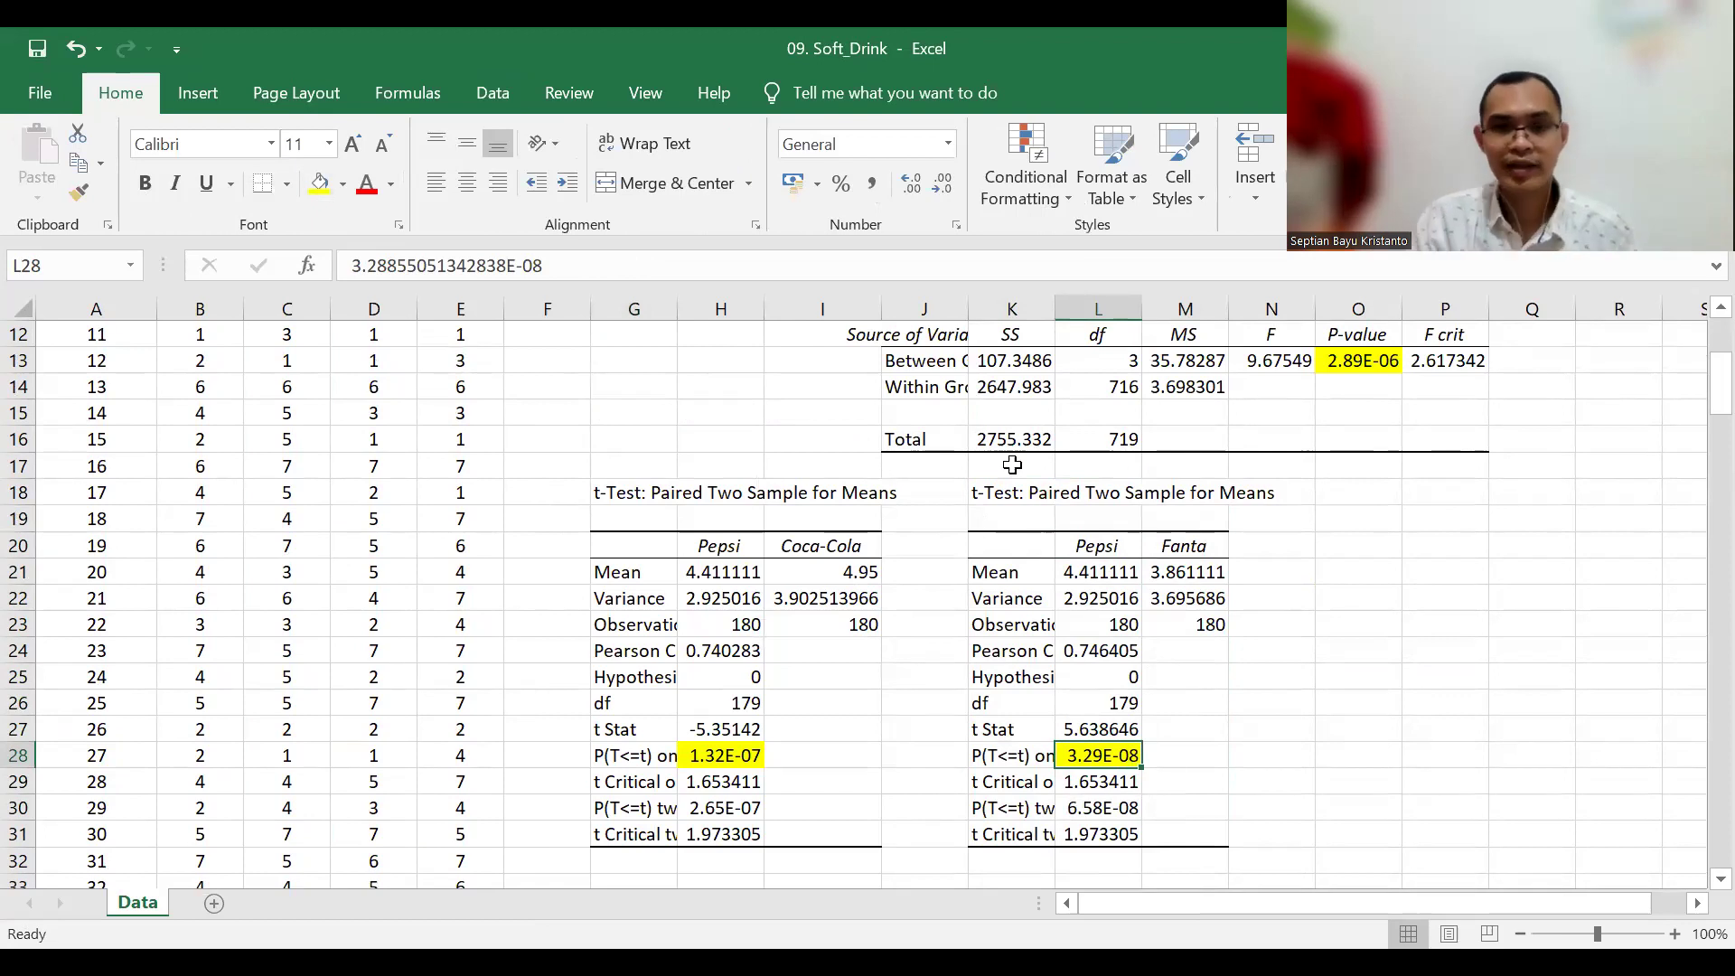
# Step: Compare the Pepsi and Fanta means in row 21 and review the remaining drink pairs in G3:H6
pyautogui.click(1136, 571)
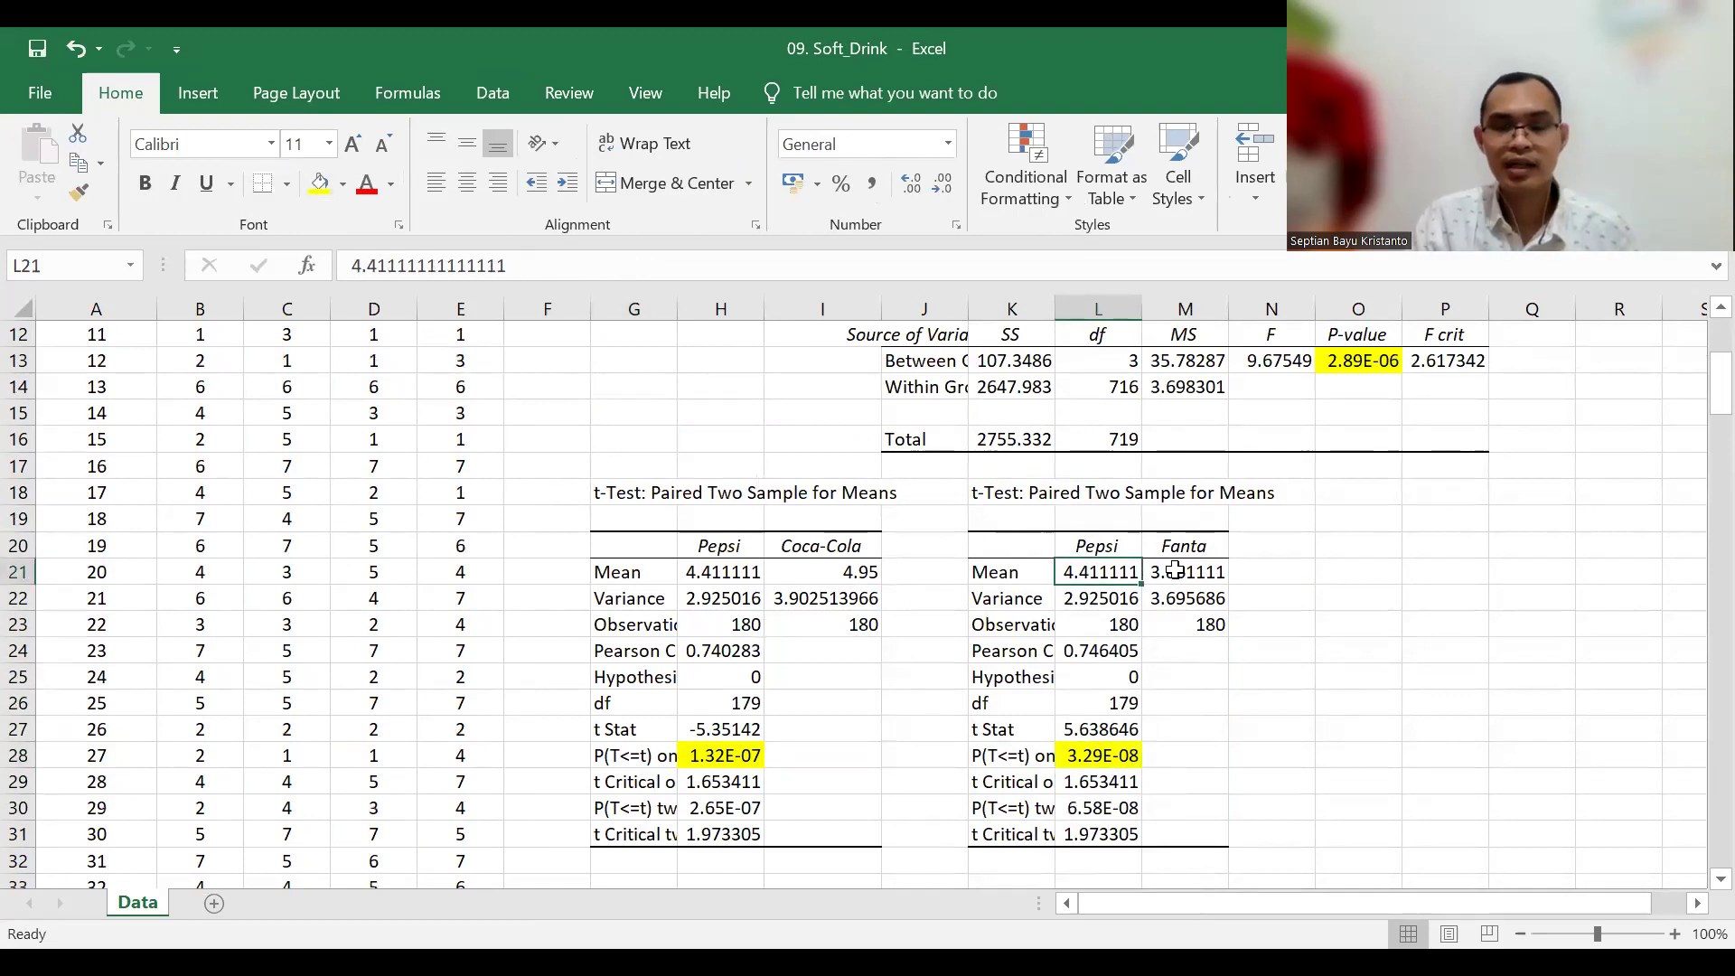
pyautogui.click(1174, 570)
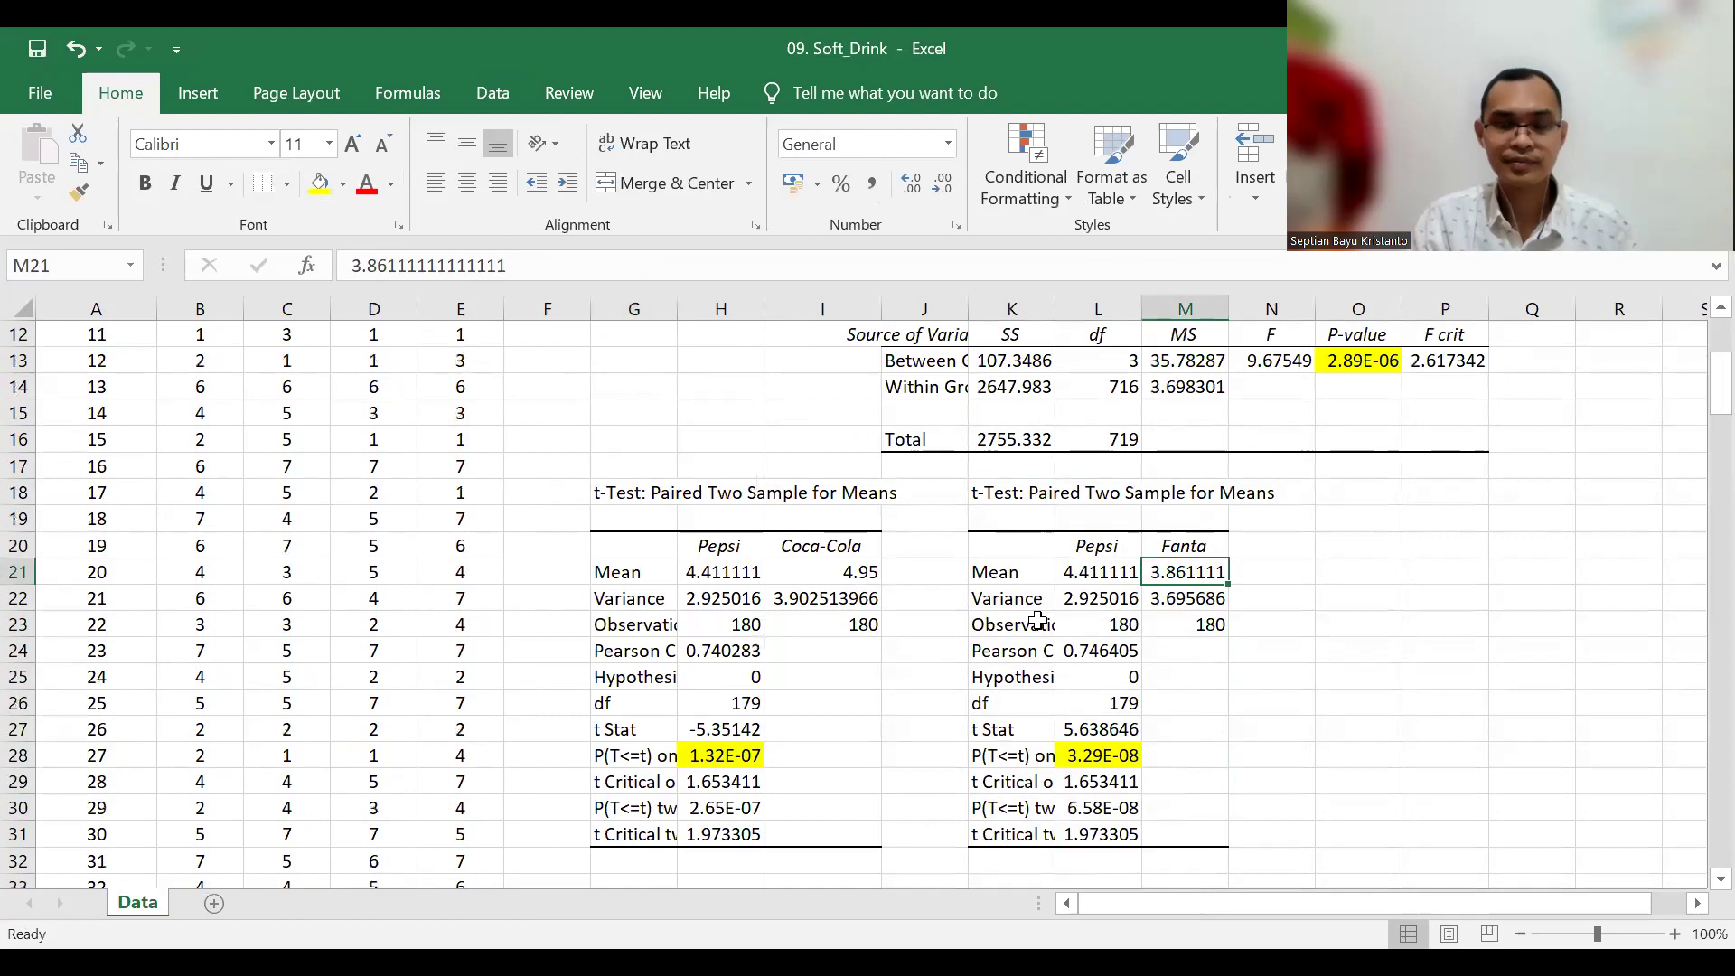
pyautogui.scroll(4, 876, 562)
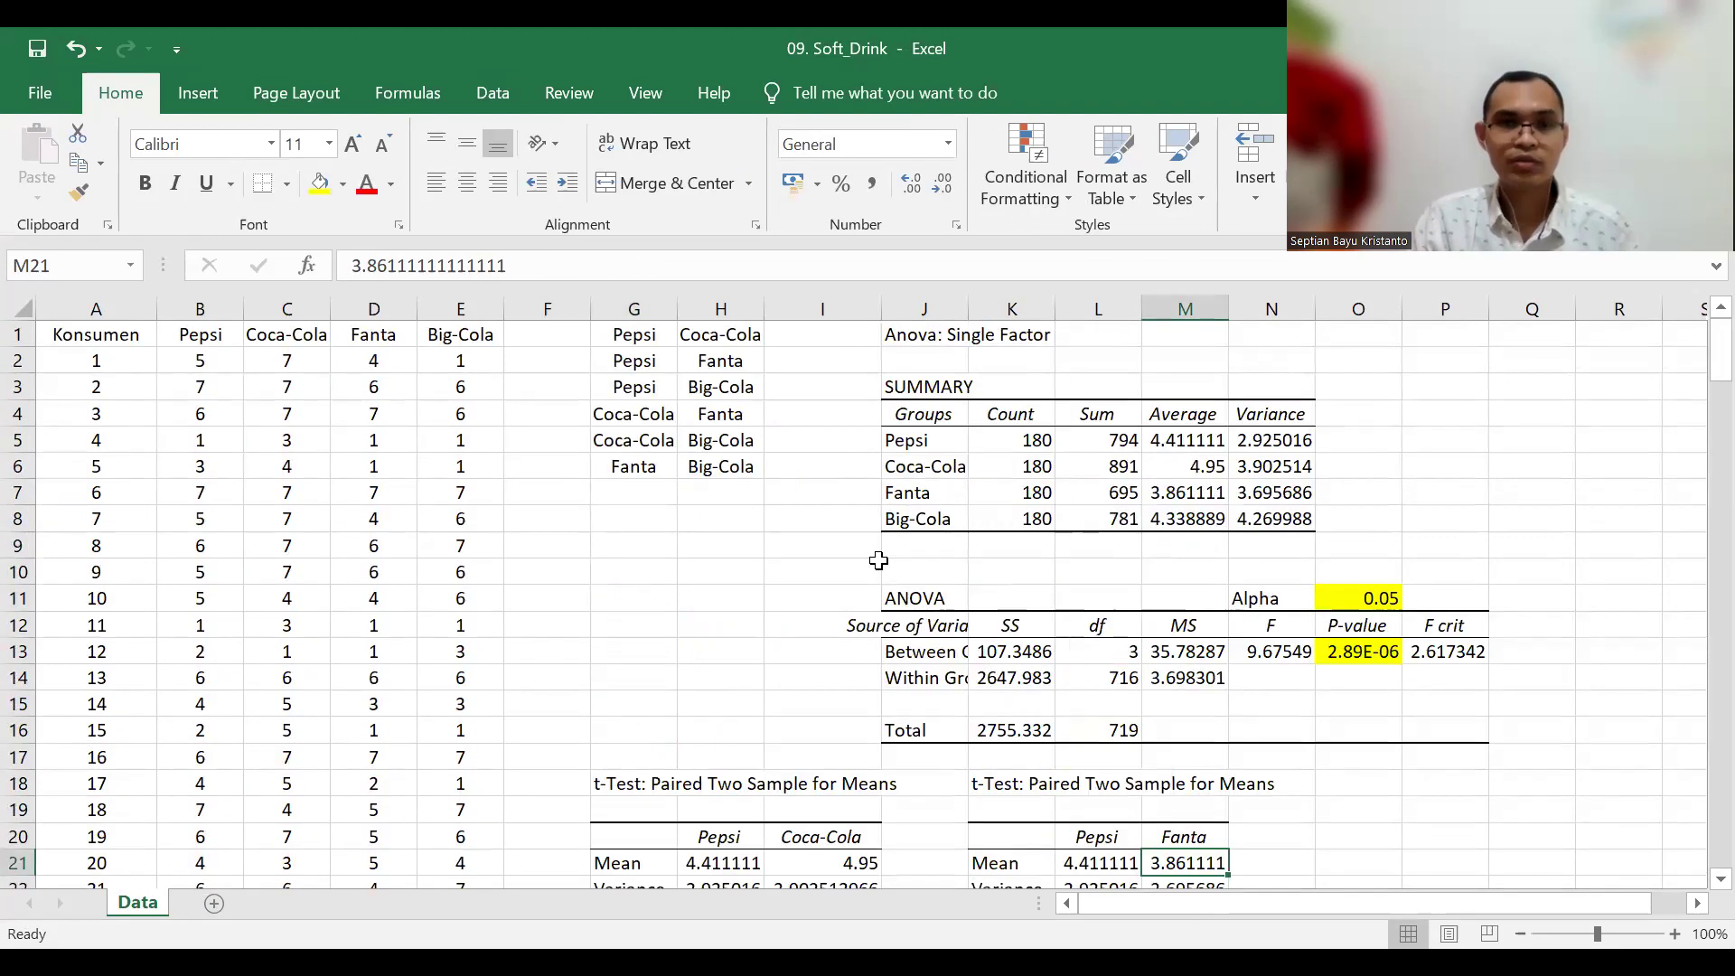
pyautogui.moveTo(661, 387); pyautogui.dragTo(715, 462)
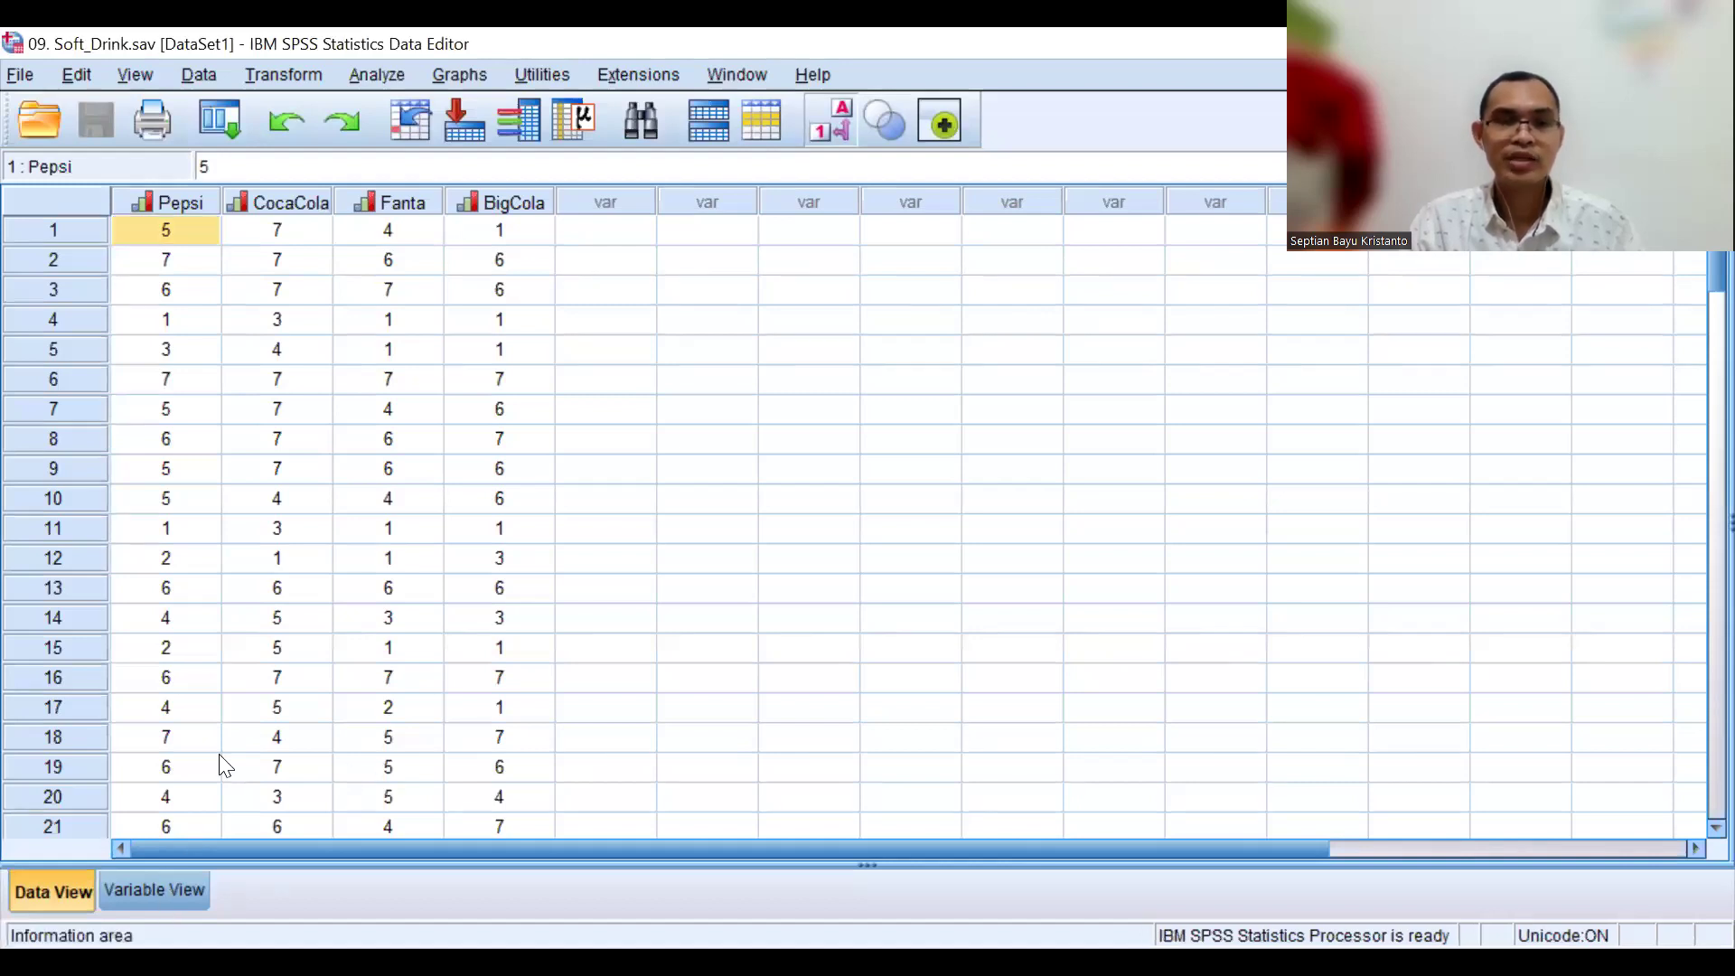
# Step: In SPSS Statistics, review the variable definitions in 09. Soft_Drink.sav and return to the data values
pyautogui.click(155, 890)
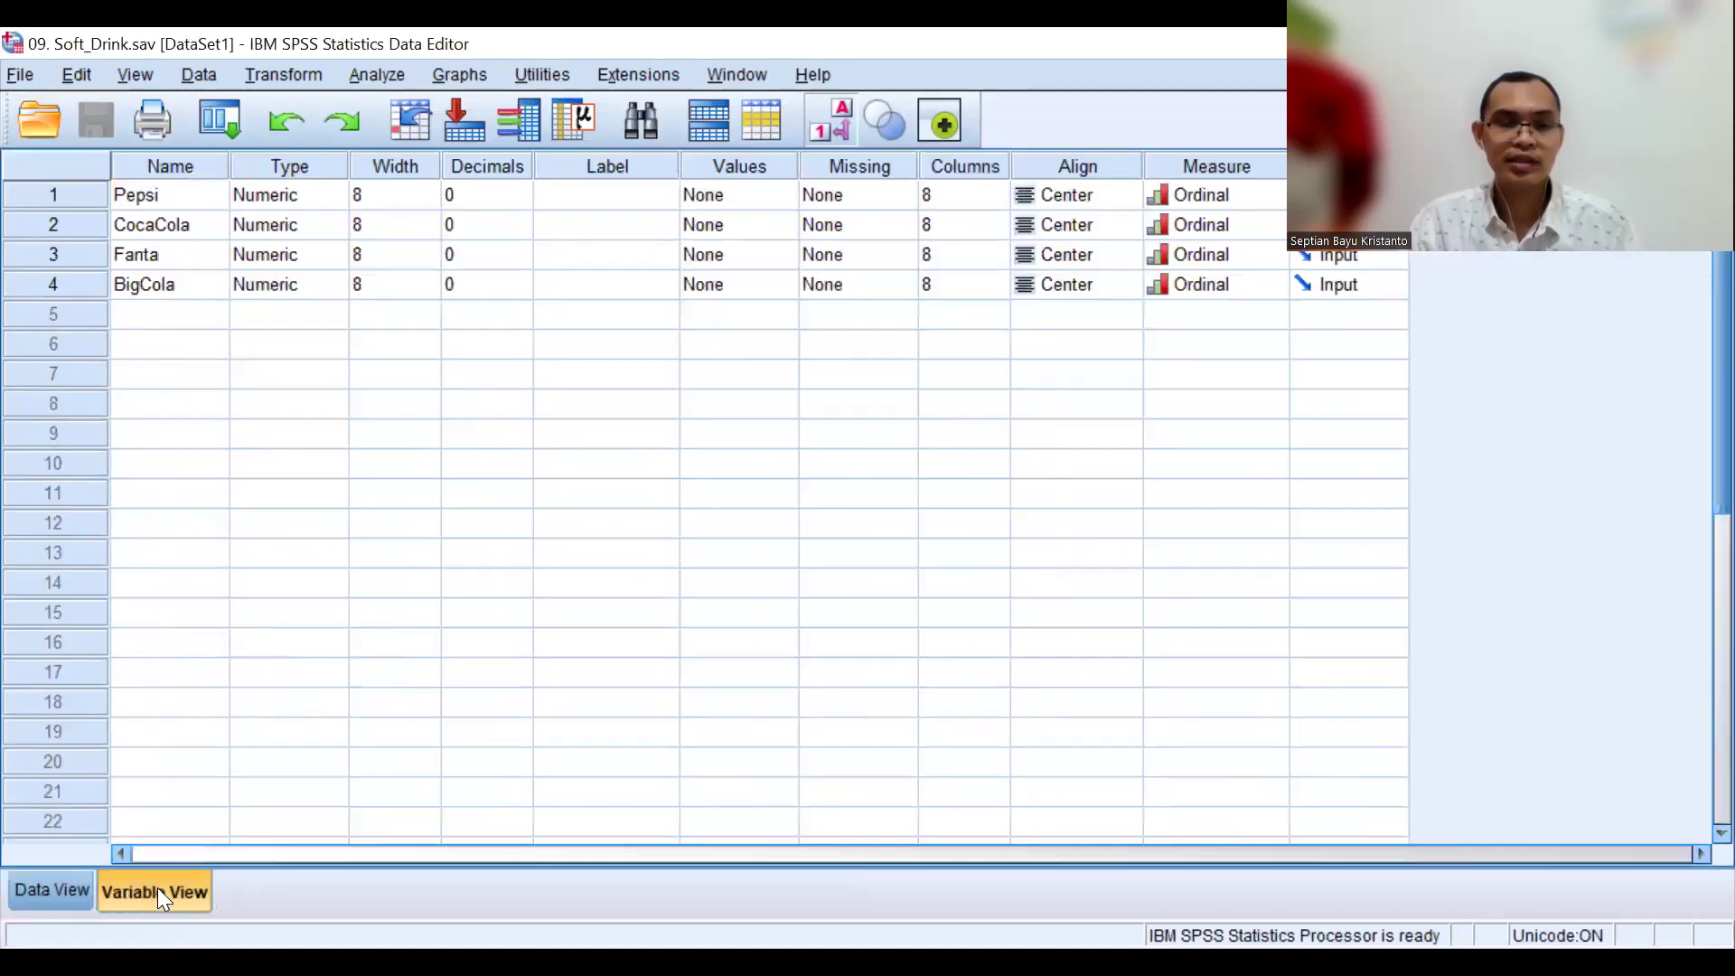
pyautogui.click(170, 233)
pyautogui.click(173, 258)
pyautogui.click(174, 284)
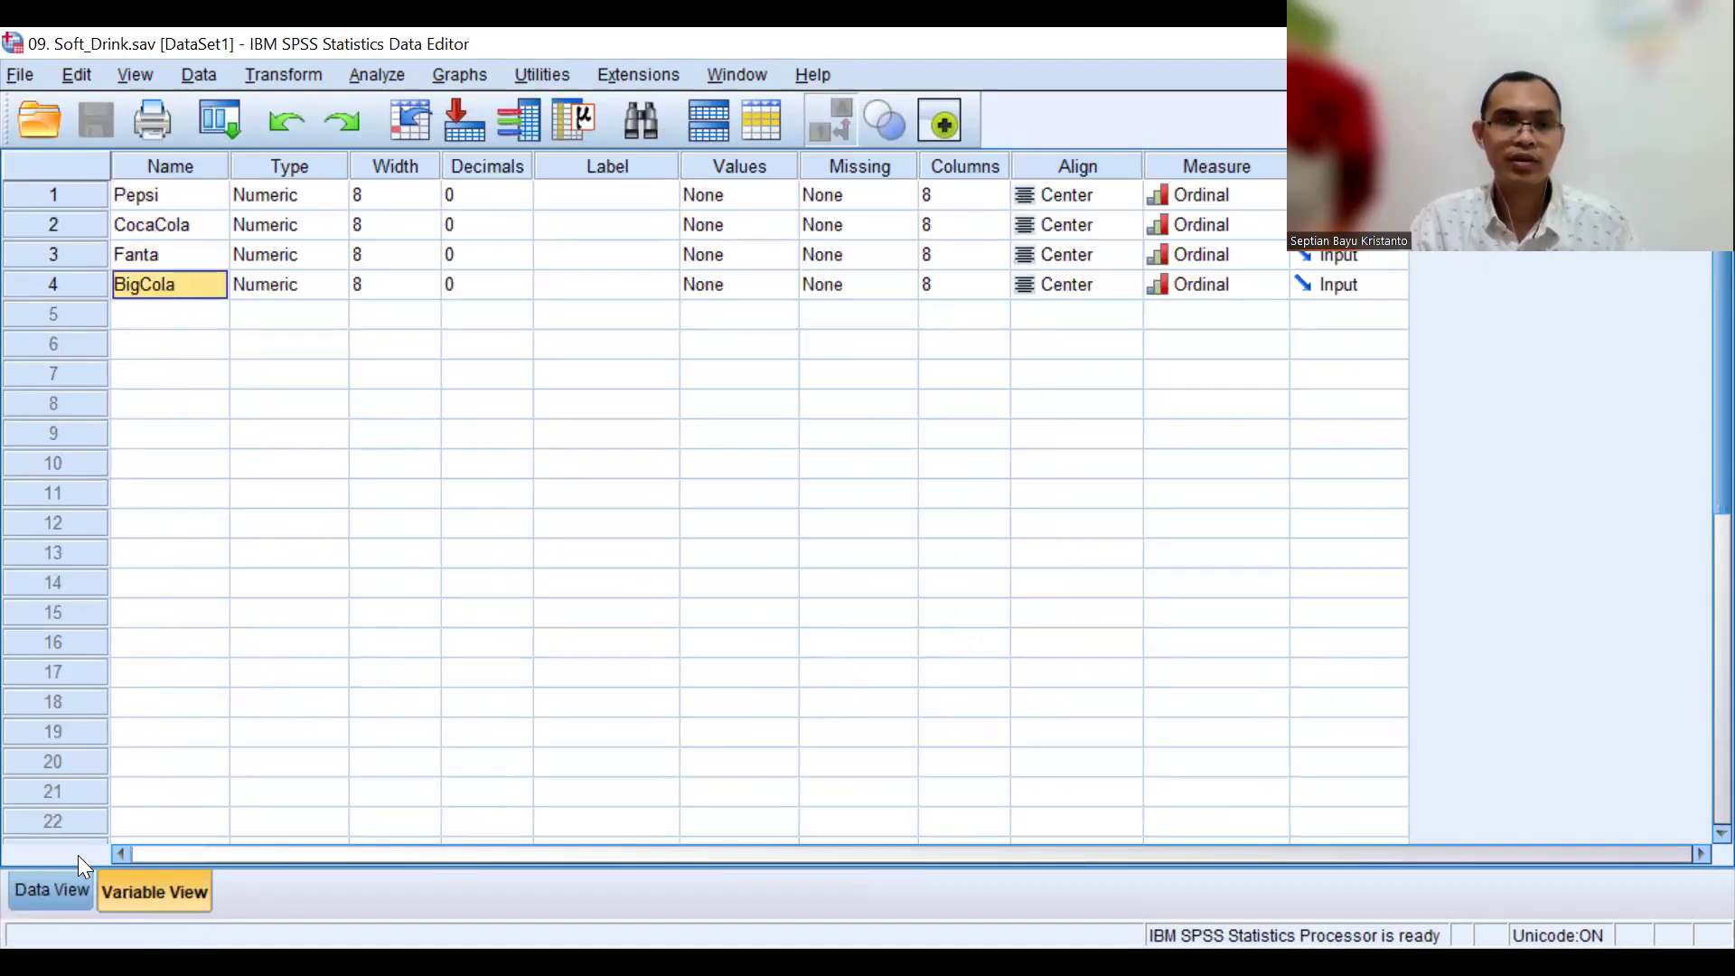
pyautogui.click(52, 892)
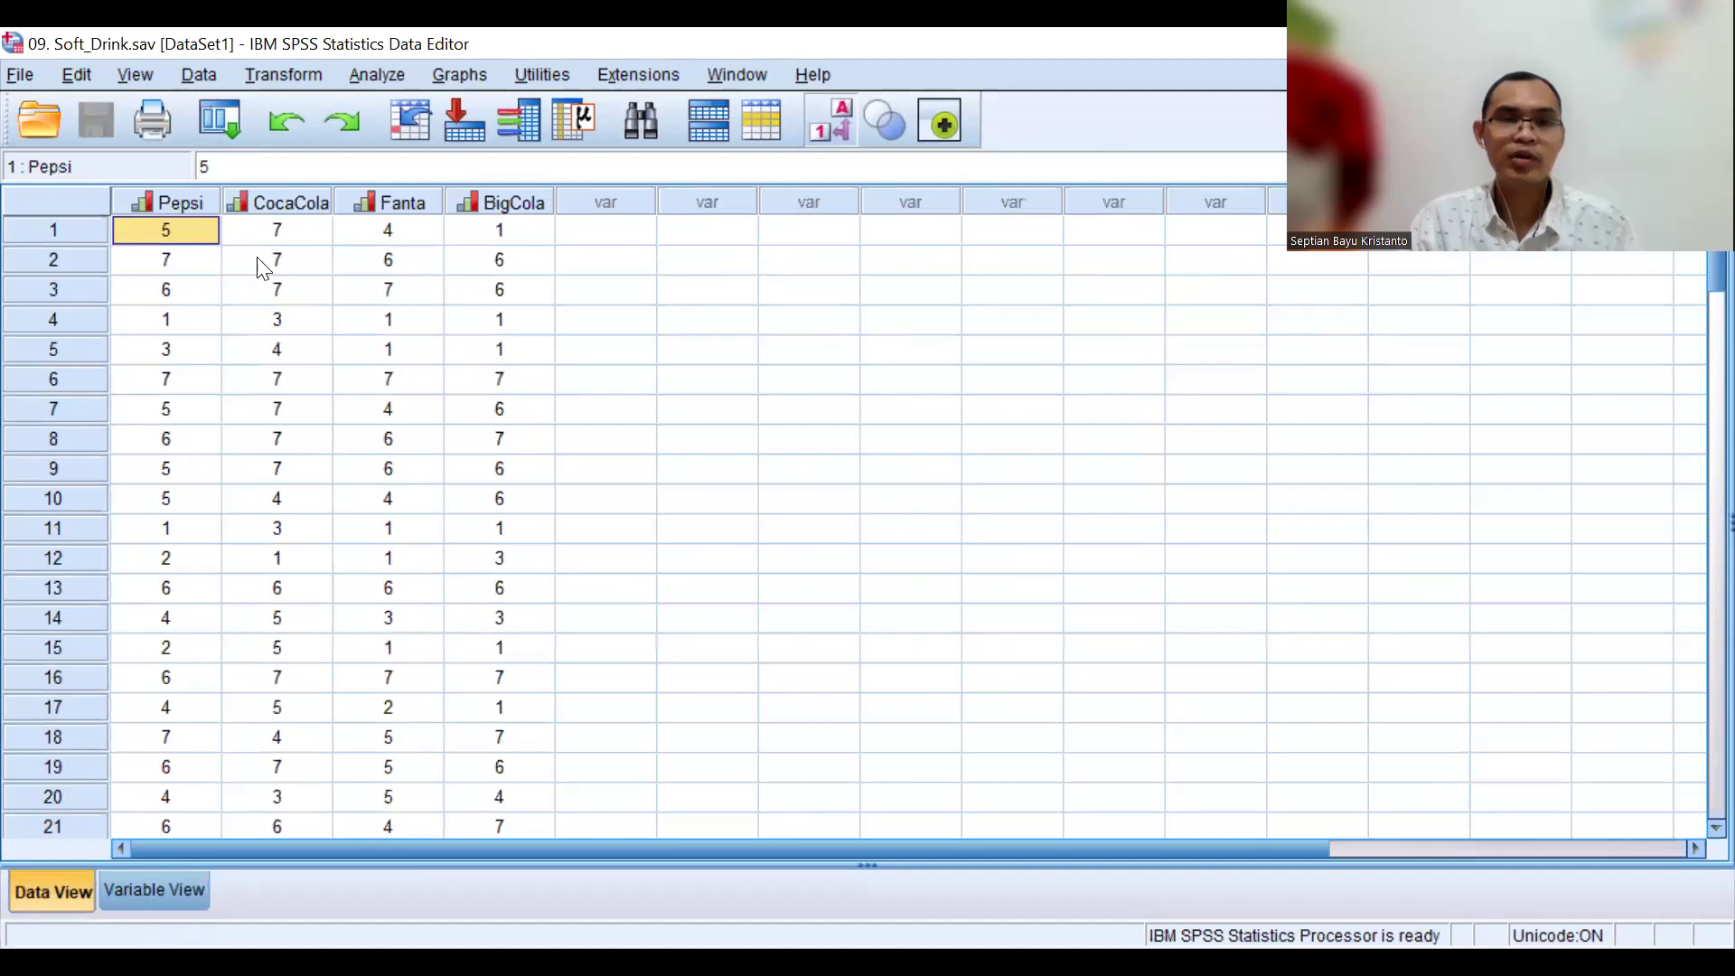
# Step: Start a Paired-Samples T Test and define the first pair as Pepsi and CocaCola
pyautogui.click(385, 74)
pyautogui.moveTo(587, 231)
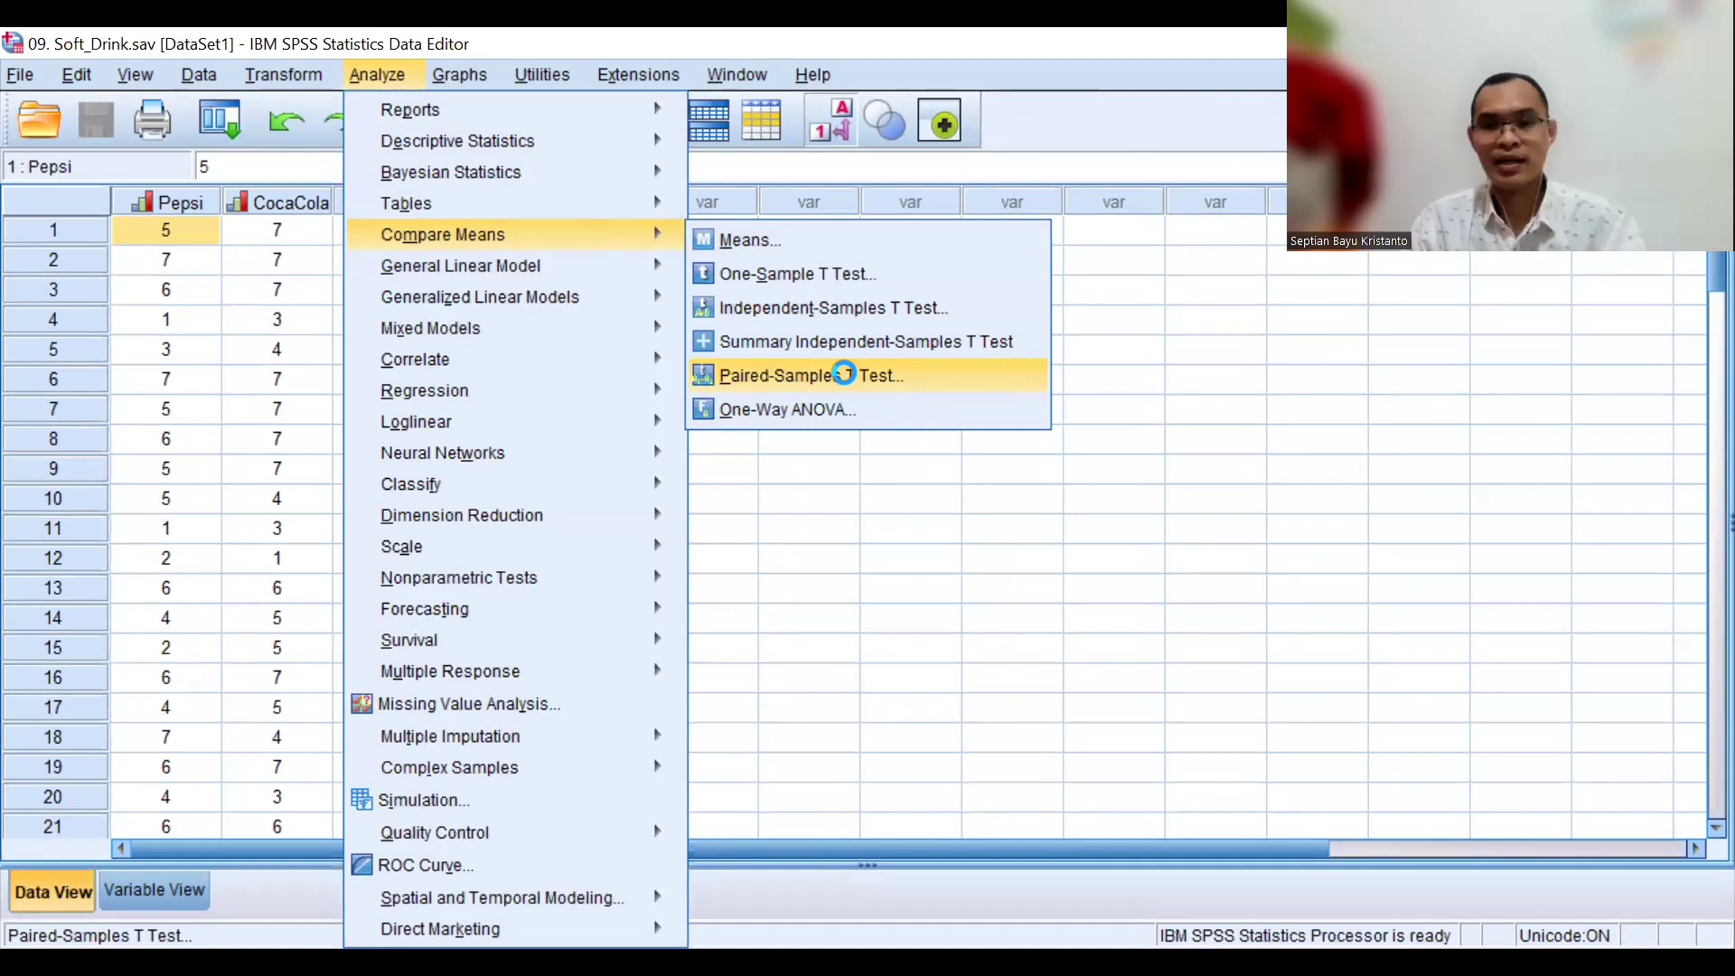
pyautogui.click(849, 384)
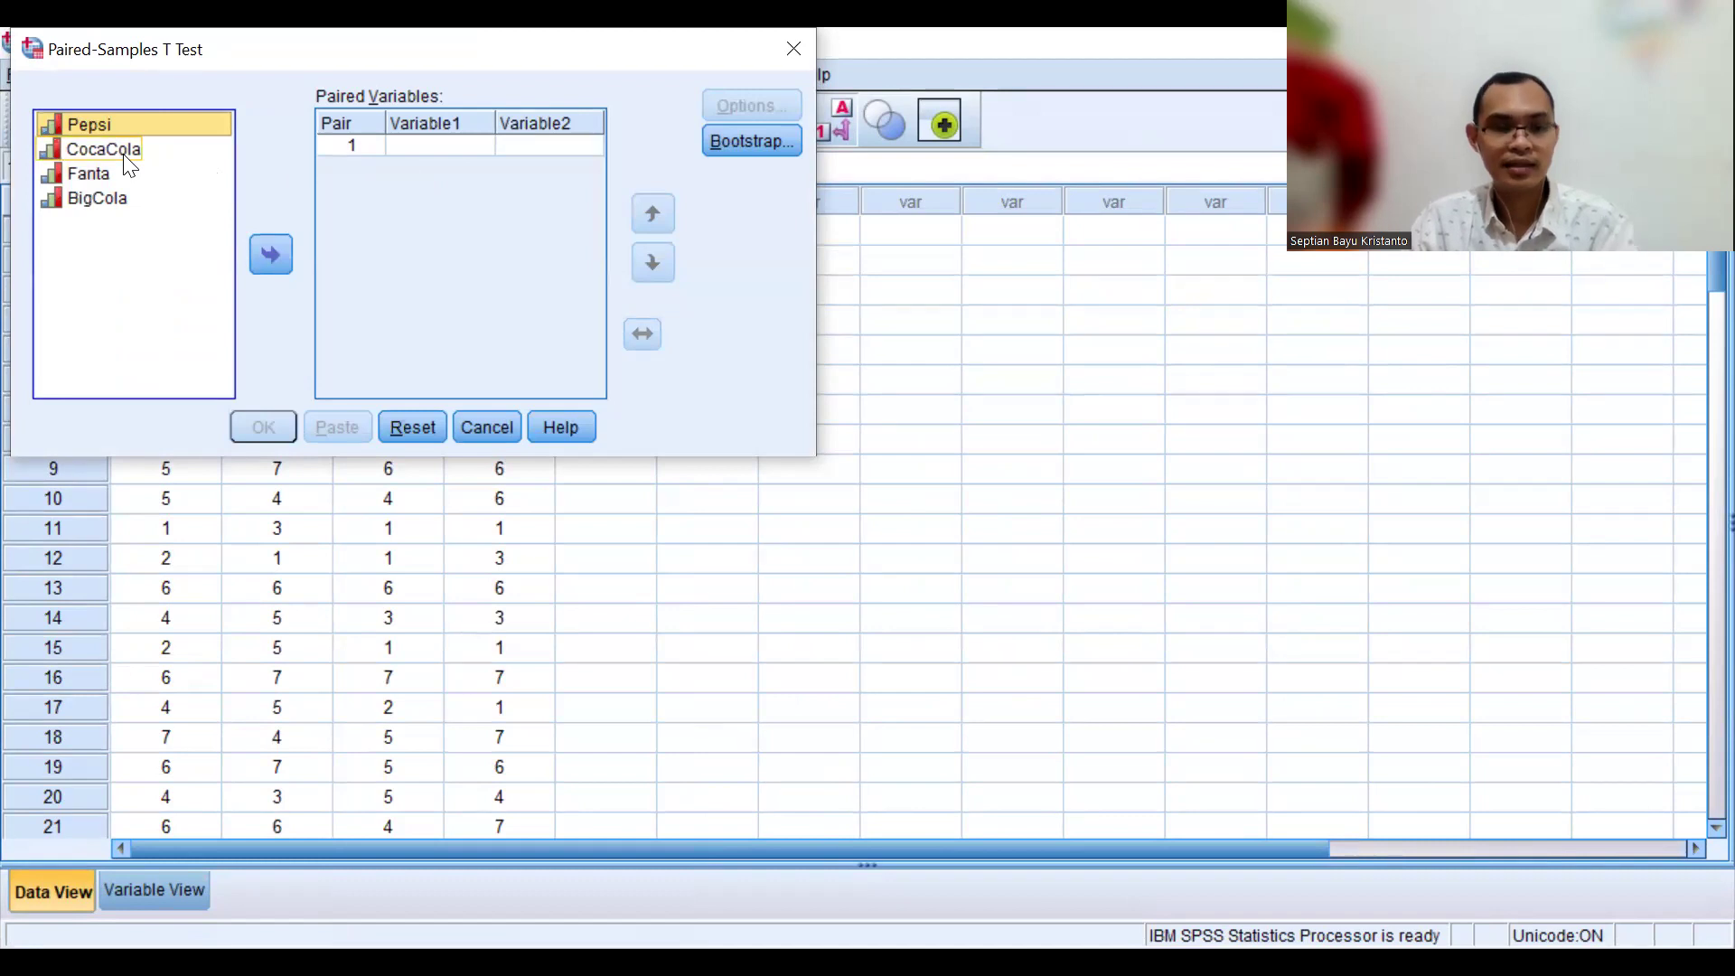
pyautogui.click(270, 256)
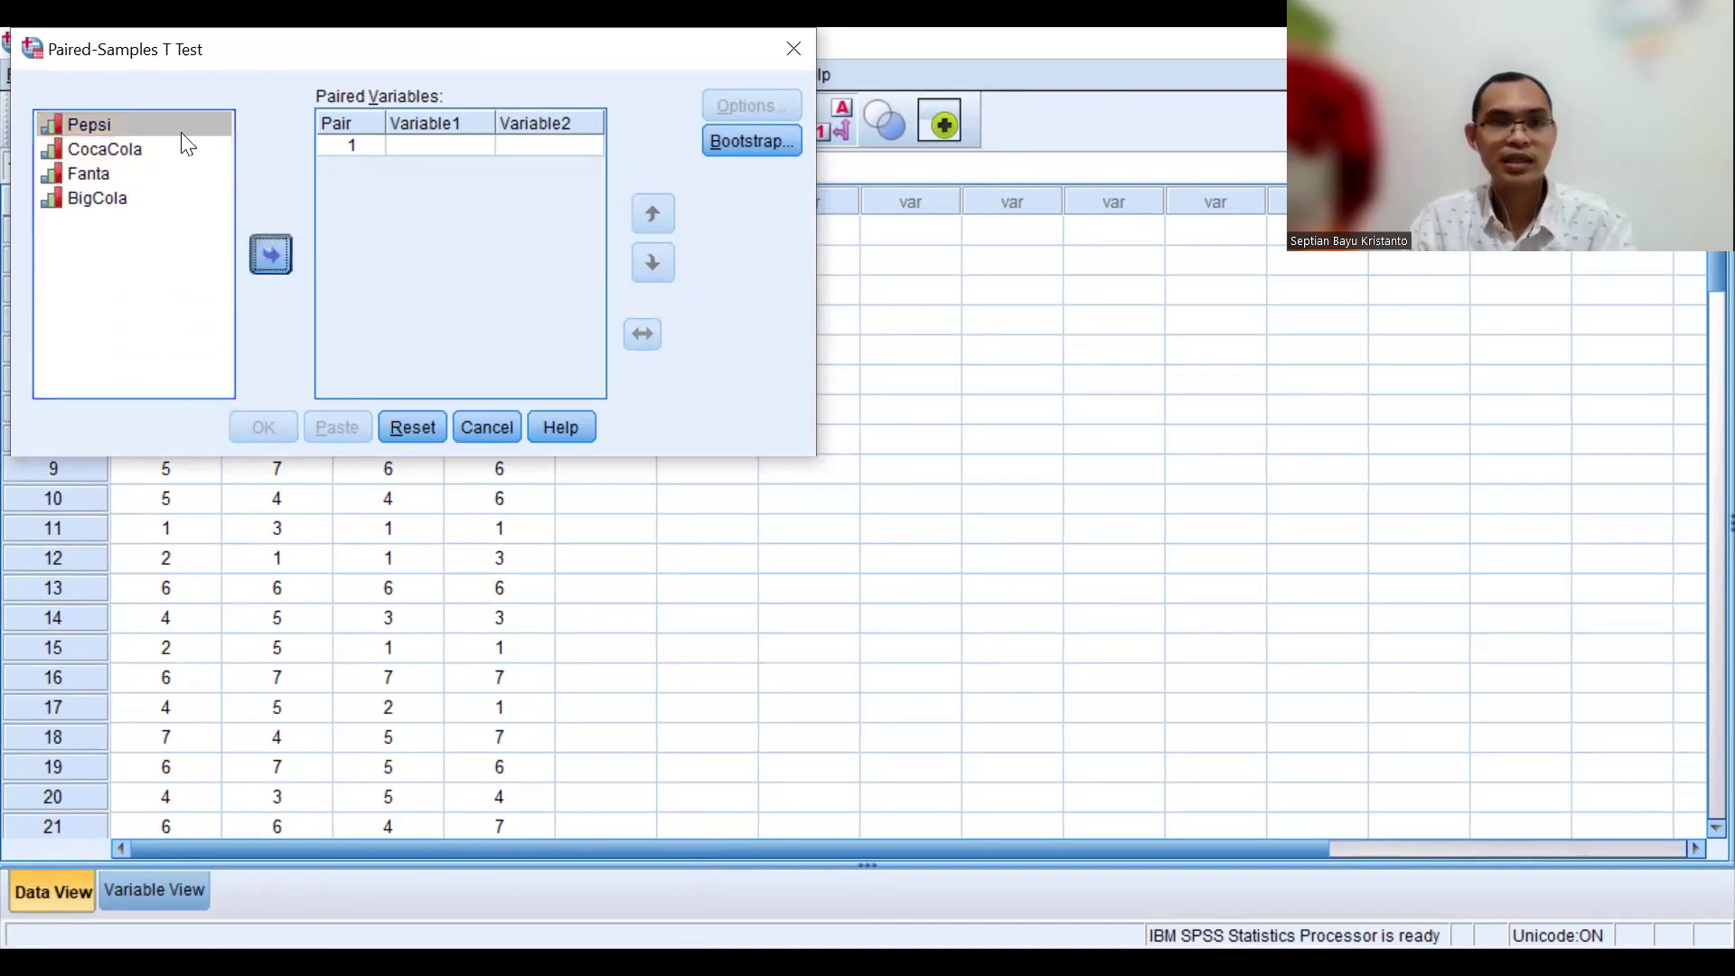
pyautogui.click(114, 152)
pyautogui.click(274, 256)
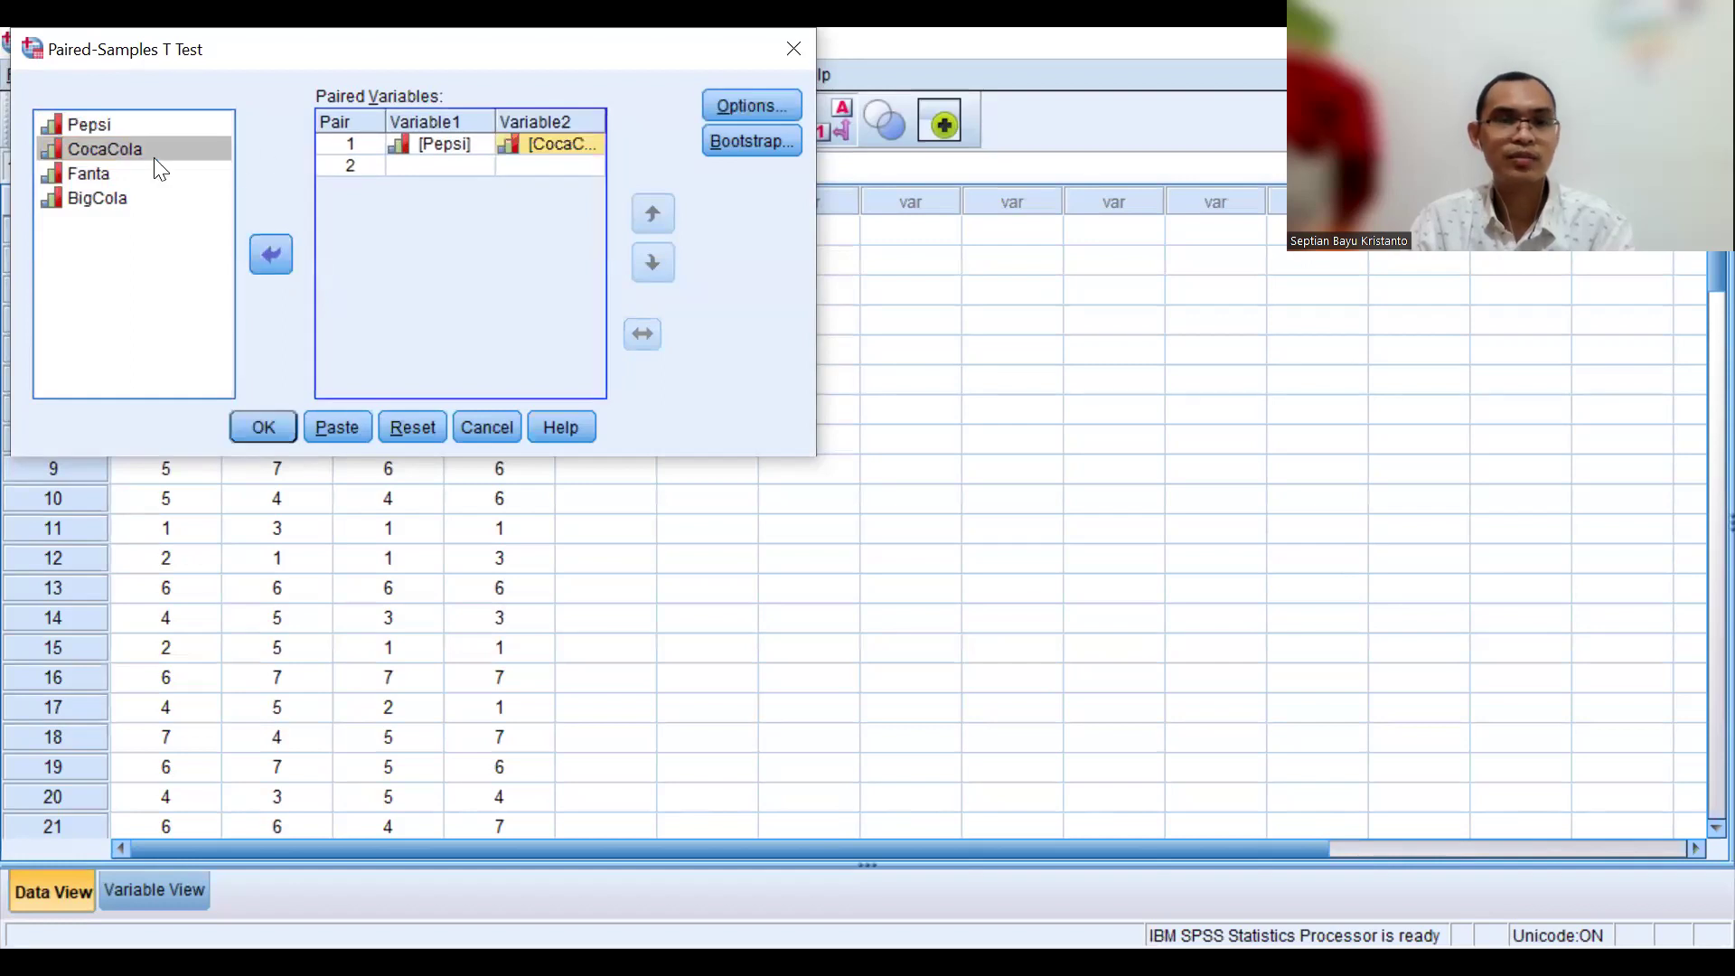
# Step: Add Pepsi with Fanta as pair 2 and Pepsi with BigCola as pair 3
pyautogui.keyDown('ctrl'); pyautogui.click(99, 173); pyautogui.keyUp('ctrl')
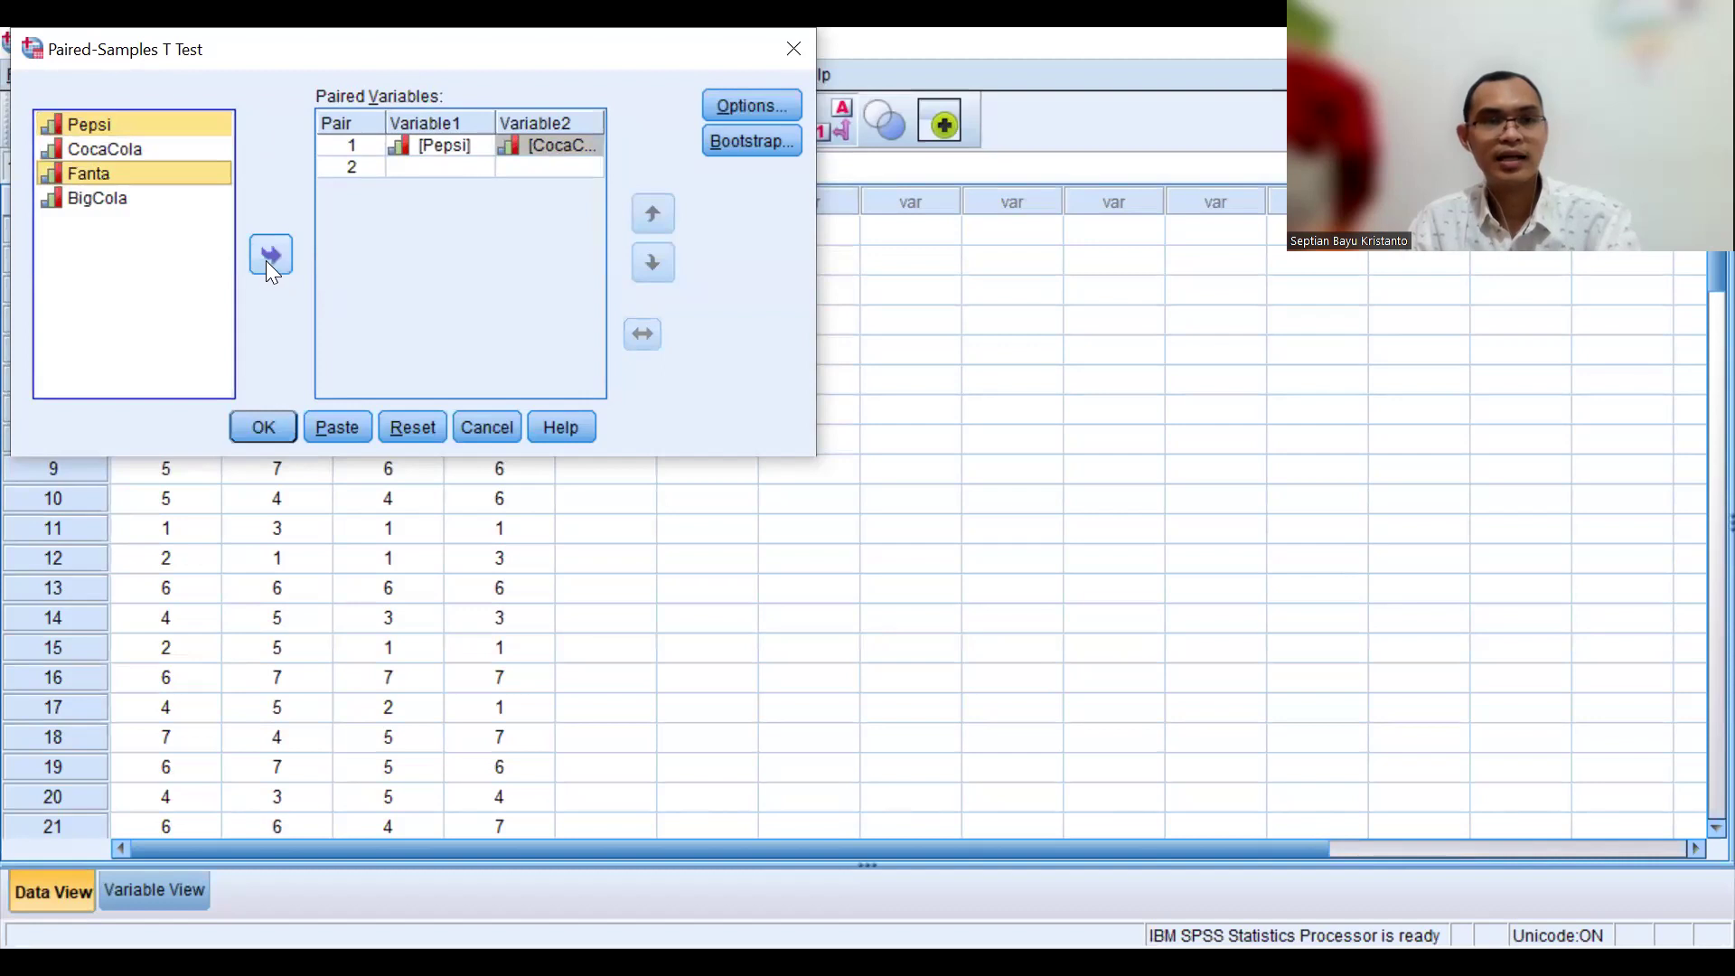
pyautogui.click(268, 259)
pyautogui.click(103, 121)
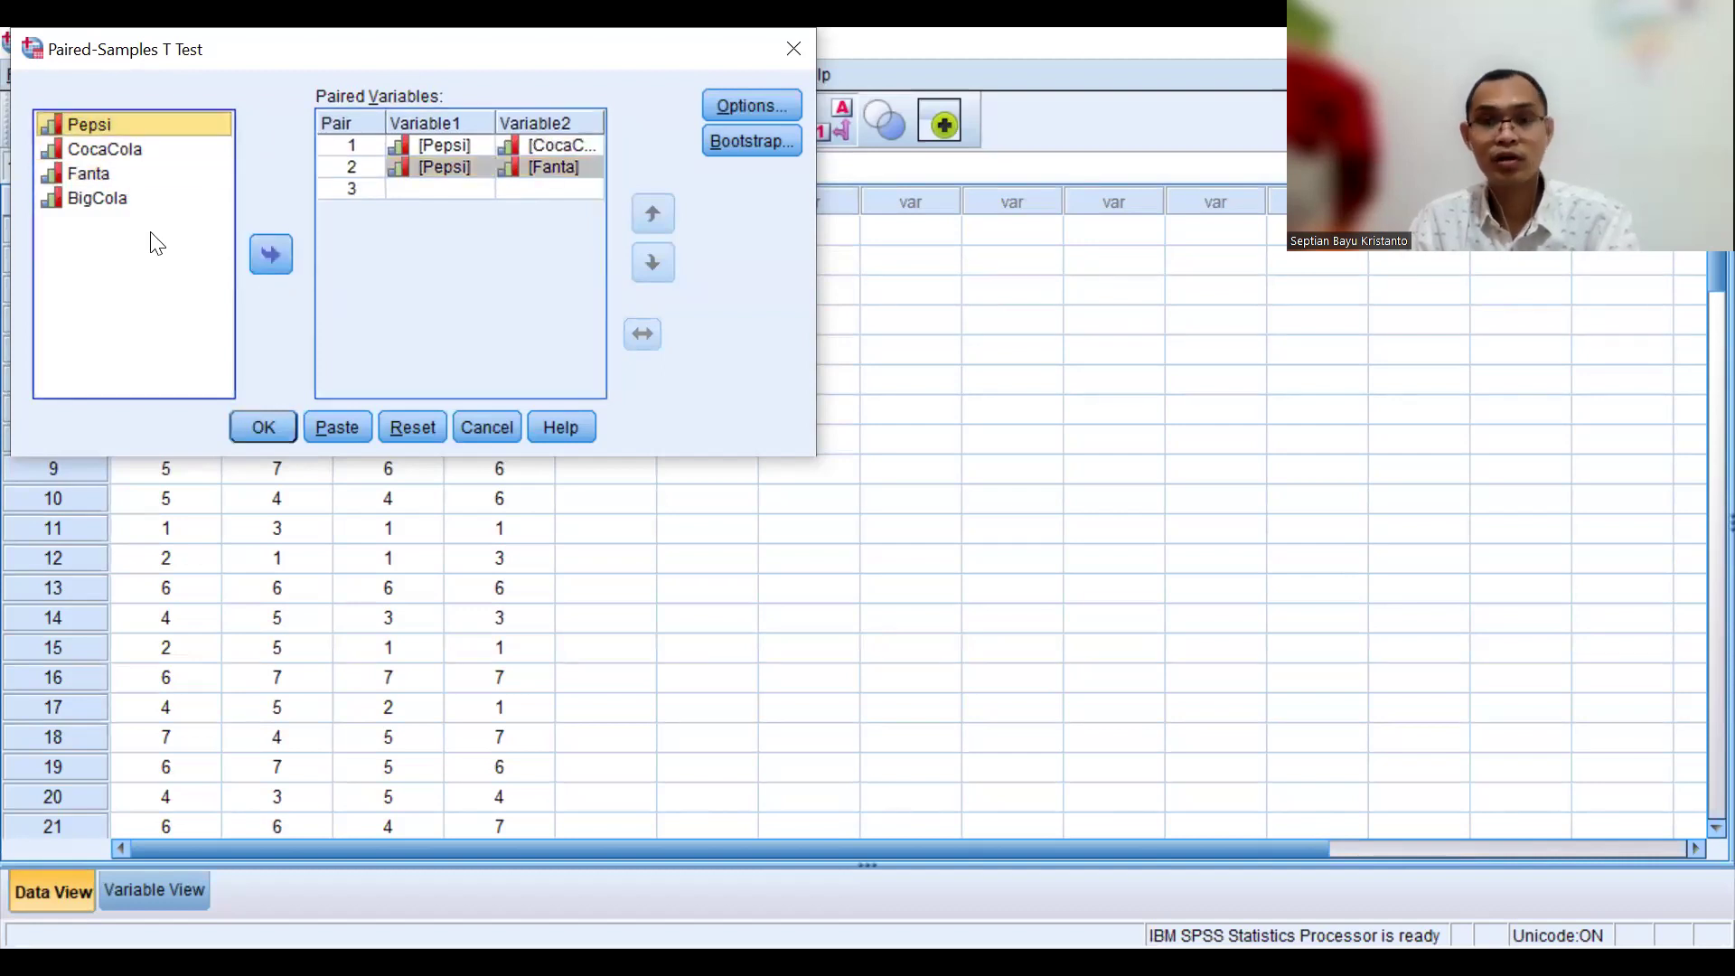
pyautogui.keyDown('ctrl'); pyautogui.click(113, 198); pyautogui.keyUp('ctrl')
pyautogui.click(271, 254)
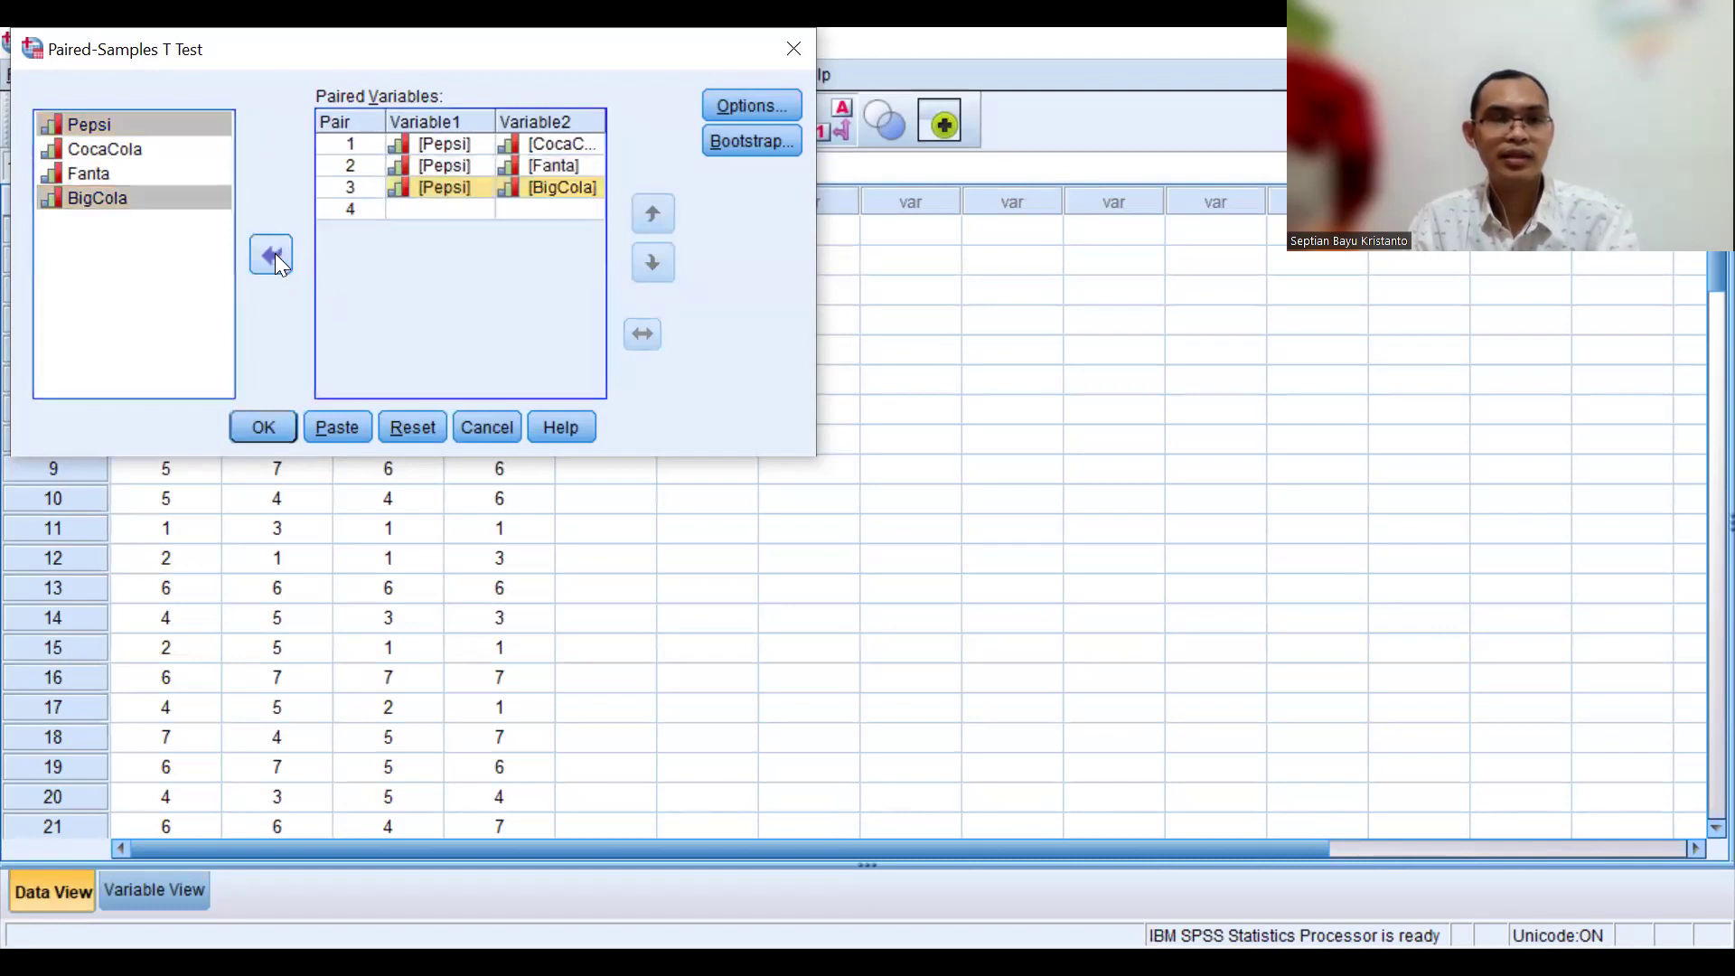
# Step: Add the remaining pairs CocaCola with Fanta, CocaCola with BigCola, and Fanta with BigCola as pairs 4 to 6
pyautogui.click(136, 155)
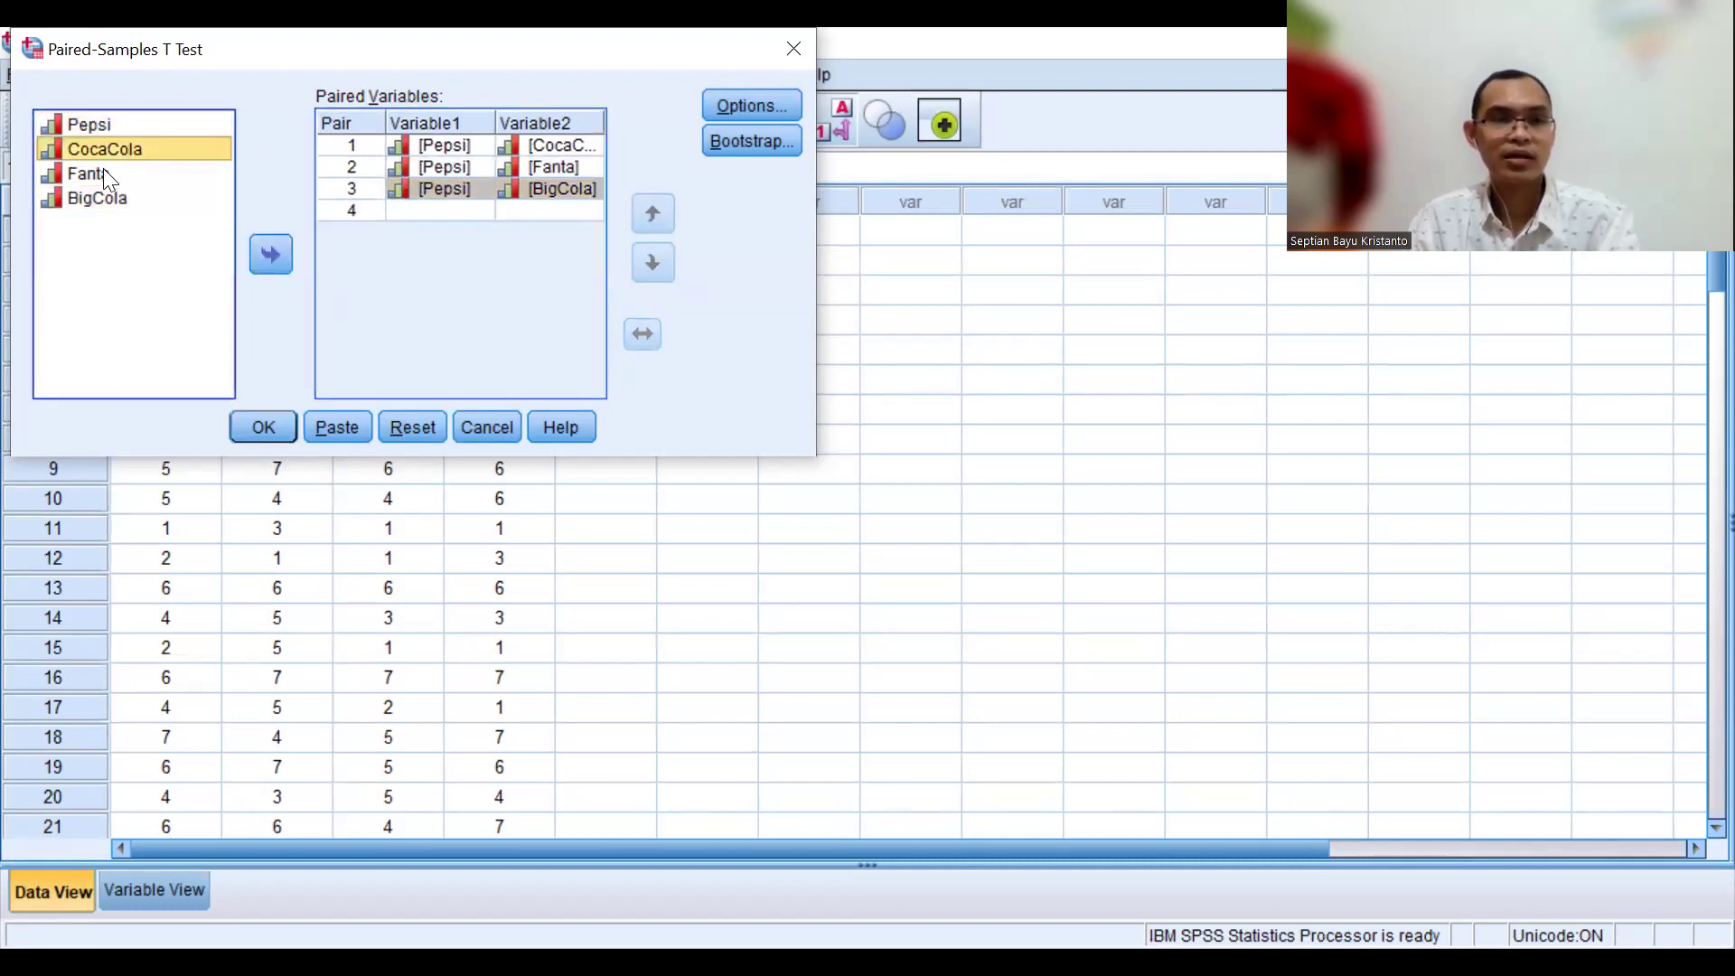
pyautogui.keyDown('ctrl'); pyautogui.click(103, 172); pyautogui.keyUp('ctrl')
pyautogui.click(269, 257)
pyautogui.click(125, 159)
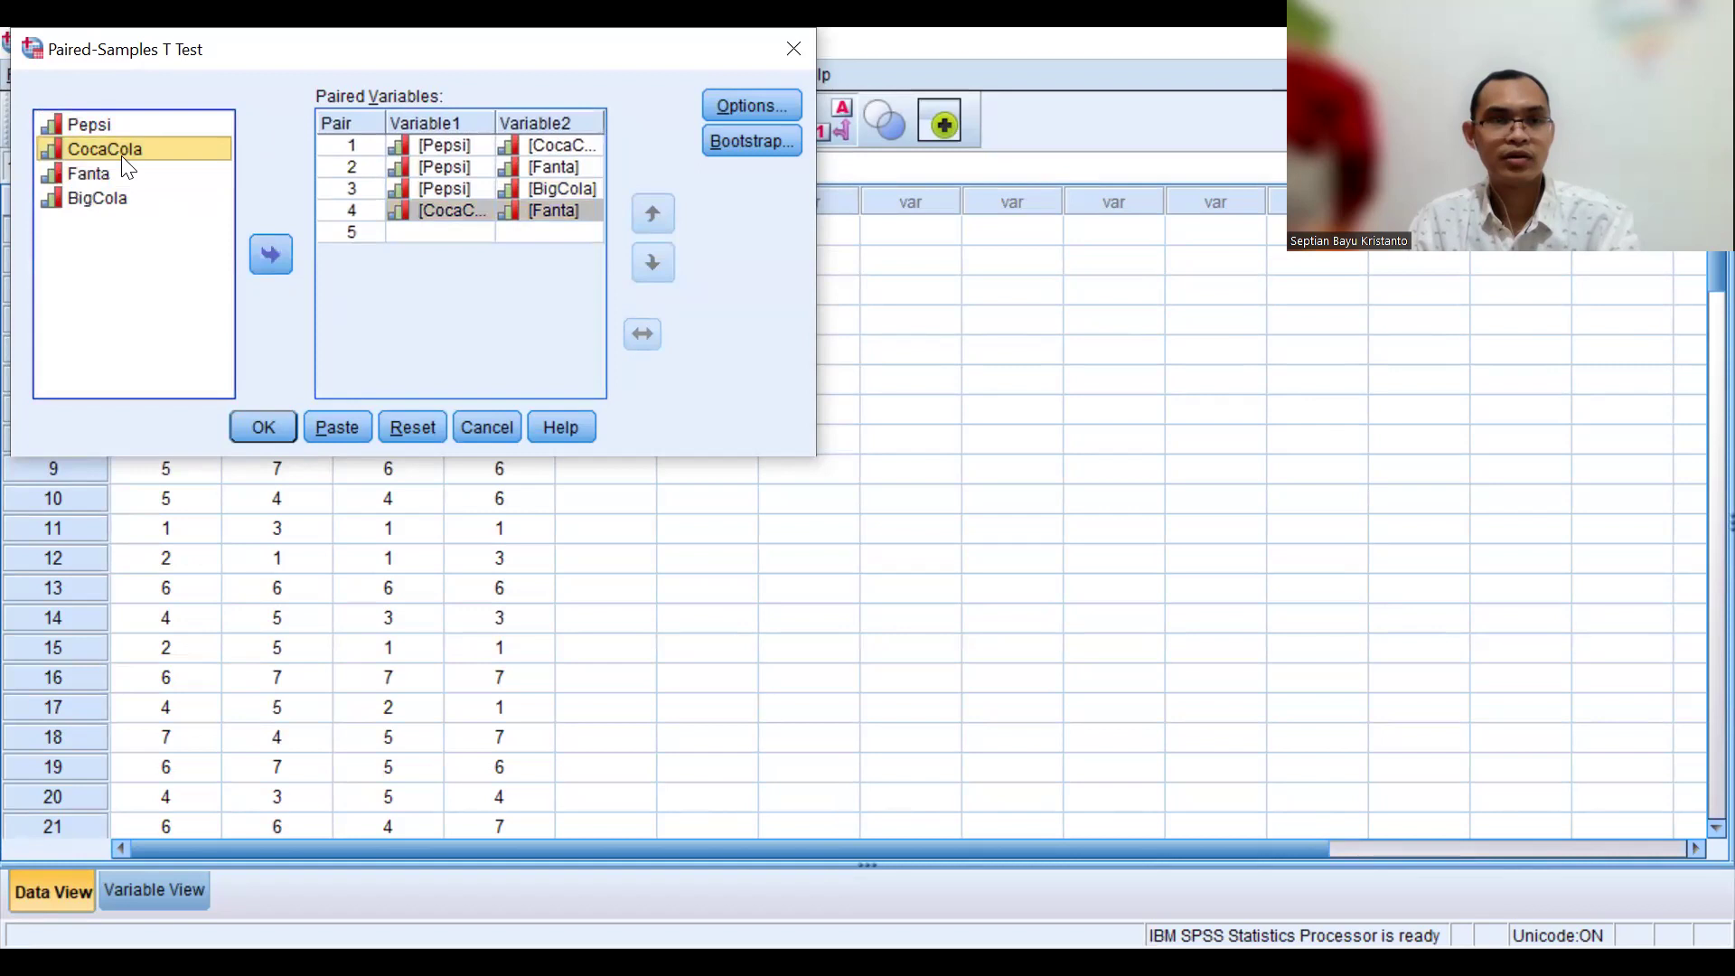
pyautogui.keyDown('ctrl'); pyautogui.click(116, 200); pyautogui.keyUp('ctrl')
pyautogui.click(271, 255)
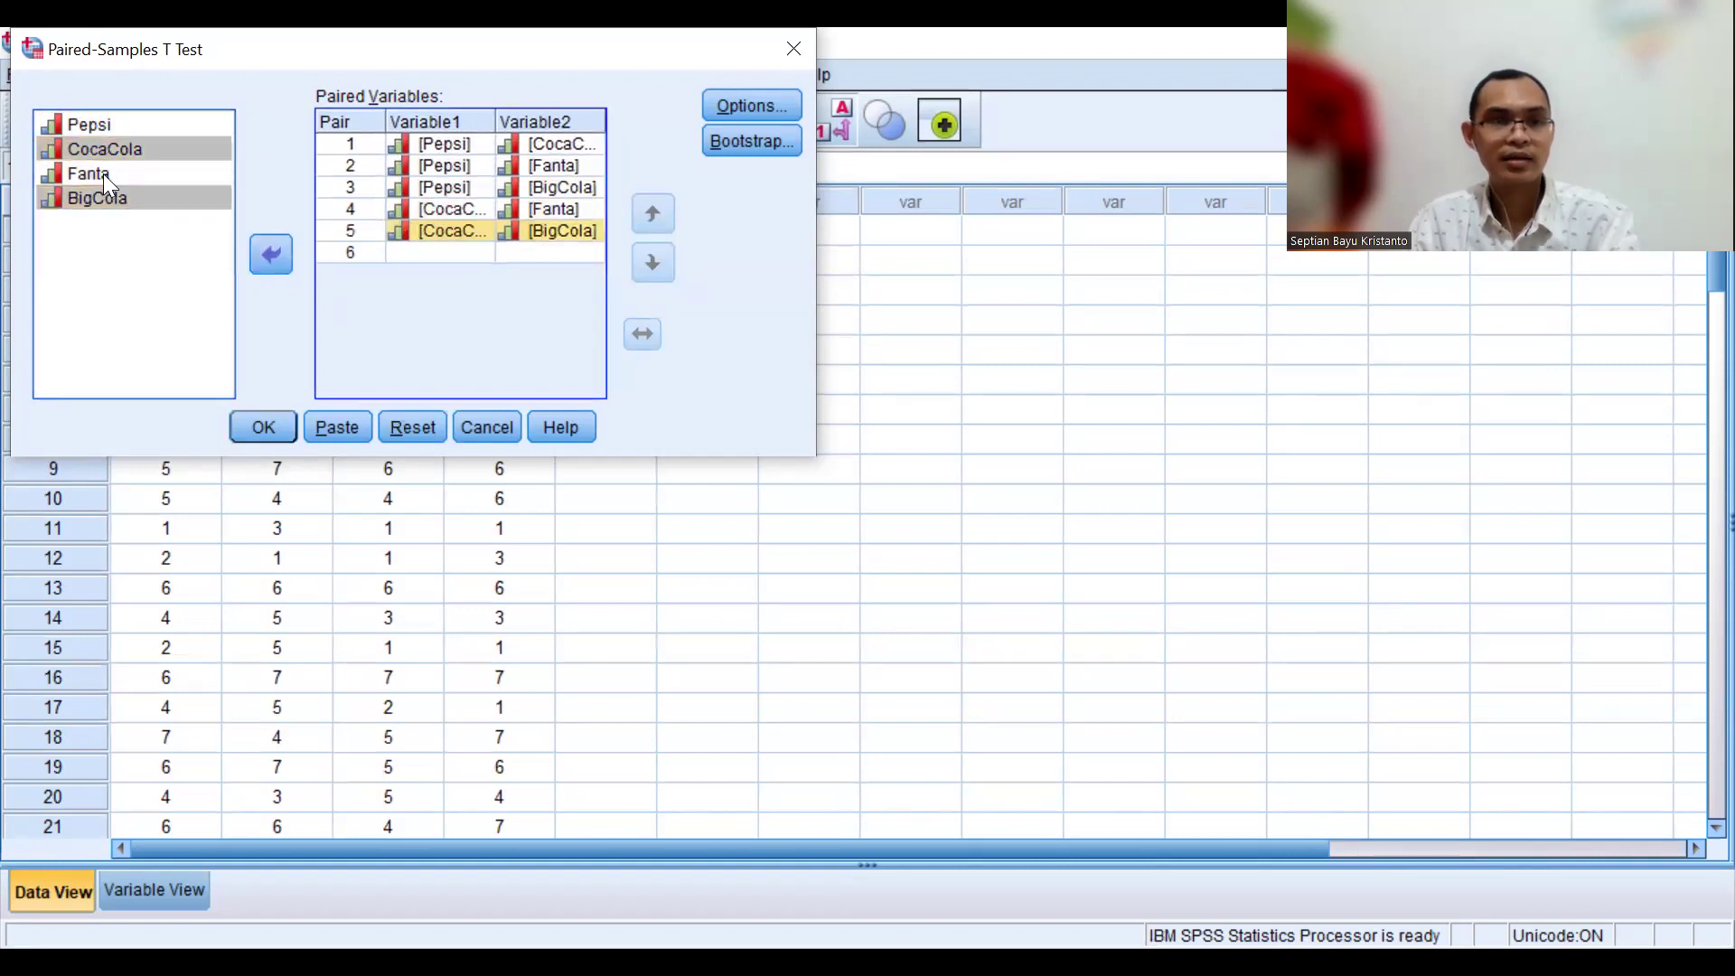
pyautogui.click(103, 173)
pyautogui.keyDown('ctrl'); pyautogui.click(136, 199); pyautogui.keyUp('ctrl')
pyautogui.click(270, 246)
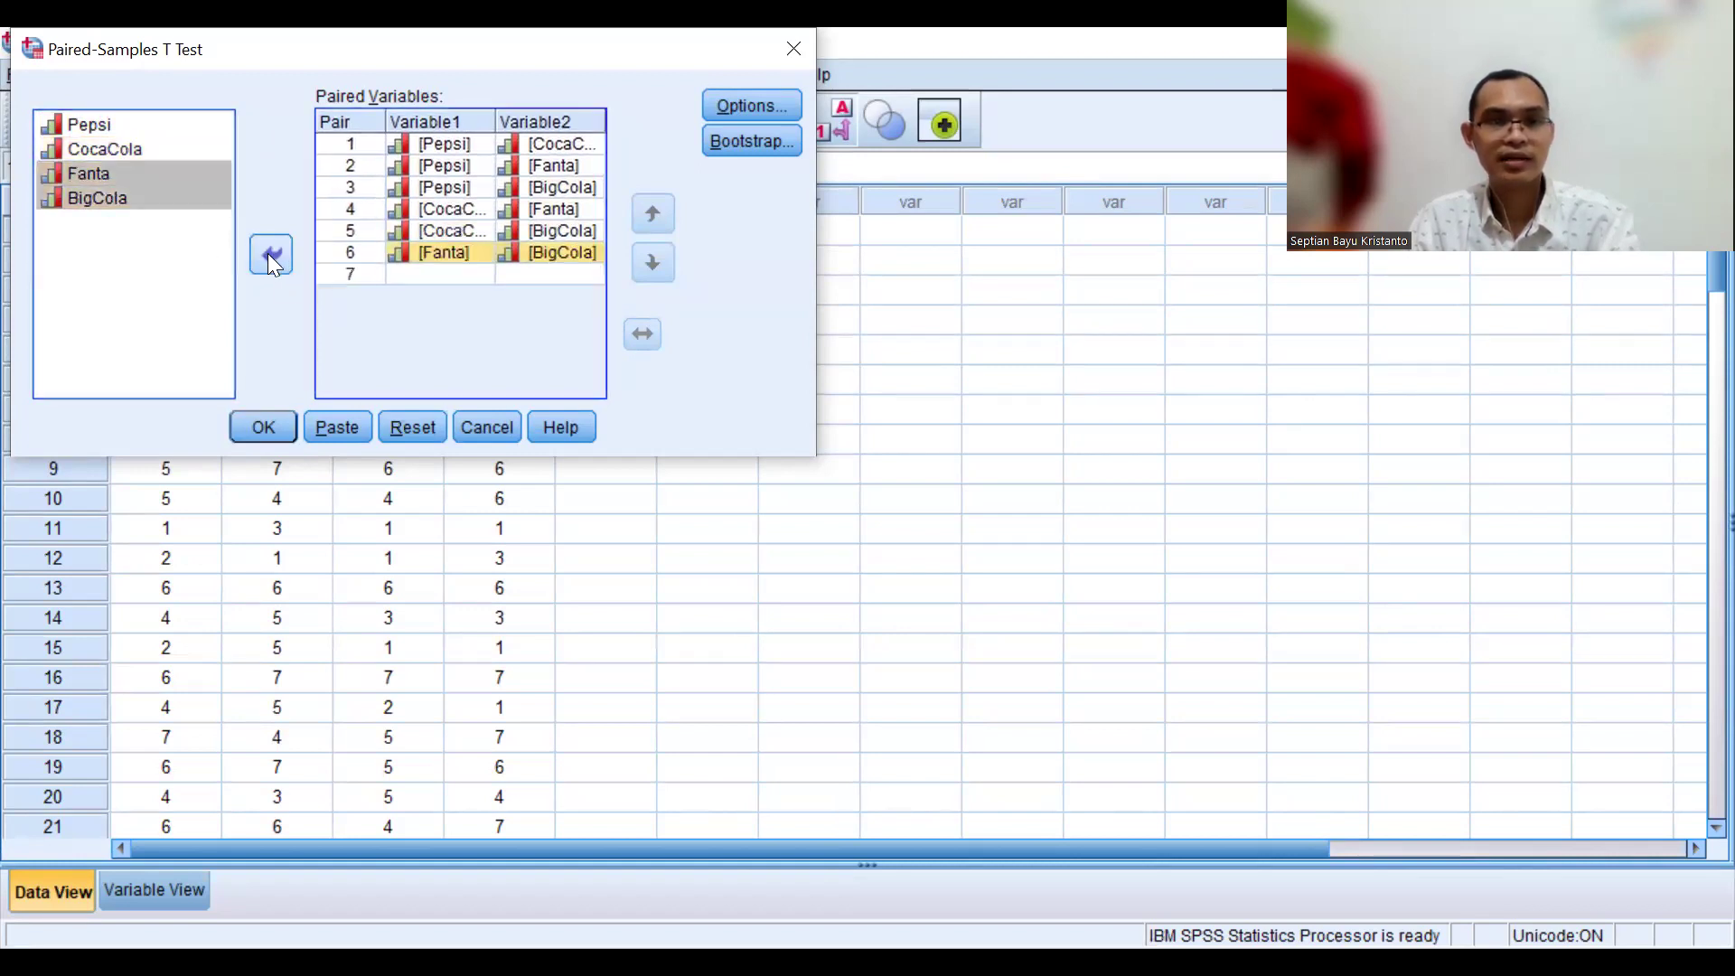
# Step: Set the confidence interval percentage to 95 and run the paired-samples t-tests for all six pairs
pyautogui.click(750, 109)
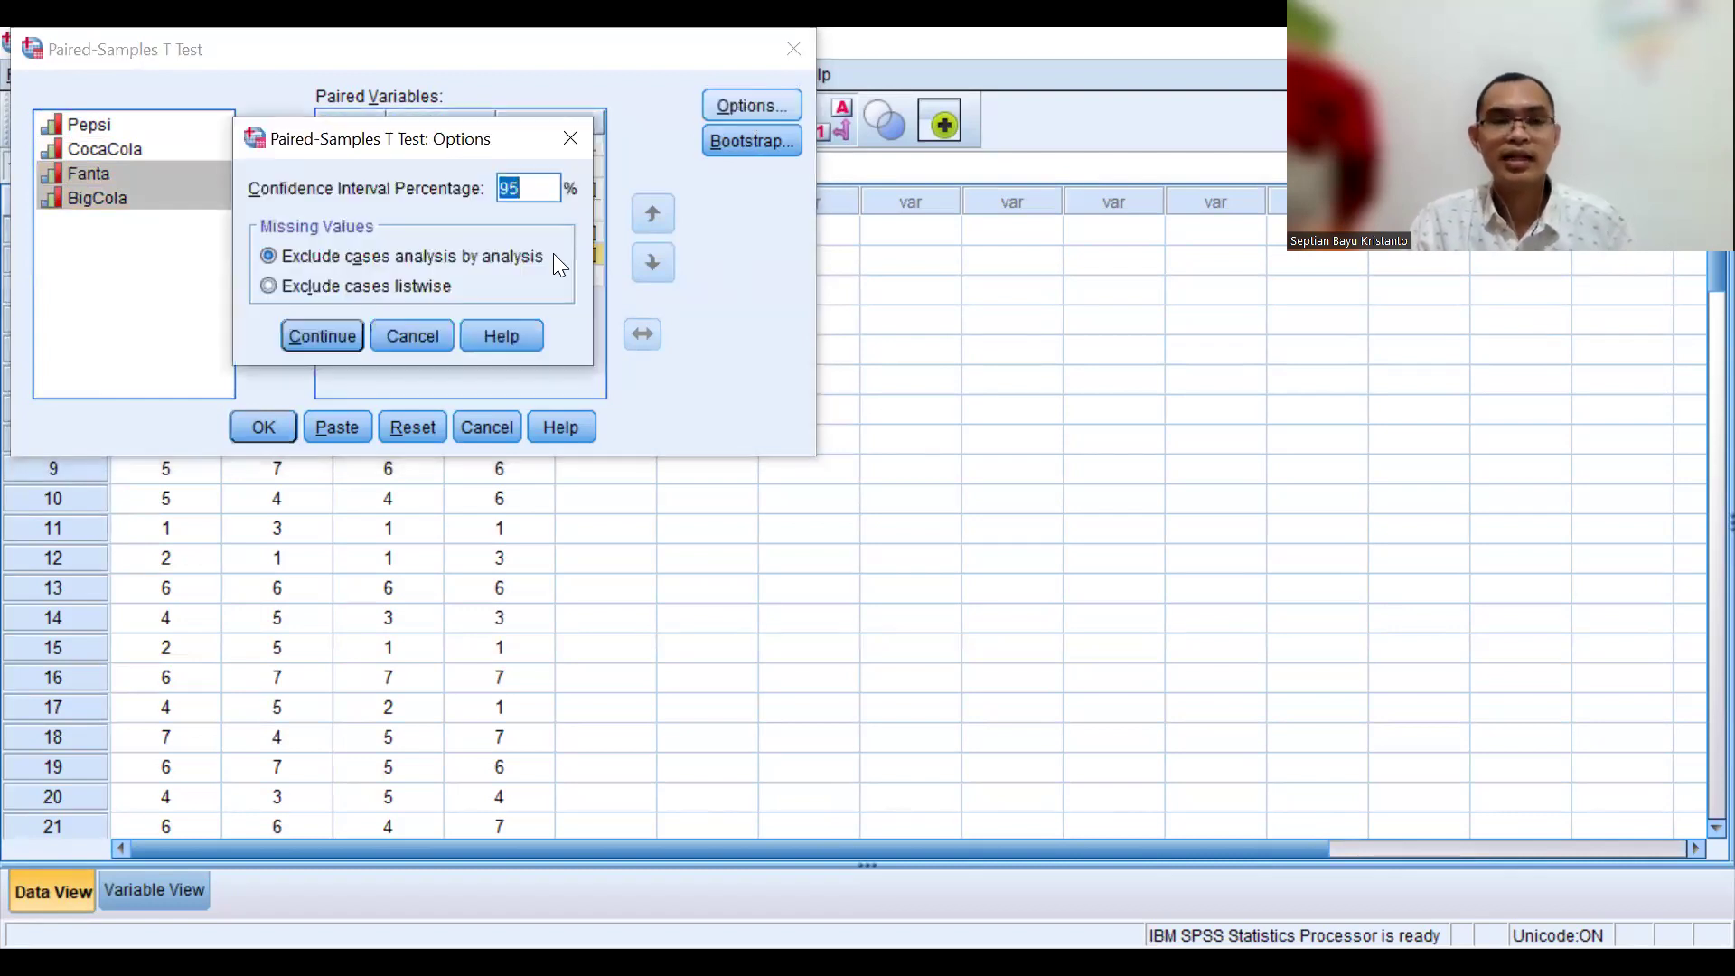
pyautogui.click(530, 180)
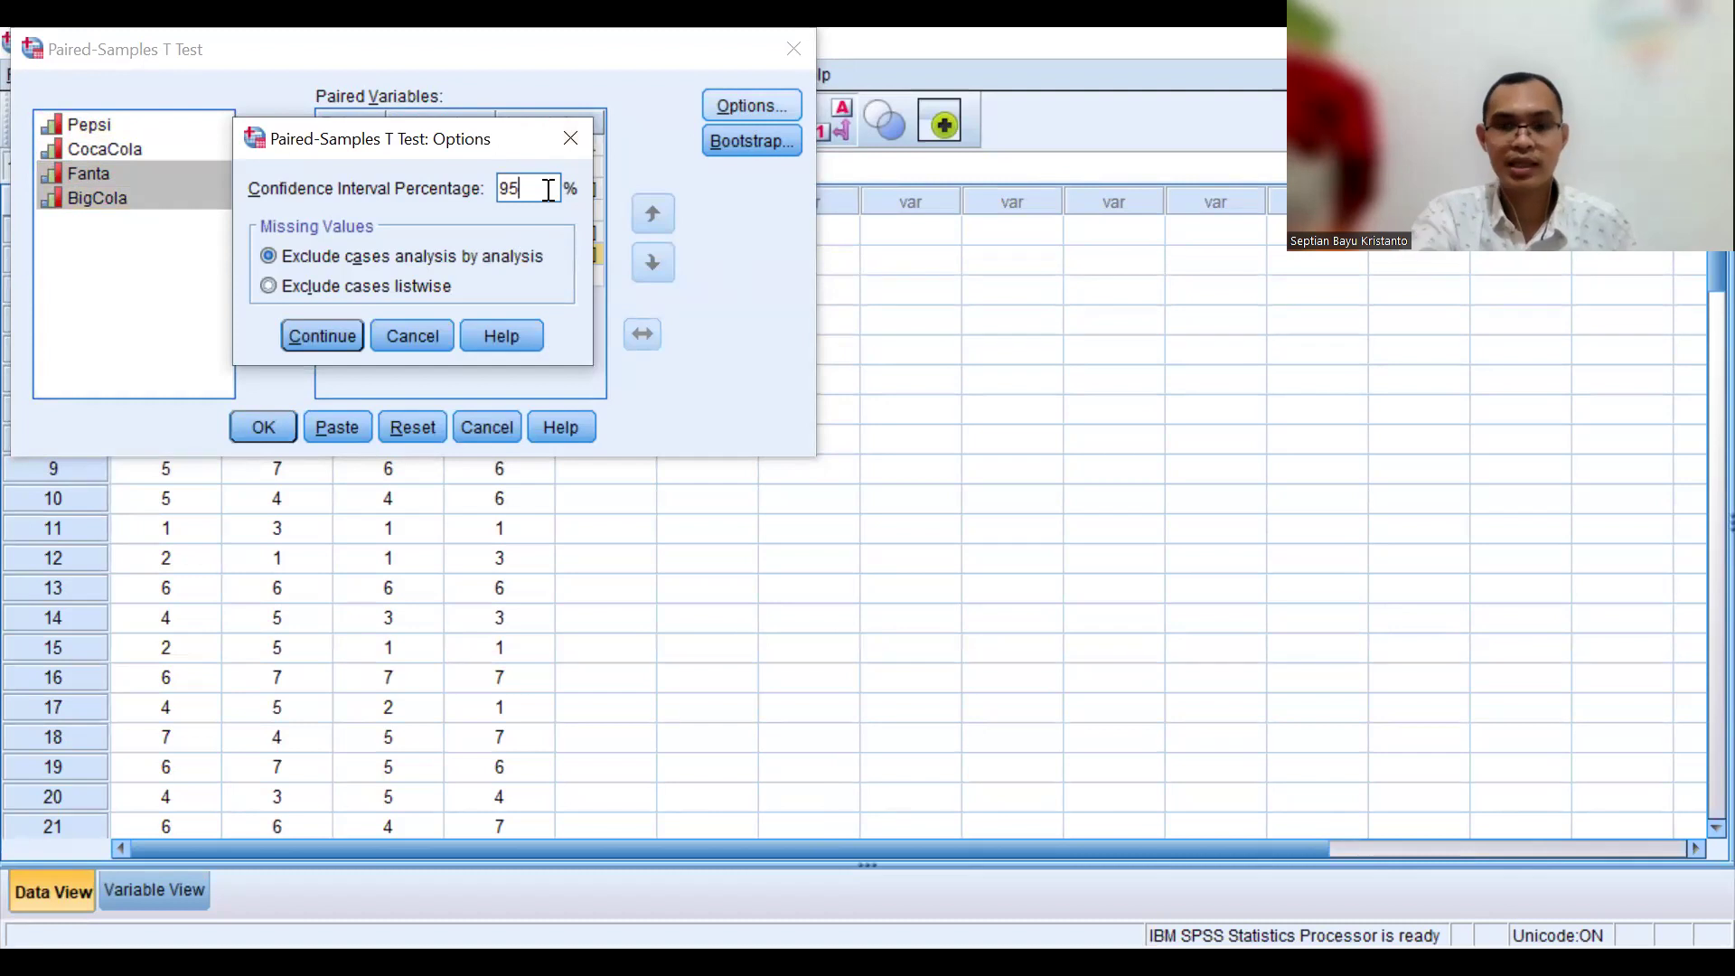
pyautogui.press('BackSpace')
pyautogui.write('0')
pyautogui.press('BackSpace')
pyautogui.write('0')
pyautogui.press('BackSpace')
pyautogui.write('5')
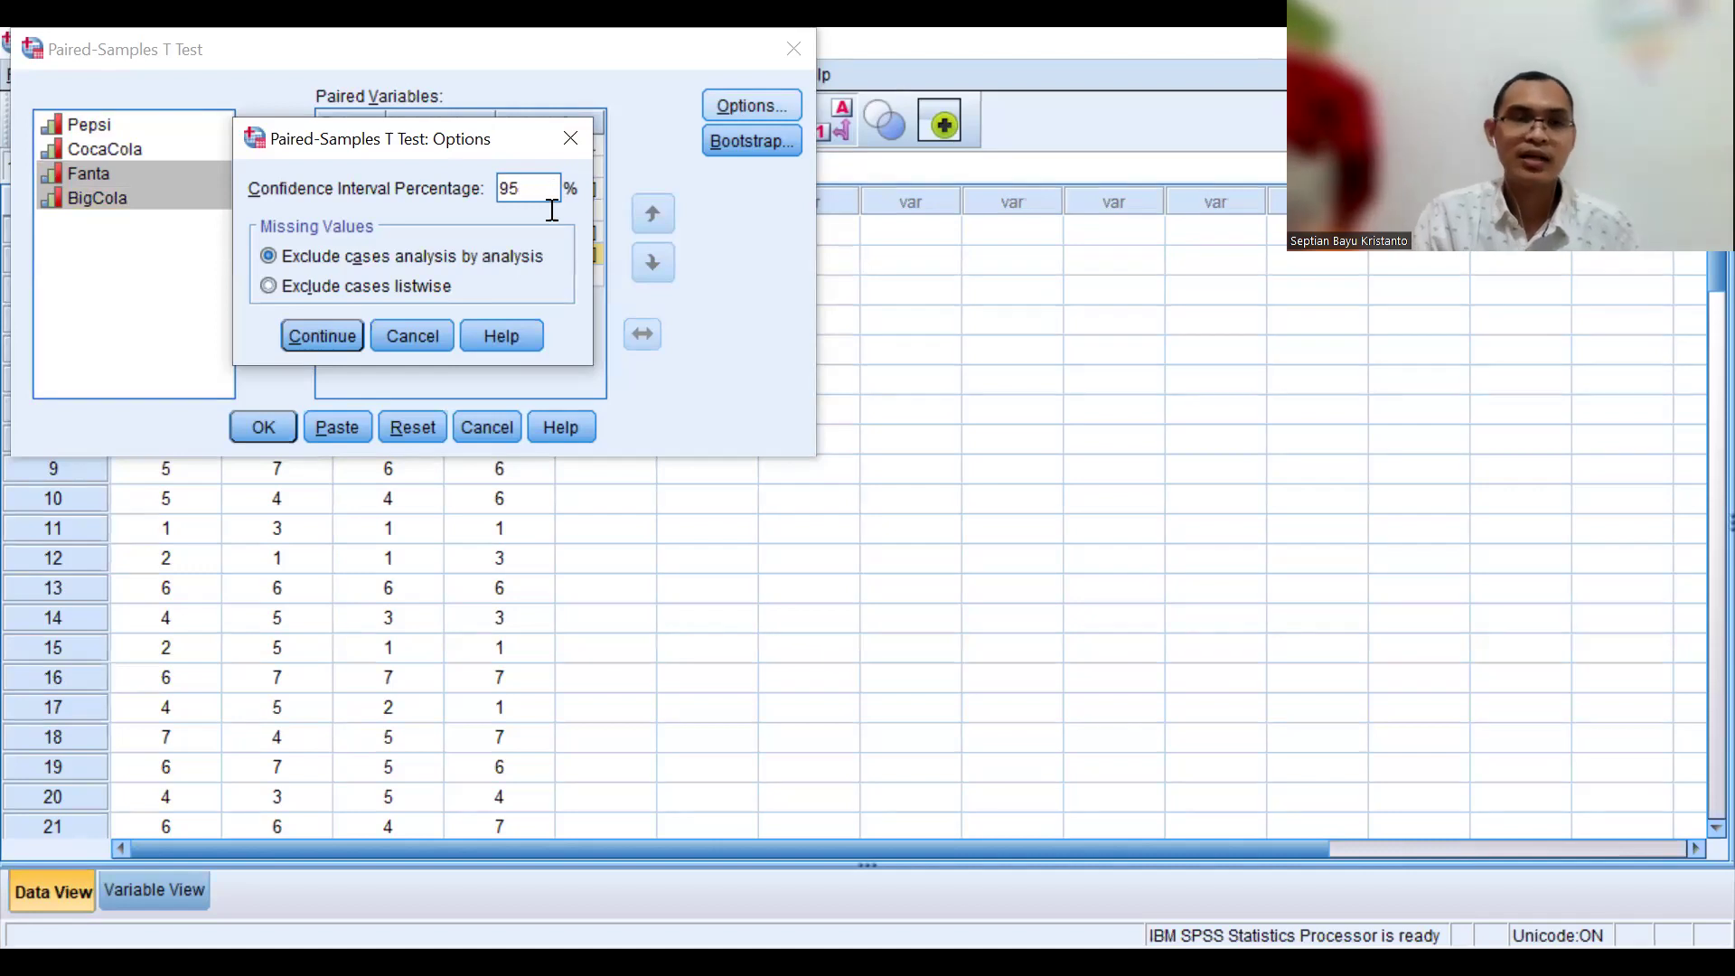
pyautogui.click(359, 334)
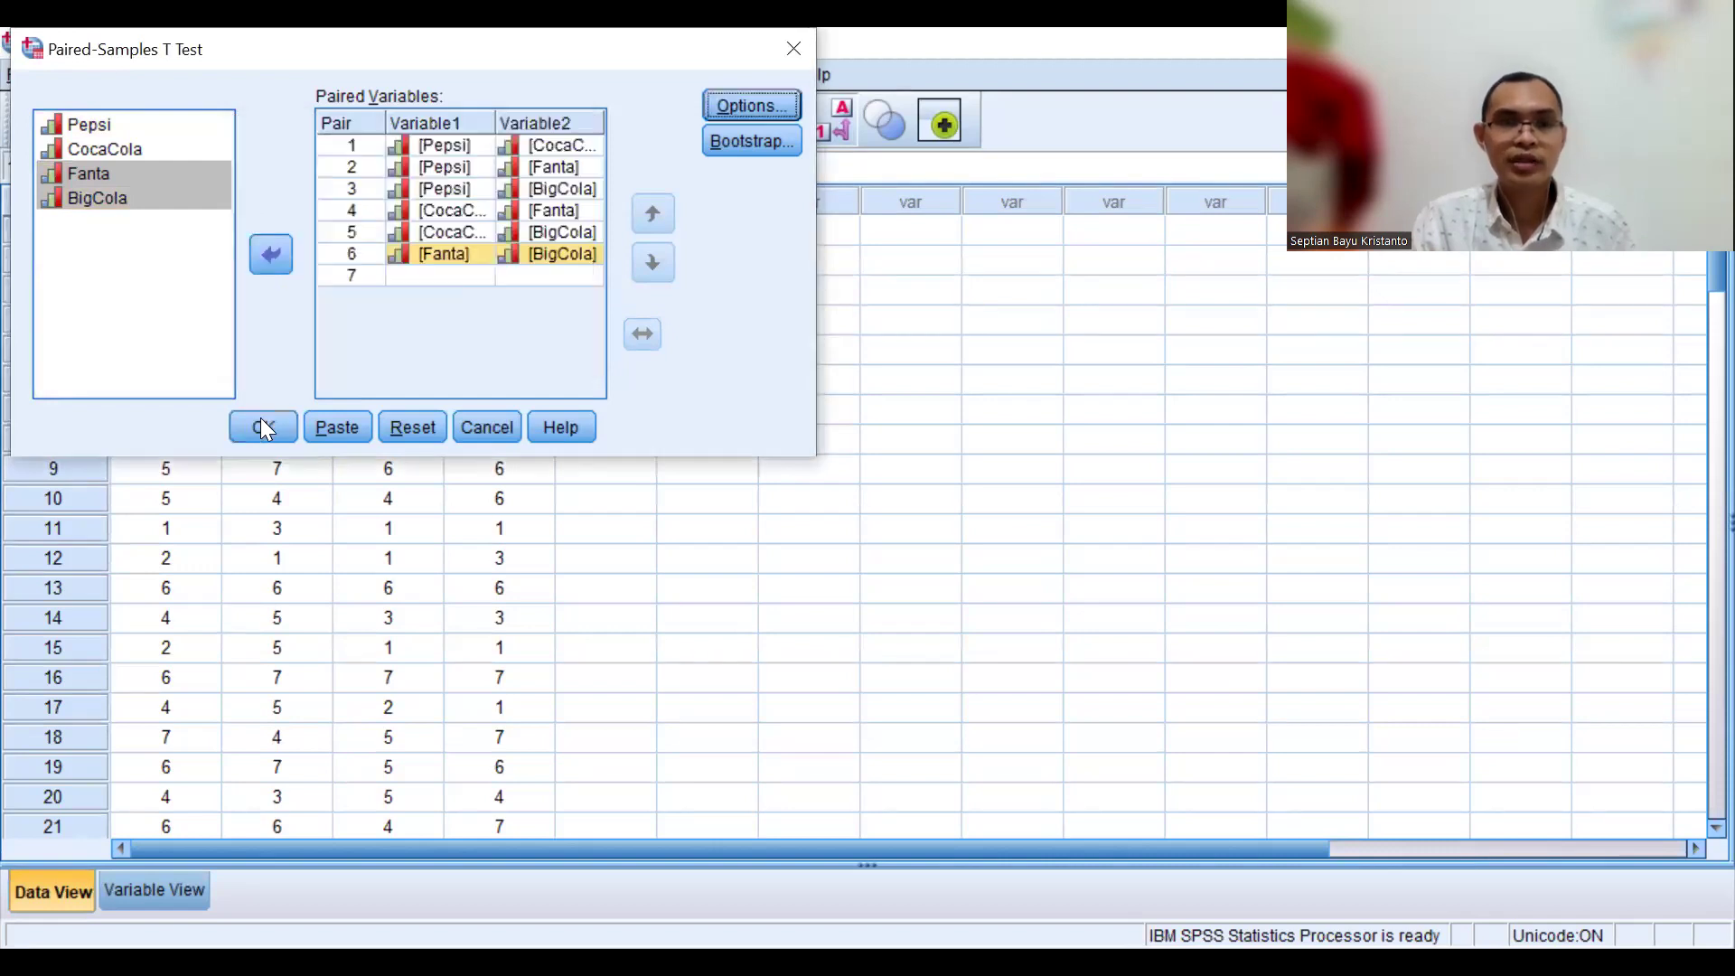
pyautogui.click(262, 427)
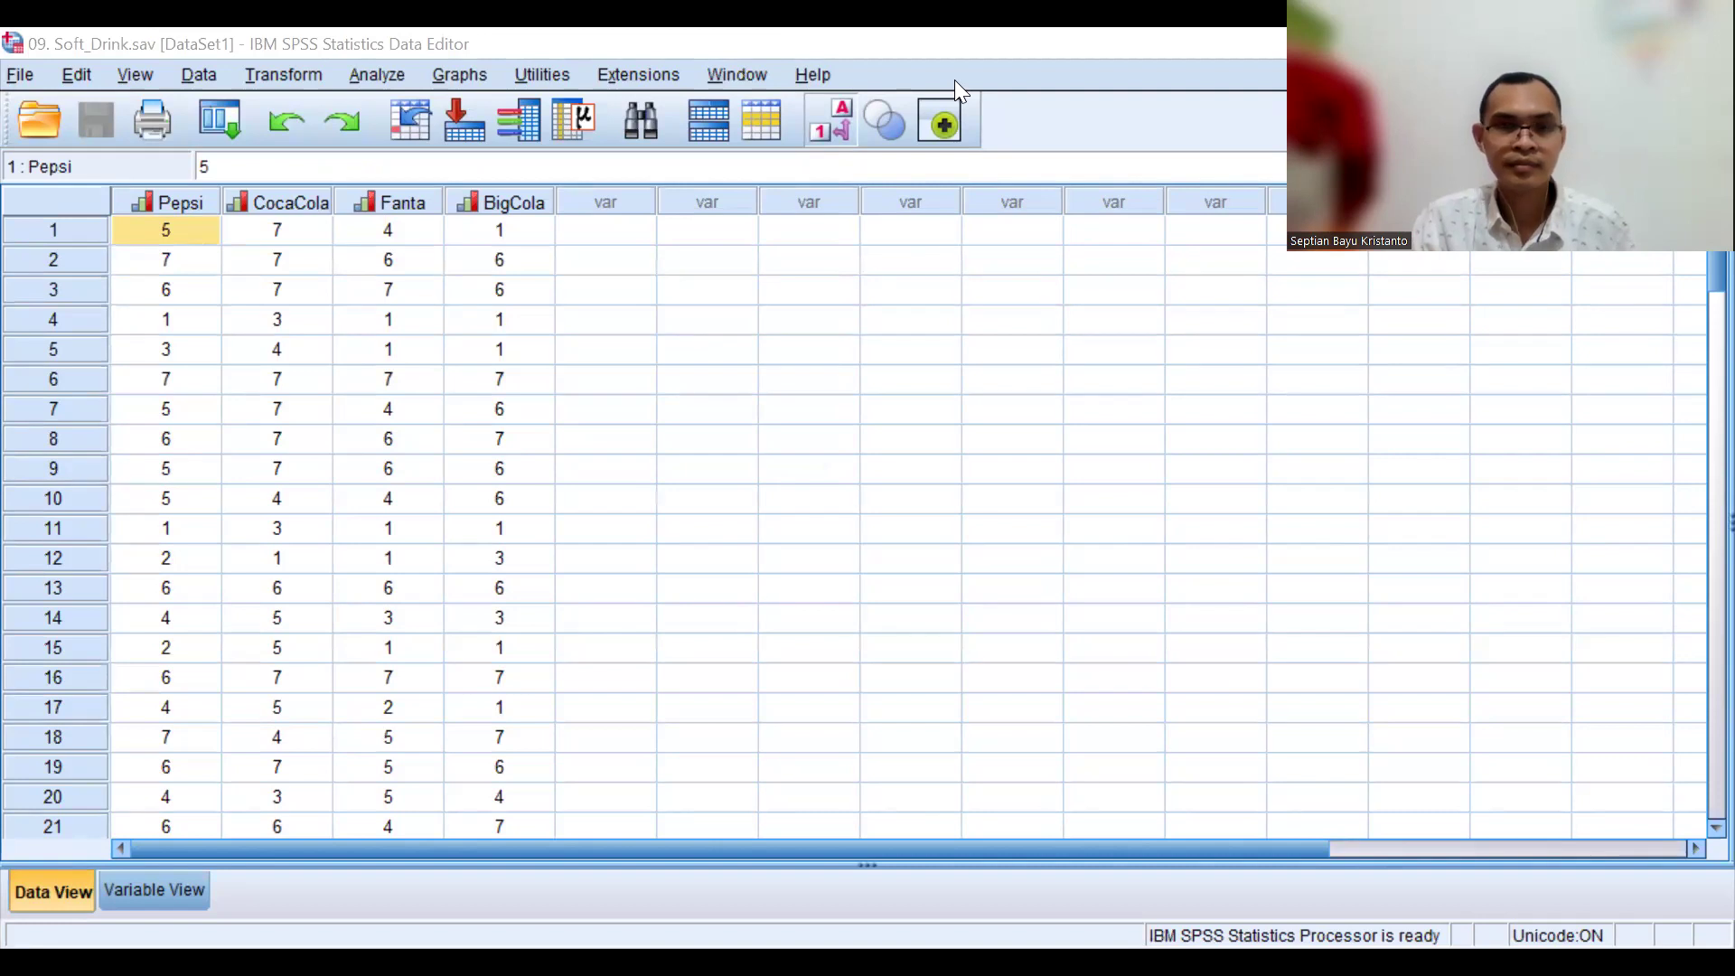
# Step: Switch to the output viewer and examine the Paired Samples Statistics and Paired Samples Correlations tables
pyautogui.hotkey('alt', 'Tab')
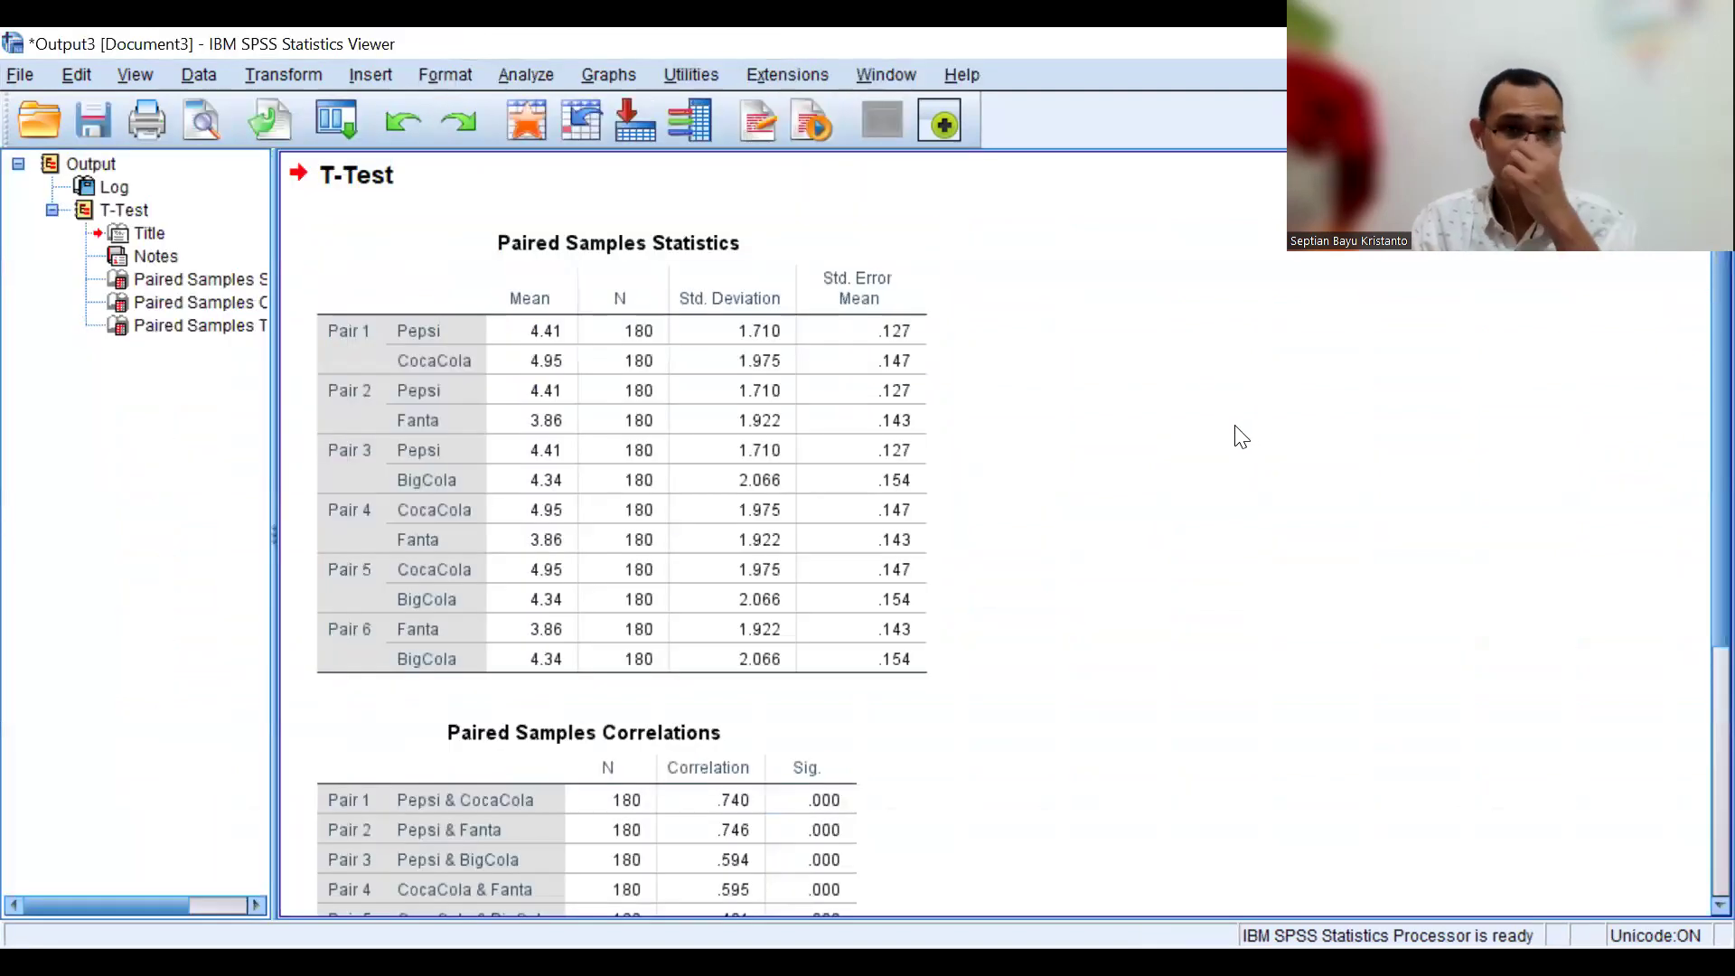
pyautogui.click(544, 305)
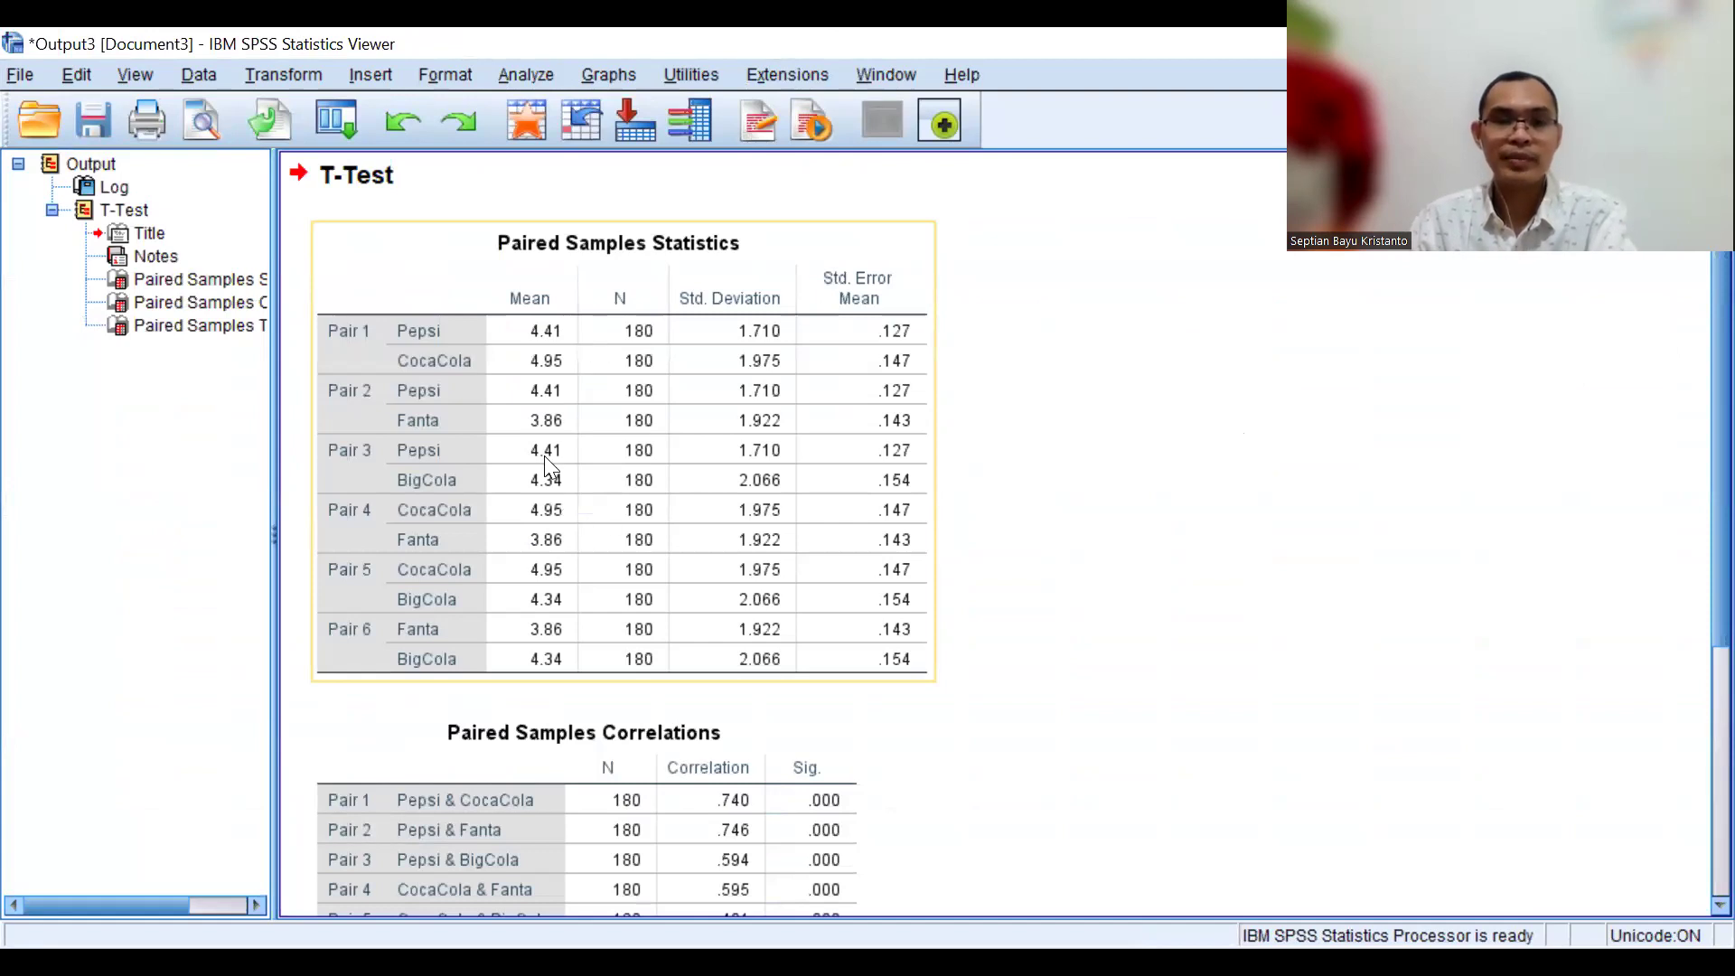
pyautogui.scroll(-5, 544, 455)
pyautogui.click(521, 580)
pyautogui.scroll(1, 515, 587)
pyautogui.click(461, 512)
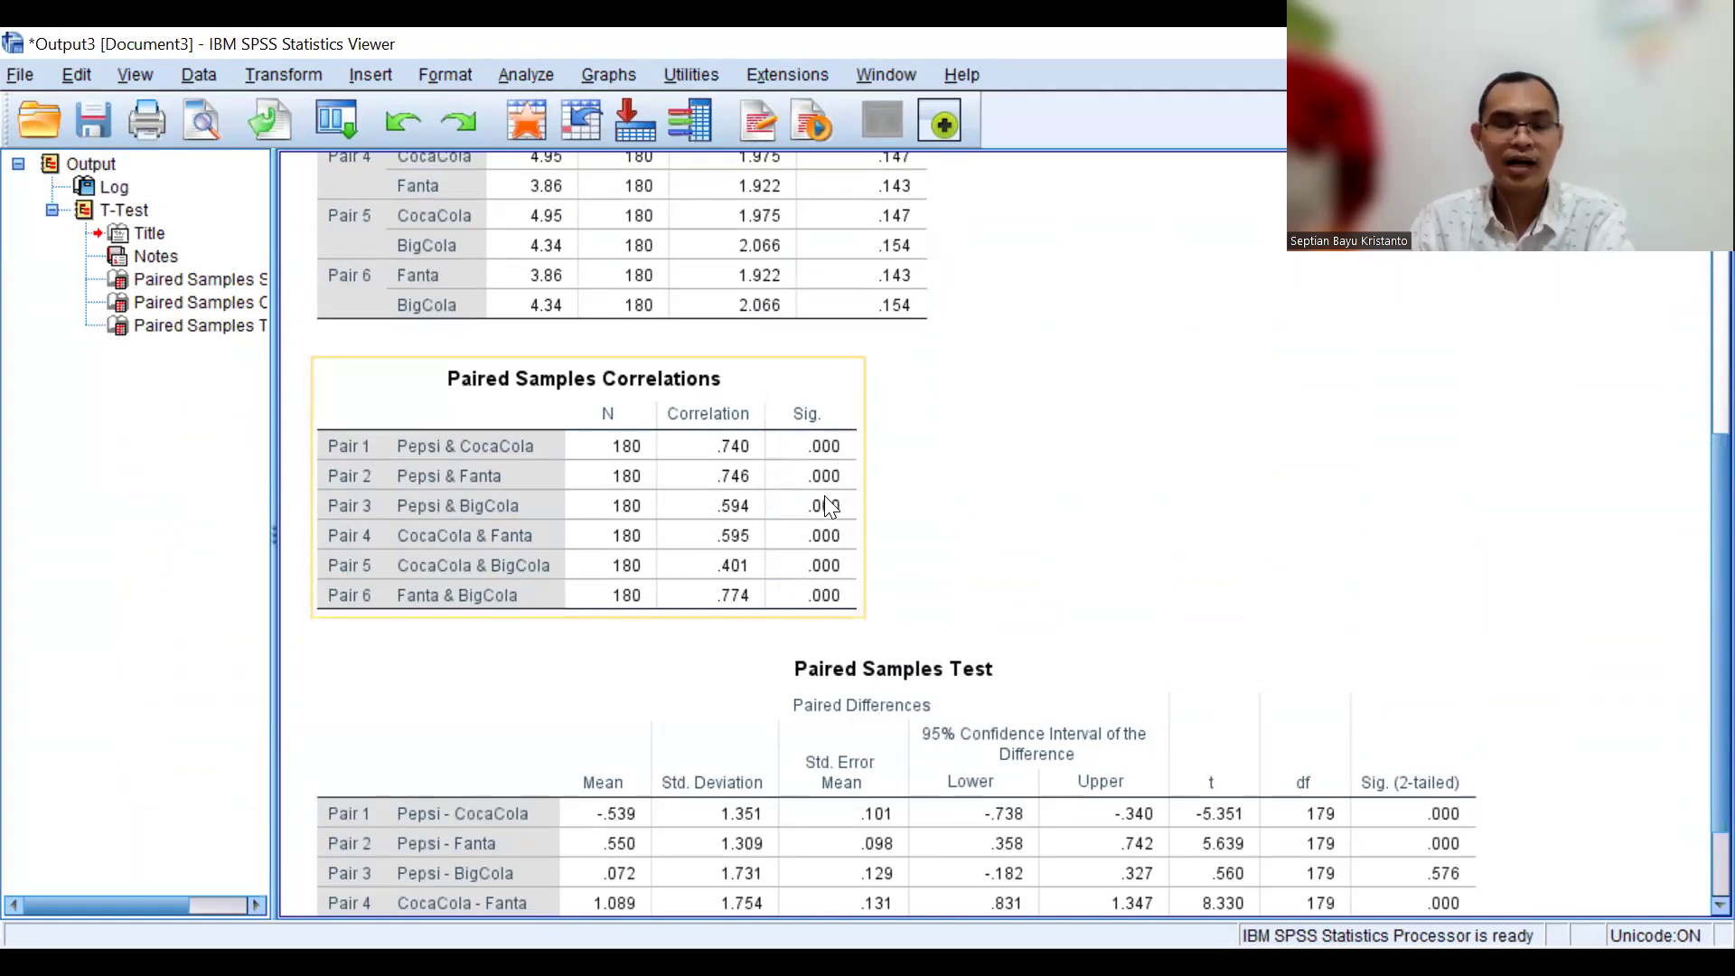
pyautogui.click(917, 658)
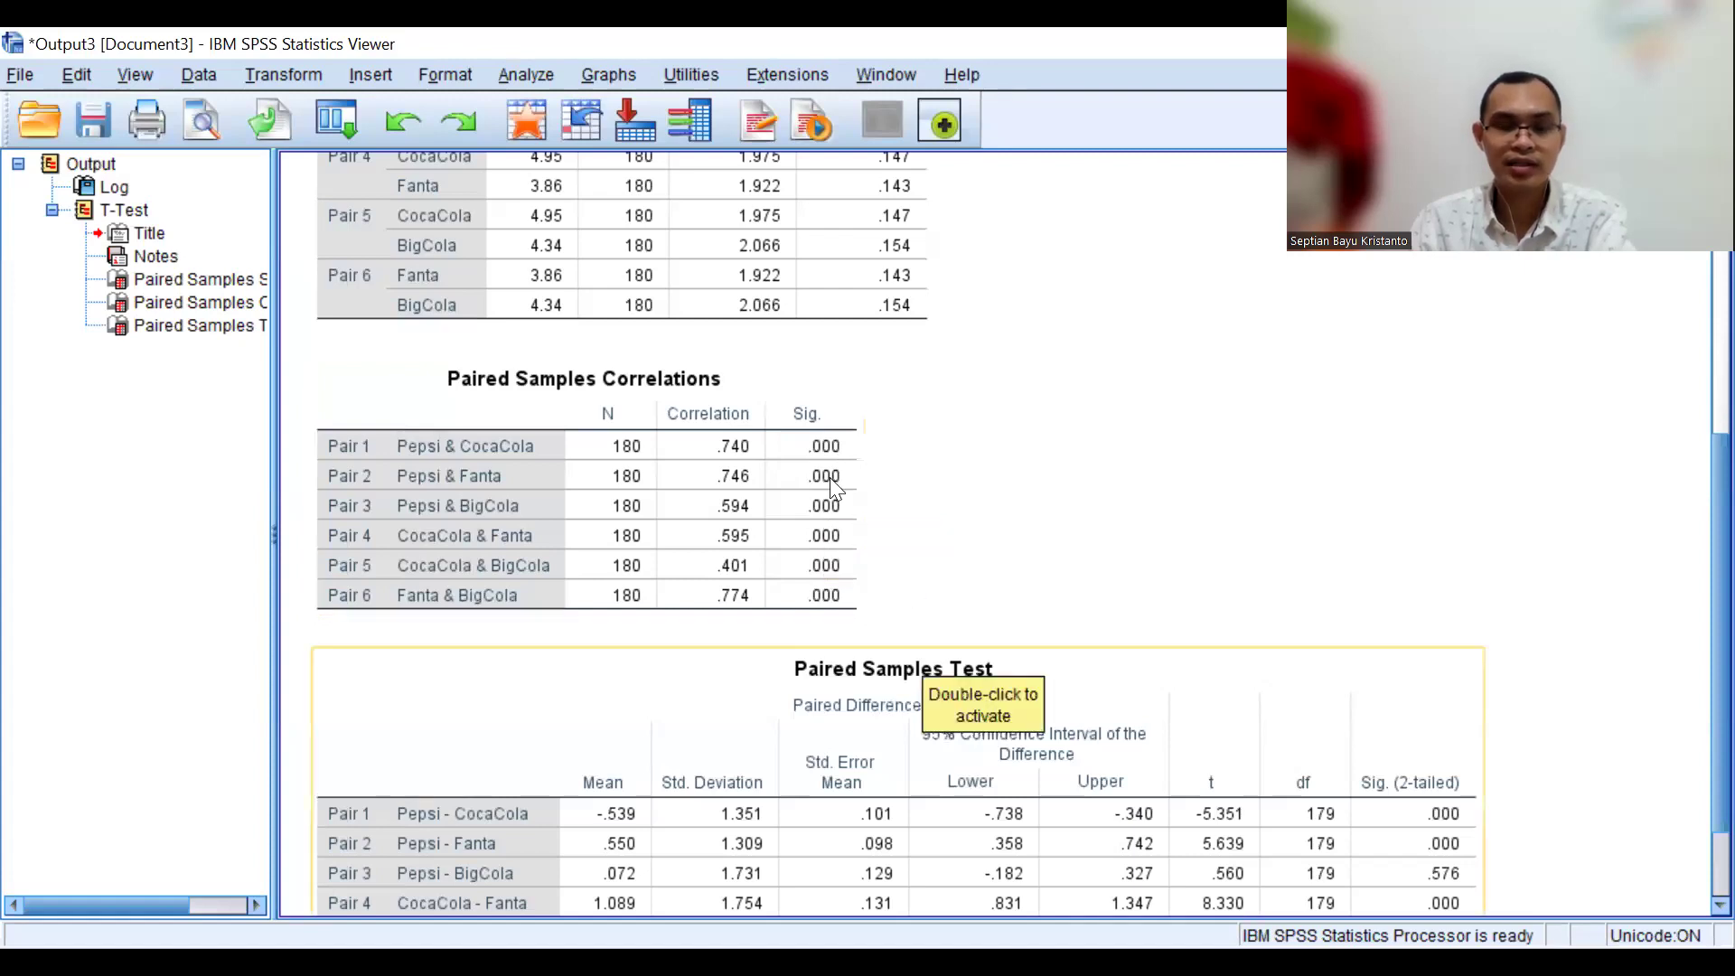
# Step: Inspect the unrounded significance value for Pepsi & CocaCola in the Paired Samples Correlations table
pyautogui.click(826, 452)
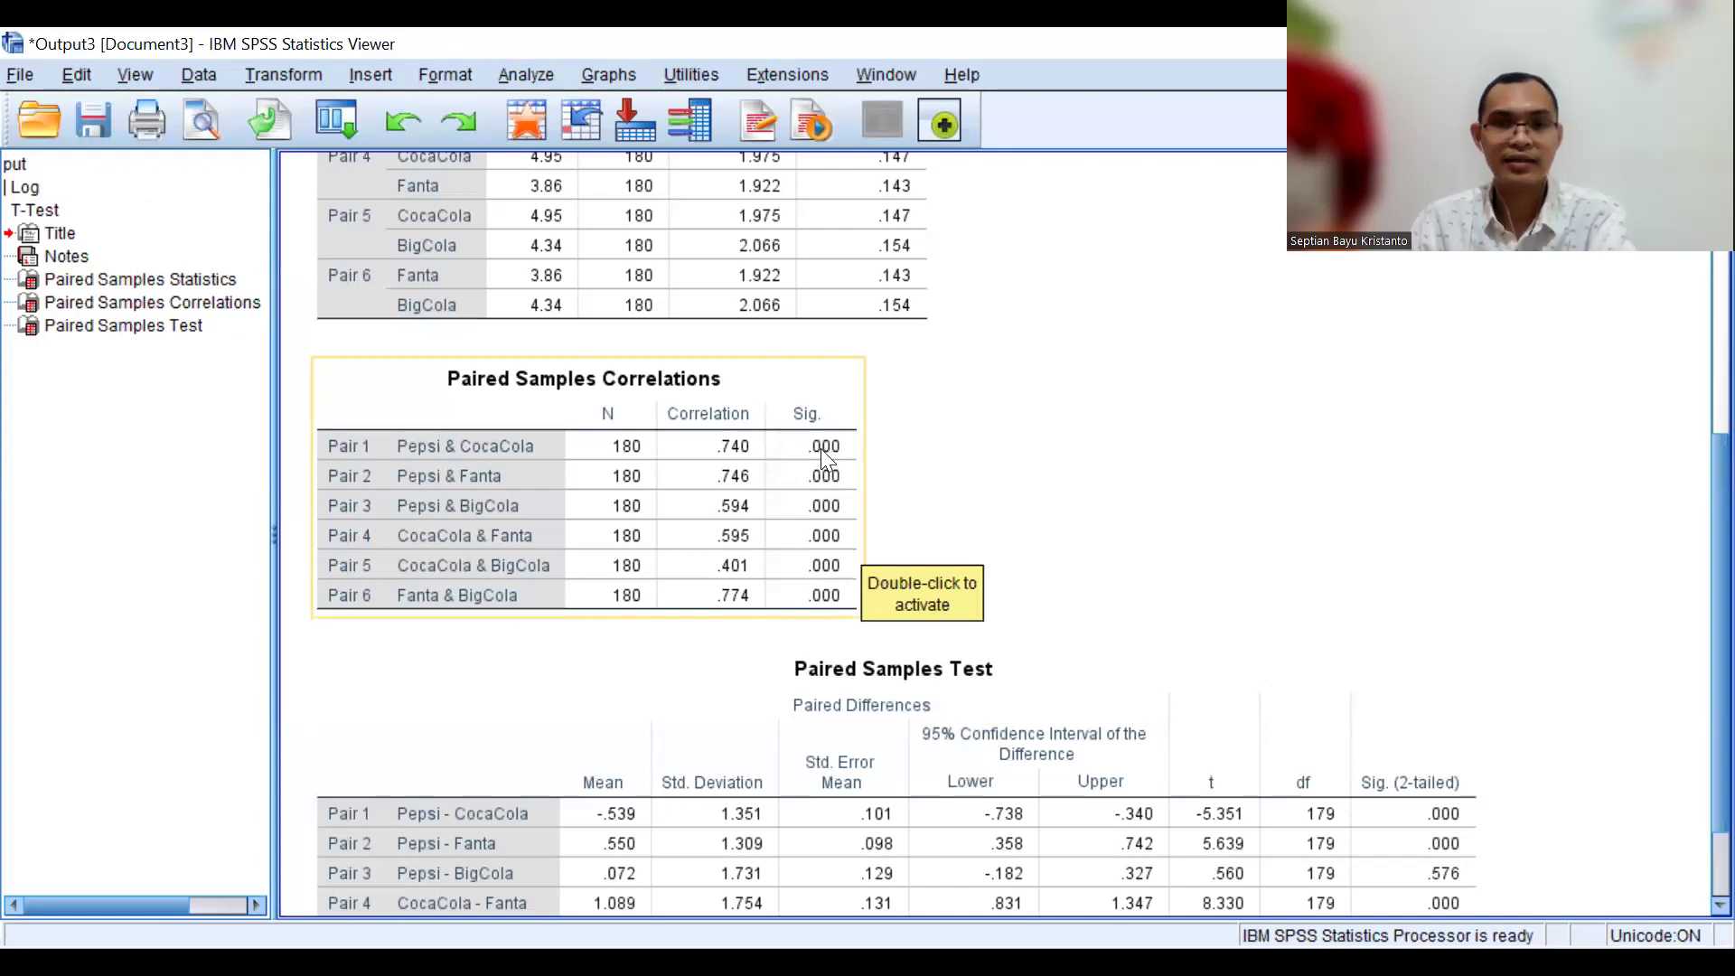
pyautogui.click(817, 447)
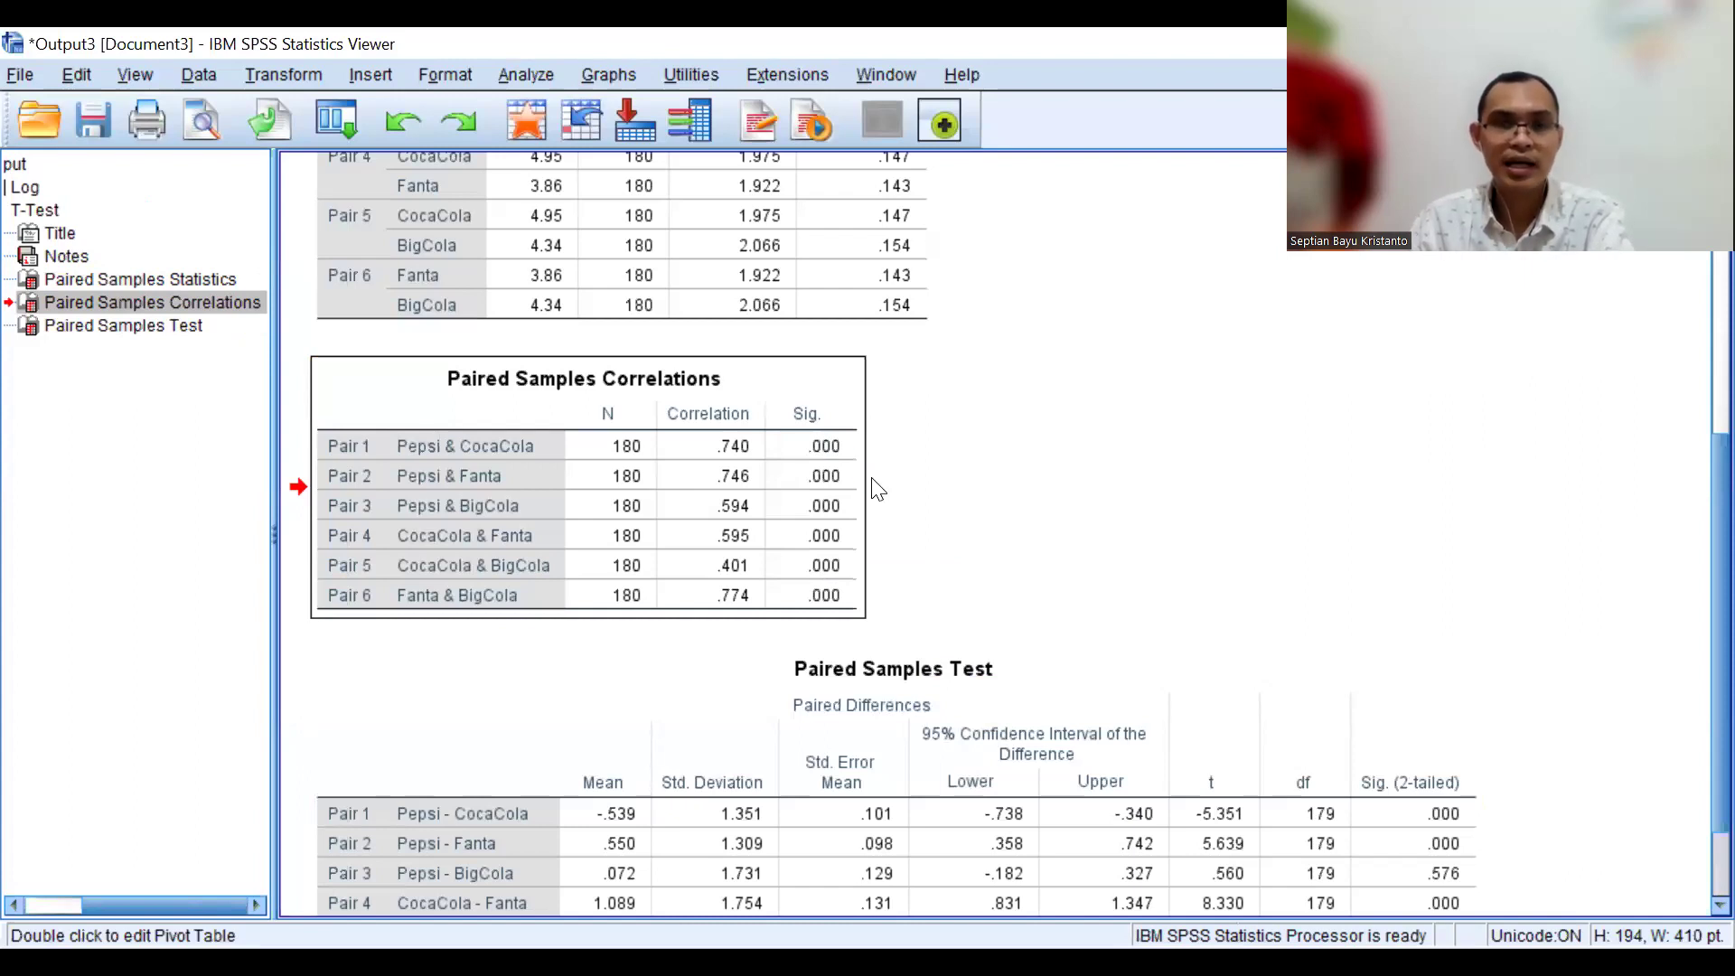
pyautogui.doubleClick(819, 447)
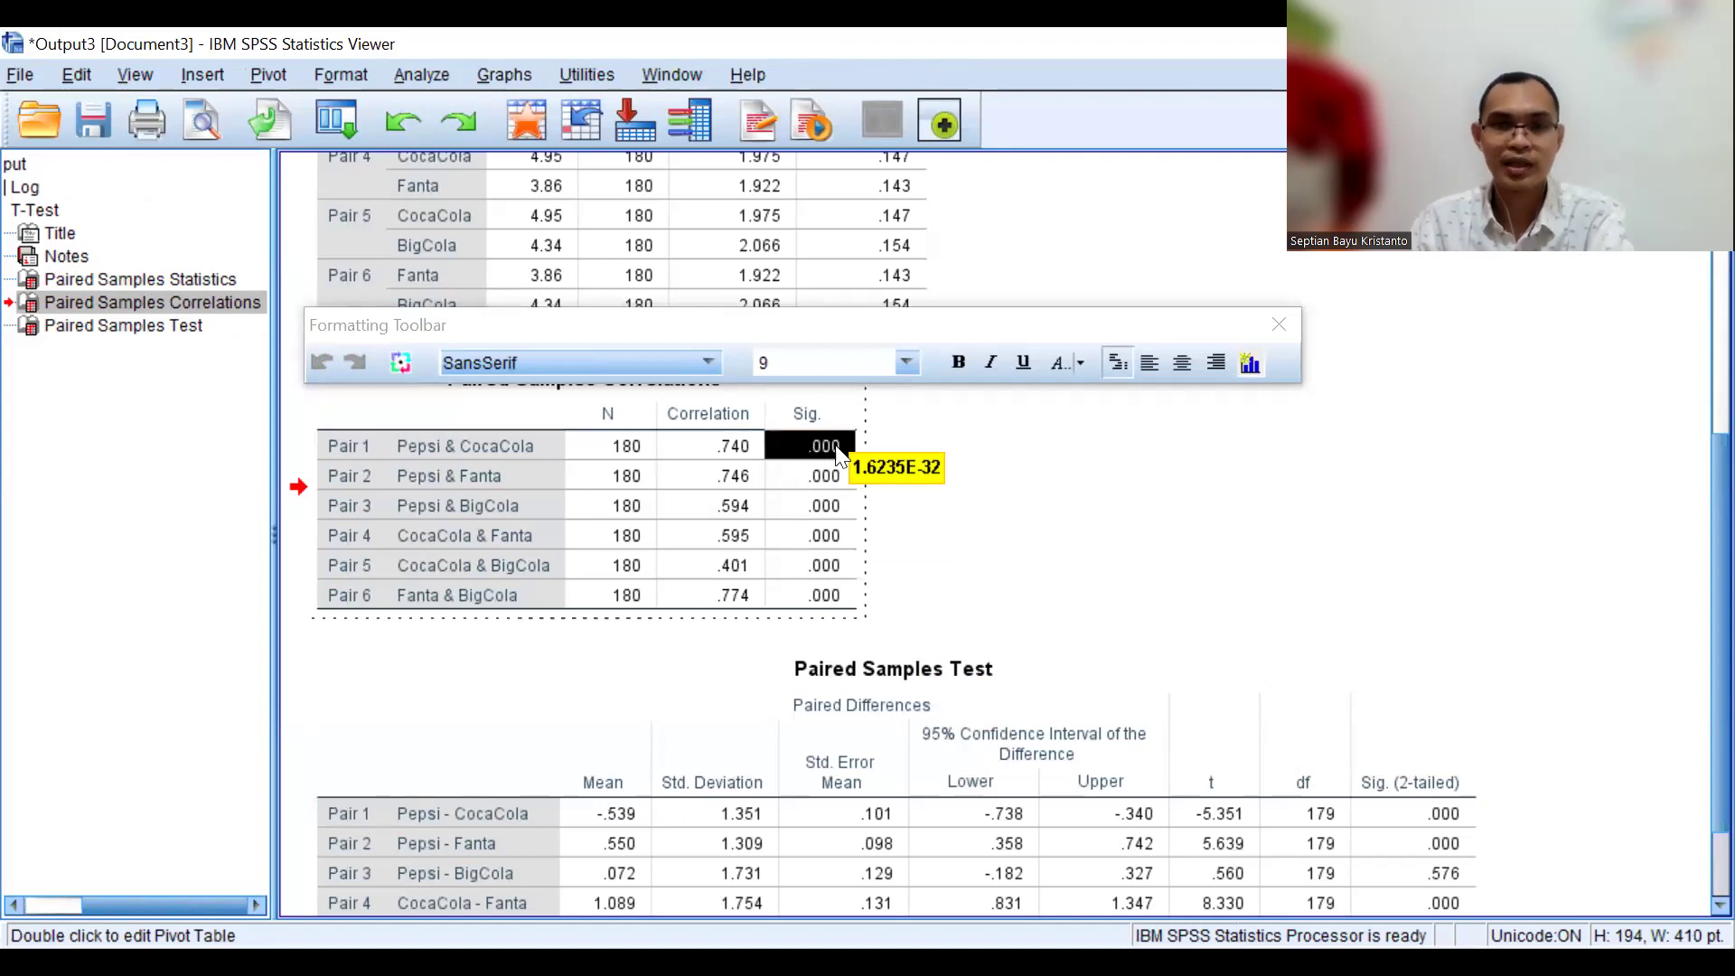
pyautogui.click(1030, 449)
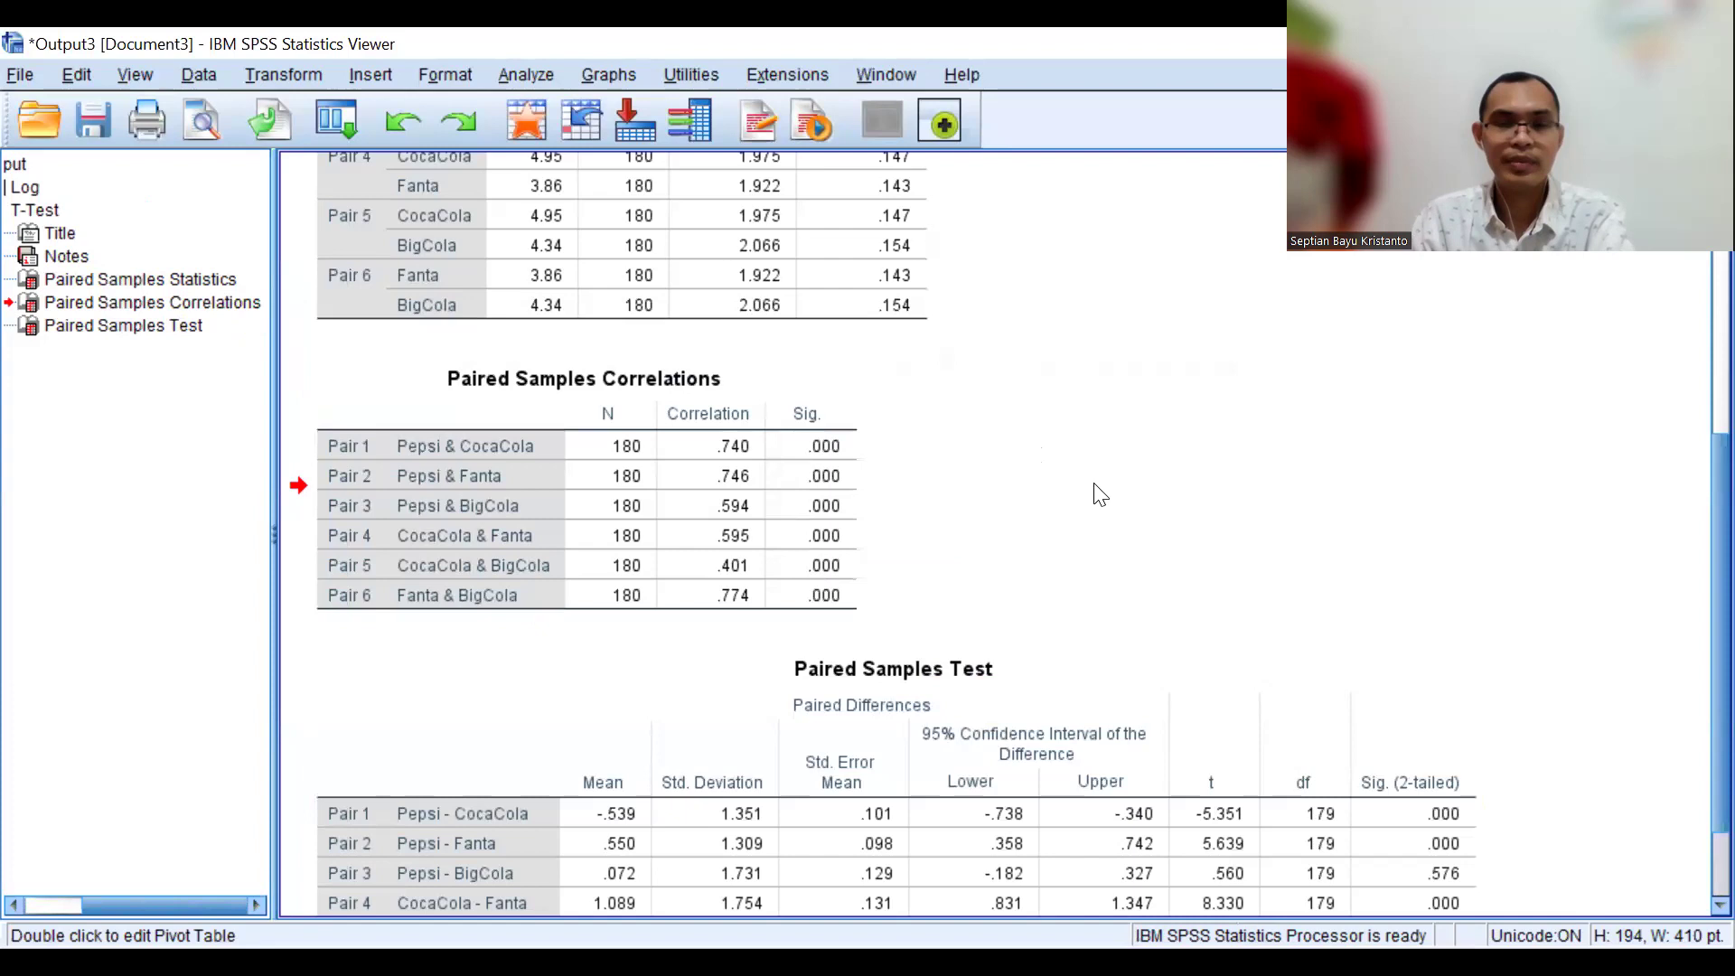
# Step: Examine the remaining pairs' correlations and the Paired Samples Test table for the mean differences and significance
pyautogui.click(767, 468)
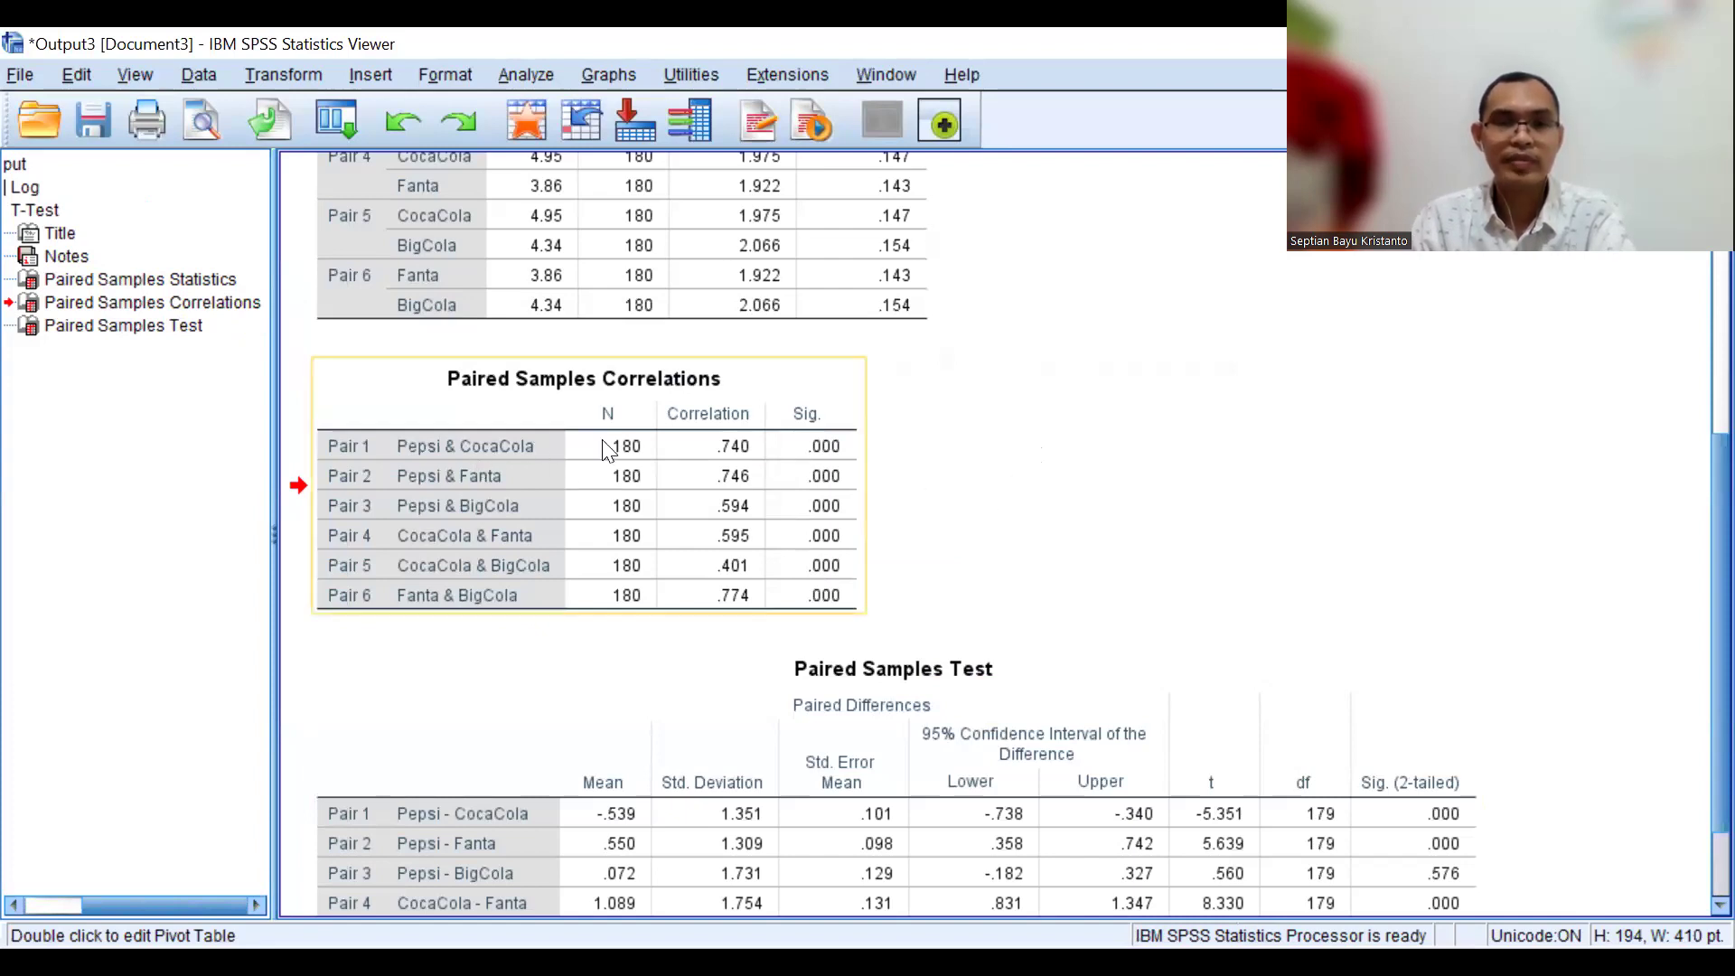
pyautogui.click(921, 497)
pyautogui.click(441, 535)
pyautogui.click(1025, 542)
pyautogui.click(540, 587)
pyautogui.click(874, 601)
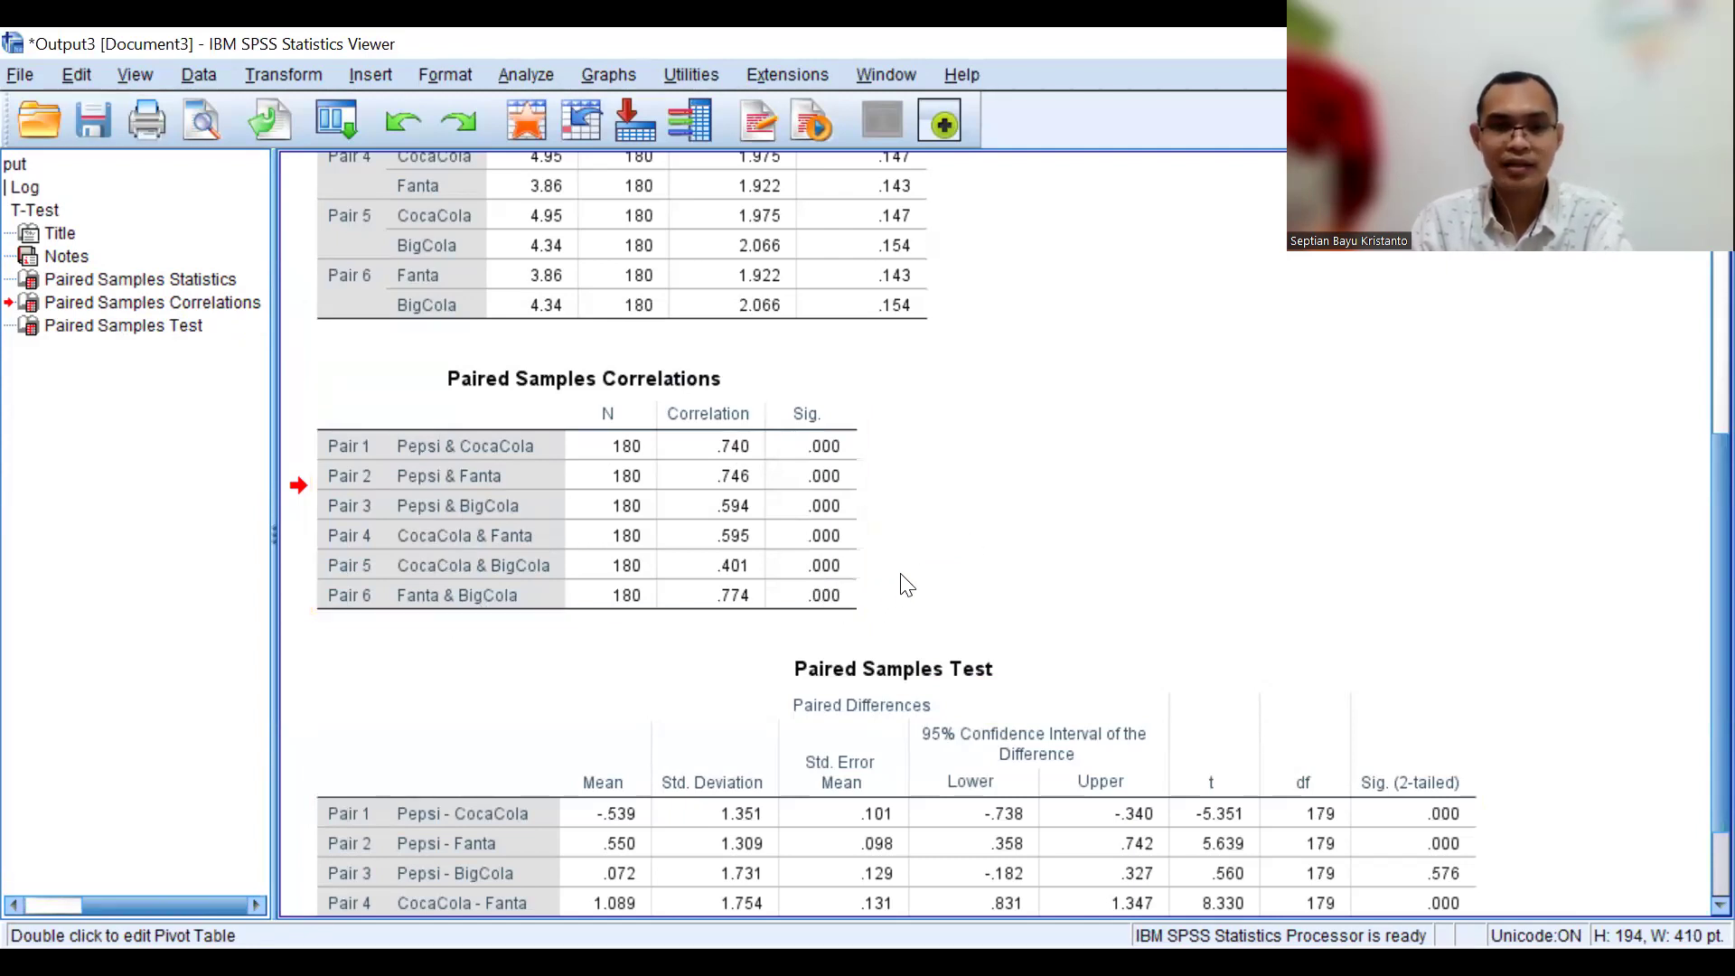
pyautogui.scroll(-3, 907, 578)
pyautogui.click(908, 580)
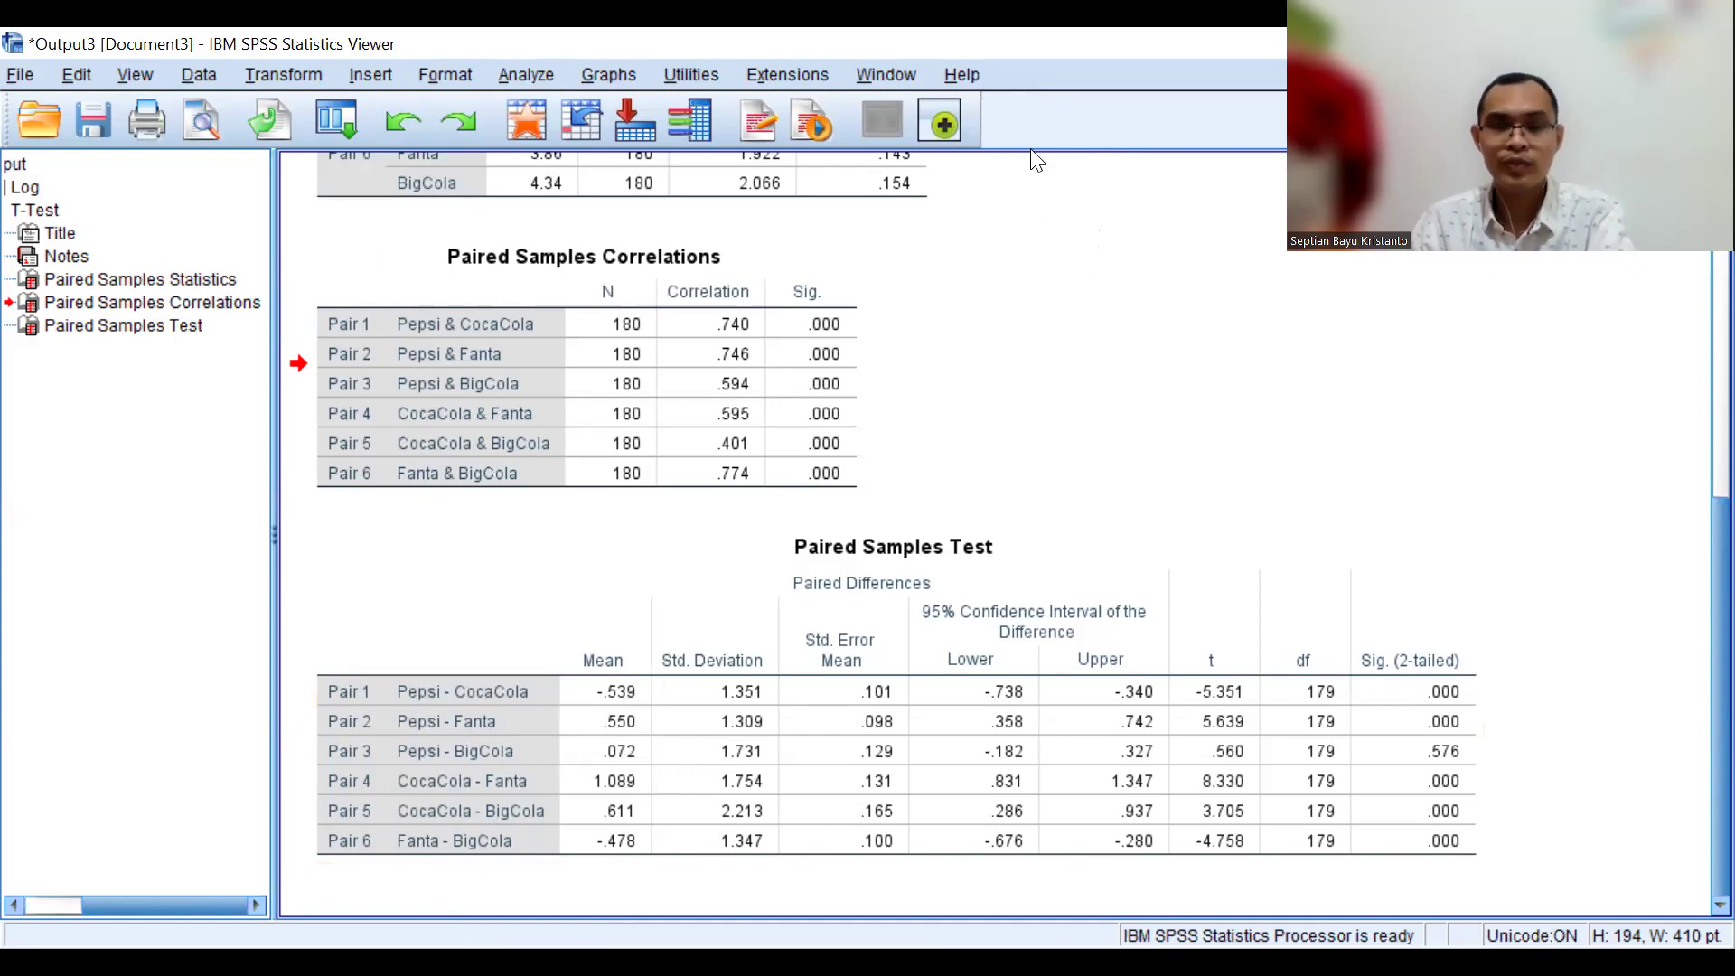
# Step: Switch to Stata, view the 09. Soft_Drink data values in the Data Editor, and return to the main window
pyautogui.click(1046, 73)
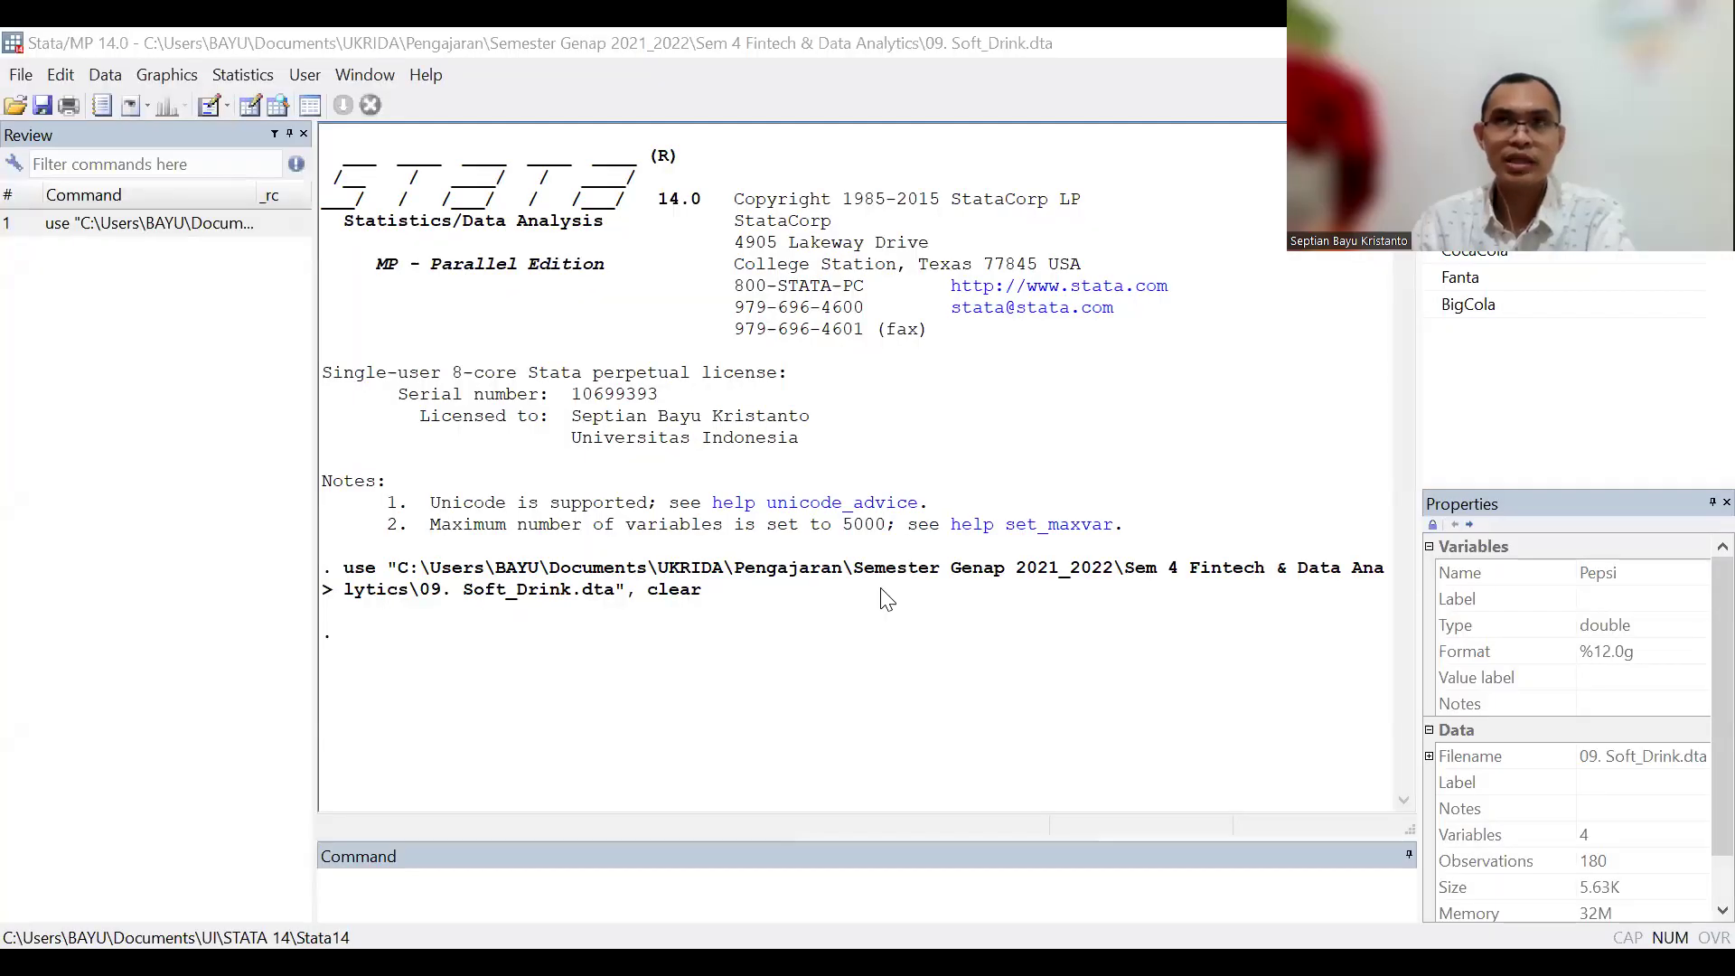
pyautogui.click(18, 75)
pyautogui.click(256, 110)
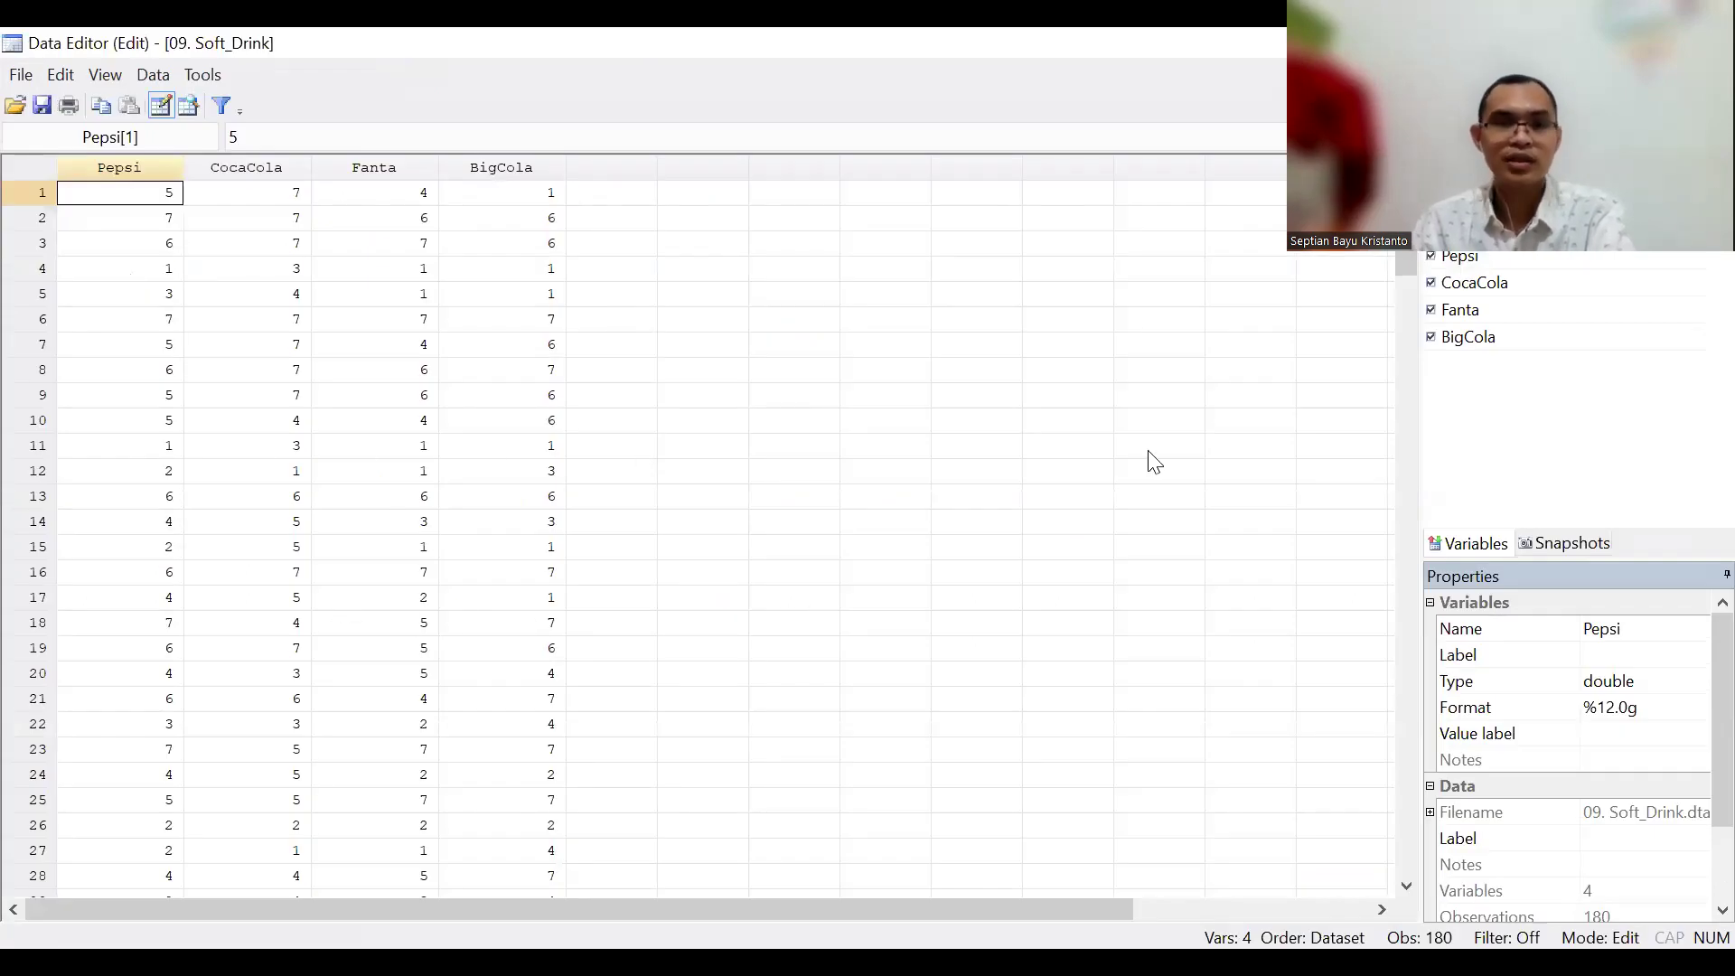
pyautogui.hotkey('alt', 'Tab')
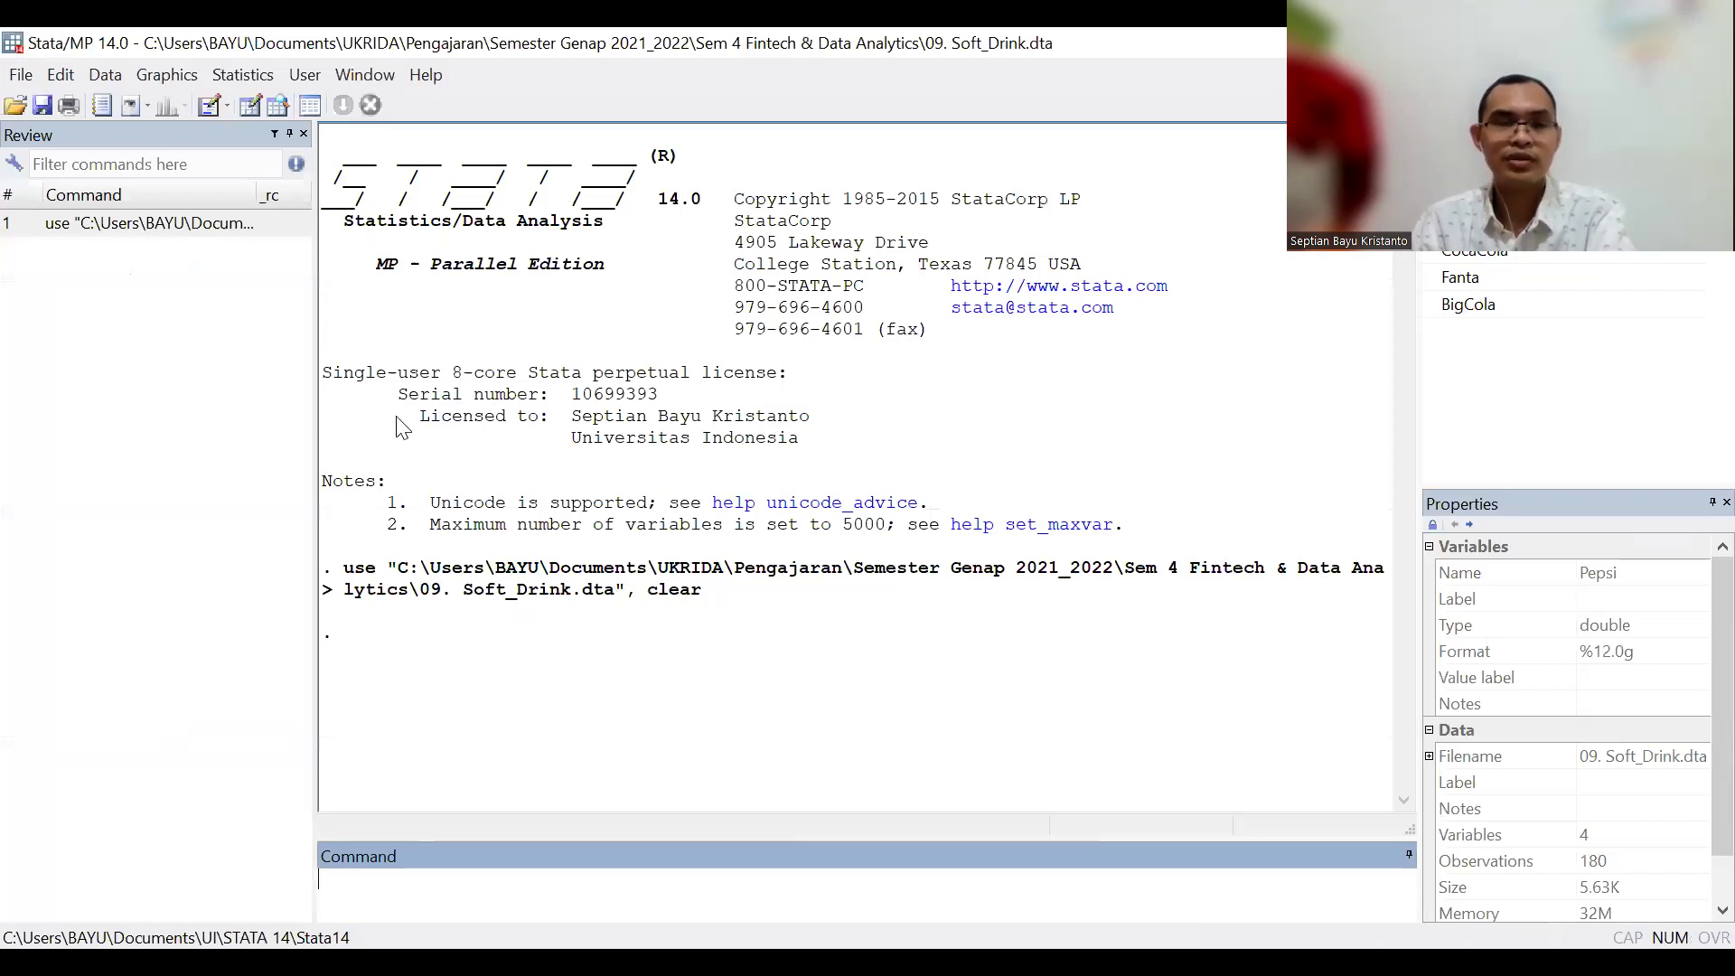
# Step: Run a paired t test with Pepsi as first variable, CocaCola as second variable and a confidence level of 95
pyautogui.click(245, 77)
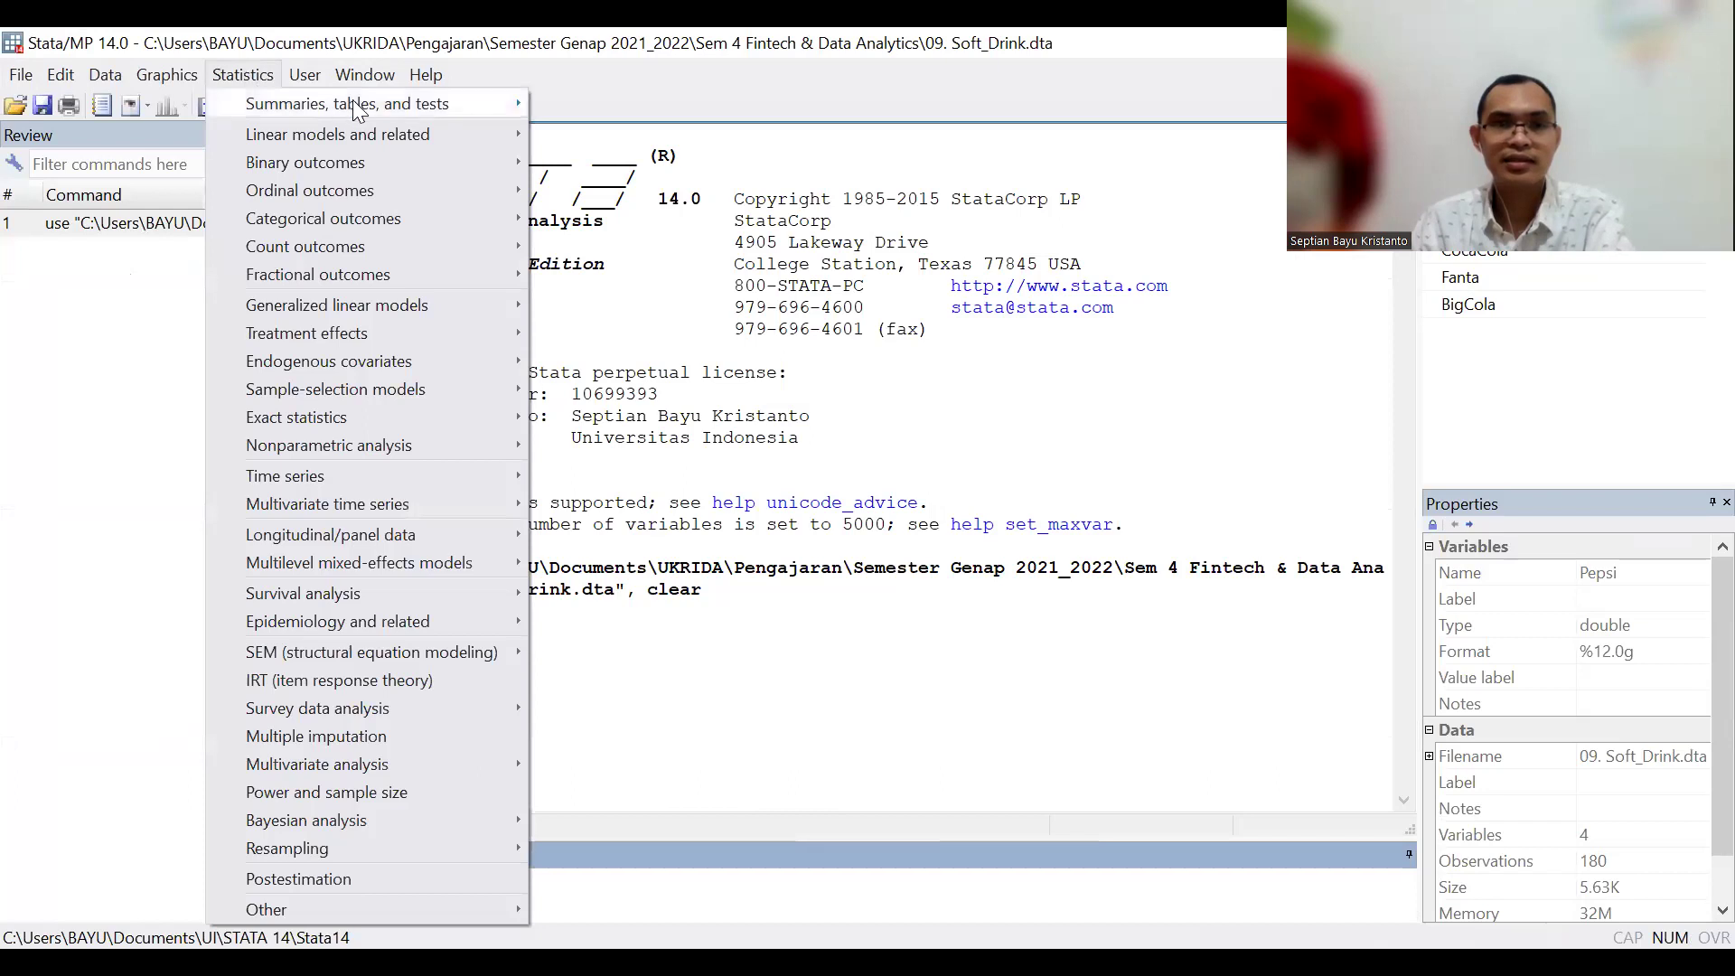
pyautogui.moveTo(362, 105)
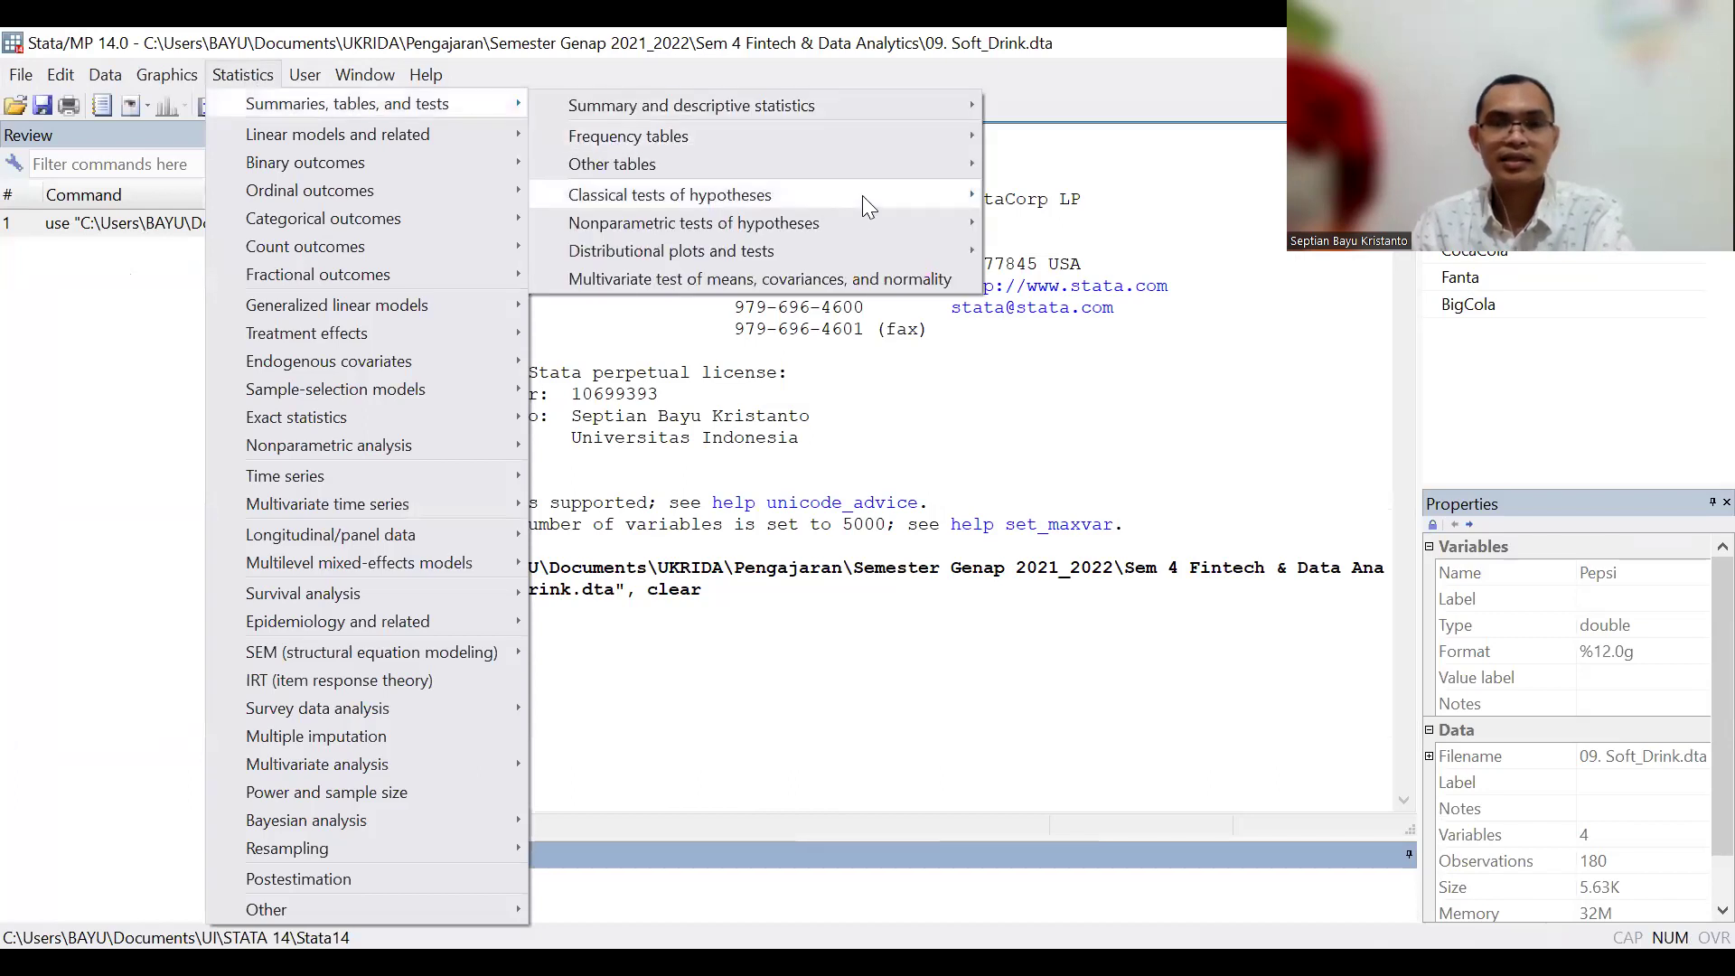
pyautogui.moveTo(867, 206)
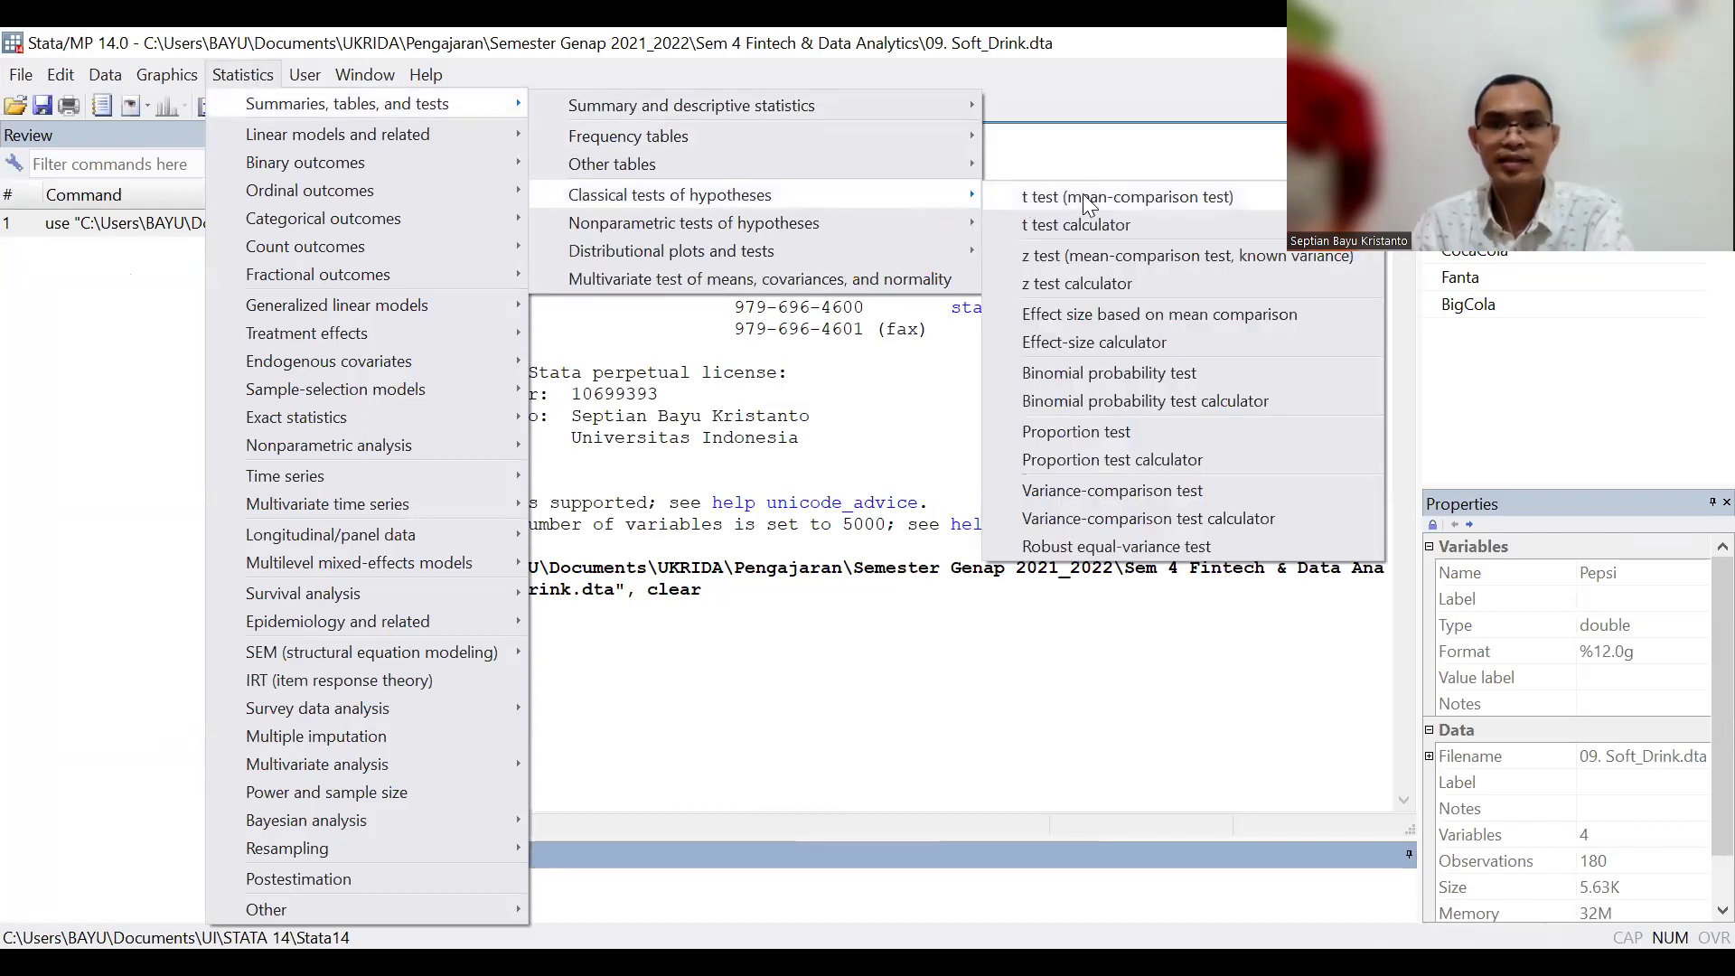
pyautogui.click(1083, 200)
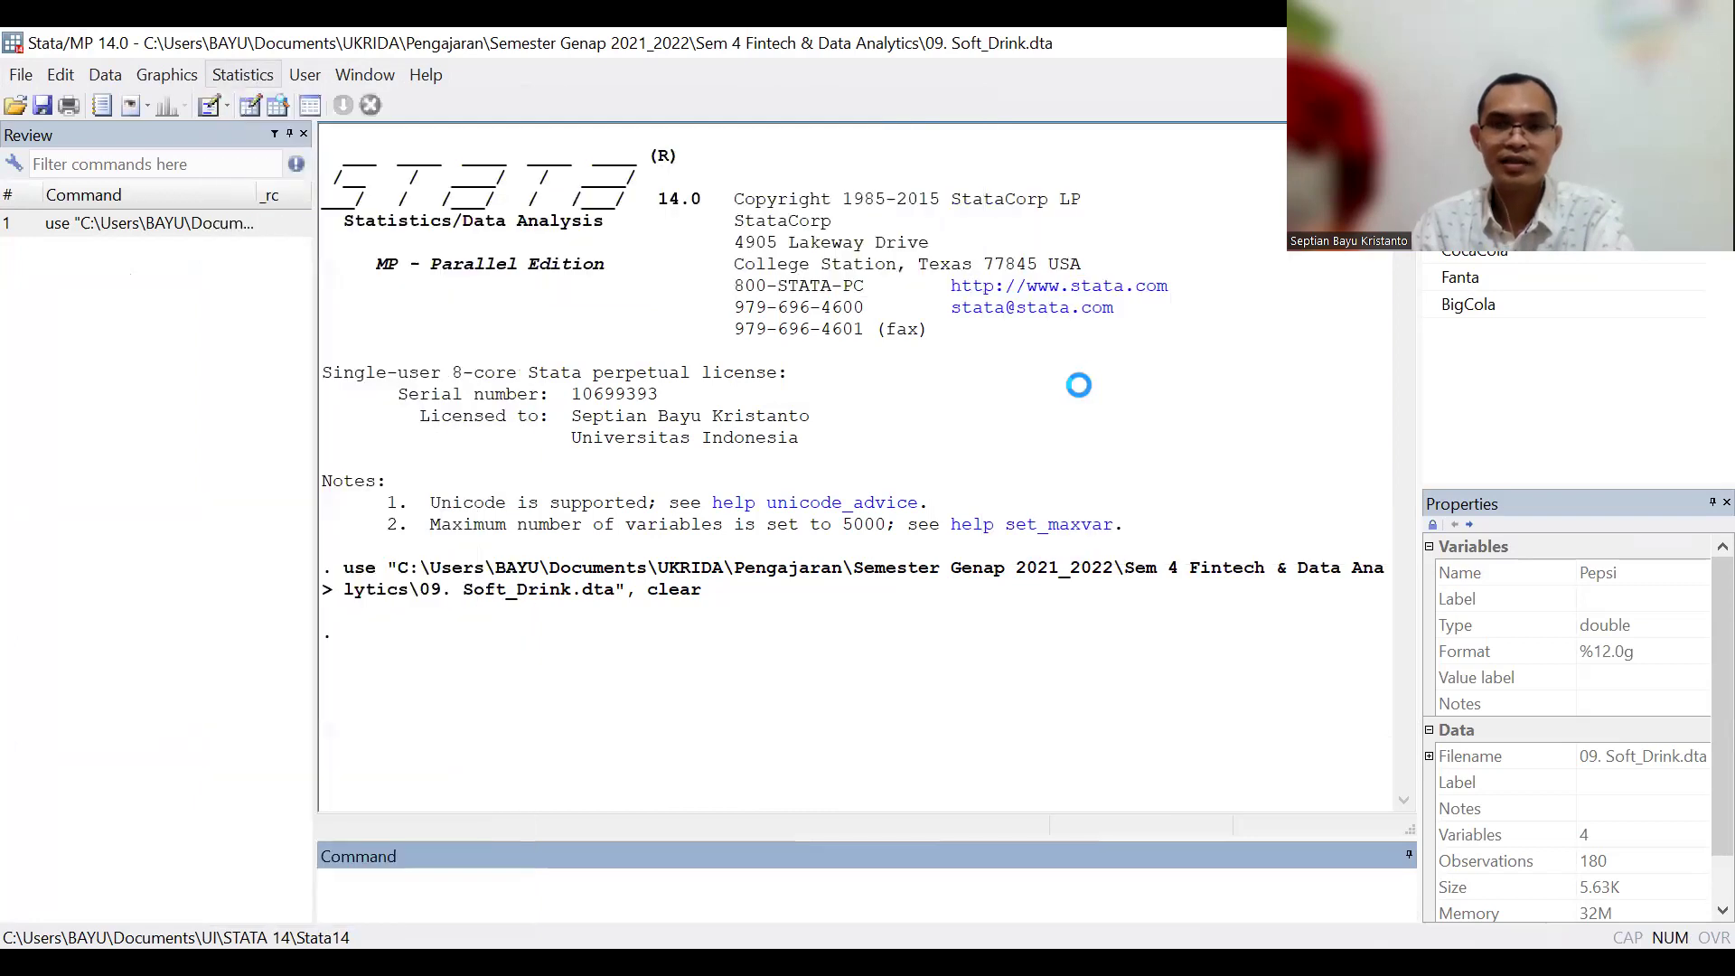
pyautogui.click(777, 525)
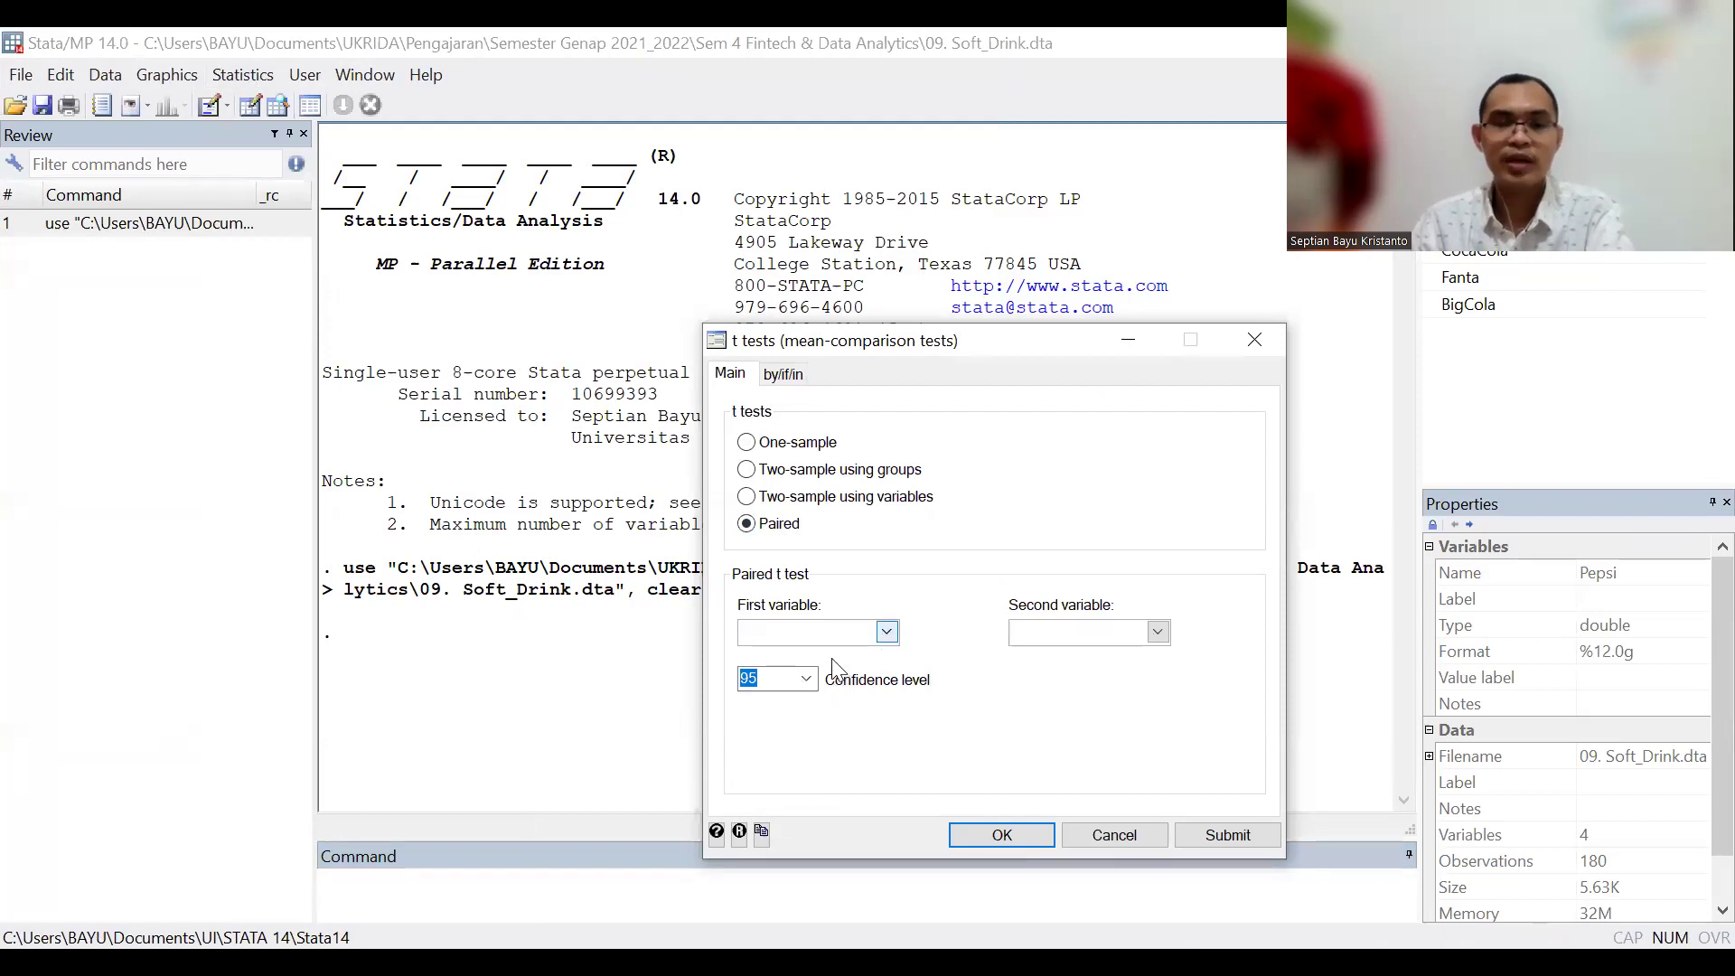
pyautogui.click(1159, 632)
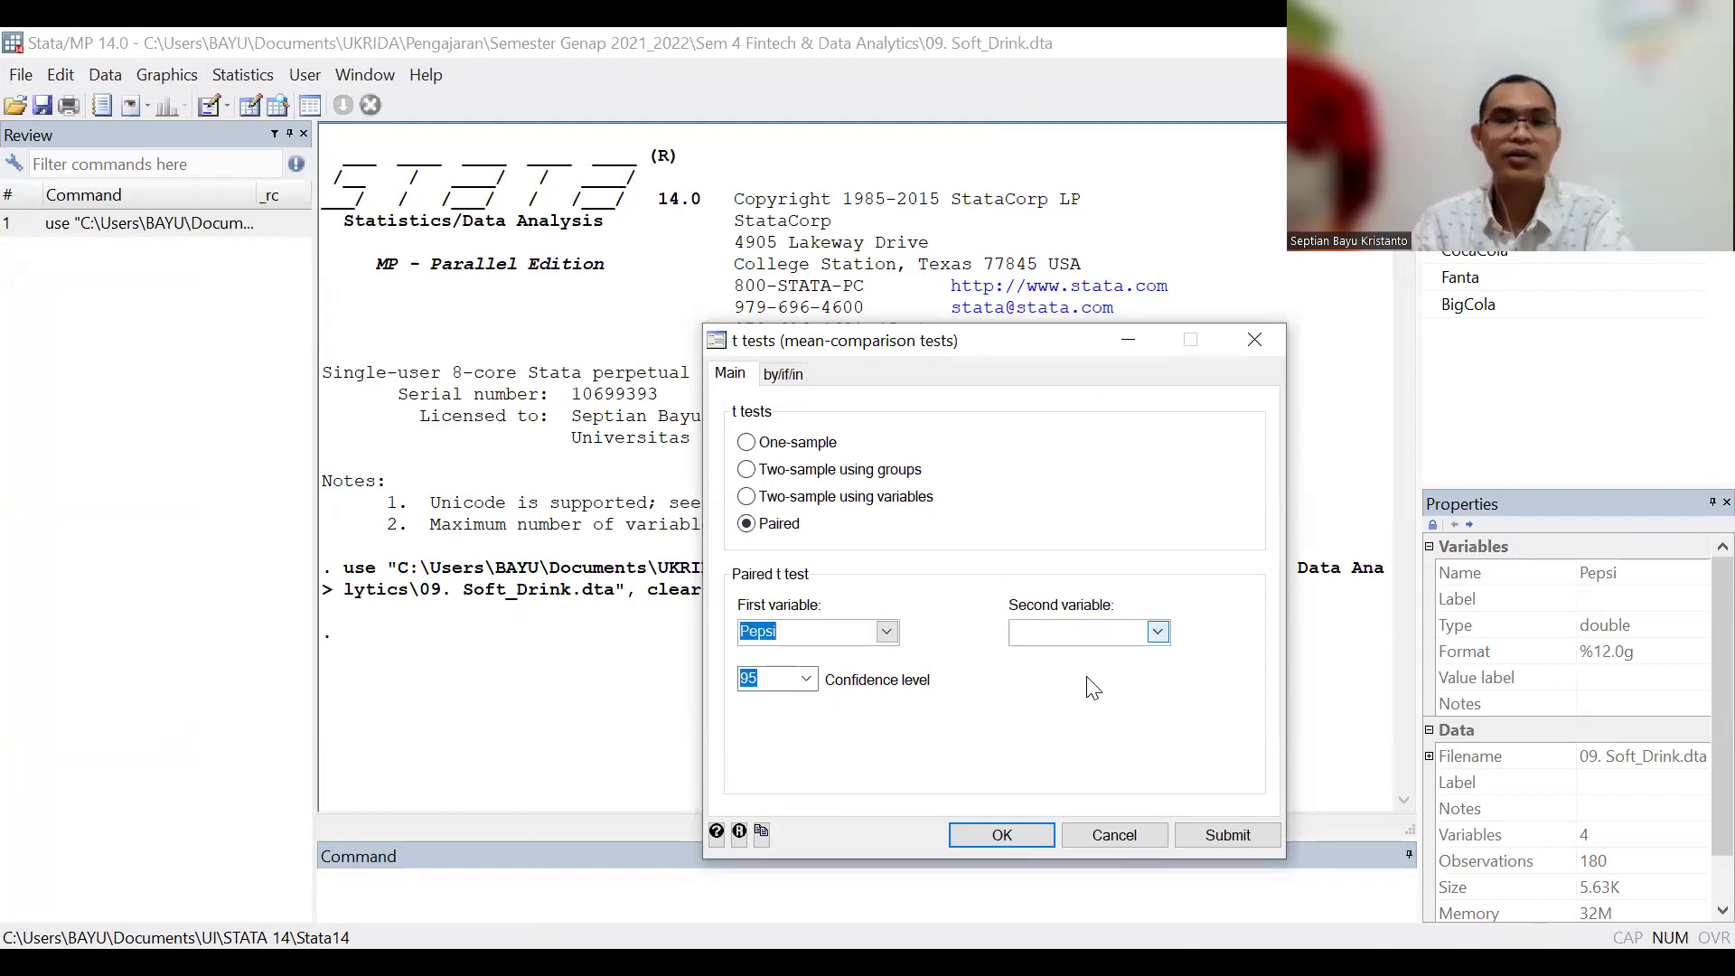
pyautogui.click(806, 679)
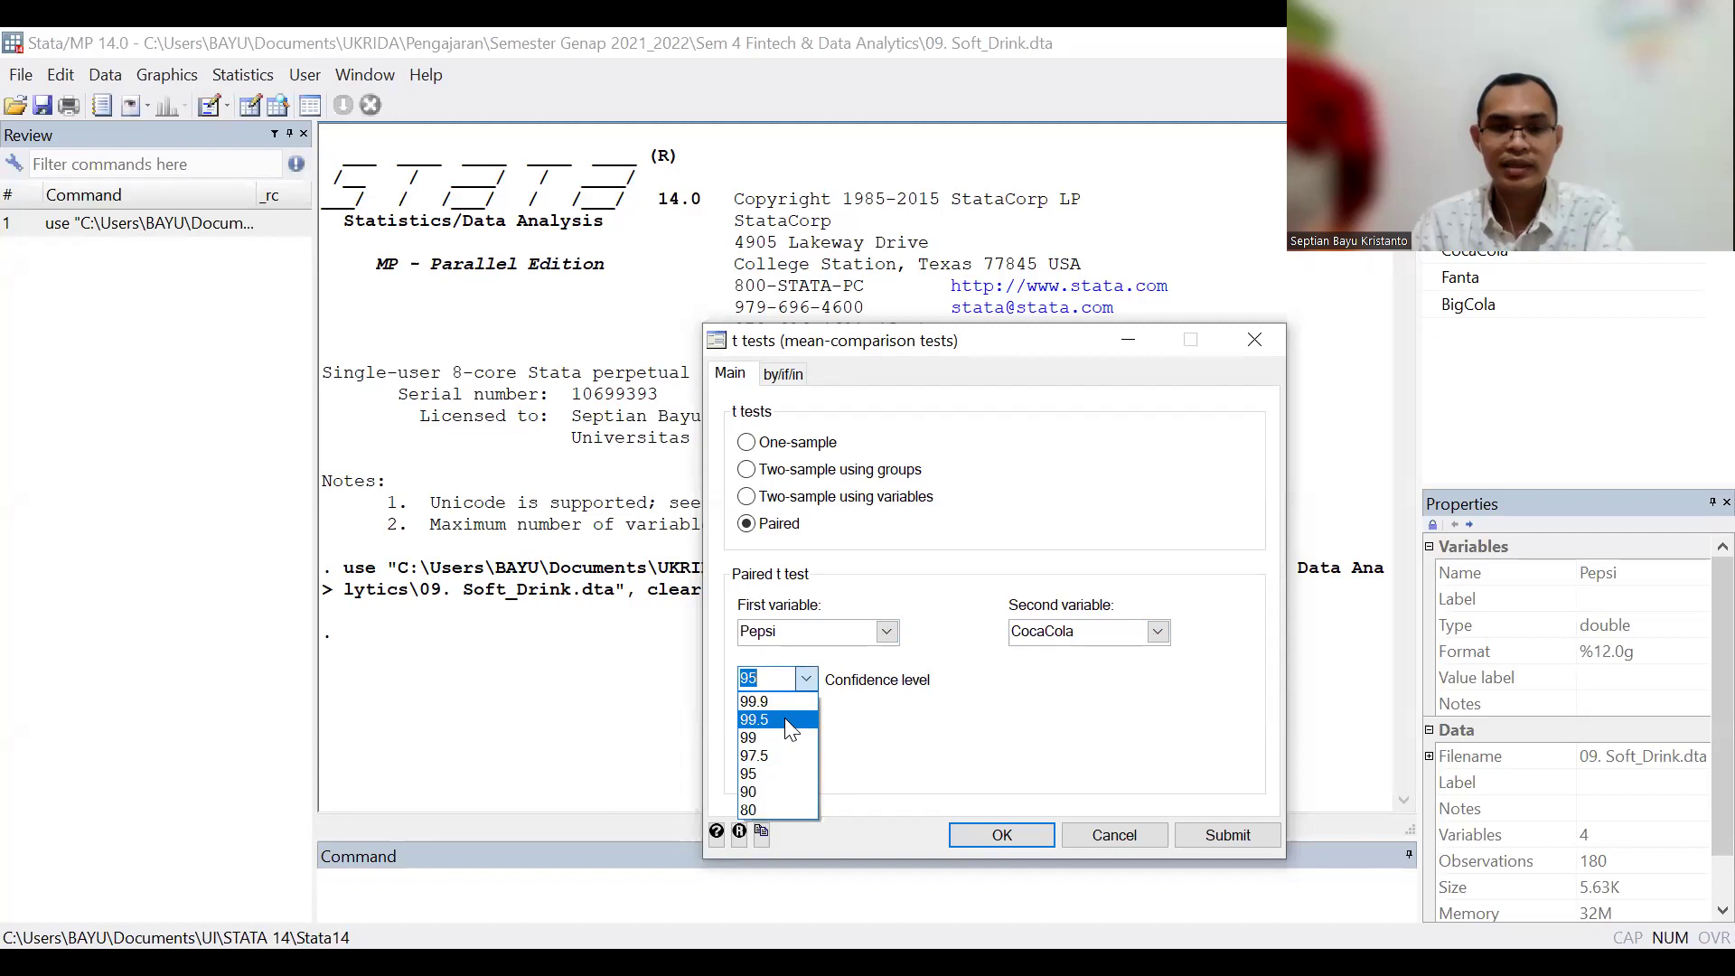
pyautogui.click(777, 774)
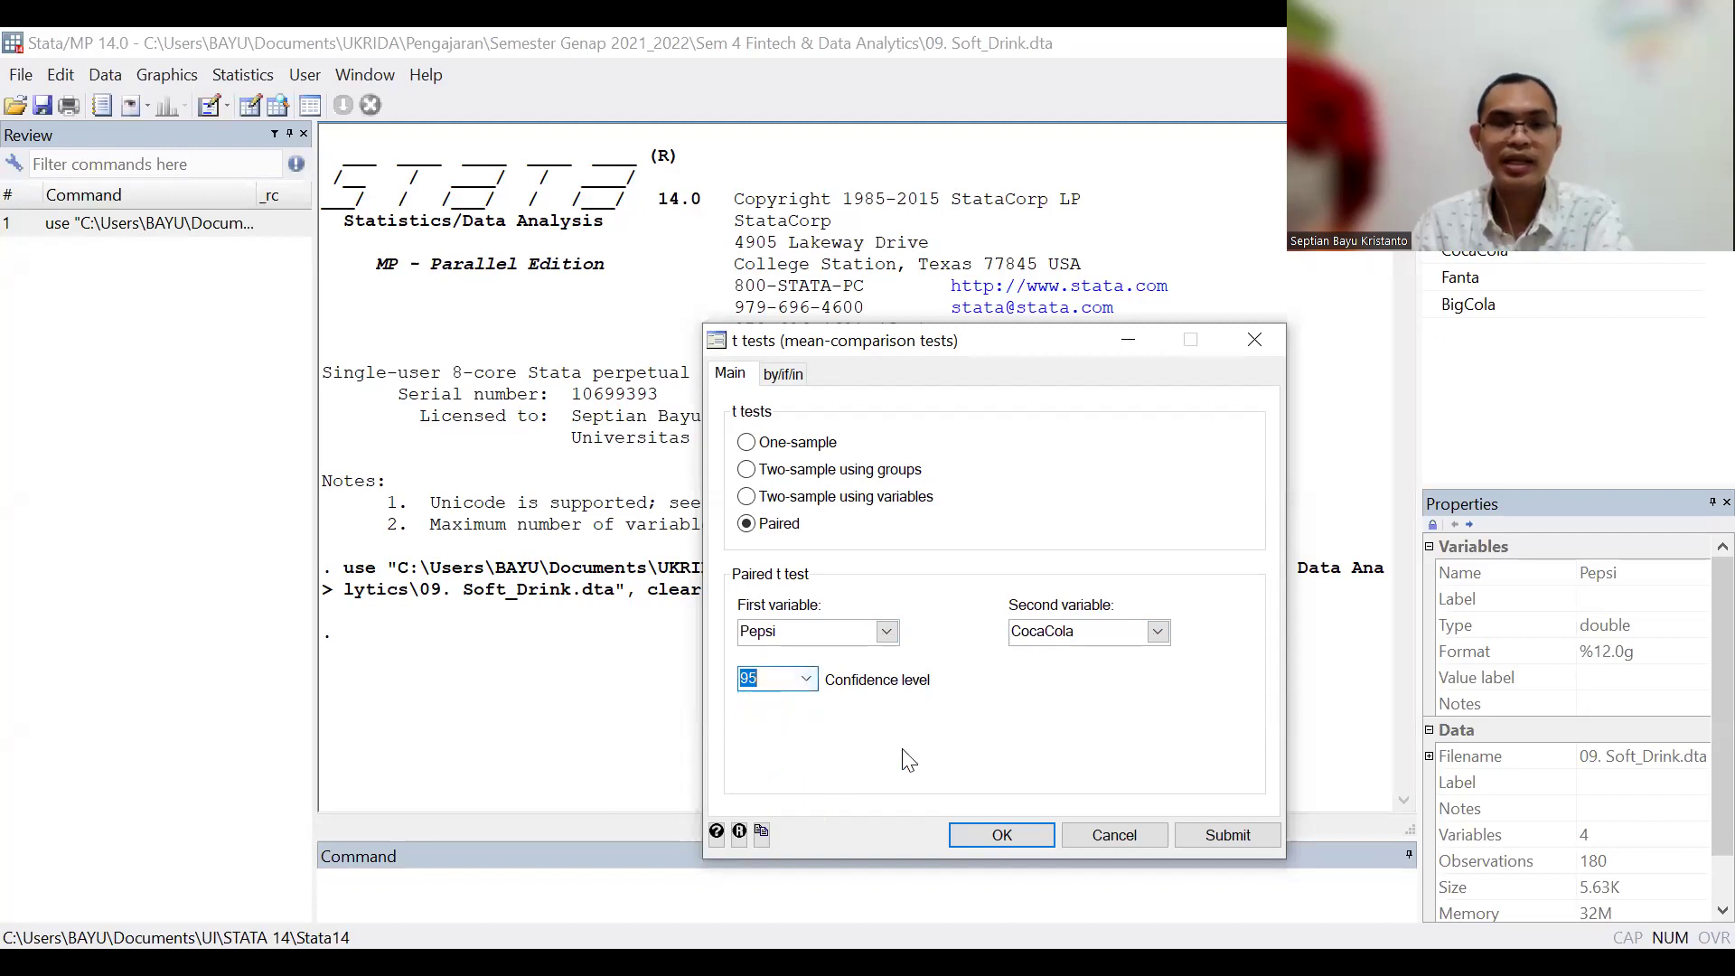
pyautogui.click(779, 682)
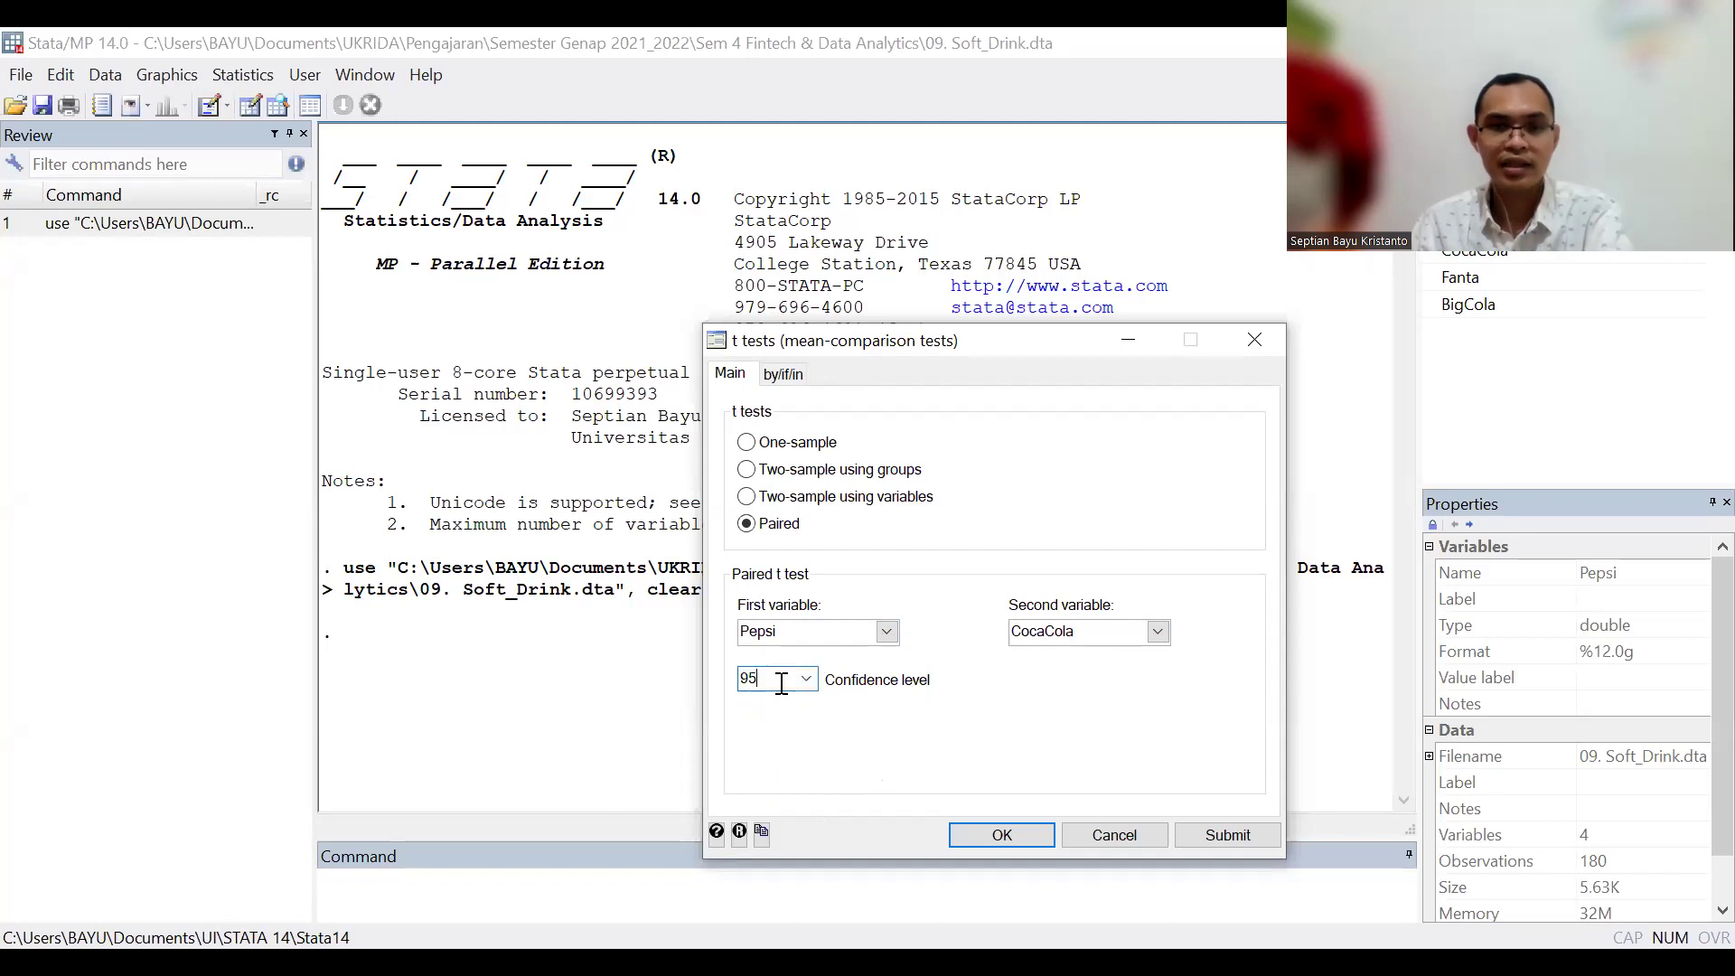
pyautogui.moveTo(1017, 341); pyautogui.dragTo(993, 291)
pyautogui.click(978, 785)
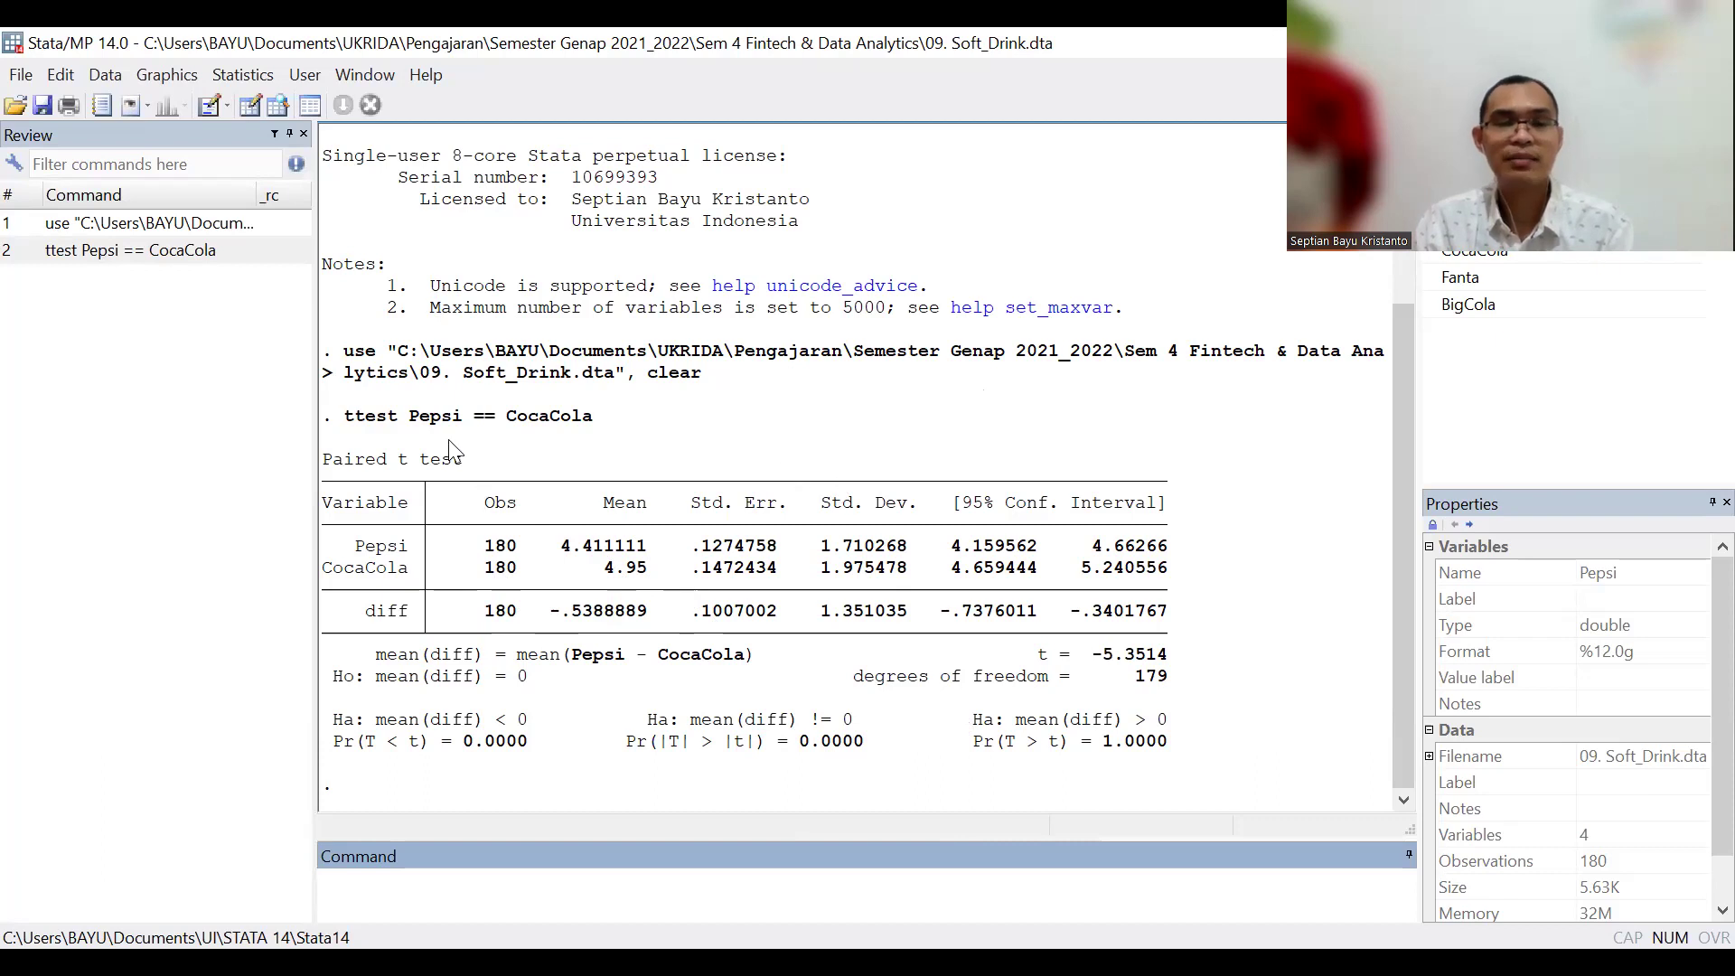
# Step: Reuse the previous test command with Fanta as the second variable and run ttest Pepsi == Fanta
pyautogui.click(165, 251)
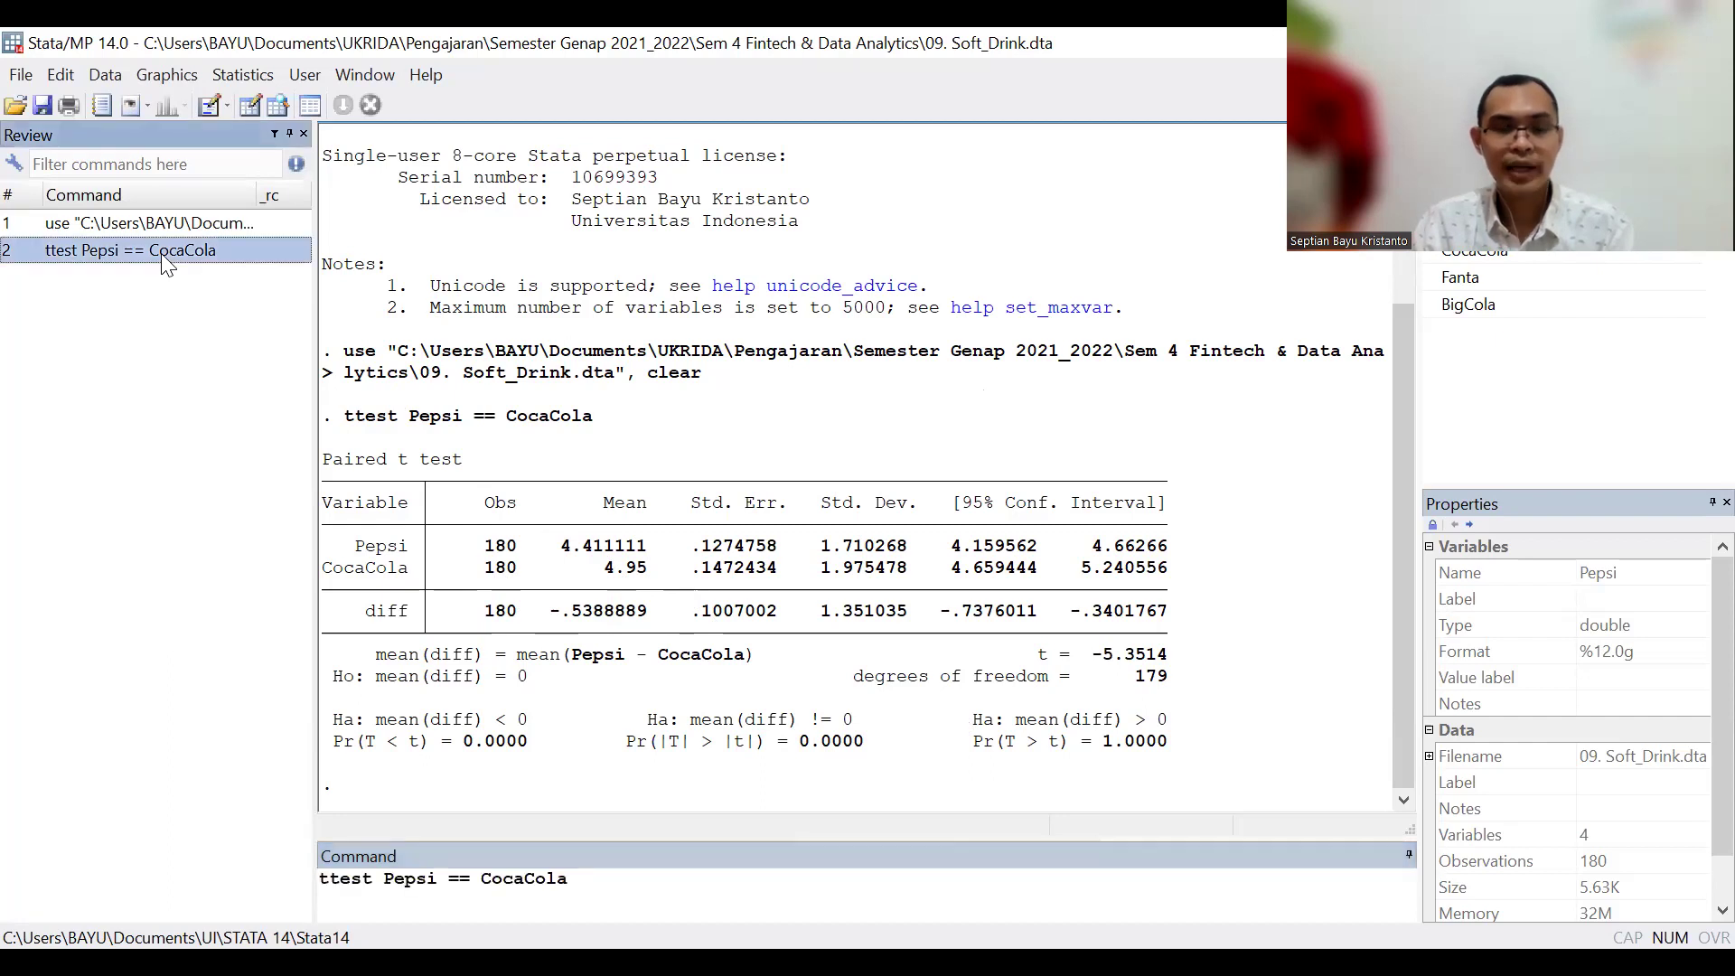
pyautogui.click(492, 874)
pyautogui.doubleClick(522, 878)
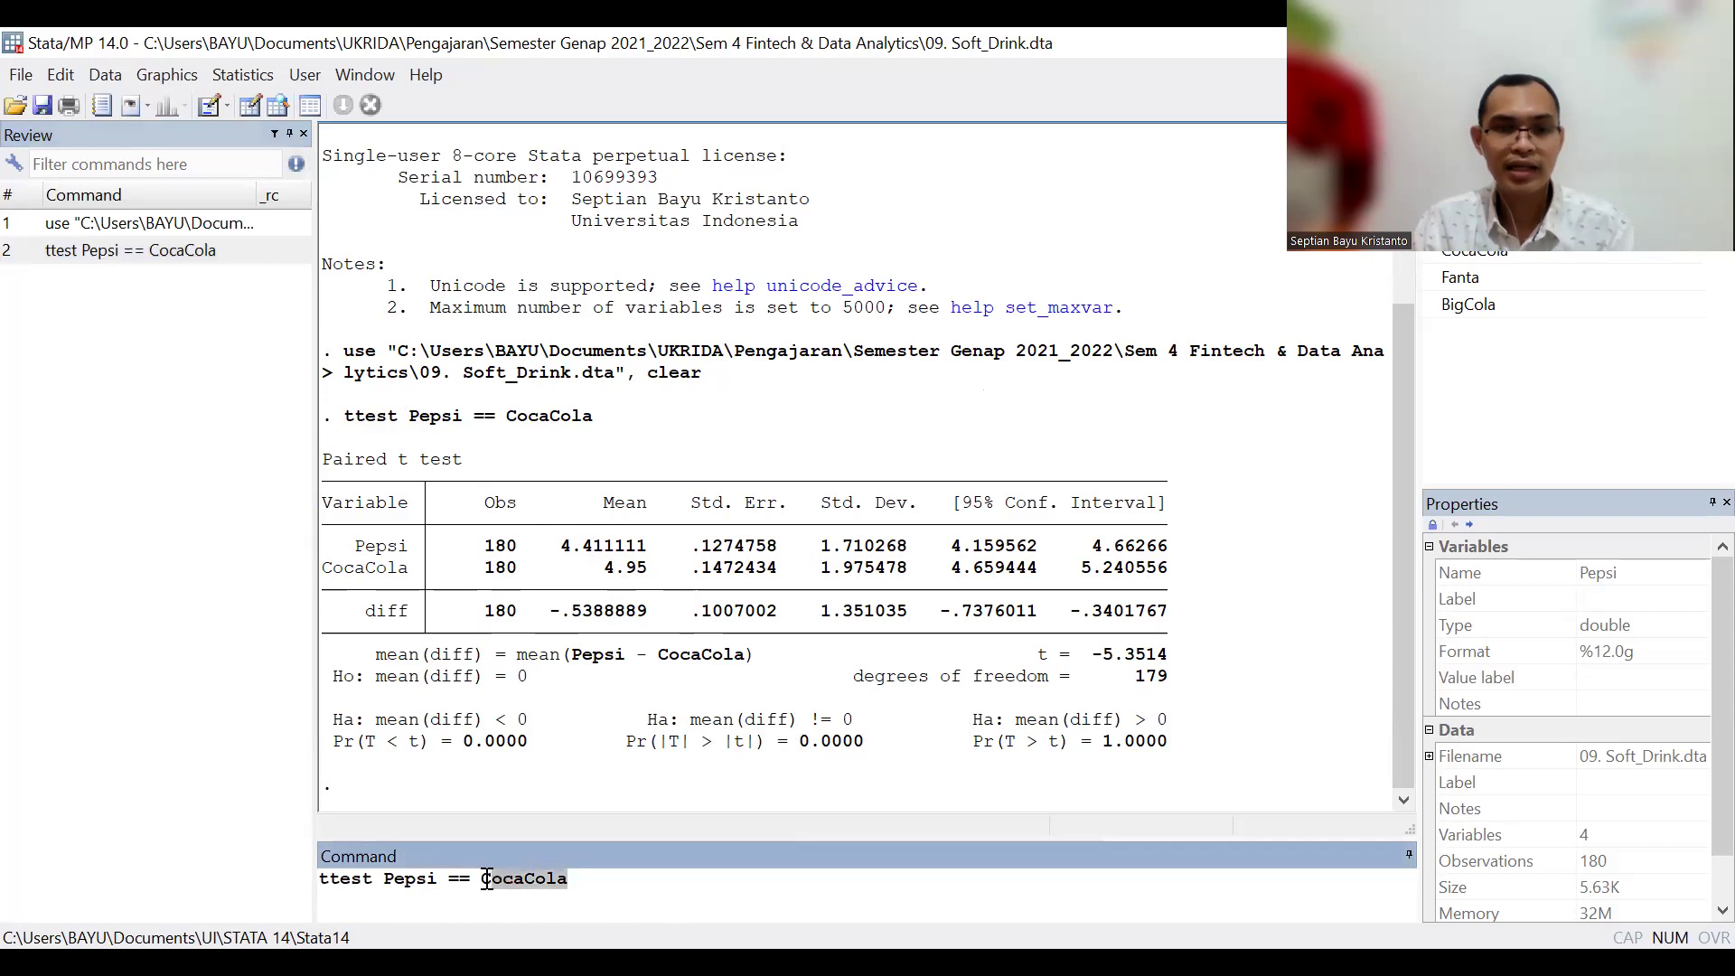
pyautogui.write('Fanta')
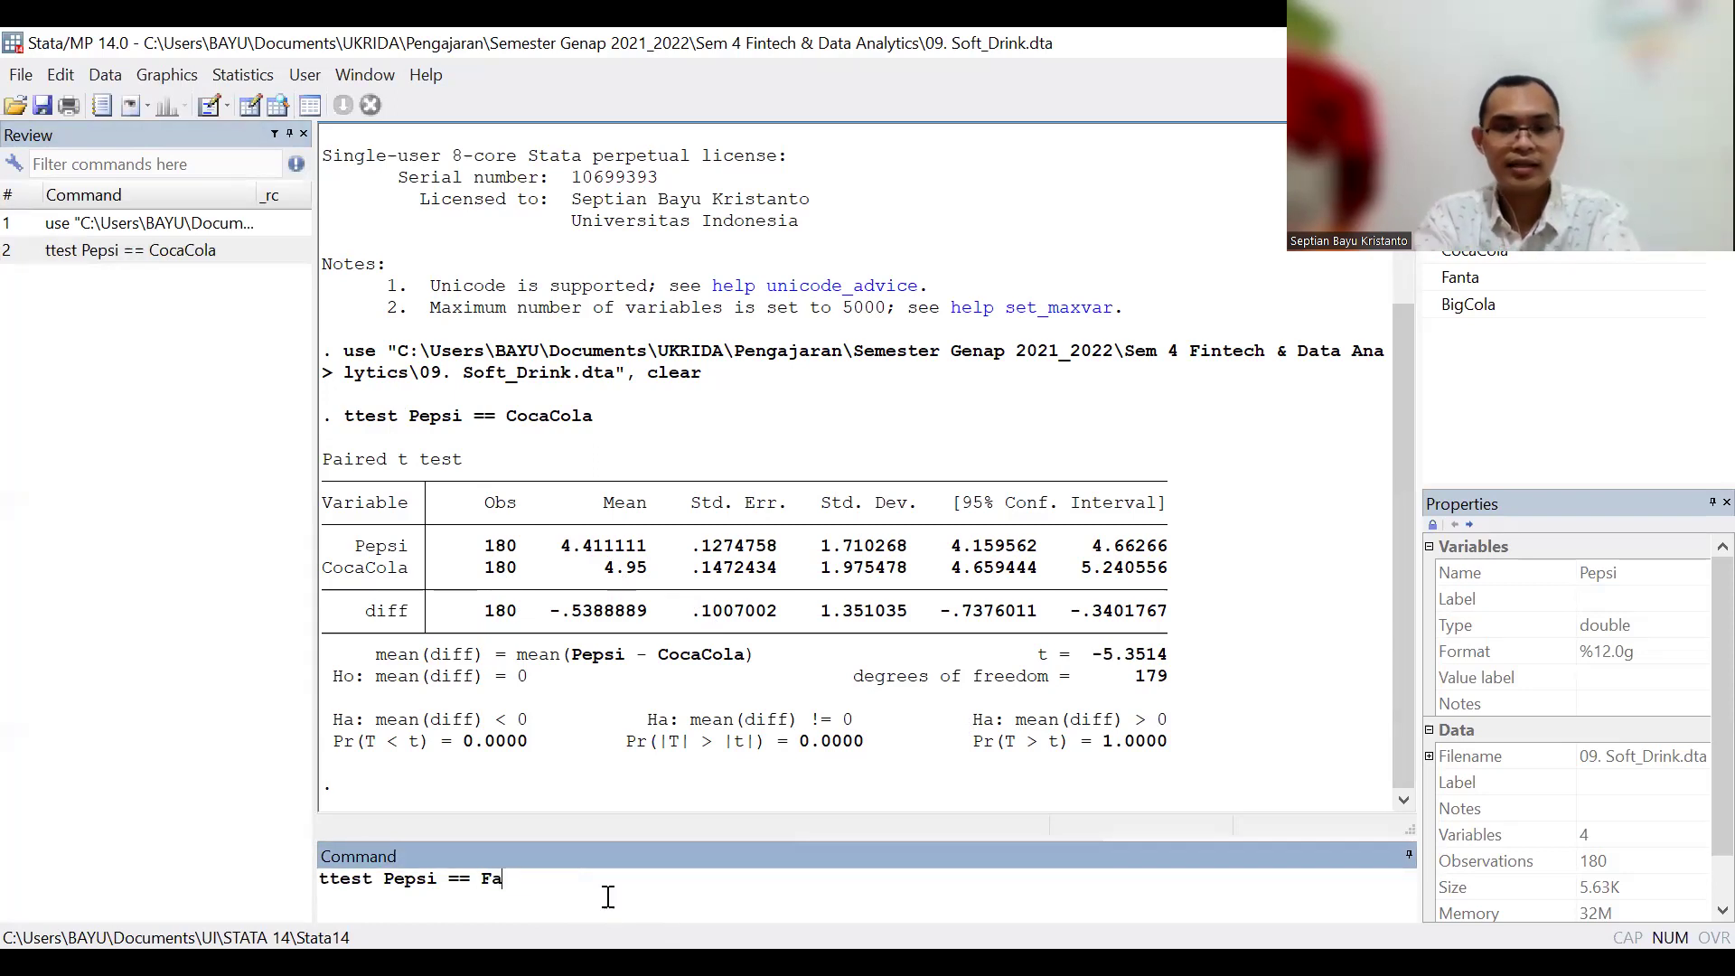
pyautogui.press('Return')
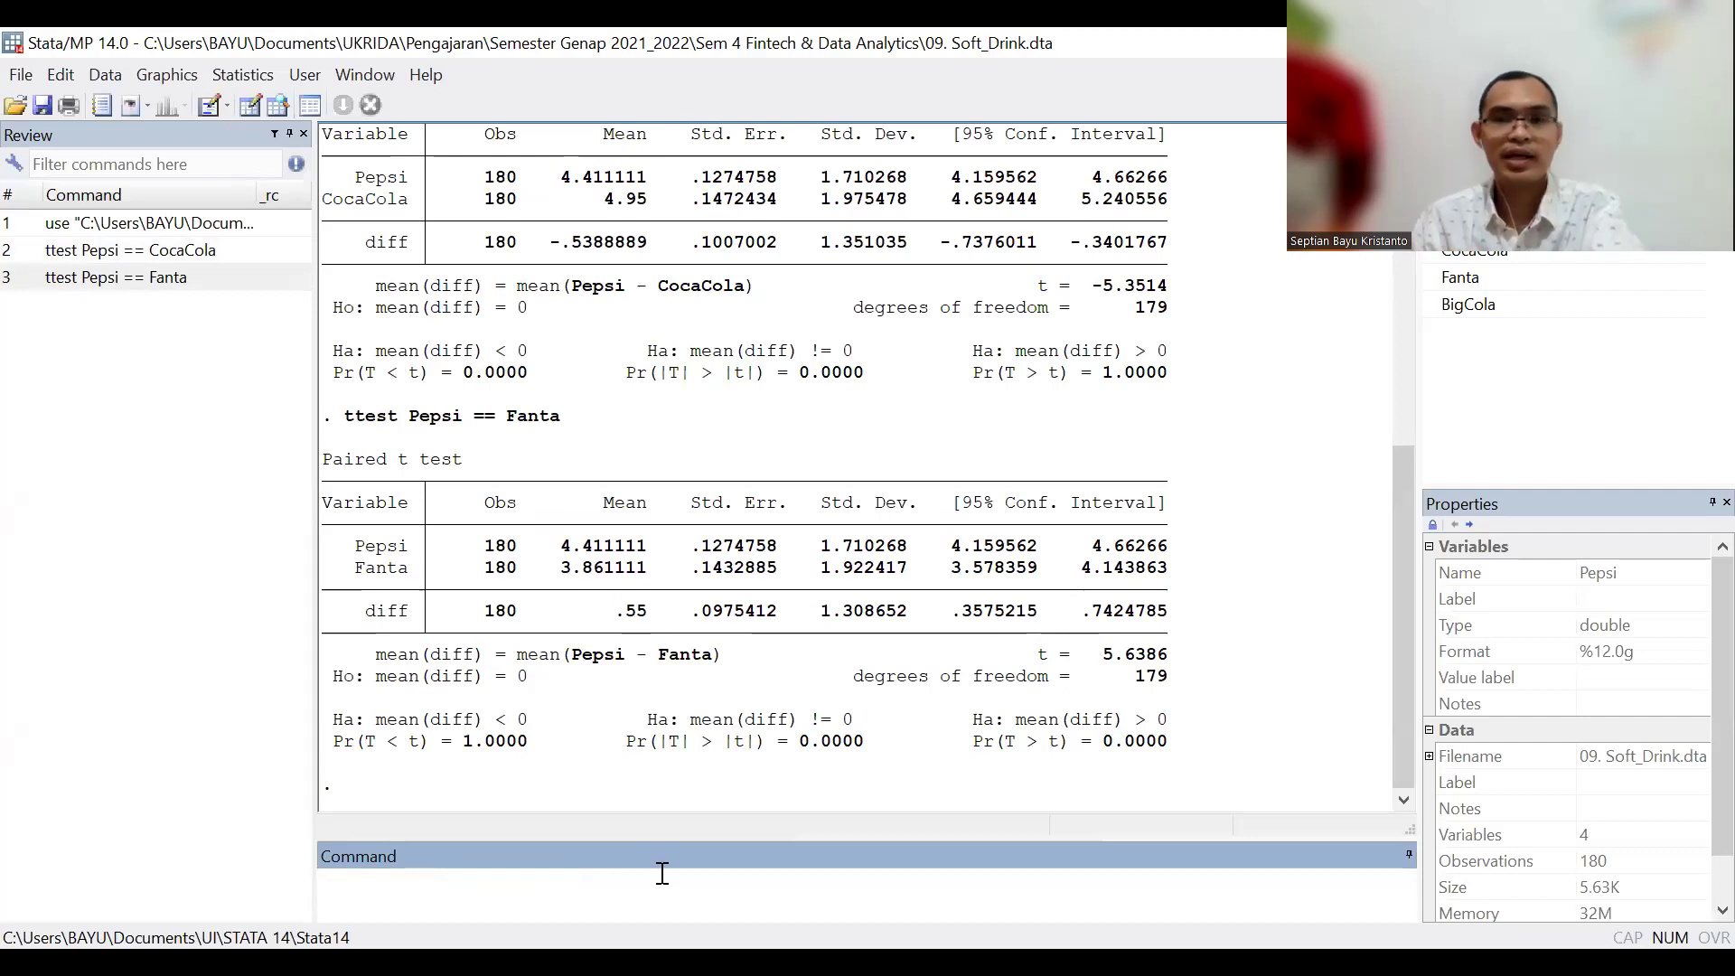
# Step: Recall the Pepsi and Fanta test, replace Fanta with BigCola, and run ttest Pepsi == BigCola
pyautogui.click(192, 276)
pyautogui.doubleClick(499, 881)
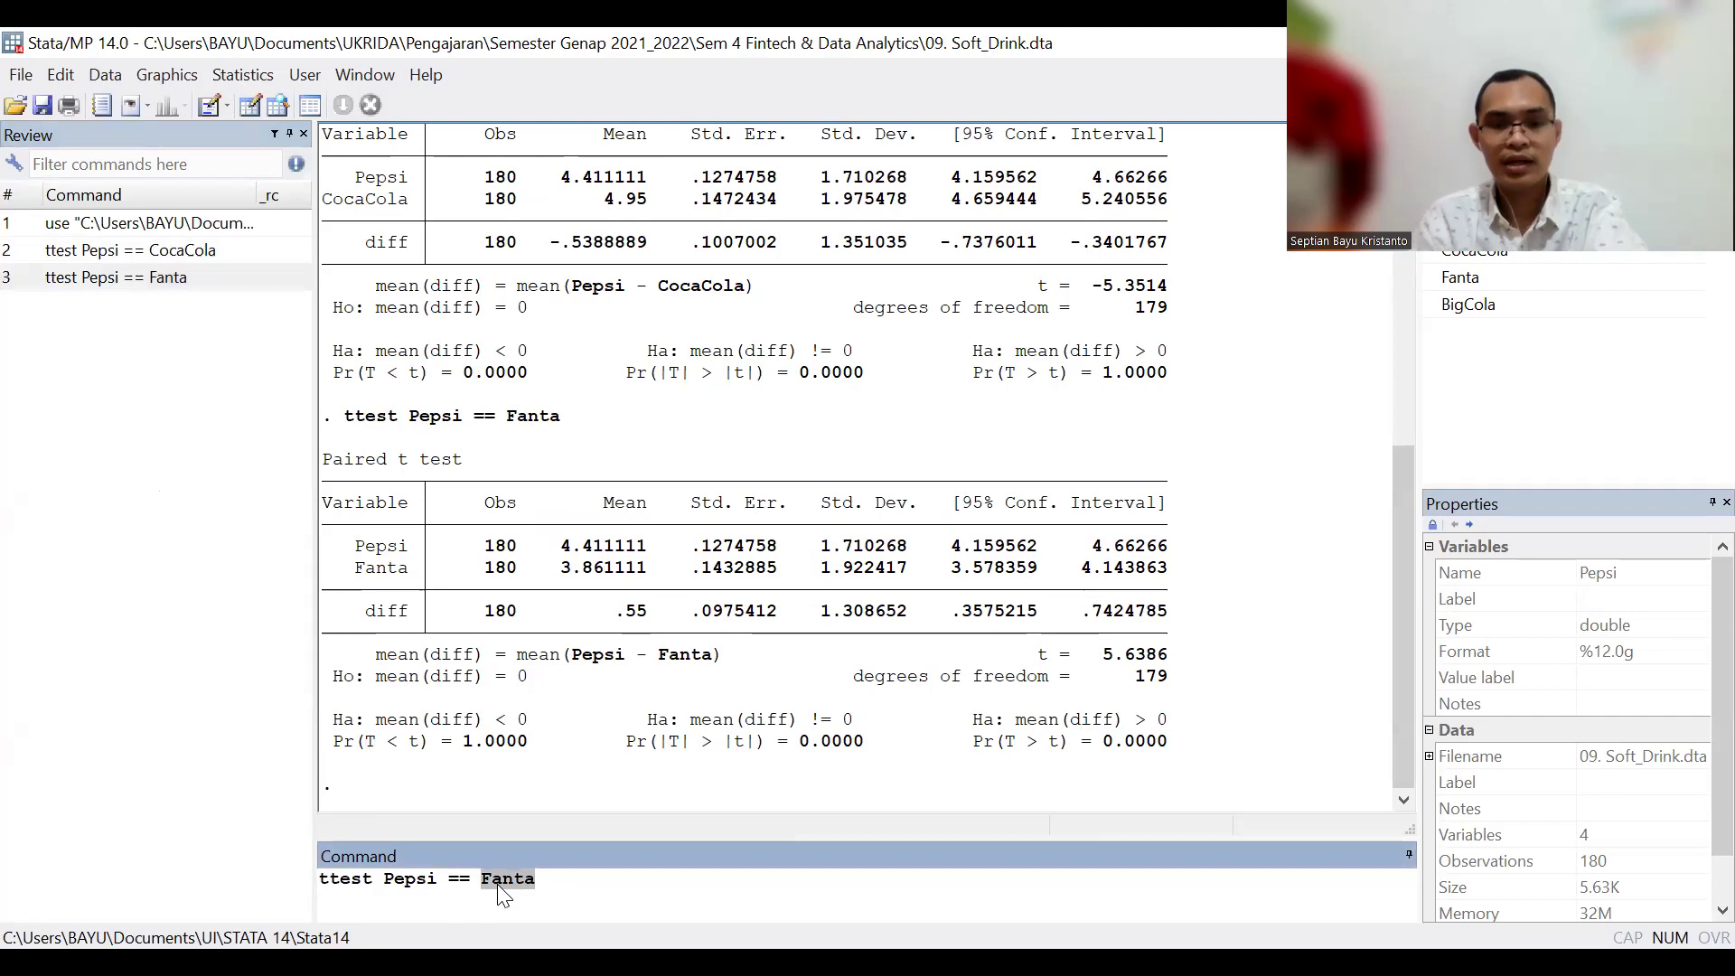
pyautogui.write('BigCola')
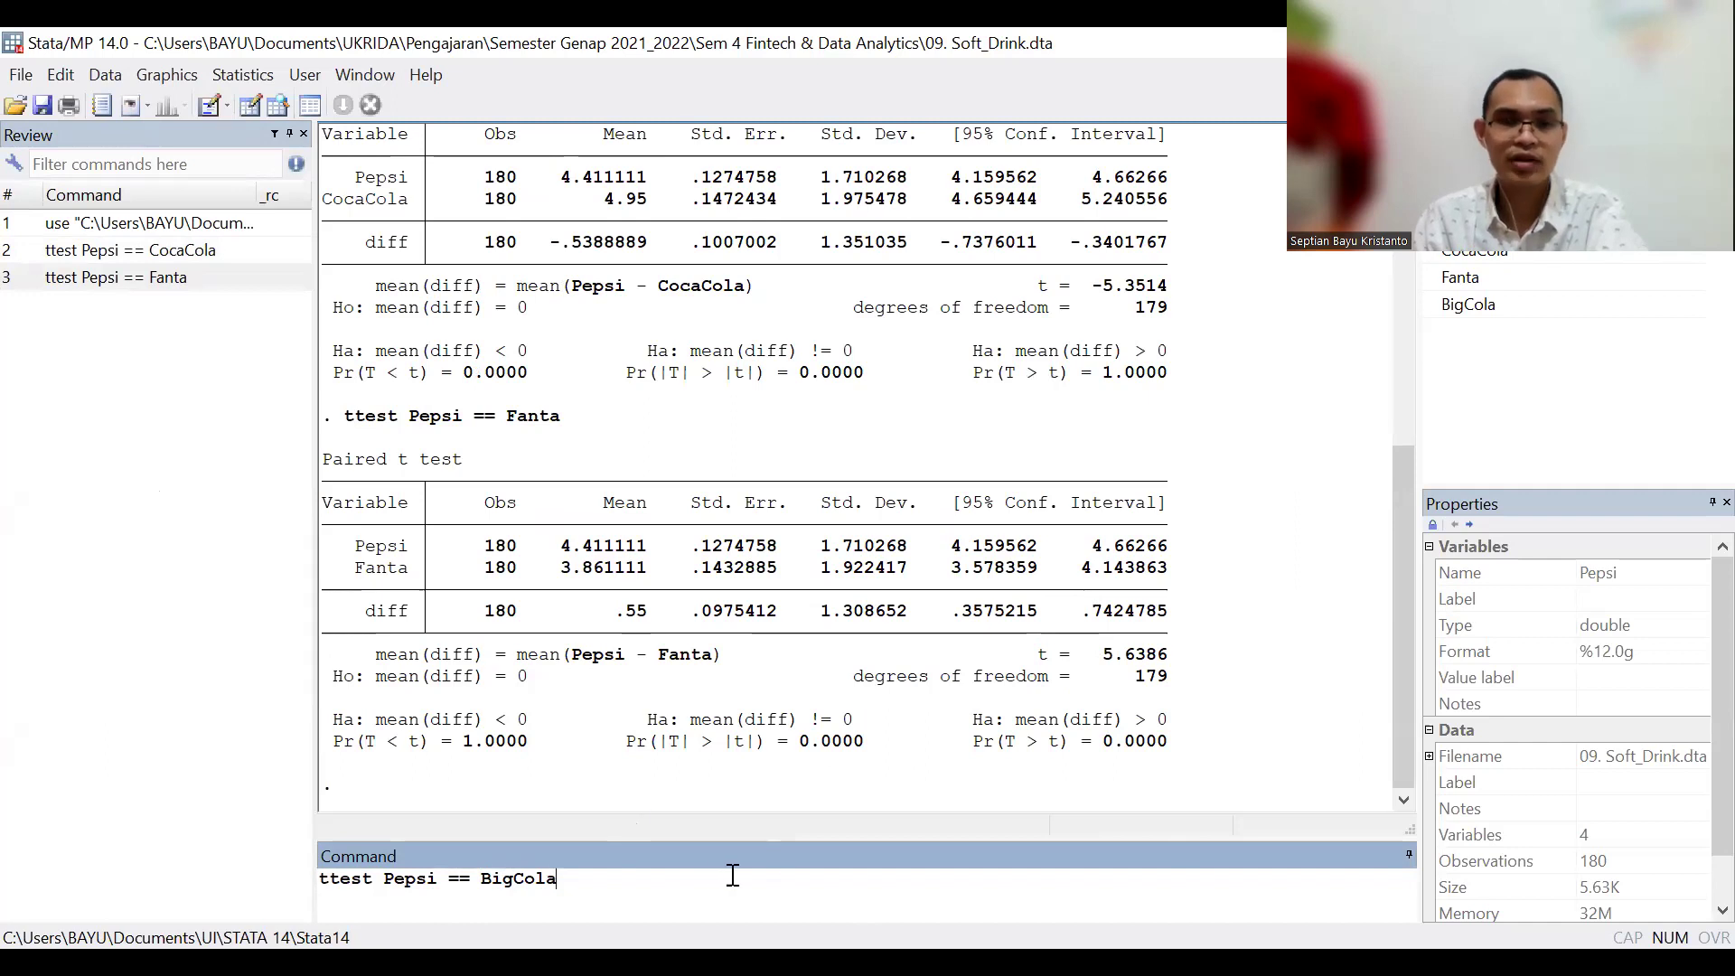
pyautogui.press('Return')
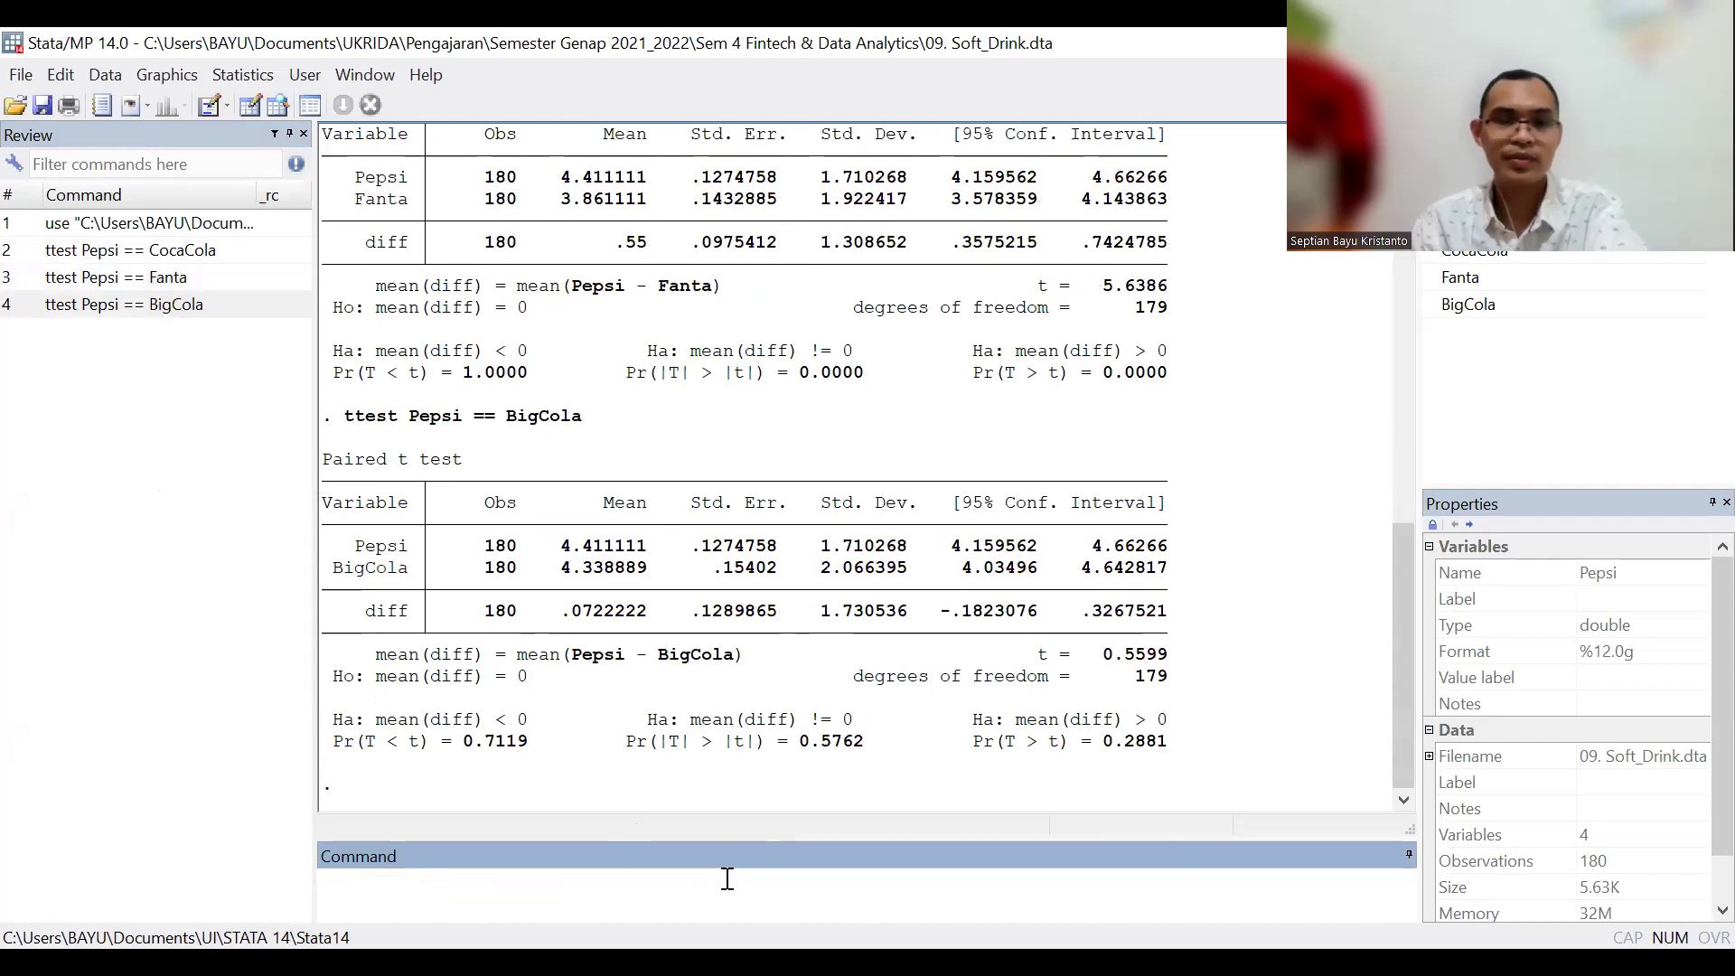